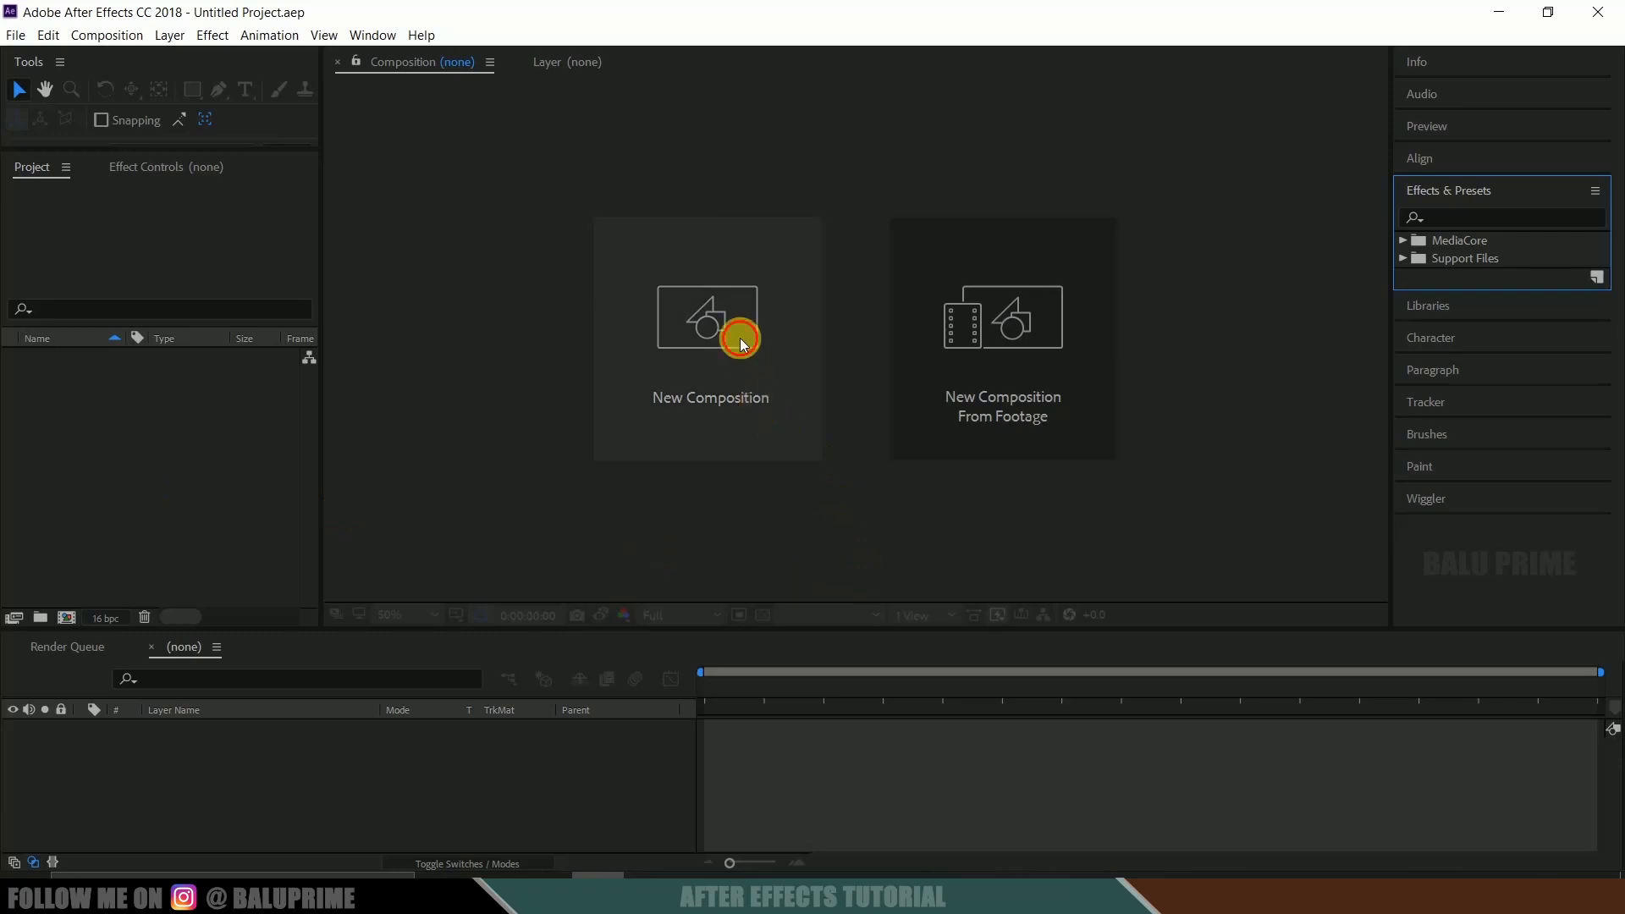
Create a new composition with the HDTV 1080 24 preset, 24 frames per second and a duration of 0:00:10:23.
left_click(739, 337)
left_click(642, 291)
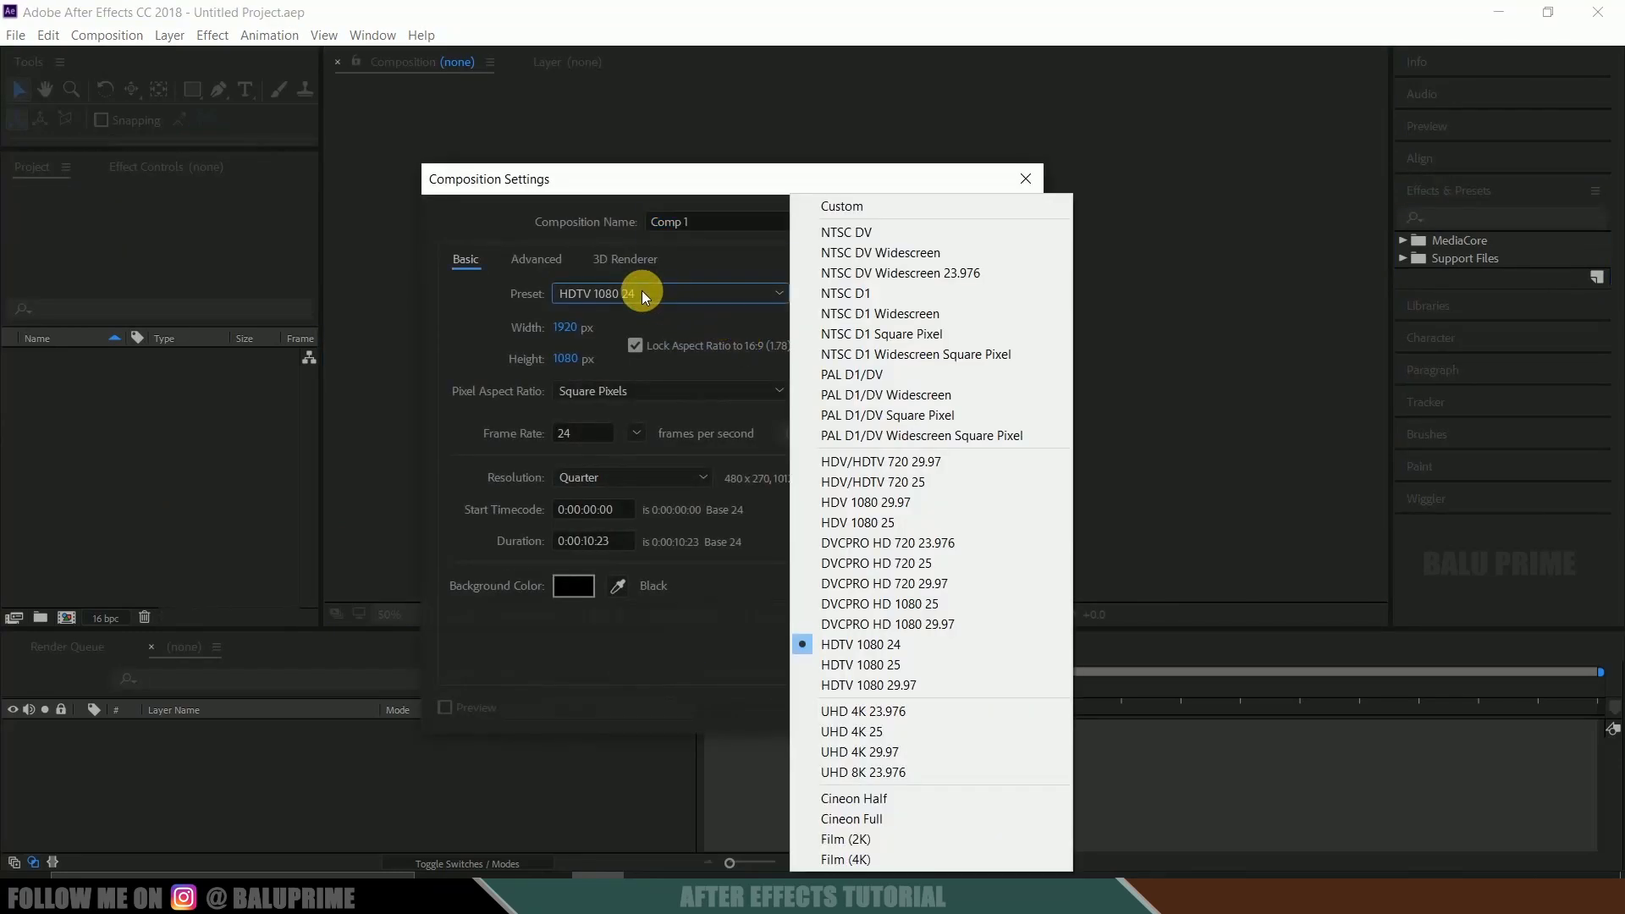
left_click(872, 647)
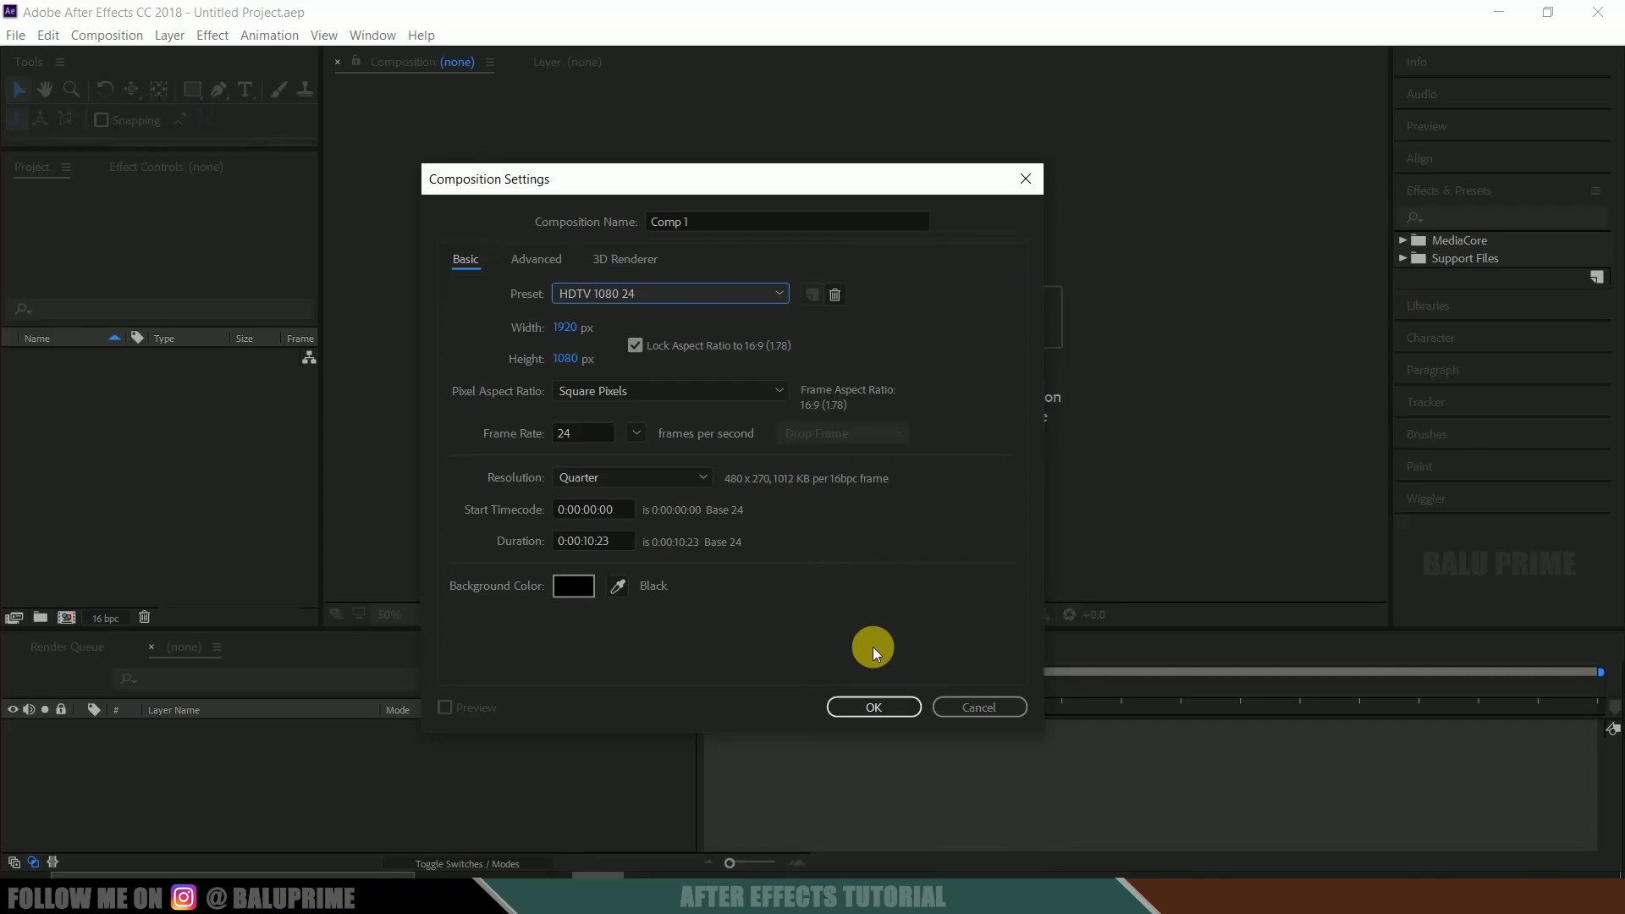
left_click(598, 439)
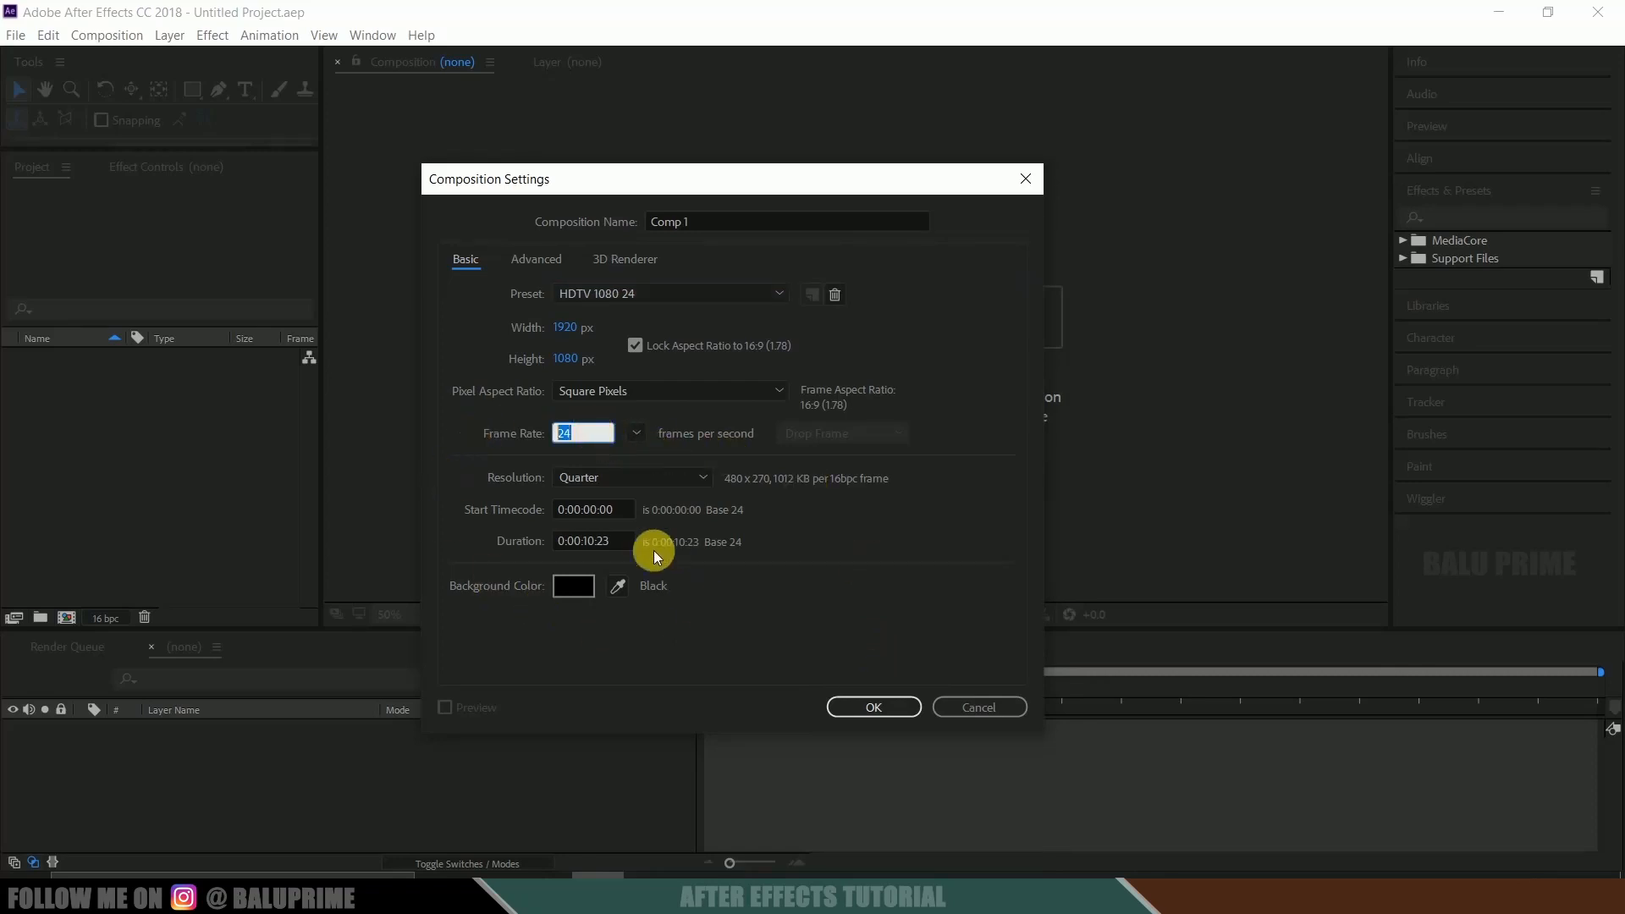
left_click(619, 540)
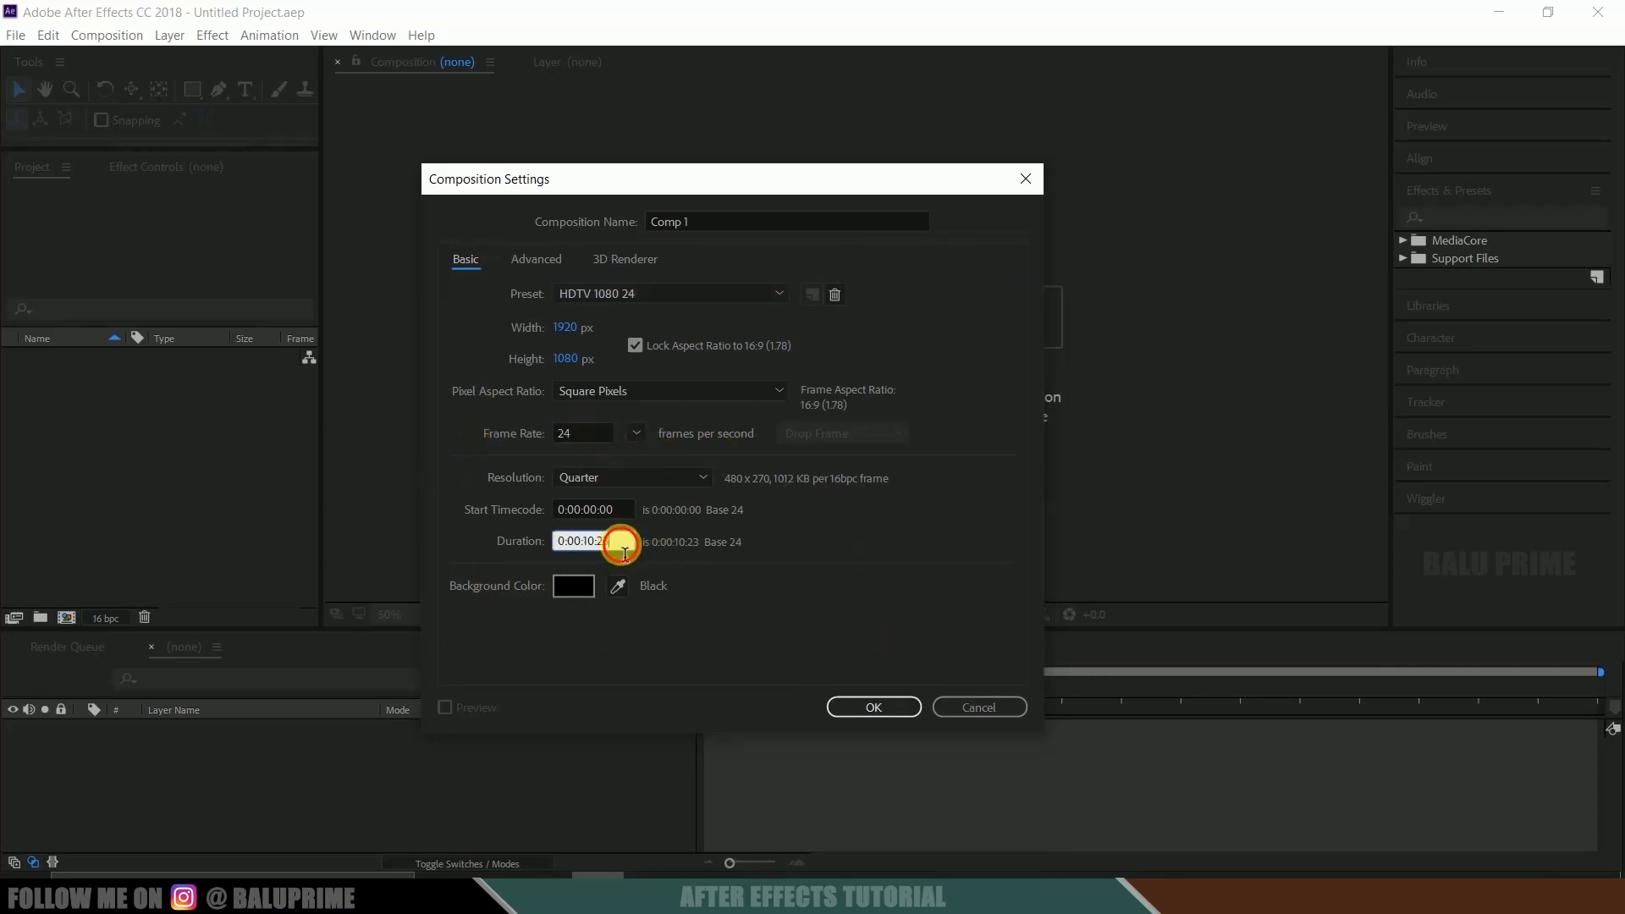
left_click(857, 713)
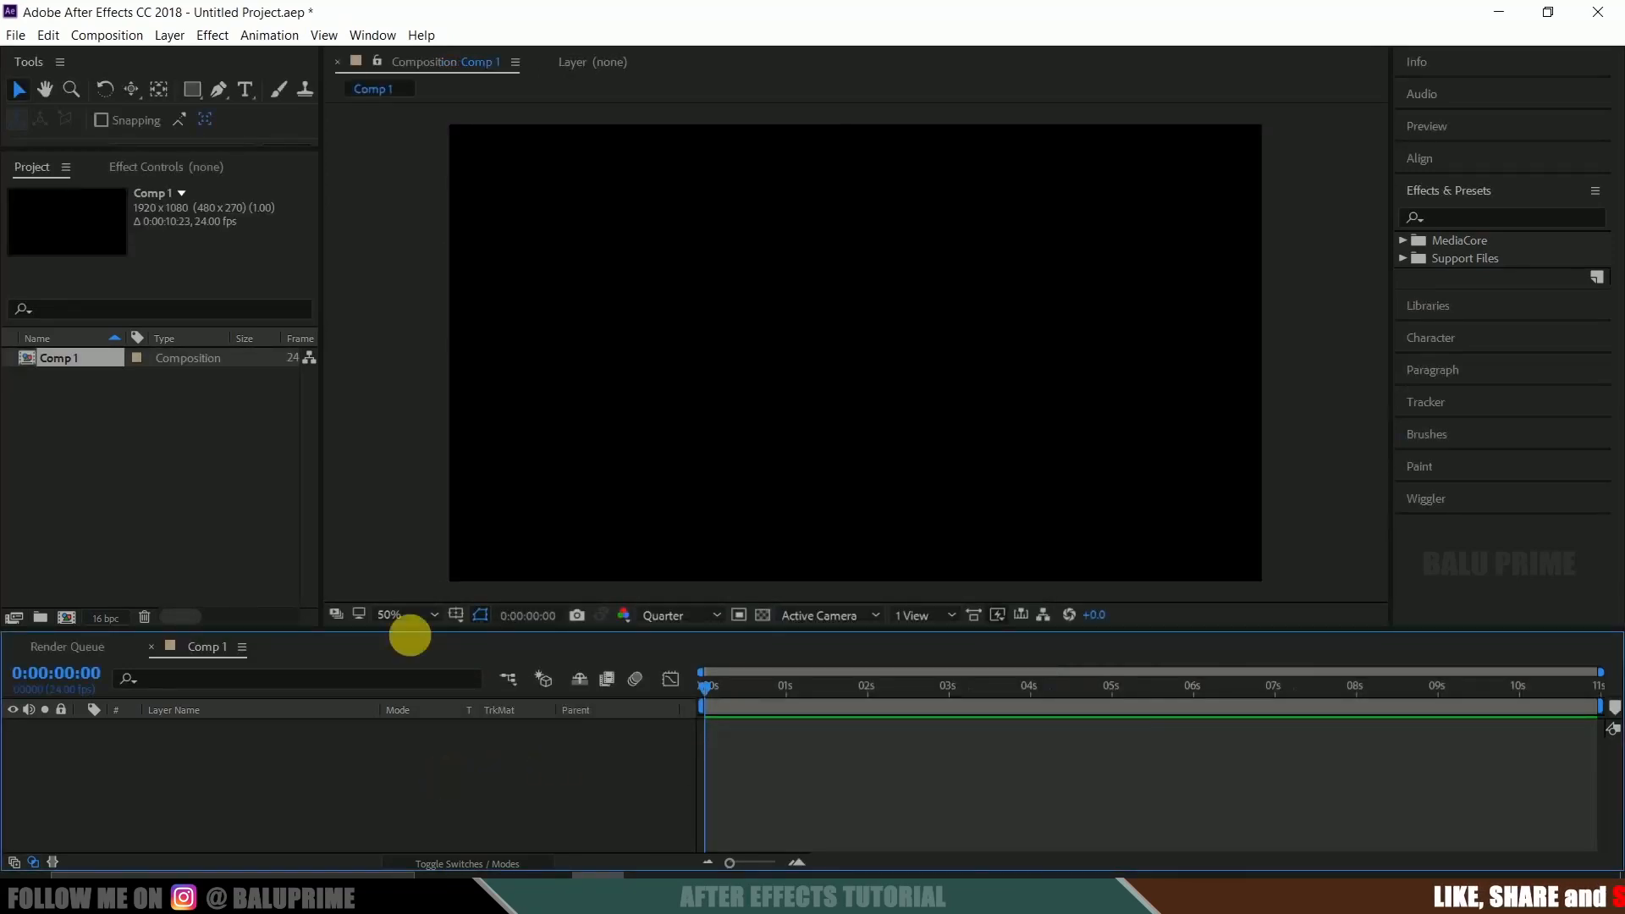
Add a text layer reading "AE" to the composition.
left_click(246, 89)
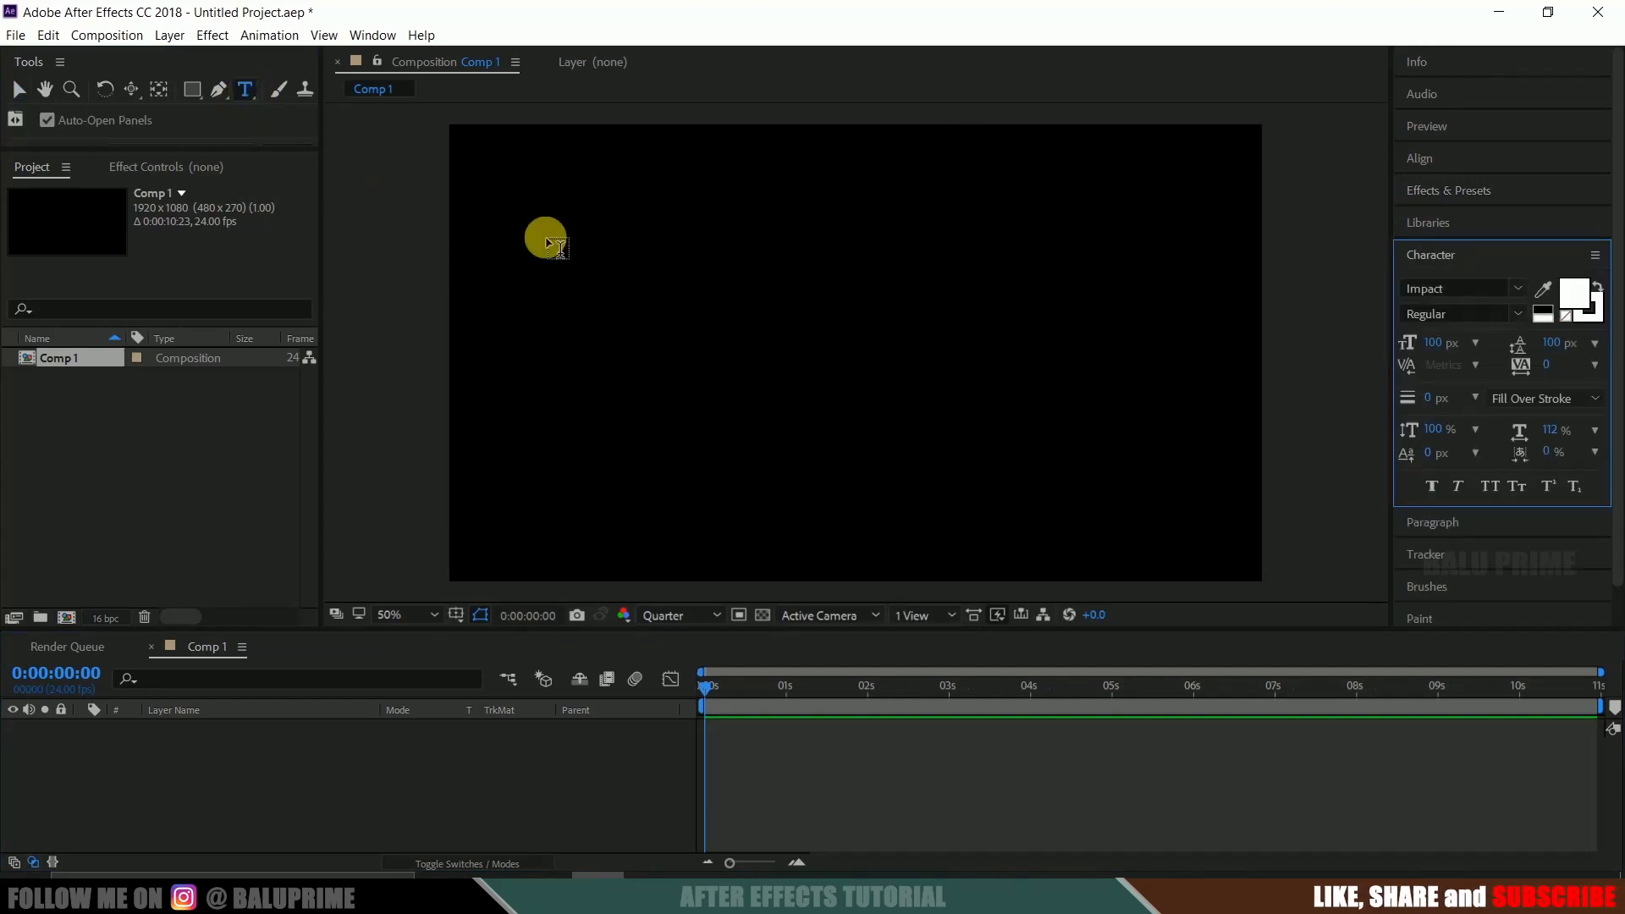
left_click(708, 372)
type("AE")
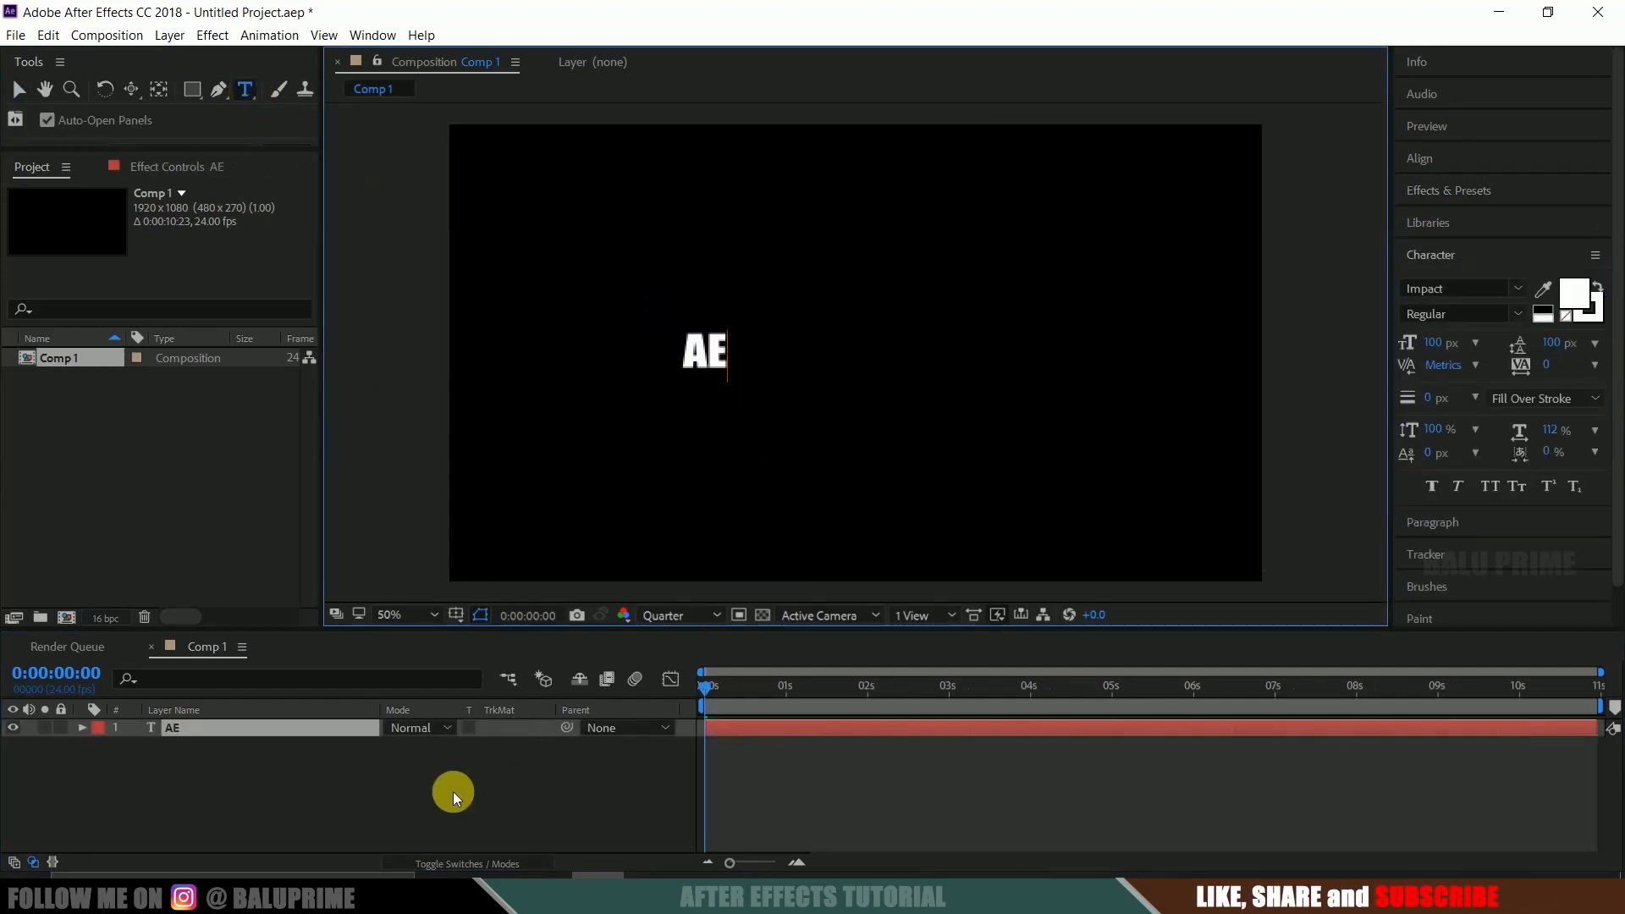
left_click(404, 813)
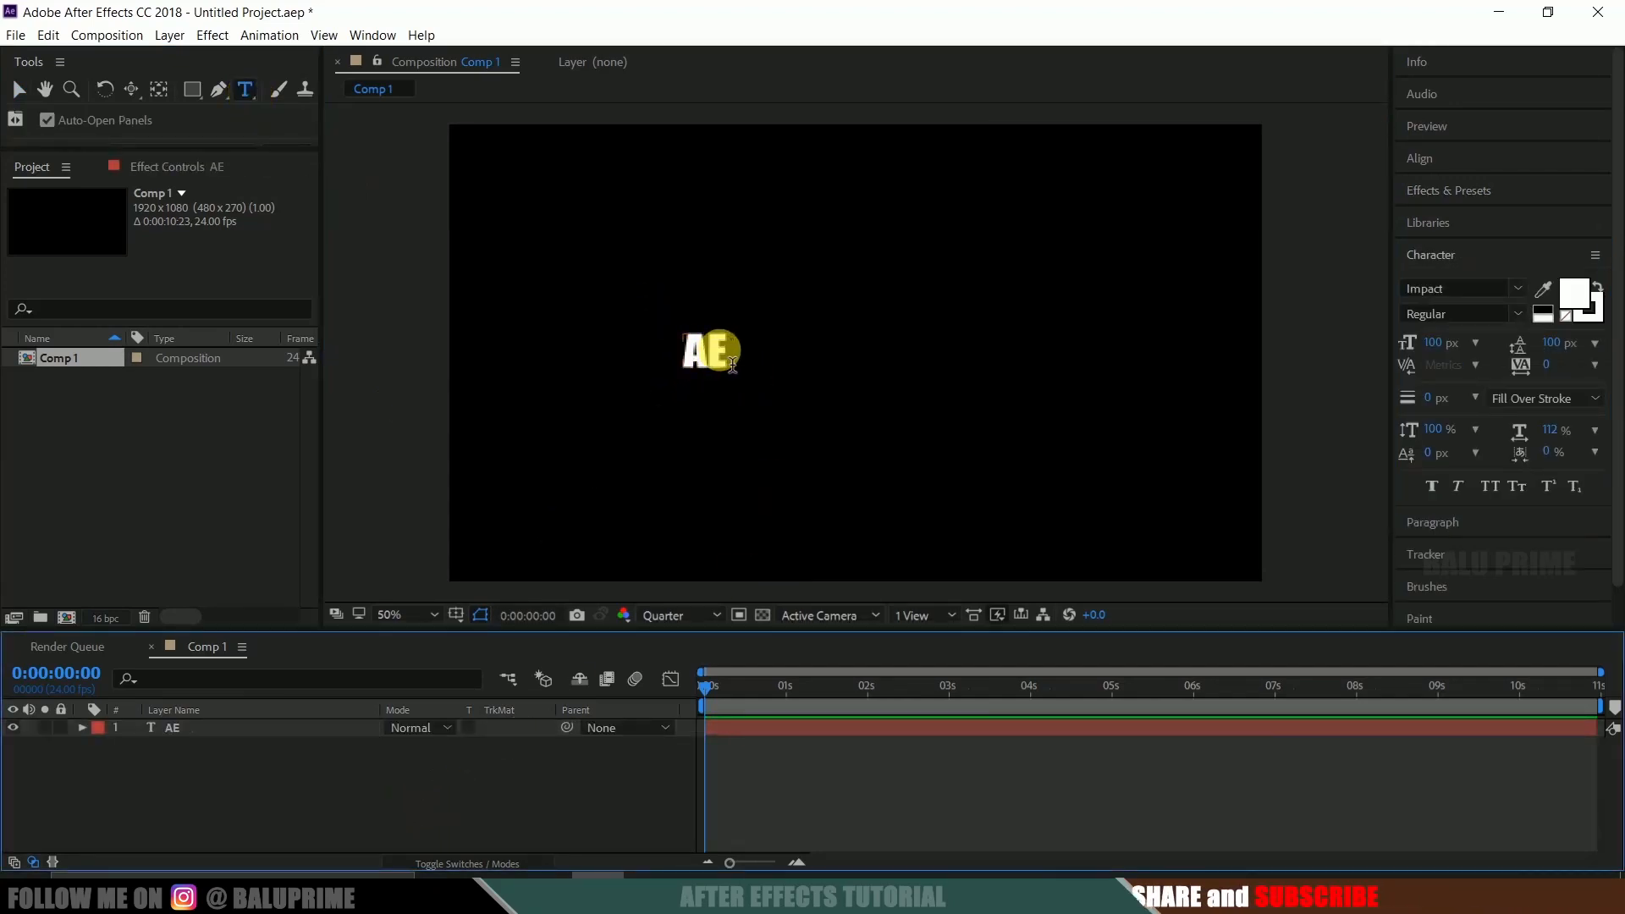
Scale the AE text layer to 500% and collapse its properties.
left_click(212, 732)
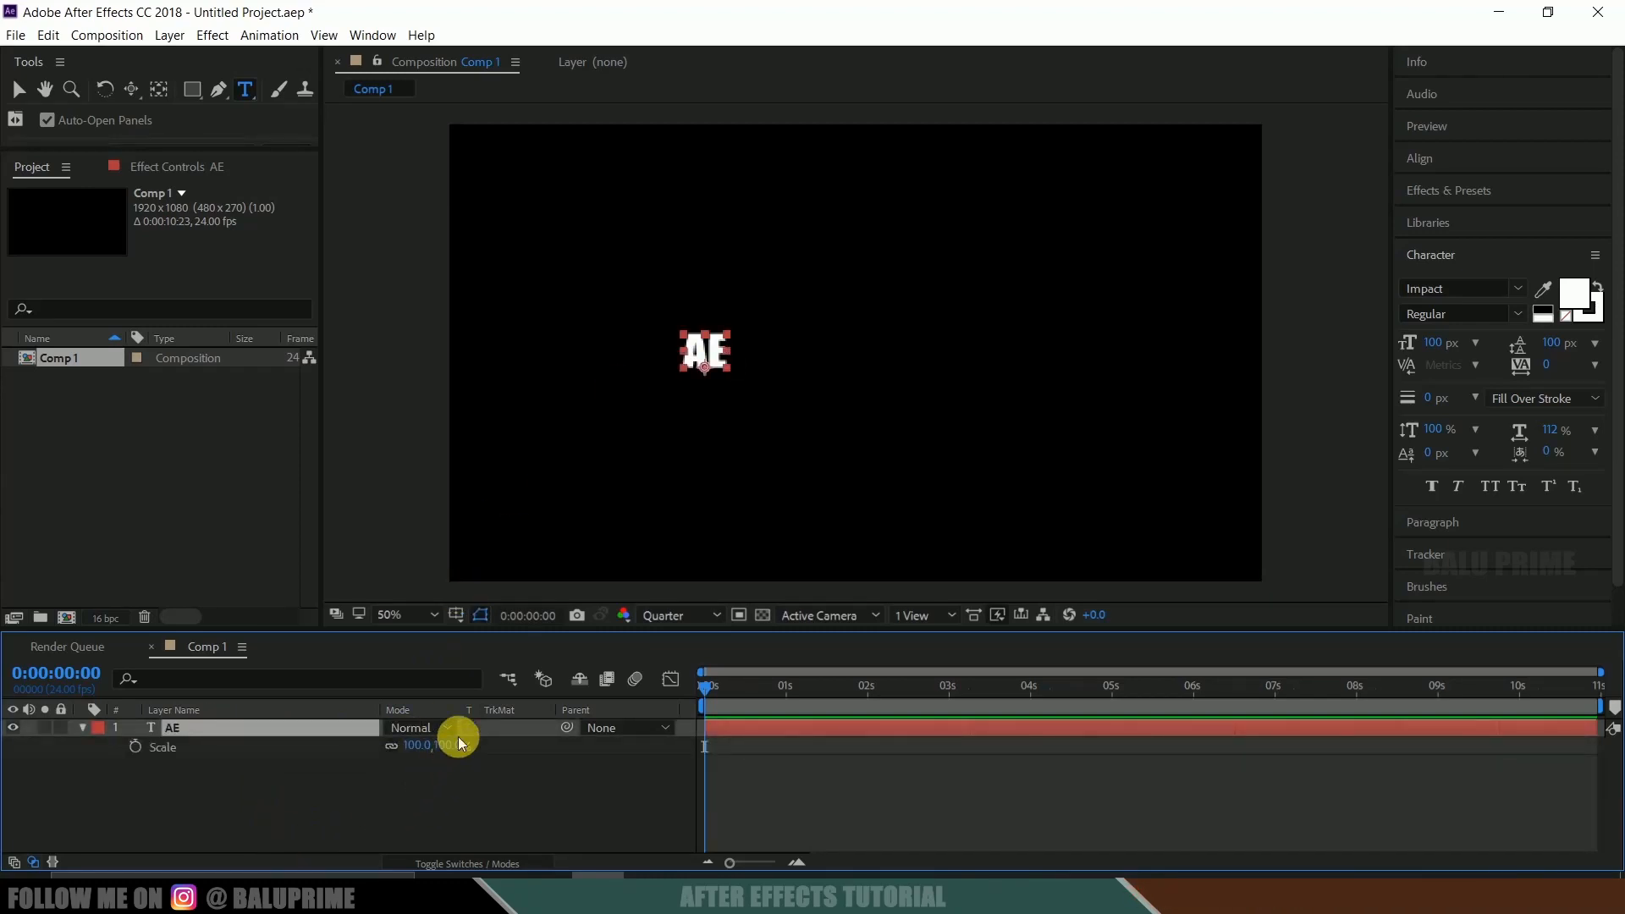
mouse_move(450, 745)
left_mouse_down()
mouse_move(587, 744)
mouse_move(451, 749)
left_mouse_up()
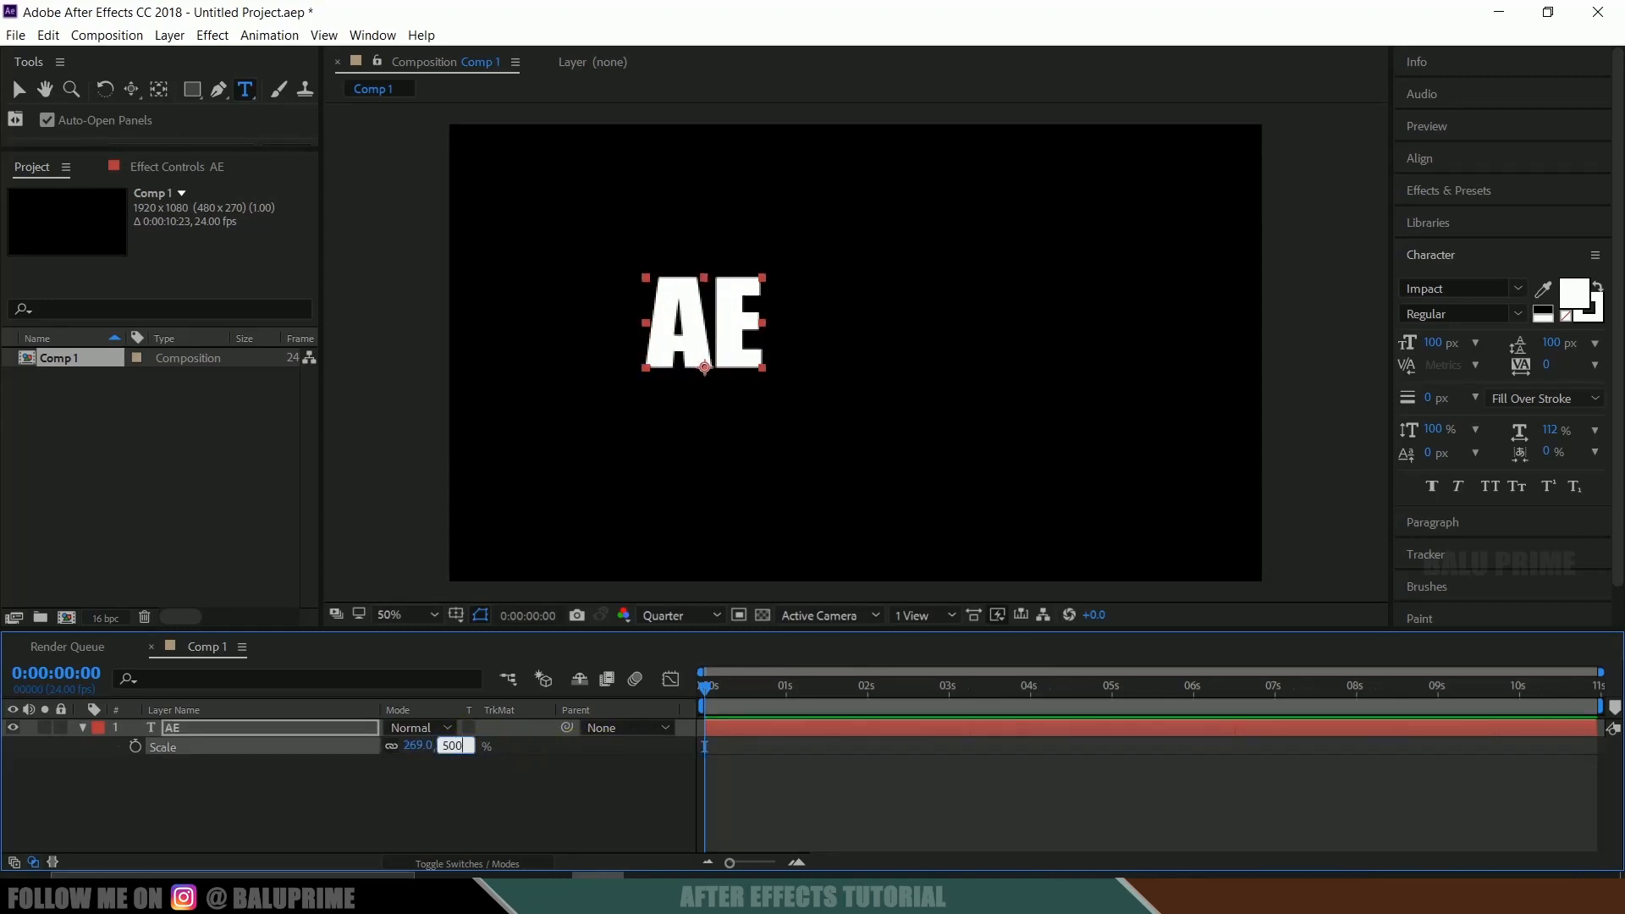
key("Return")
left_click(316, 816)
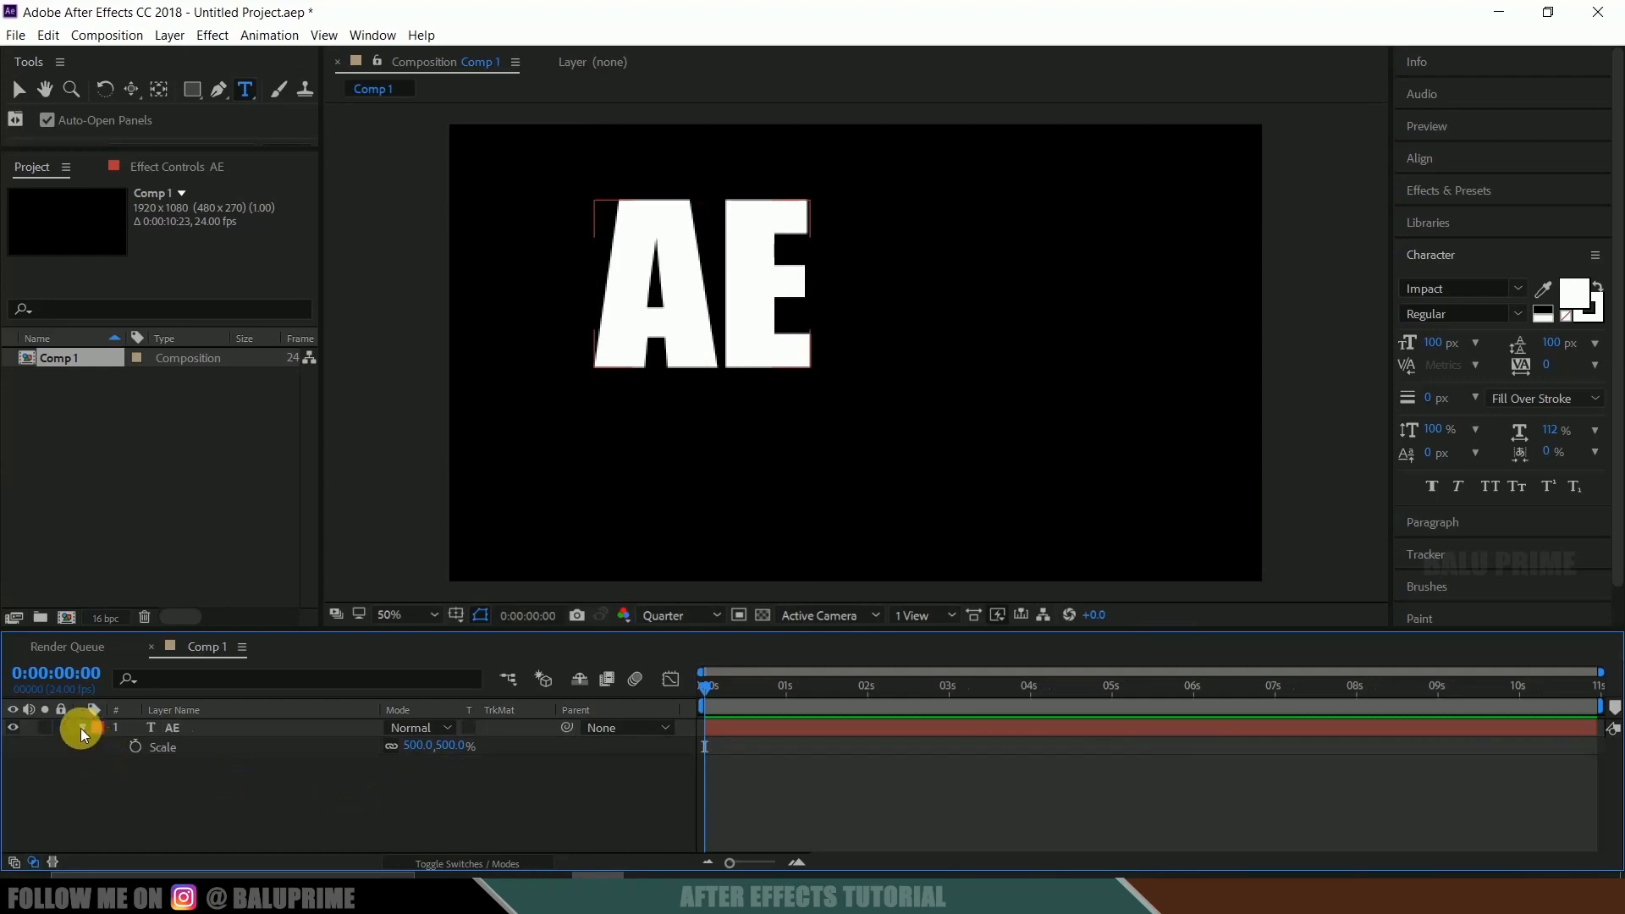
left_click(82, 733)
left_click(238, 787)
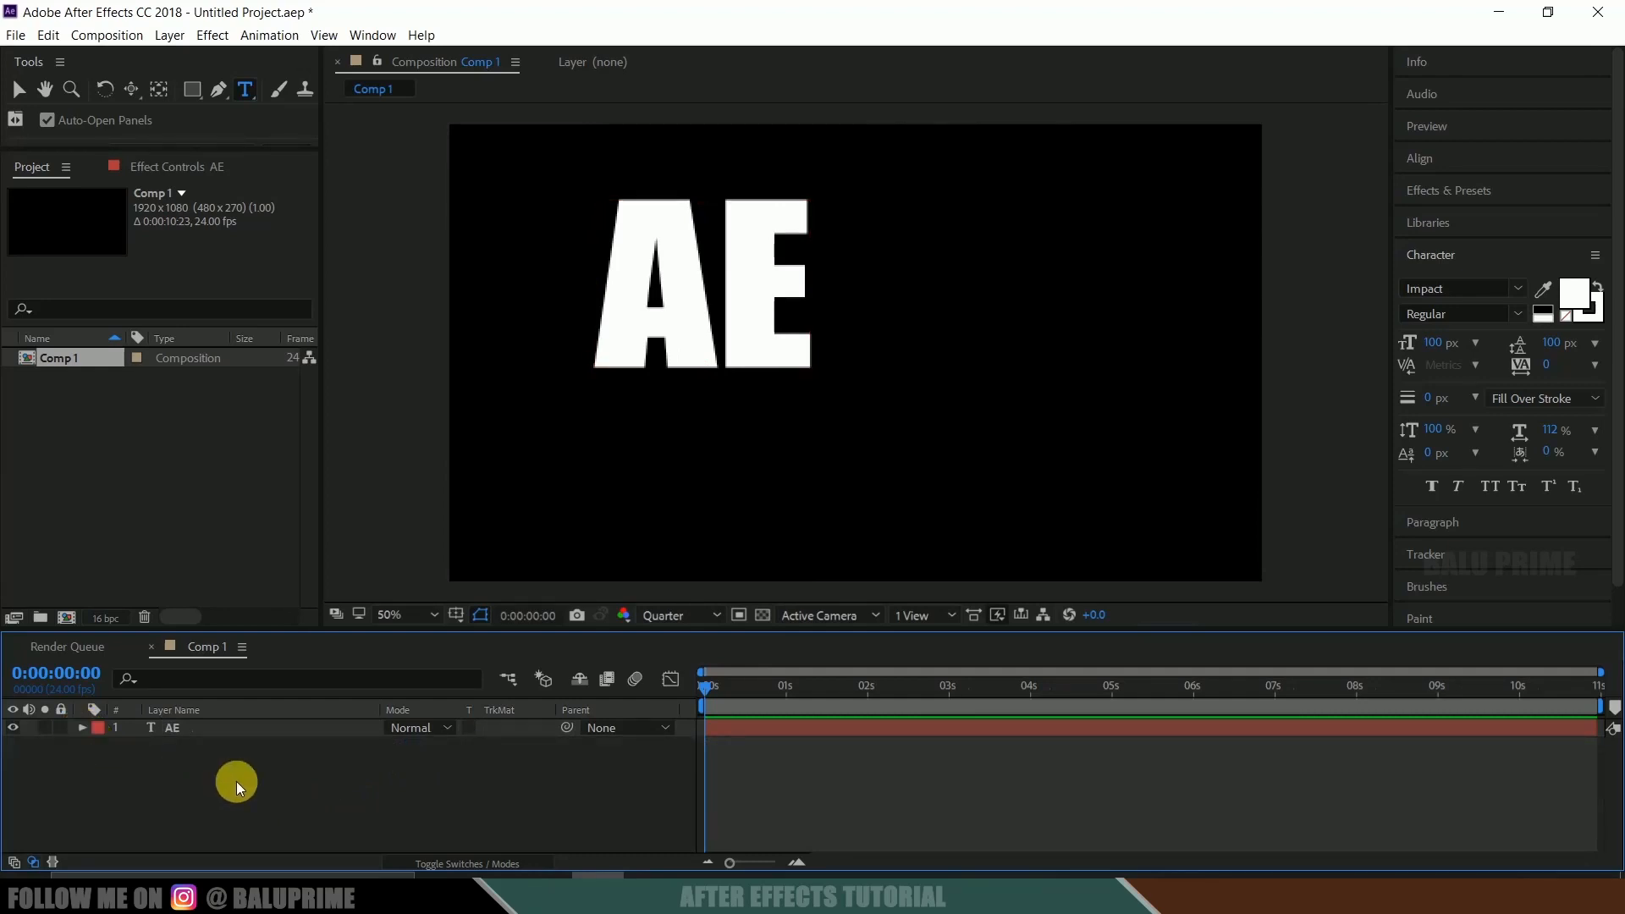
Create a new solid layer named "element" above the text layer.
left_click(169, 35)
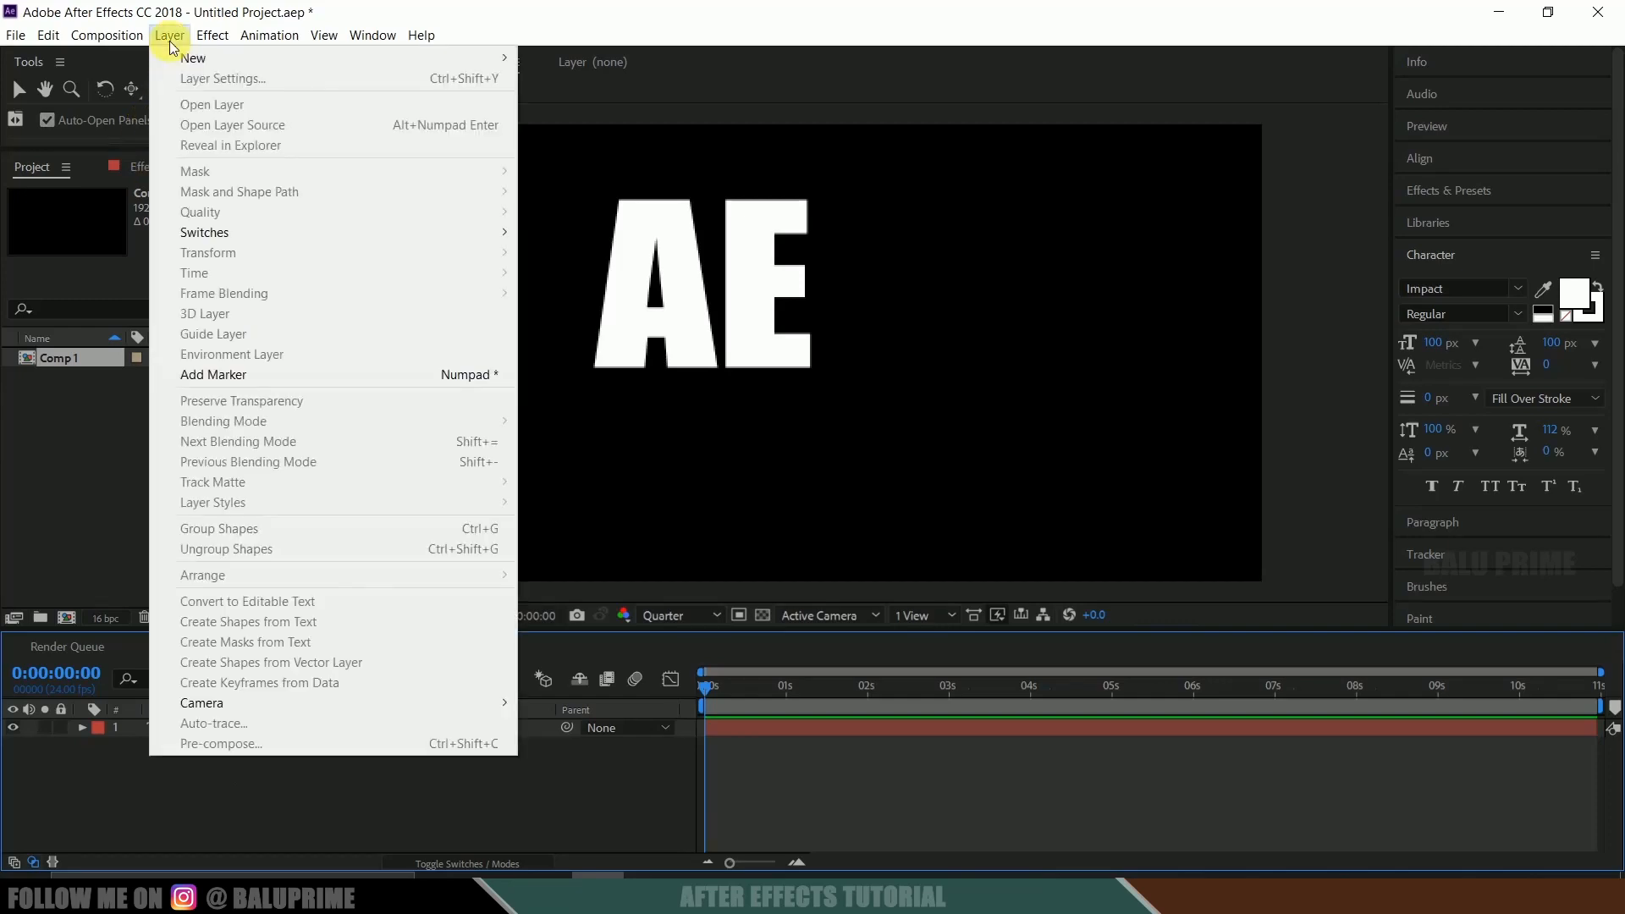
mouse_move(193, 57)
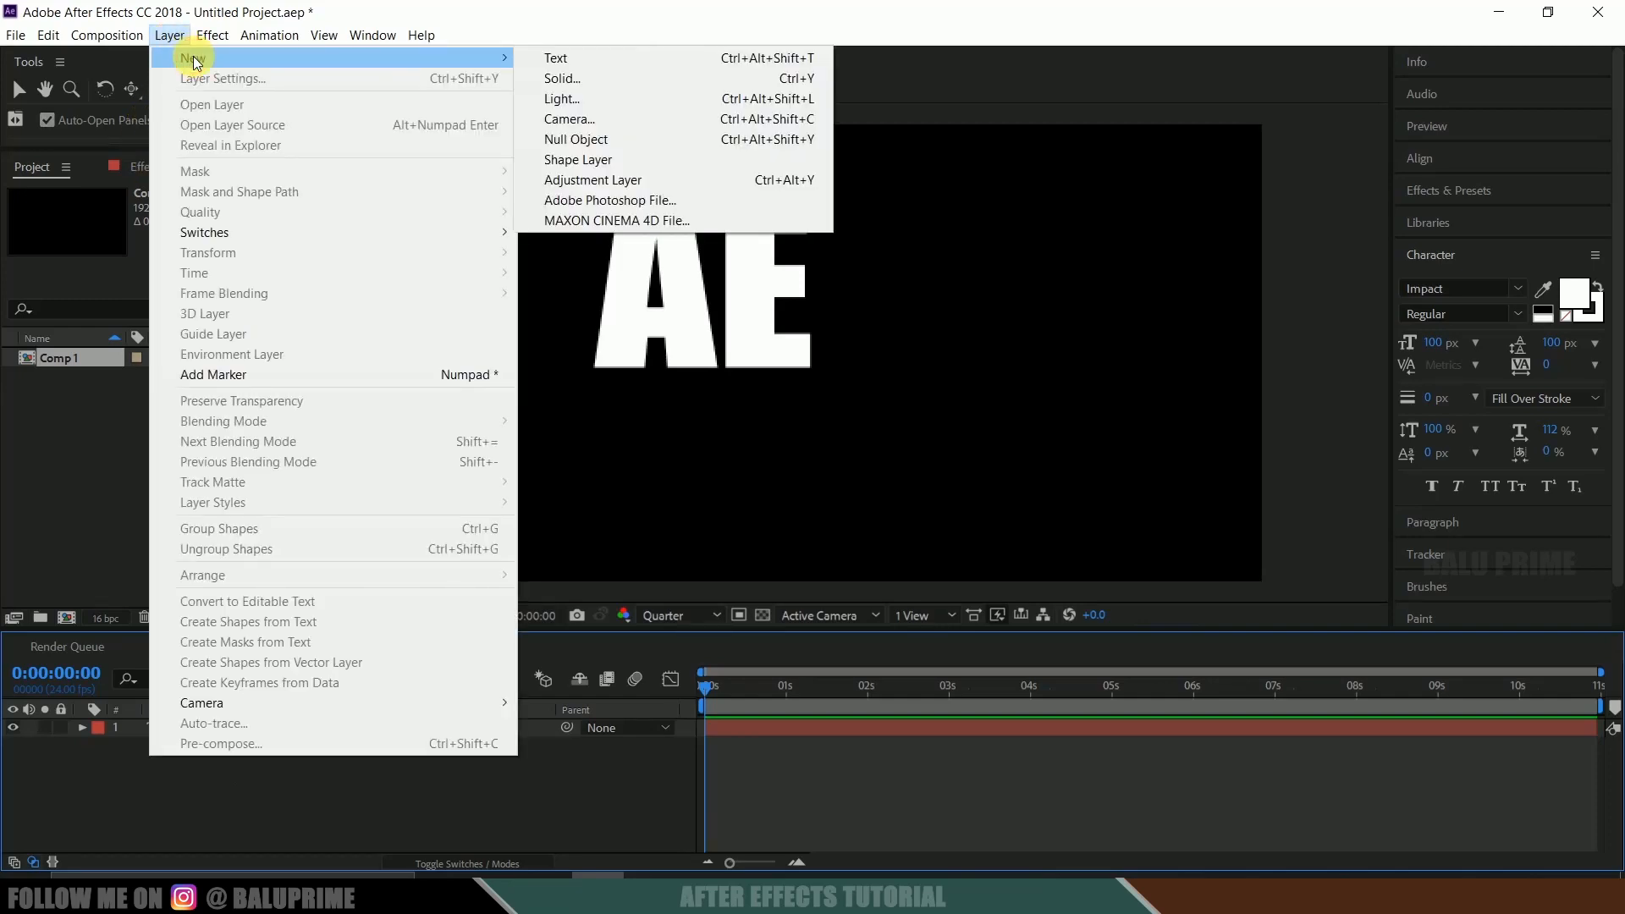
left_click(556, 77)
type("ele")
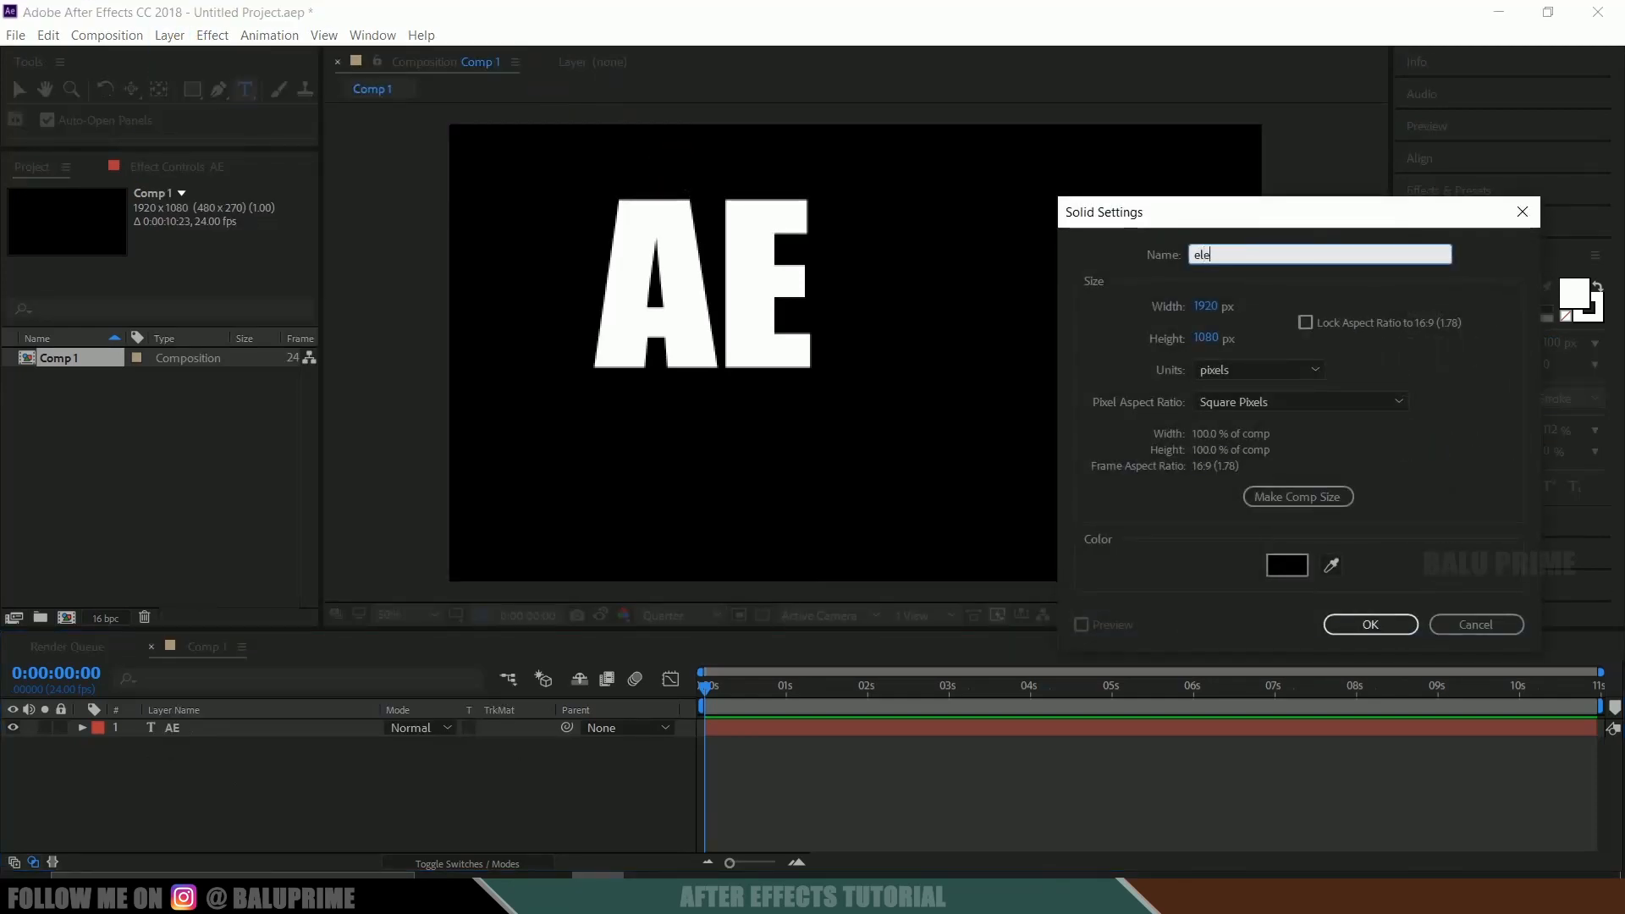
type("ment")
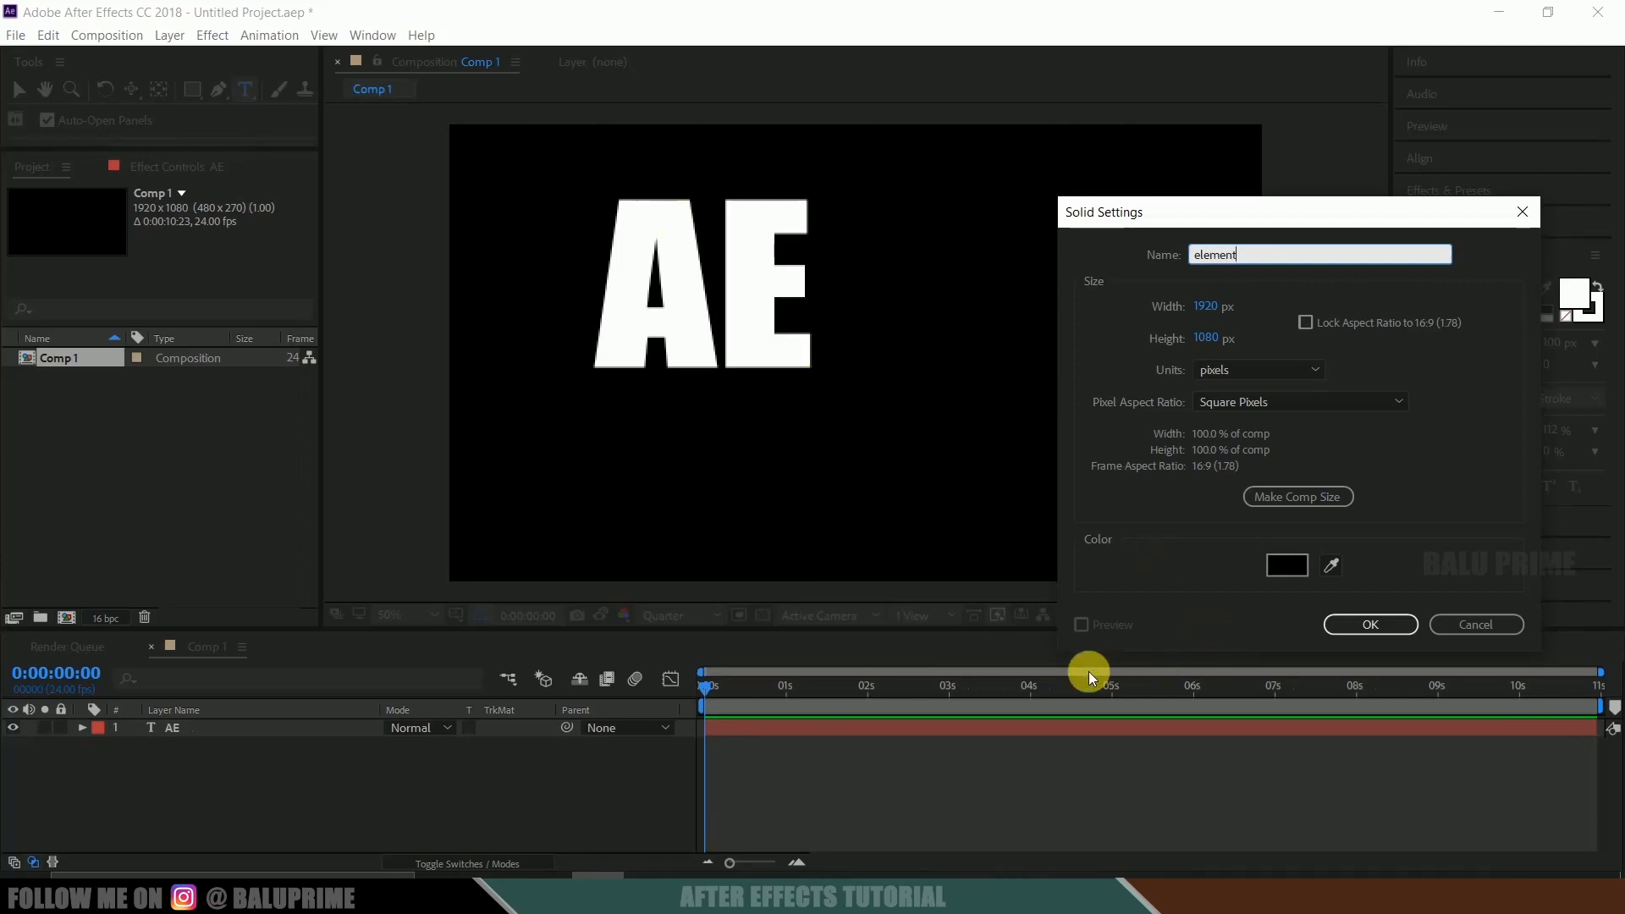
left_click(1346, 624)
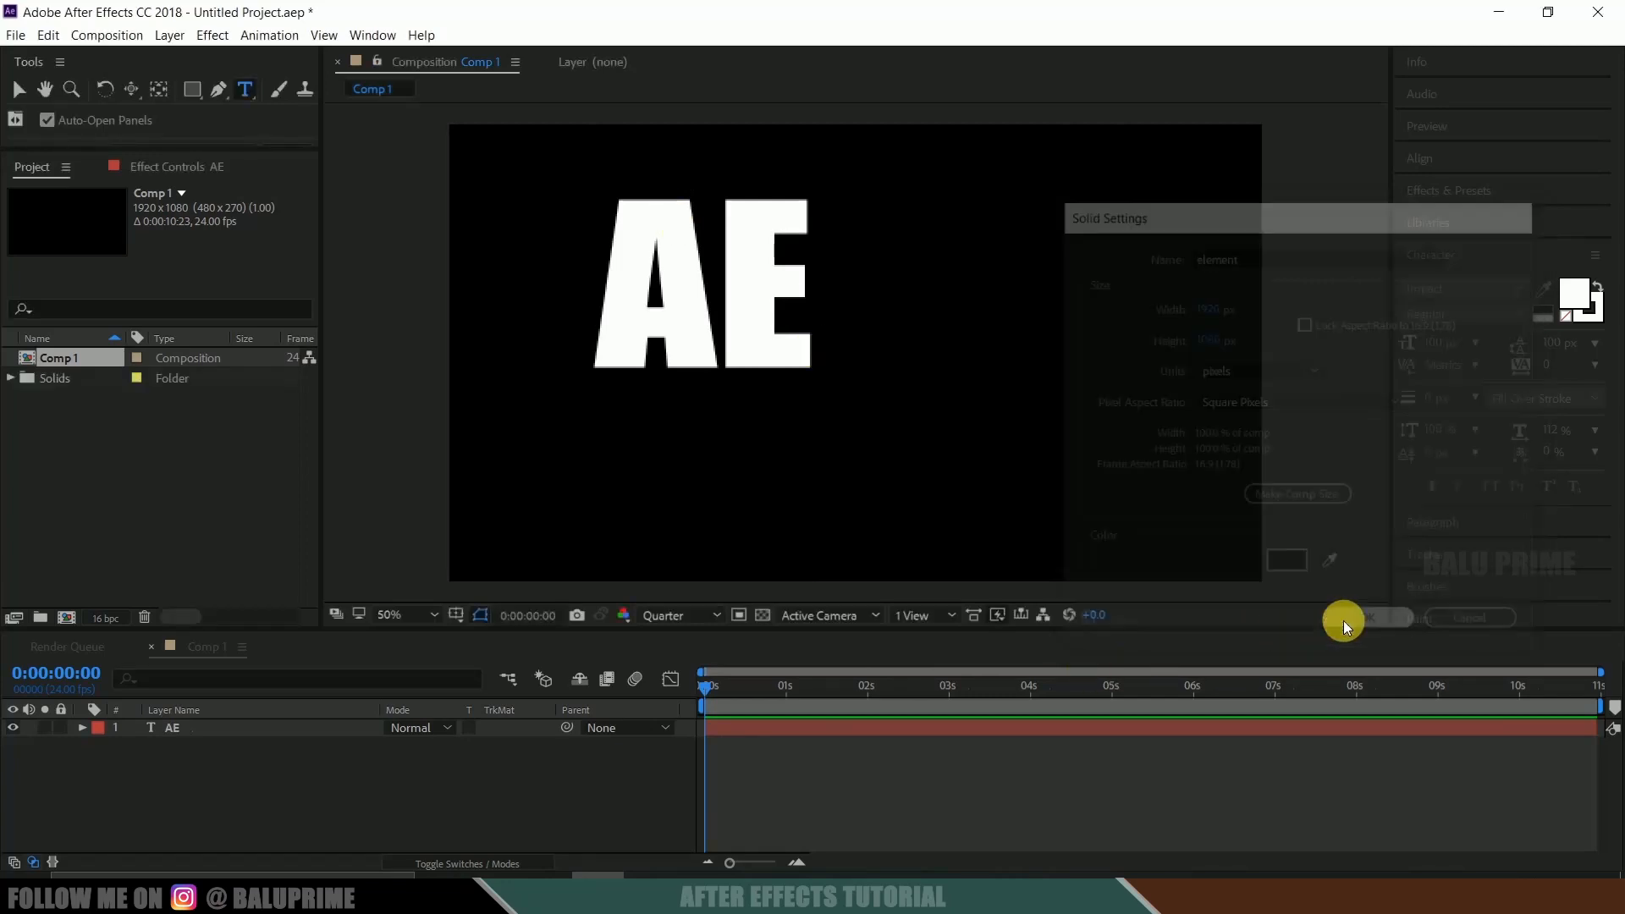
Find the VideoCopilot Element effect and apply it to the element solid.
left_click(1448, 192)
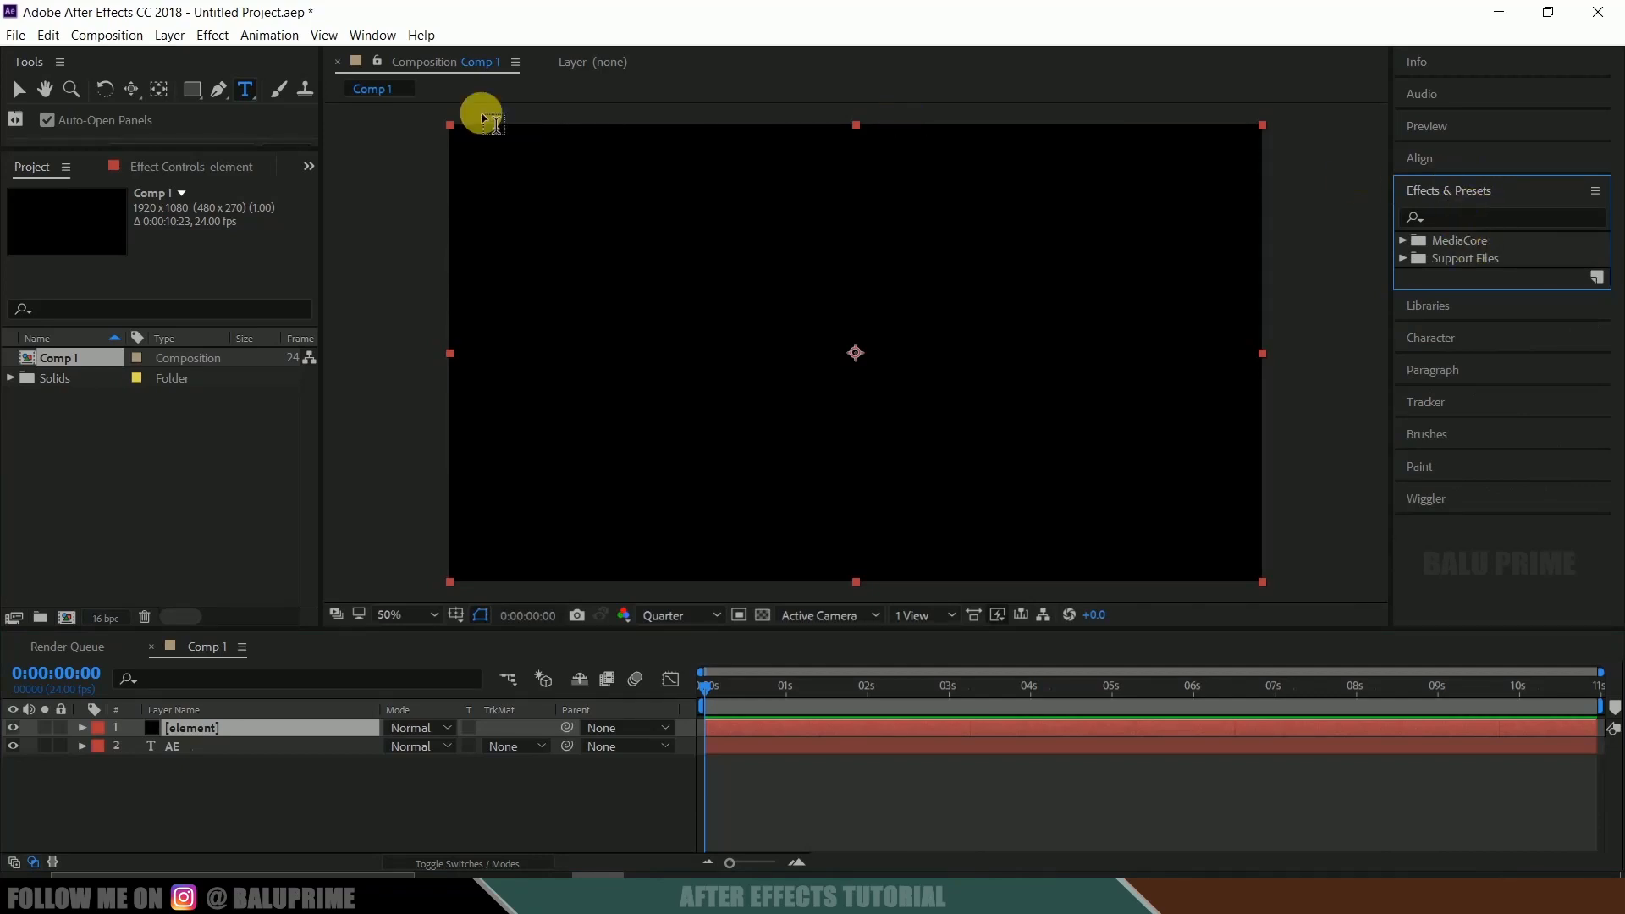
left_click(372, 34)
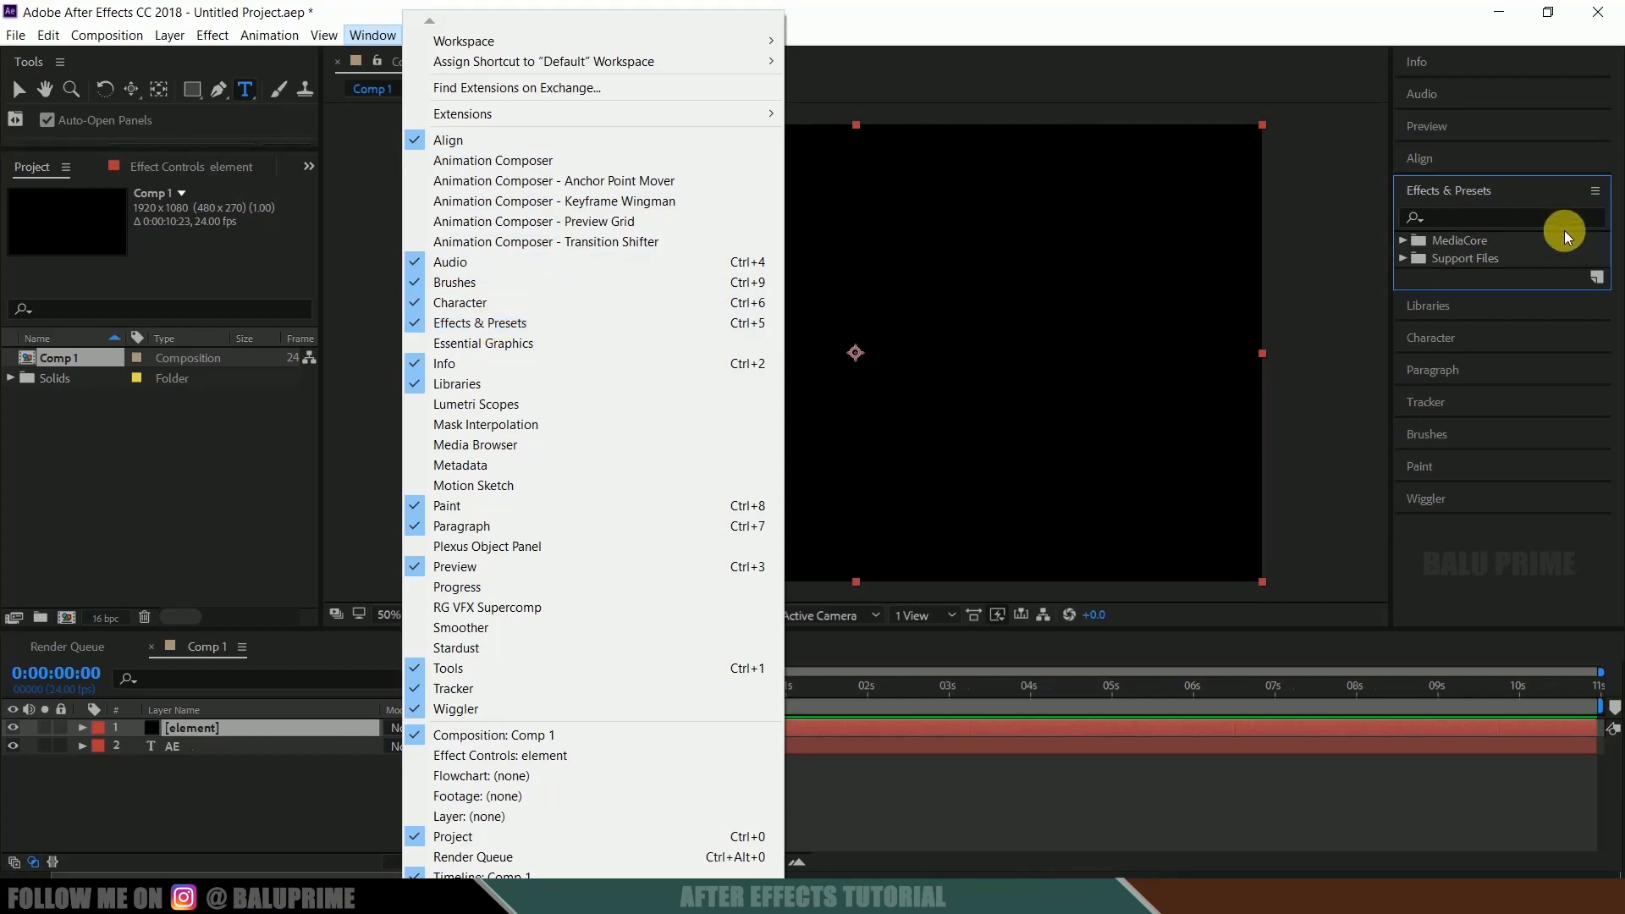
left_click(1512, 220)
type("element")
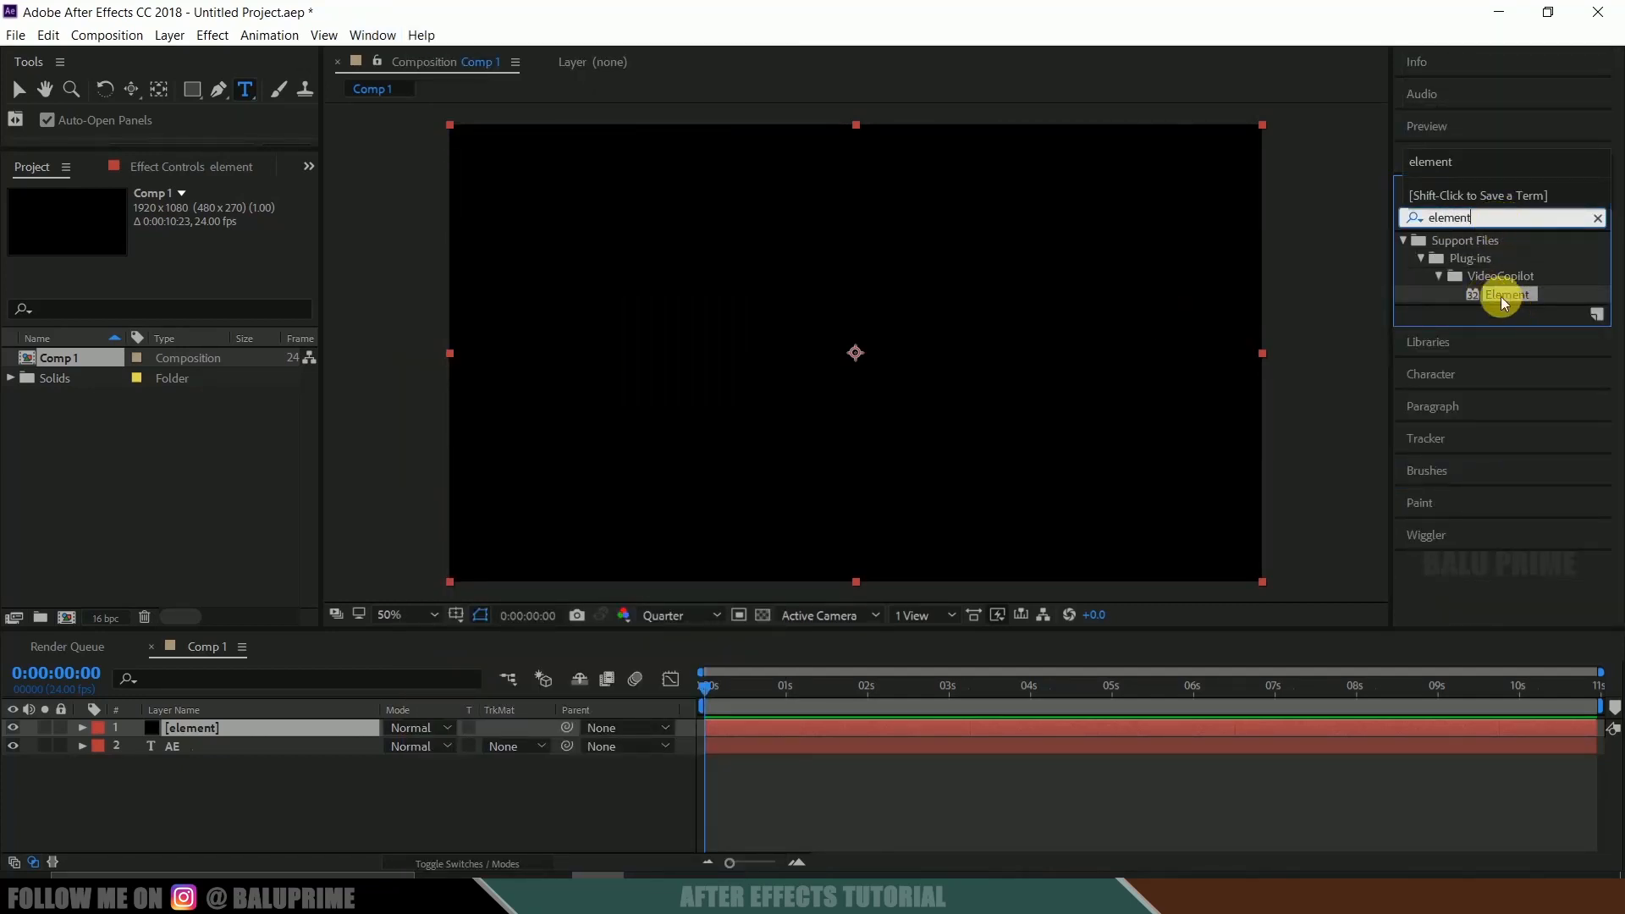
left_click_drag(1503, 300, 224, 737)
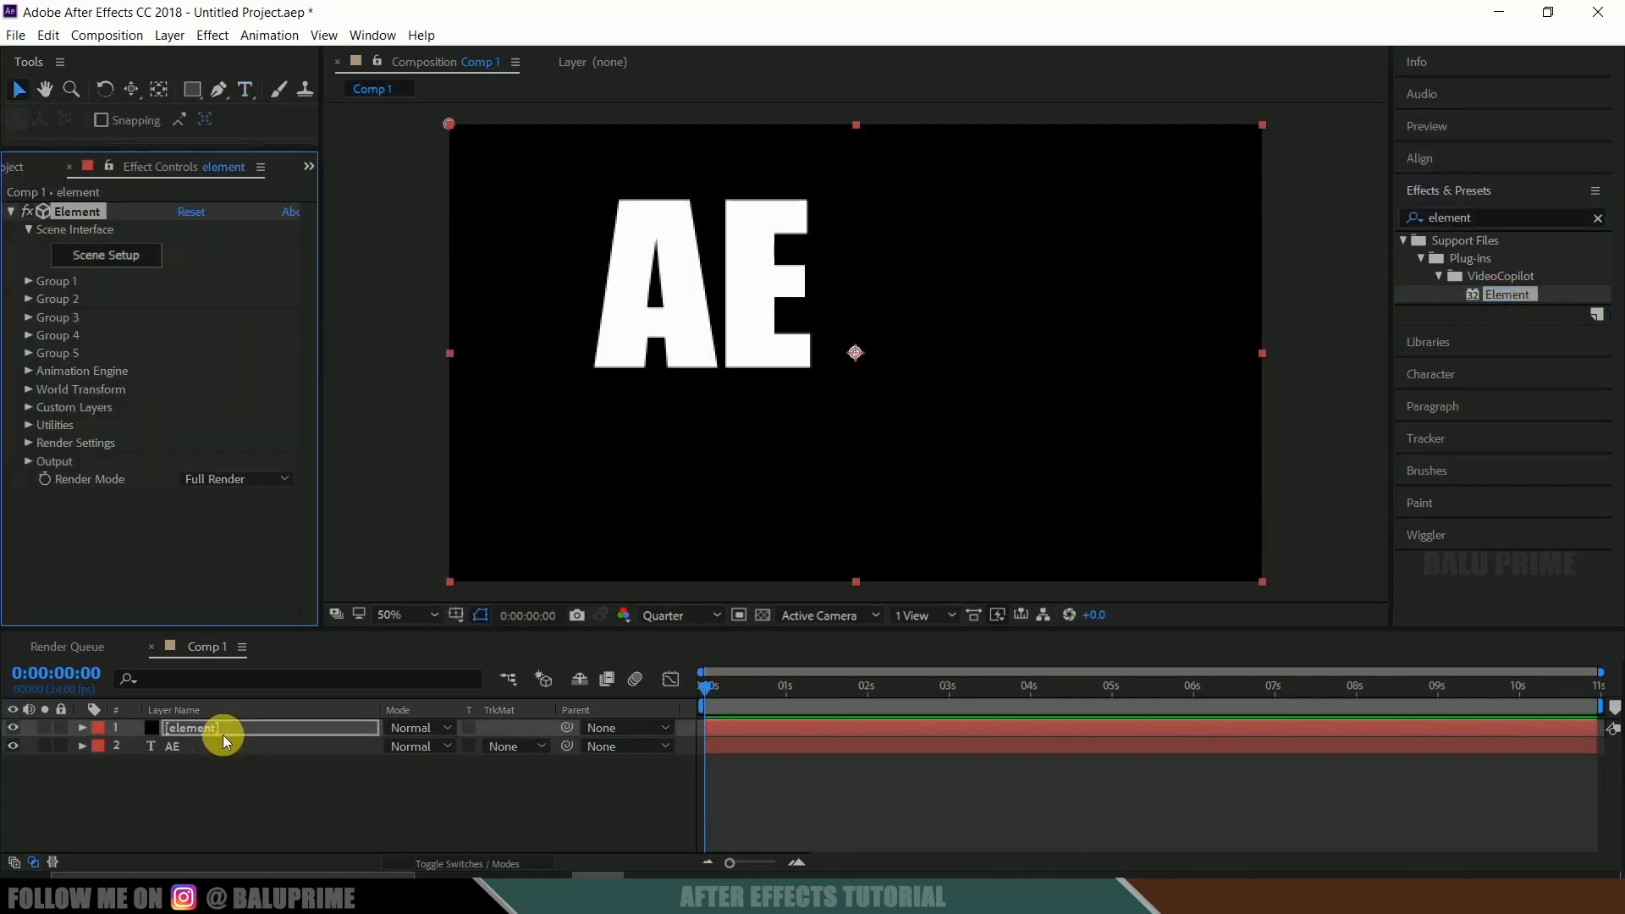
Assign the AE text layer to Path Layer 1 in the Element effect's custom text and masks.
left_click(28, 410)
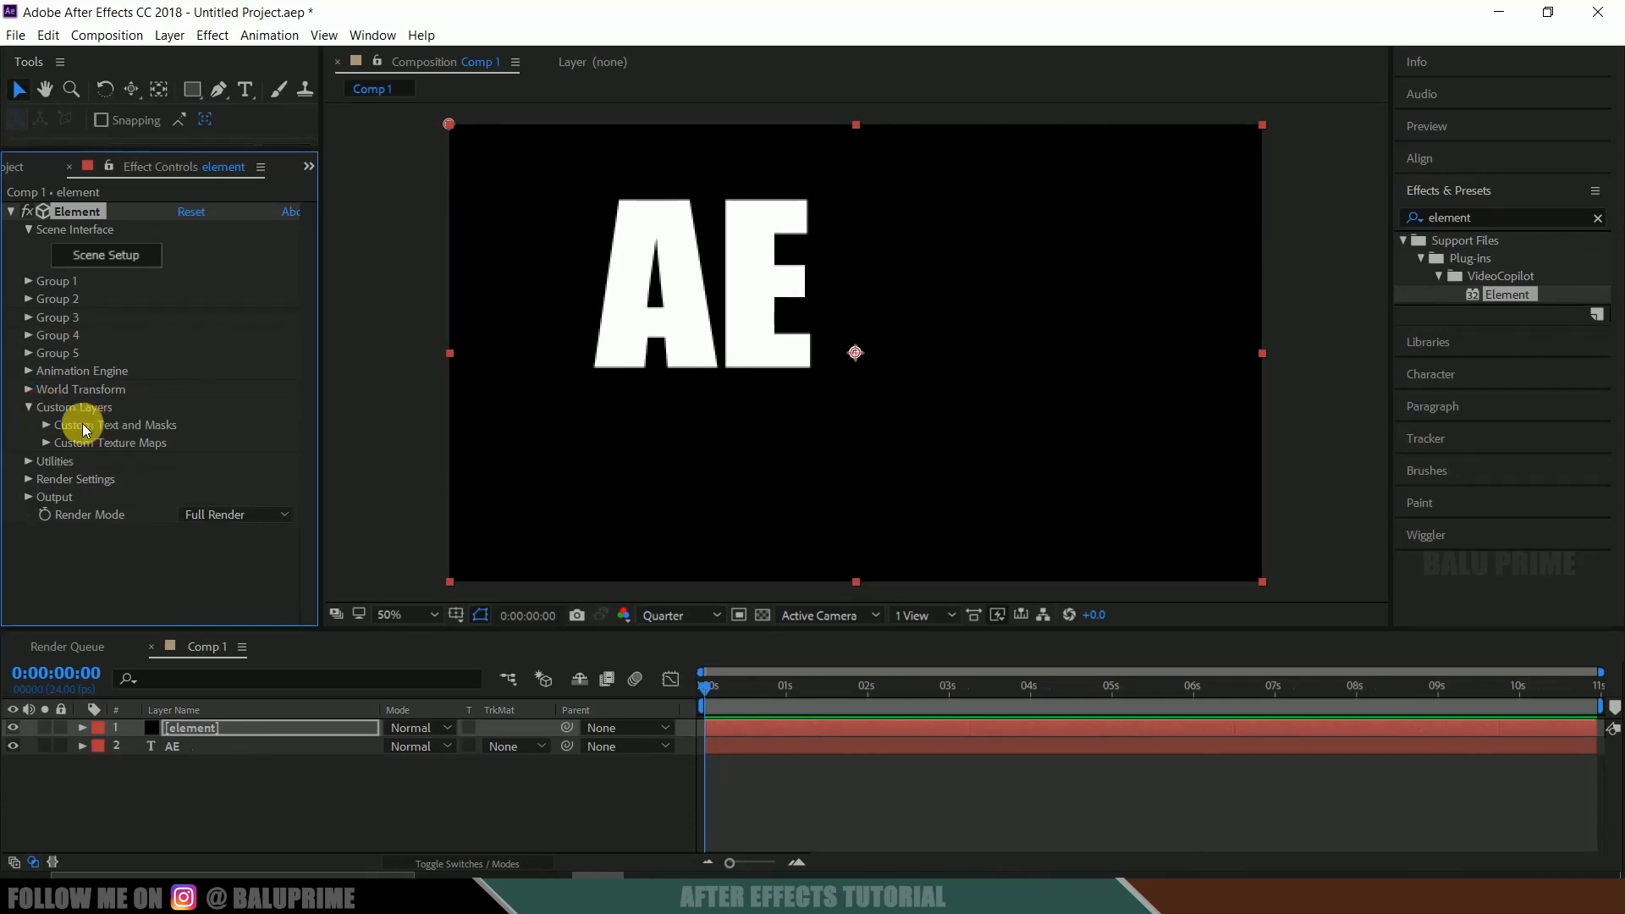
left_click(46, 425)
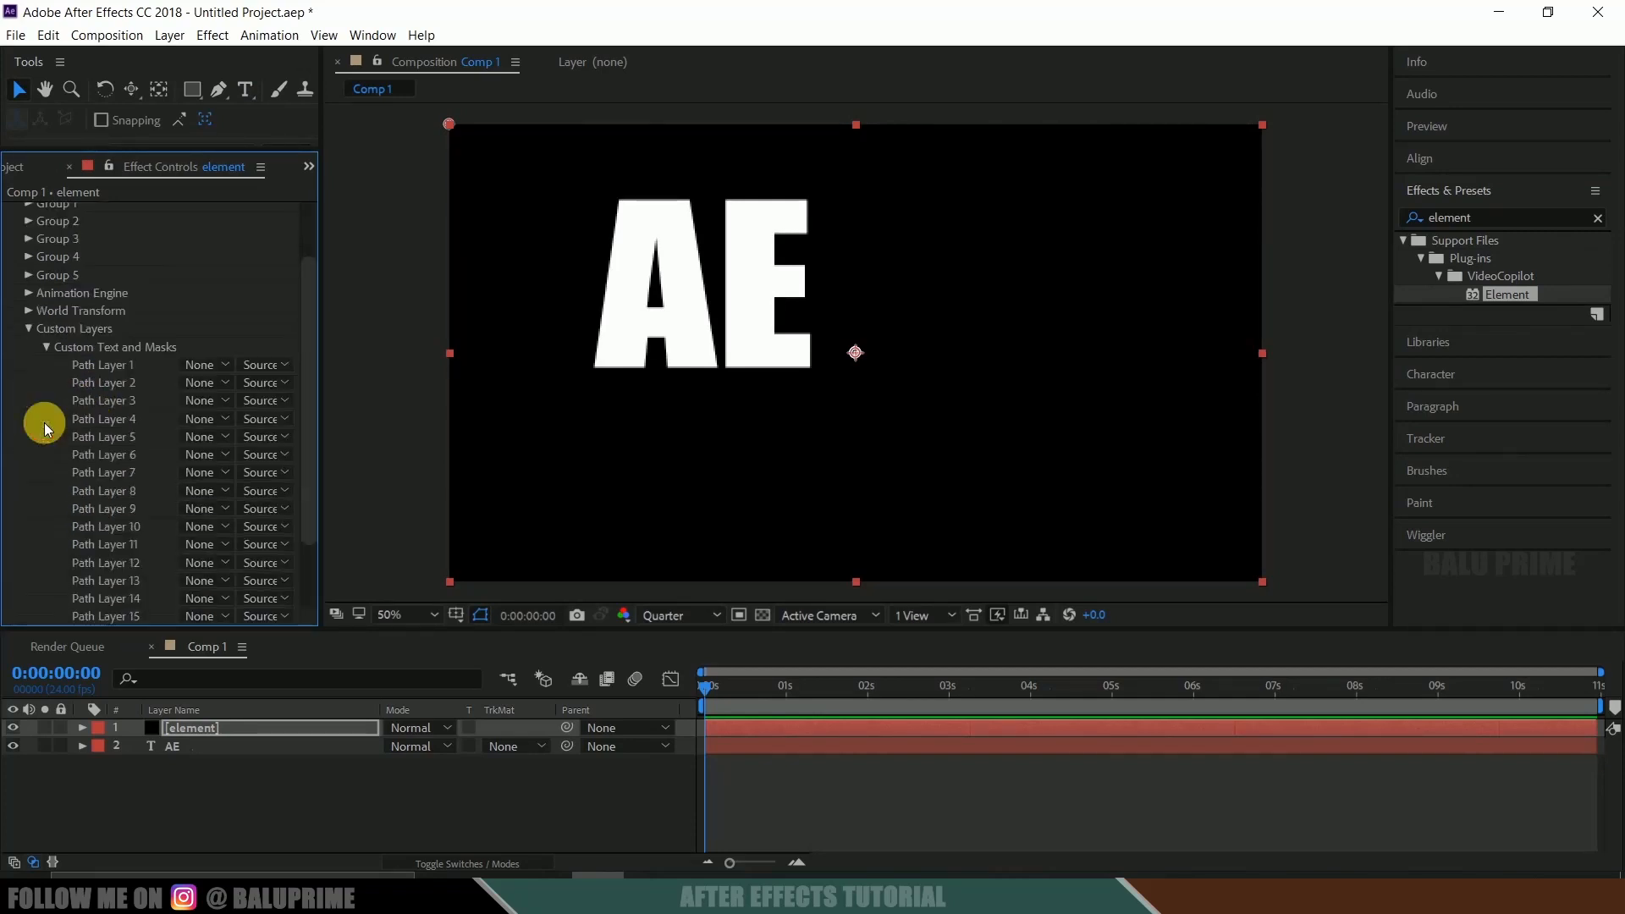
left_click(187, 365)
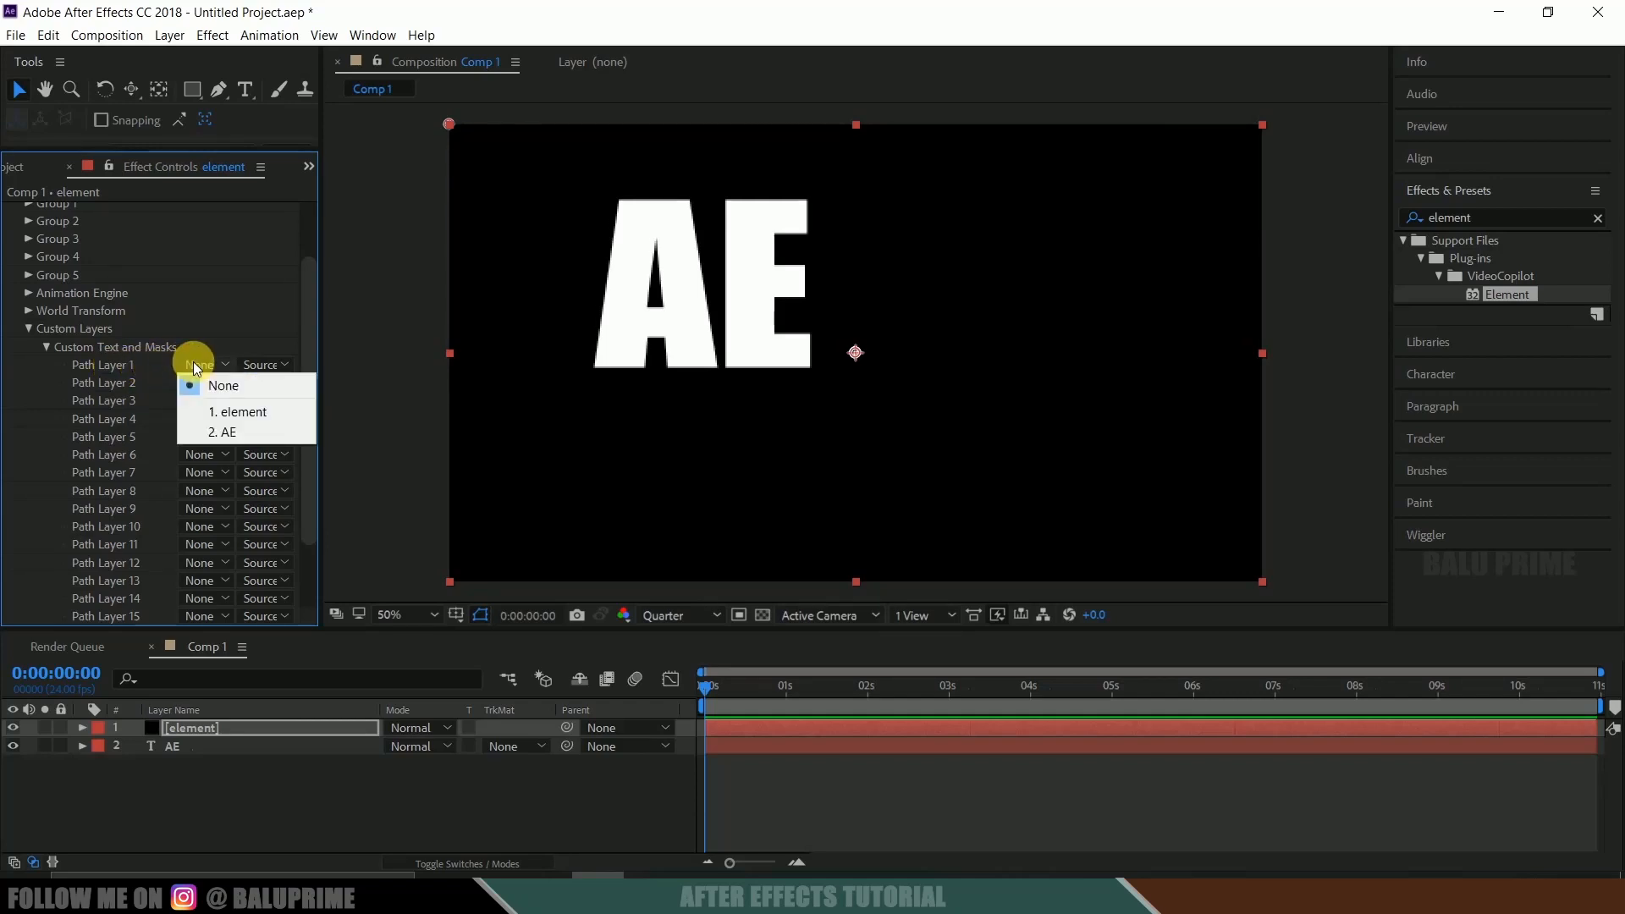
left_click(263, 434)
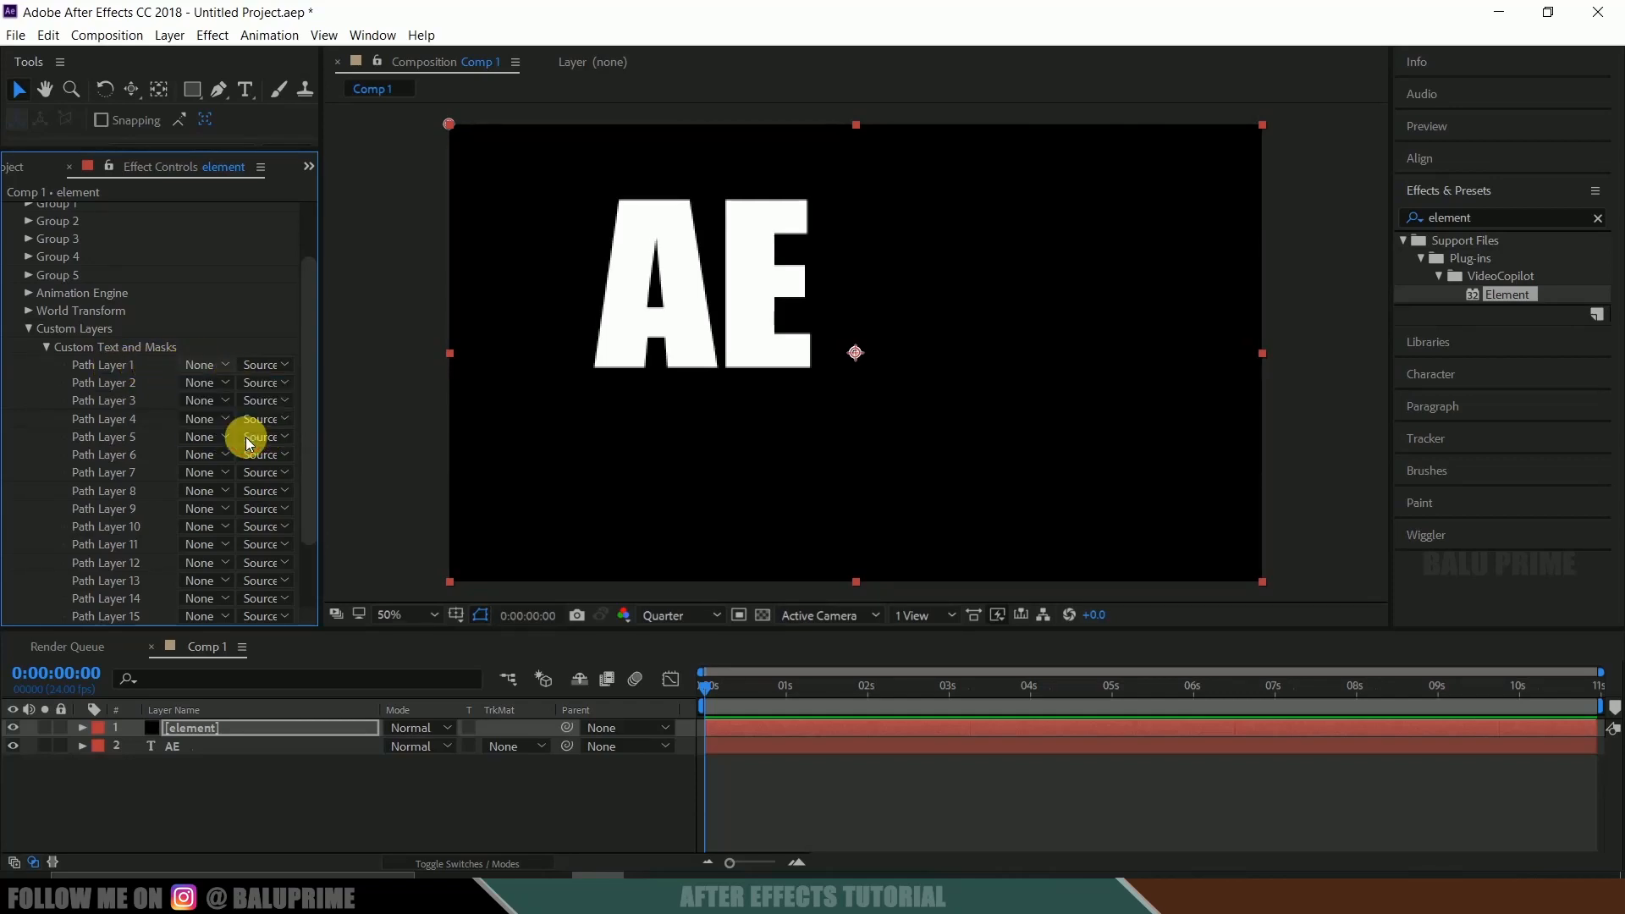
Open Element's Scene Setup and extrude the AE text path into a 3D model.
scroll(123, 433, "up", 2)
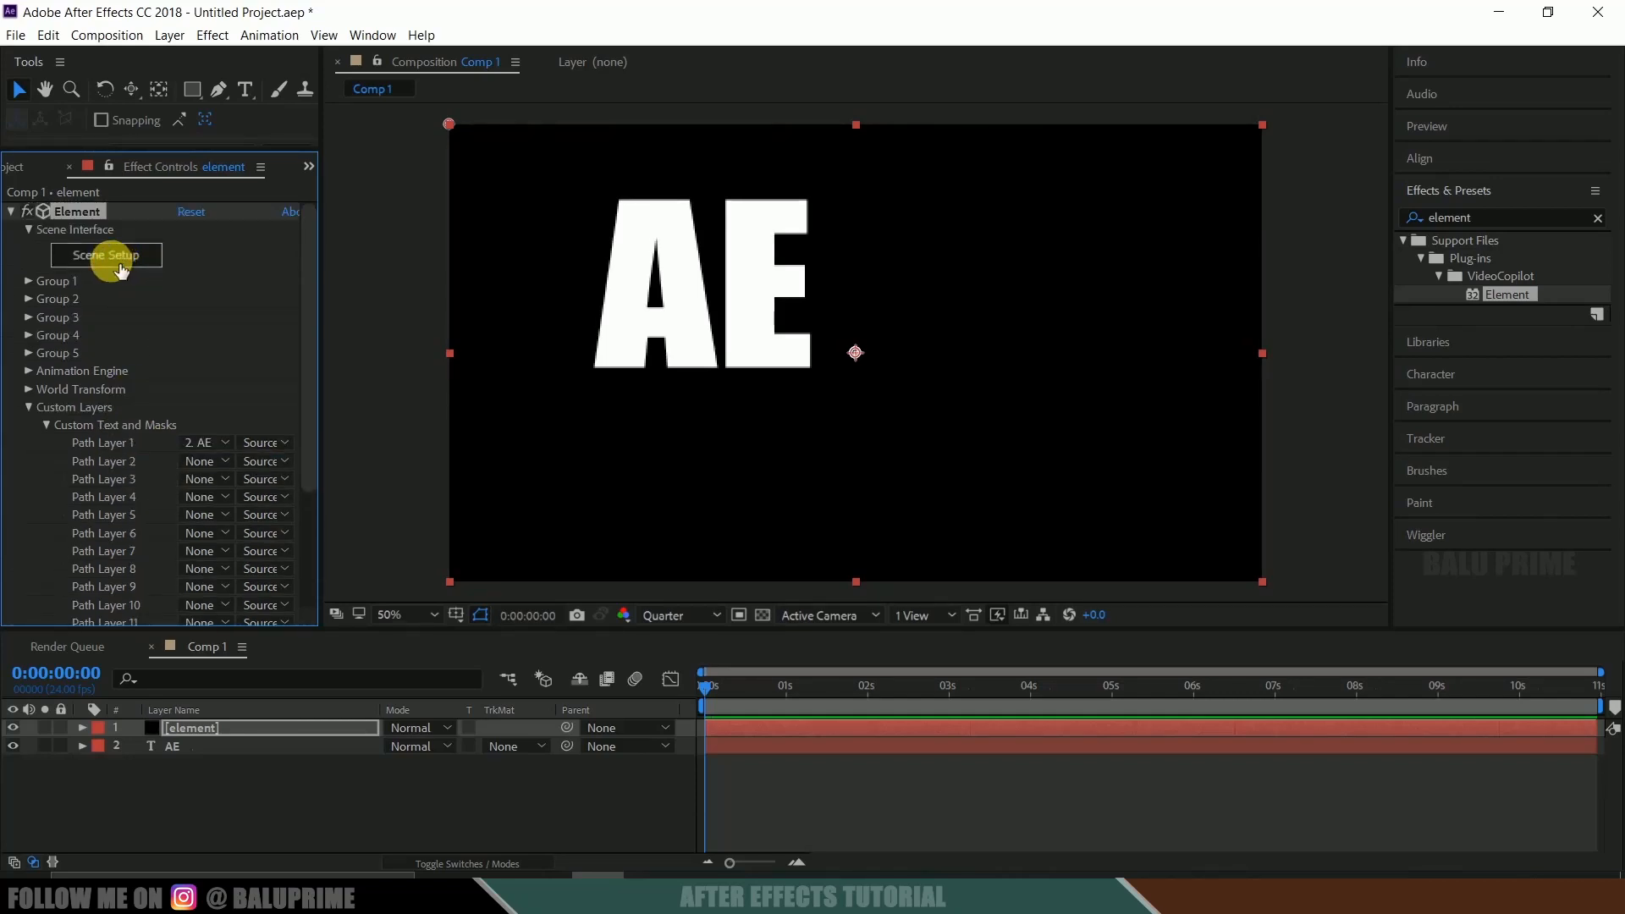
left_click(109, 255)
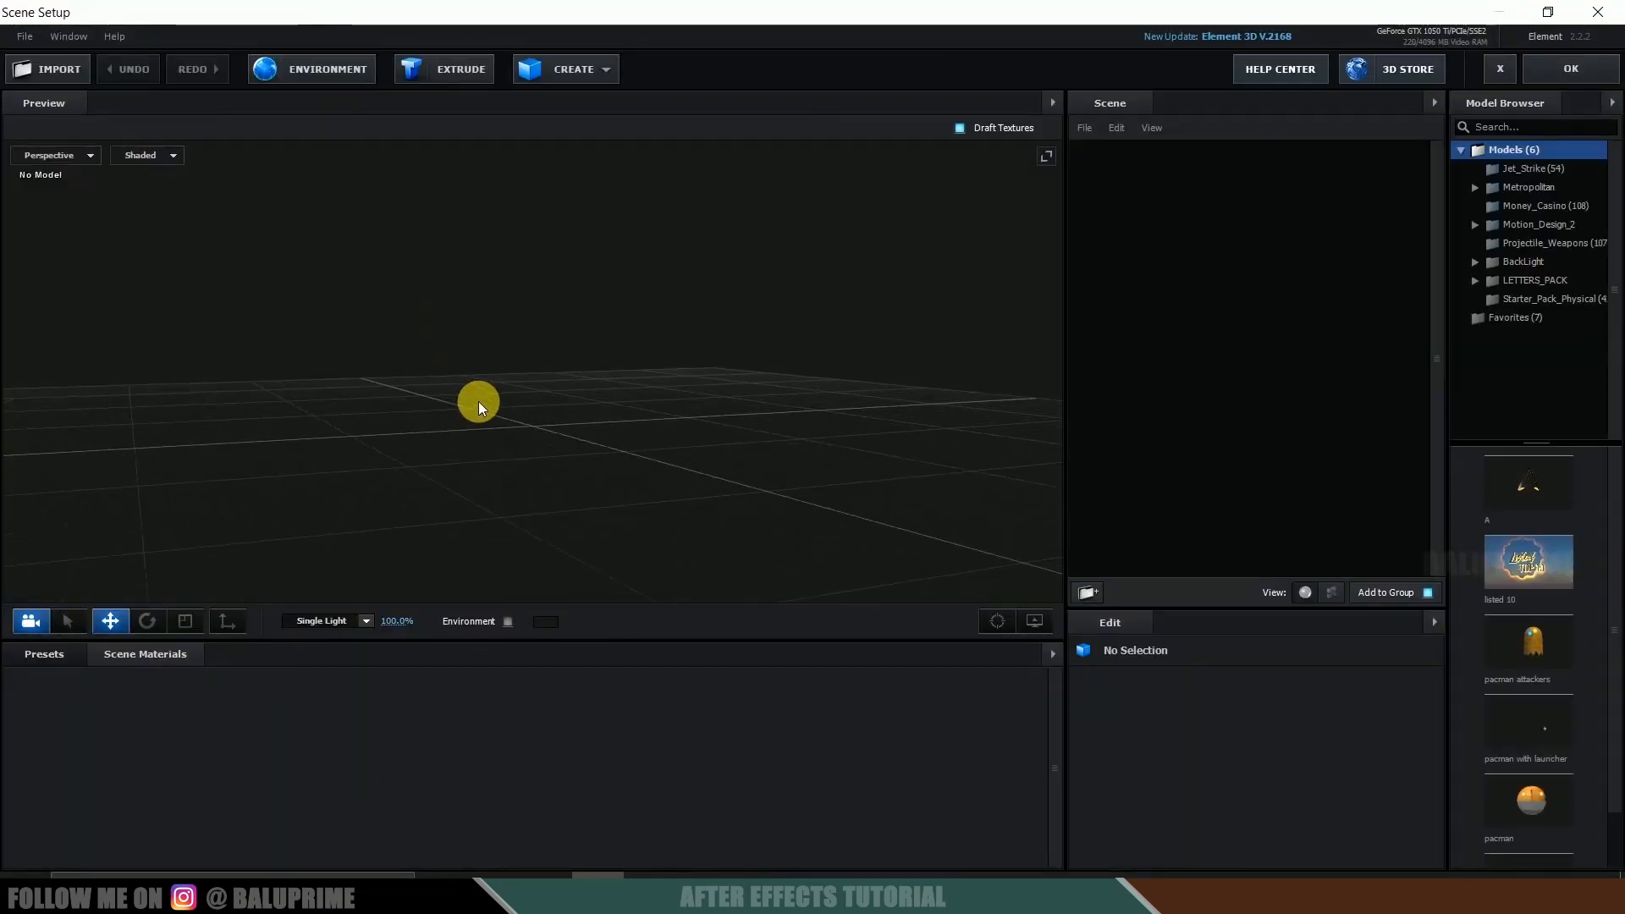
mouse_move(461, 412)
left_mouse_down()
mouse_move(423, 414)
mouse_move(435, 408)
left_mouse_up()
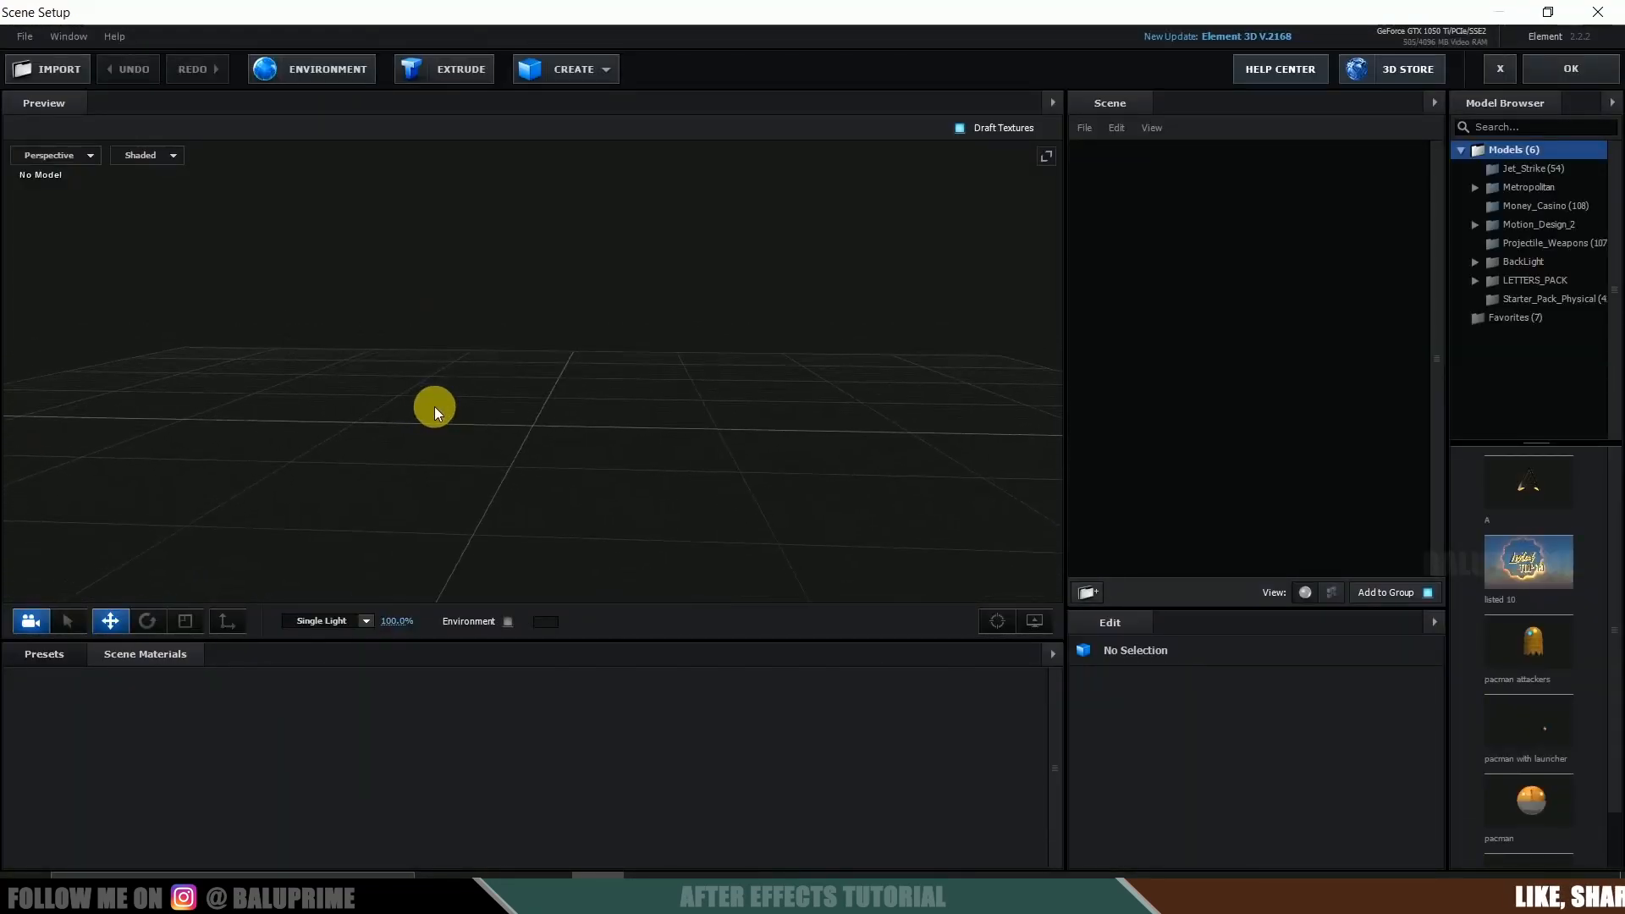
left_click(437, 70)
left_click_drag(723, 390, 678, 347)
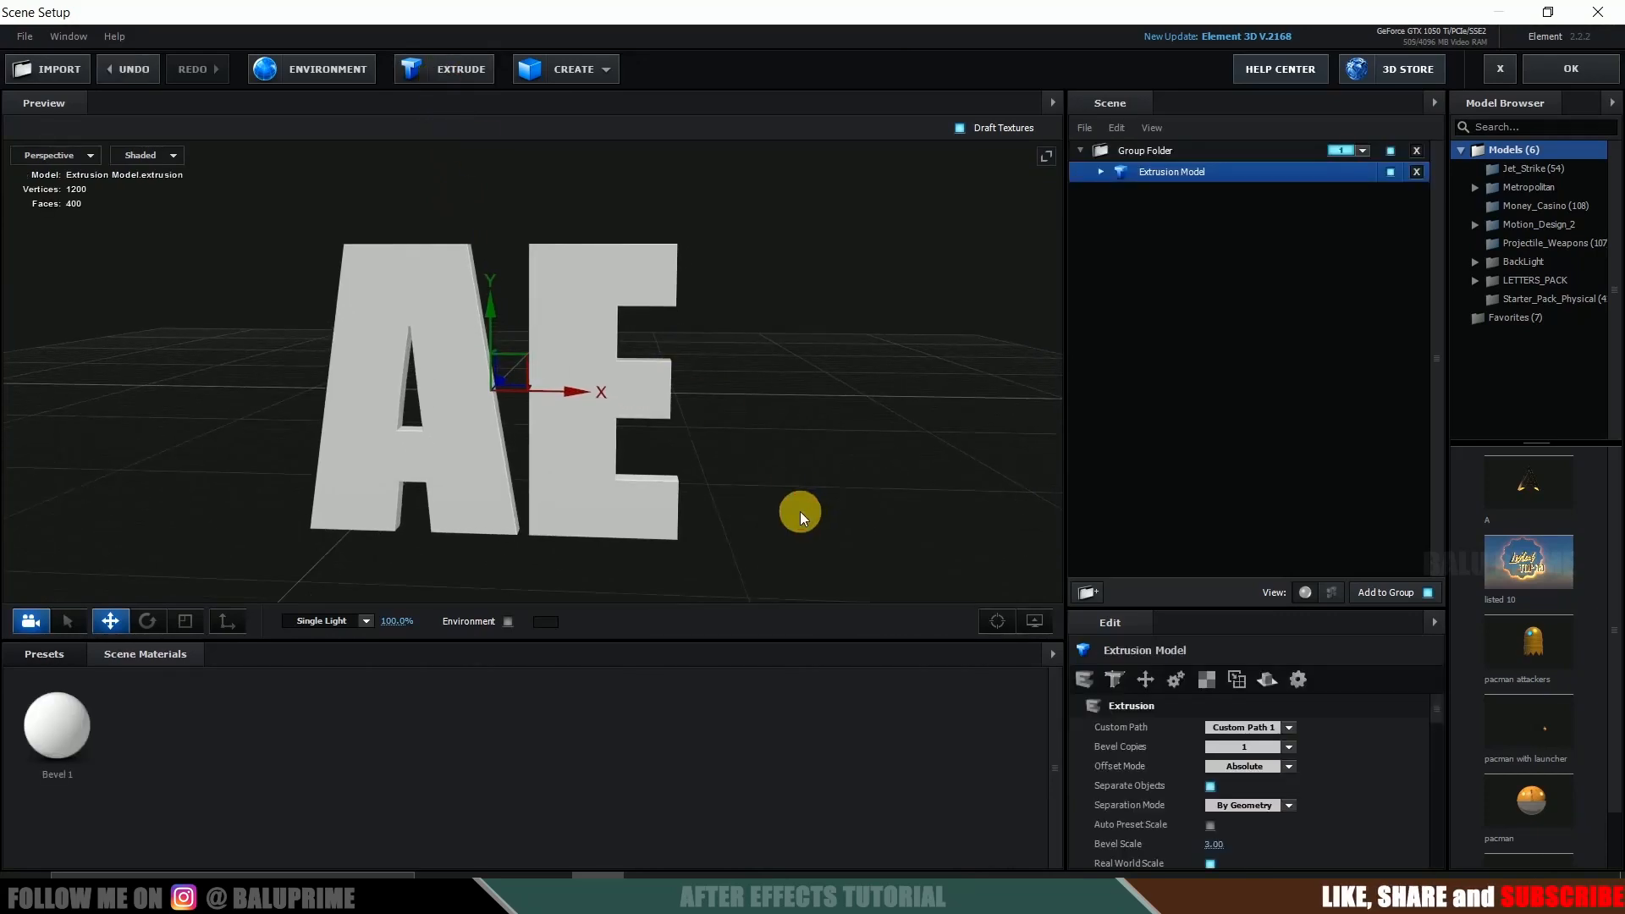
mouse_move(800, 512)
left_mouse_down()
mouse_move(772, 521)
mouse_move(776, 495)
left_mouse_up()
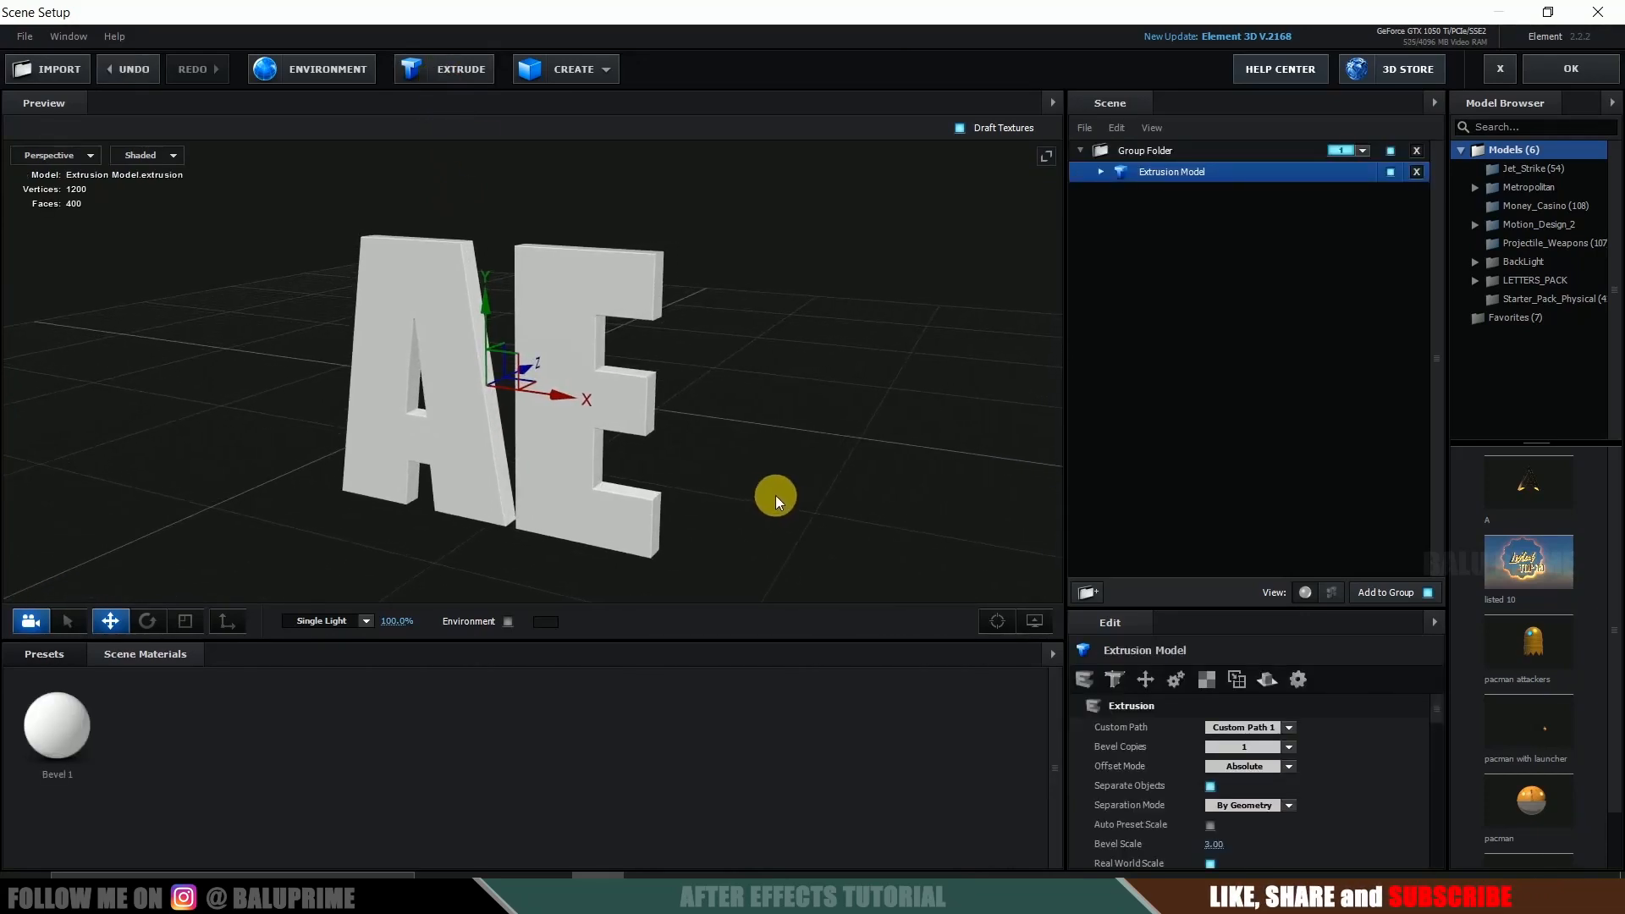
Set the Extrude value of the model's Bevel 1 to 5.
left_click(1100, 174)
left_click(1178, 195)
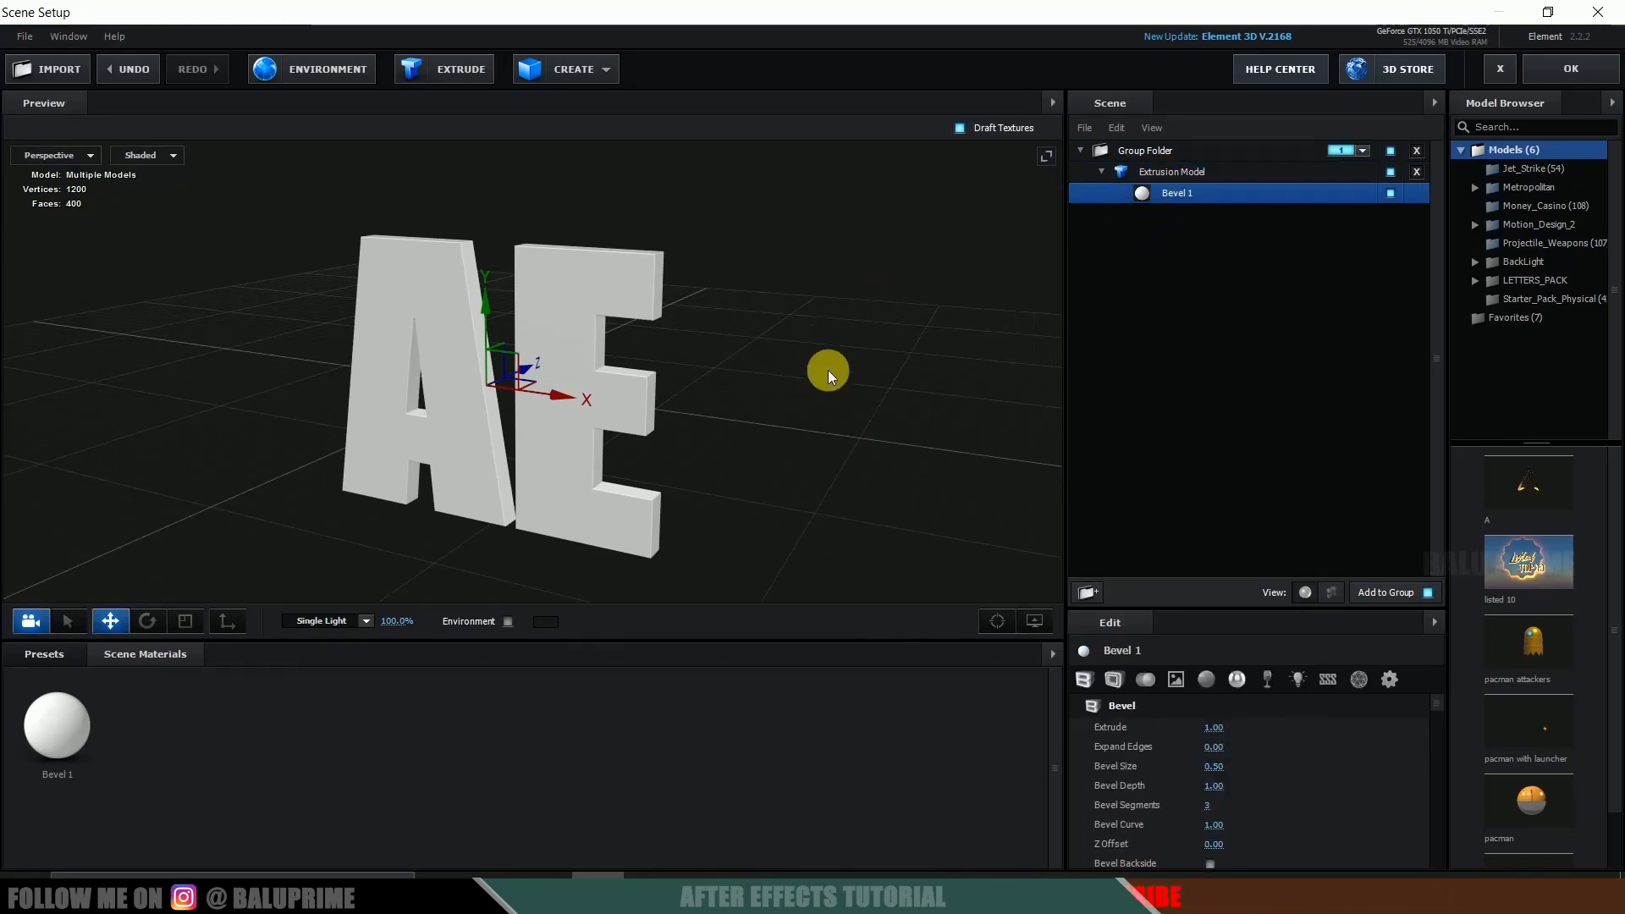
left_click_drag(827, 369, 811, 399)
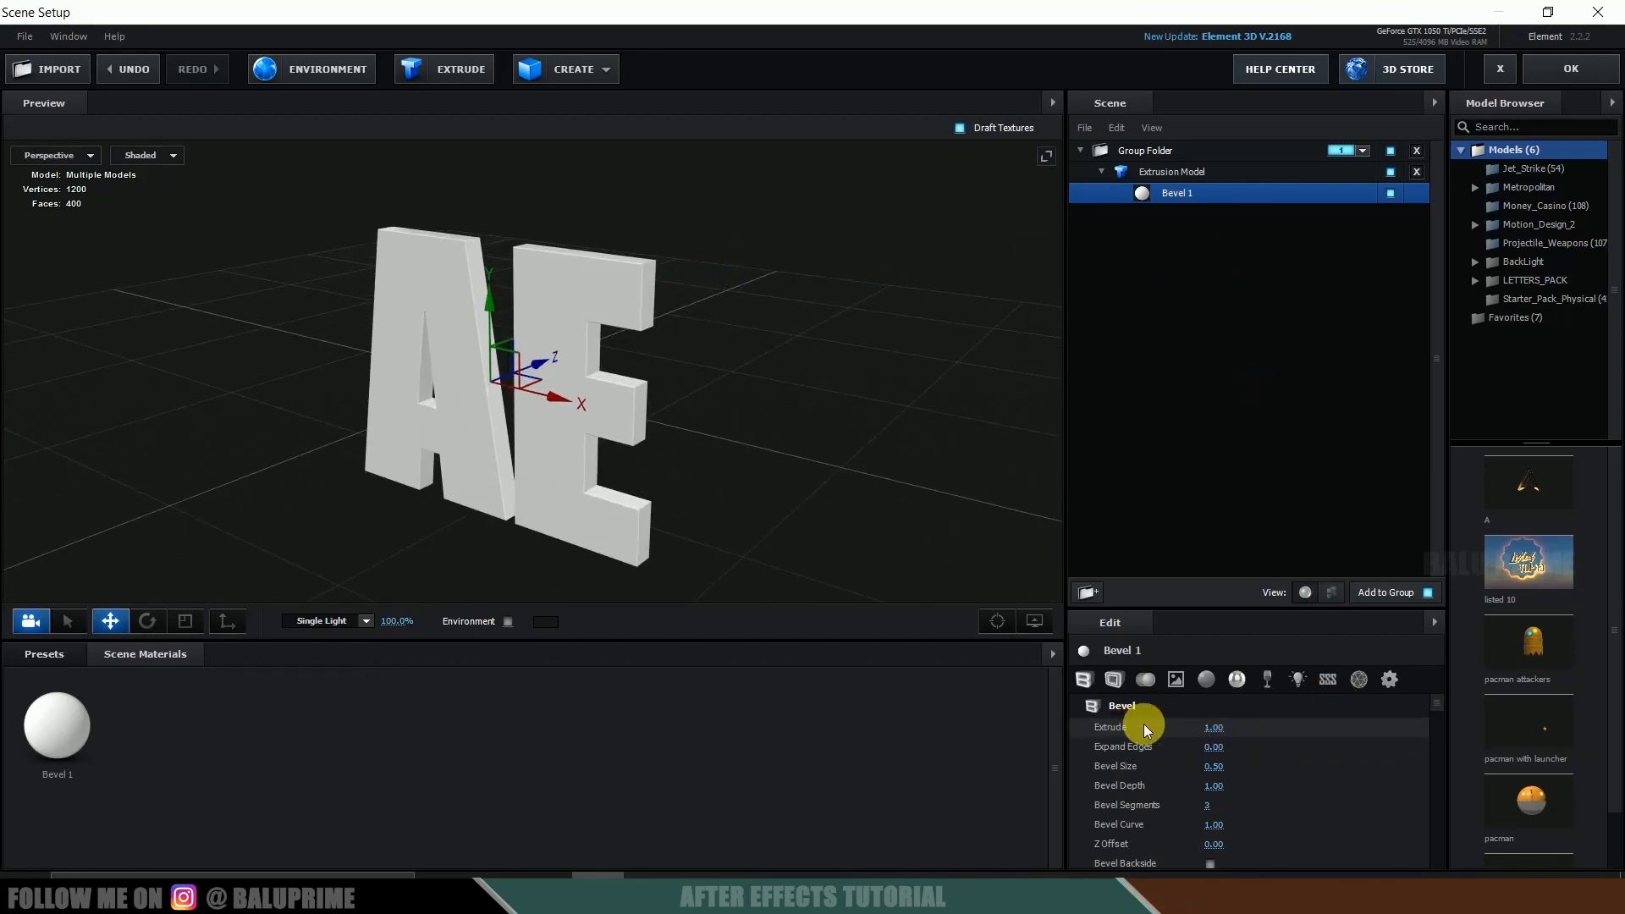
type("5")
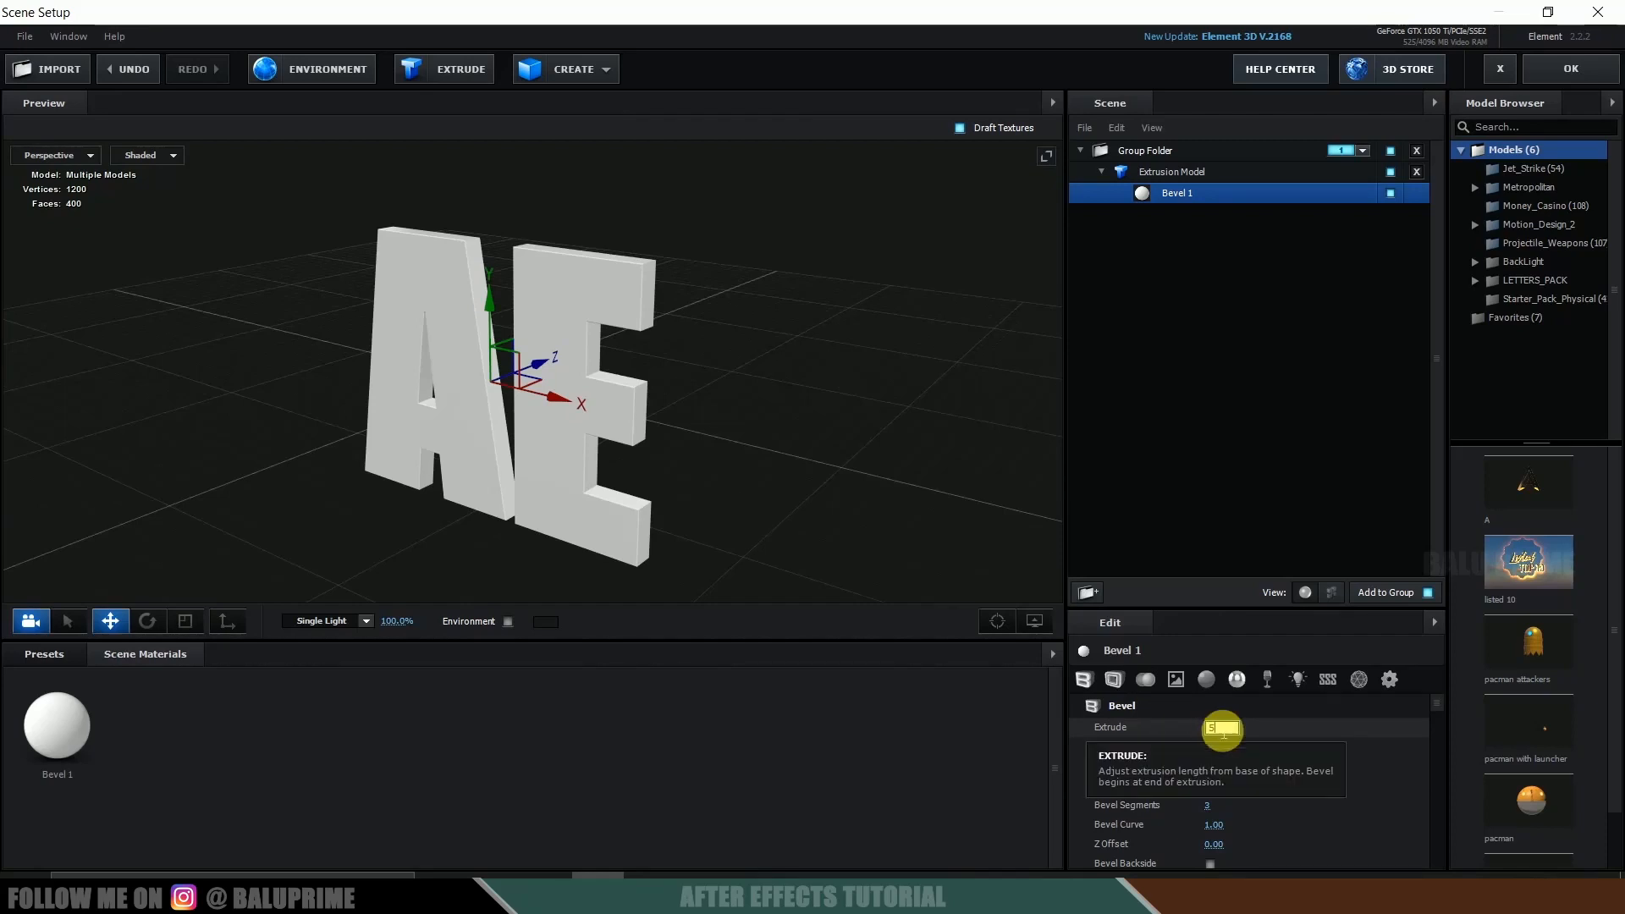
key("Return")
mouse_move(765, 374)
left_mouse_down()
mouse_move(739, 386)
mouse_move(758, 389)
left_mouse_up()
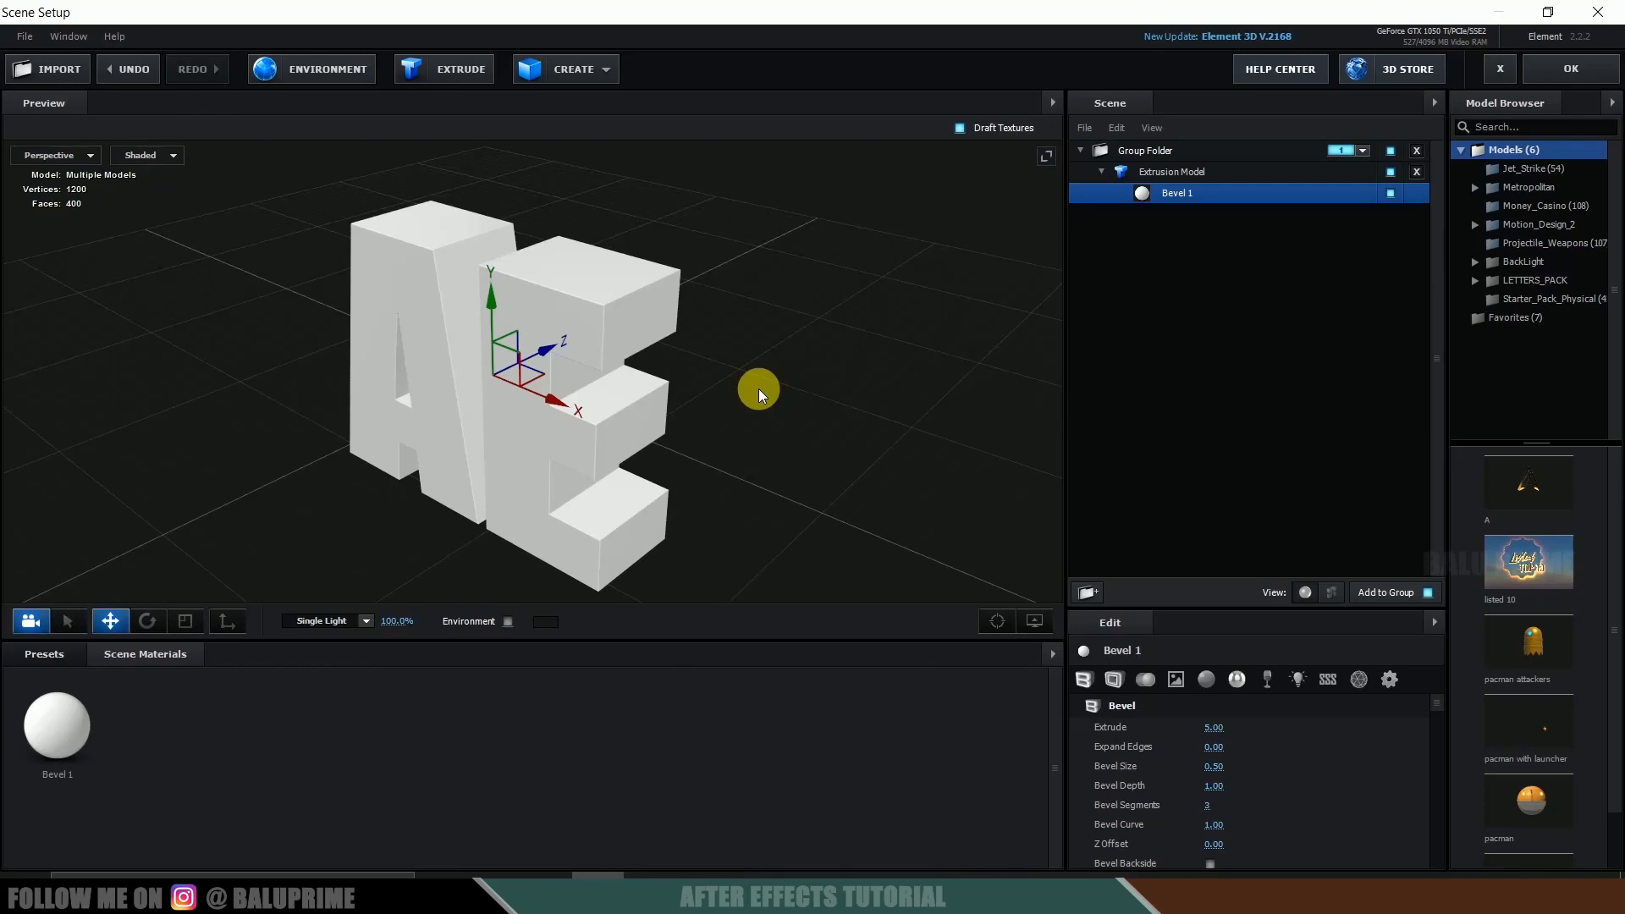
Set the Bevel Copies of the Extrusion Model to 3.
left_click(1161, 171)
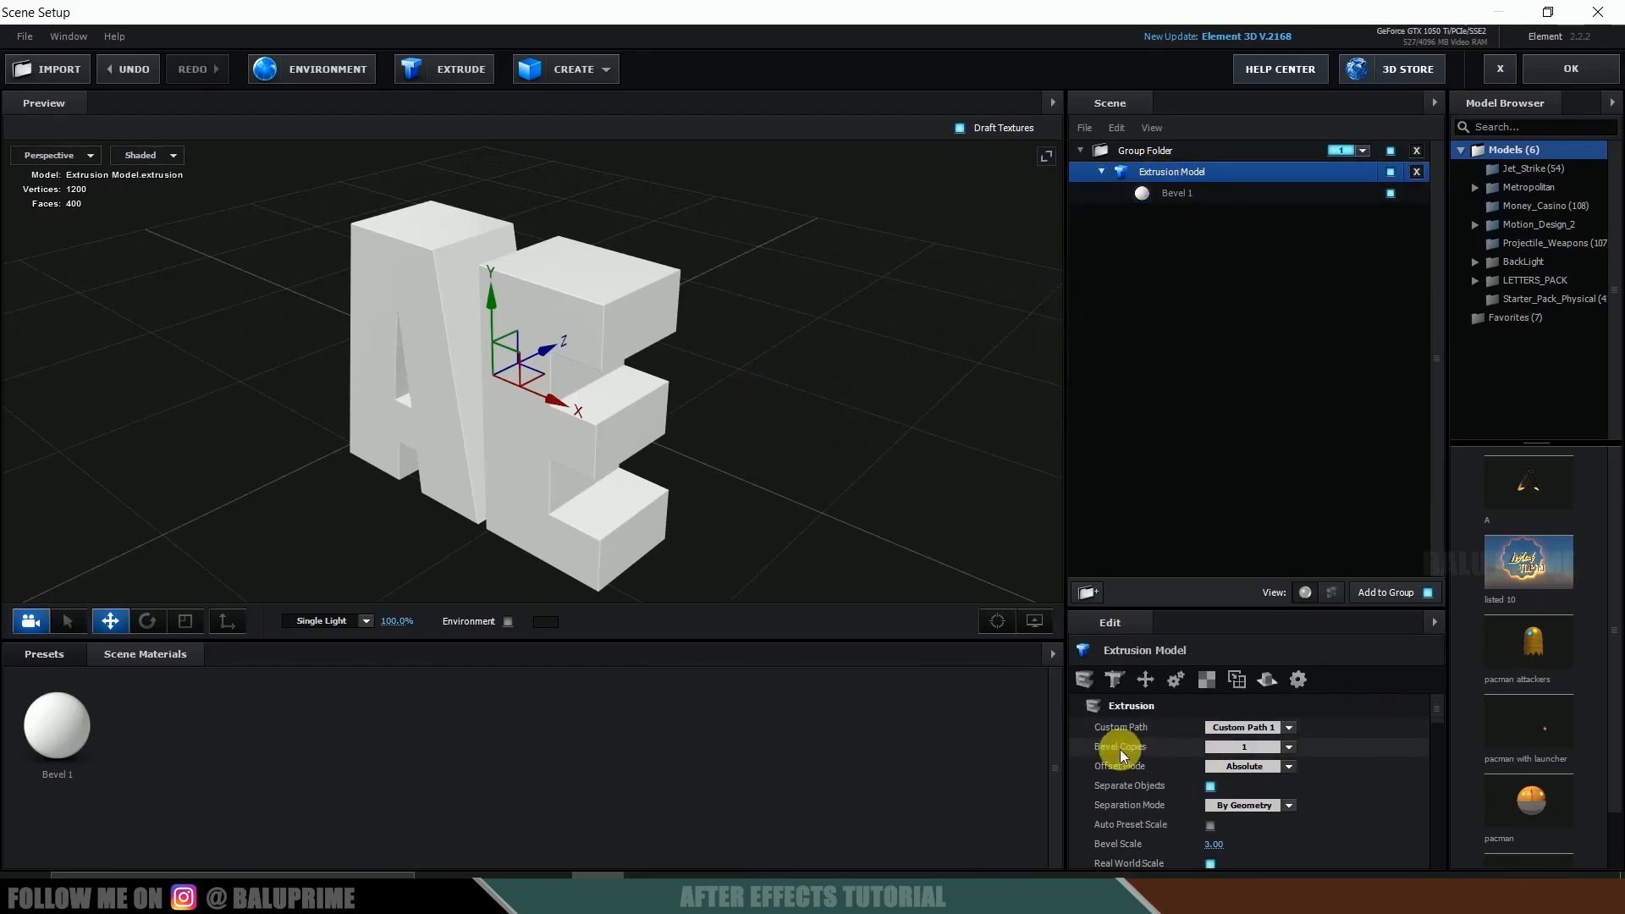
left_click(1262, 747)
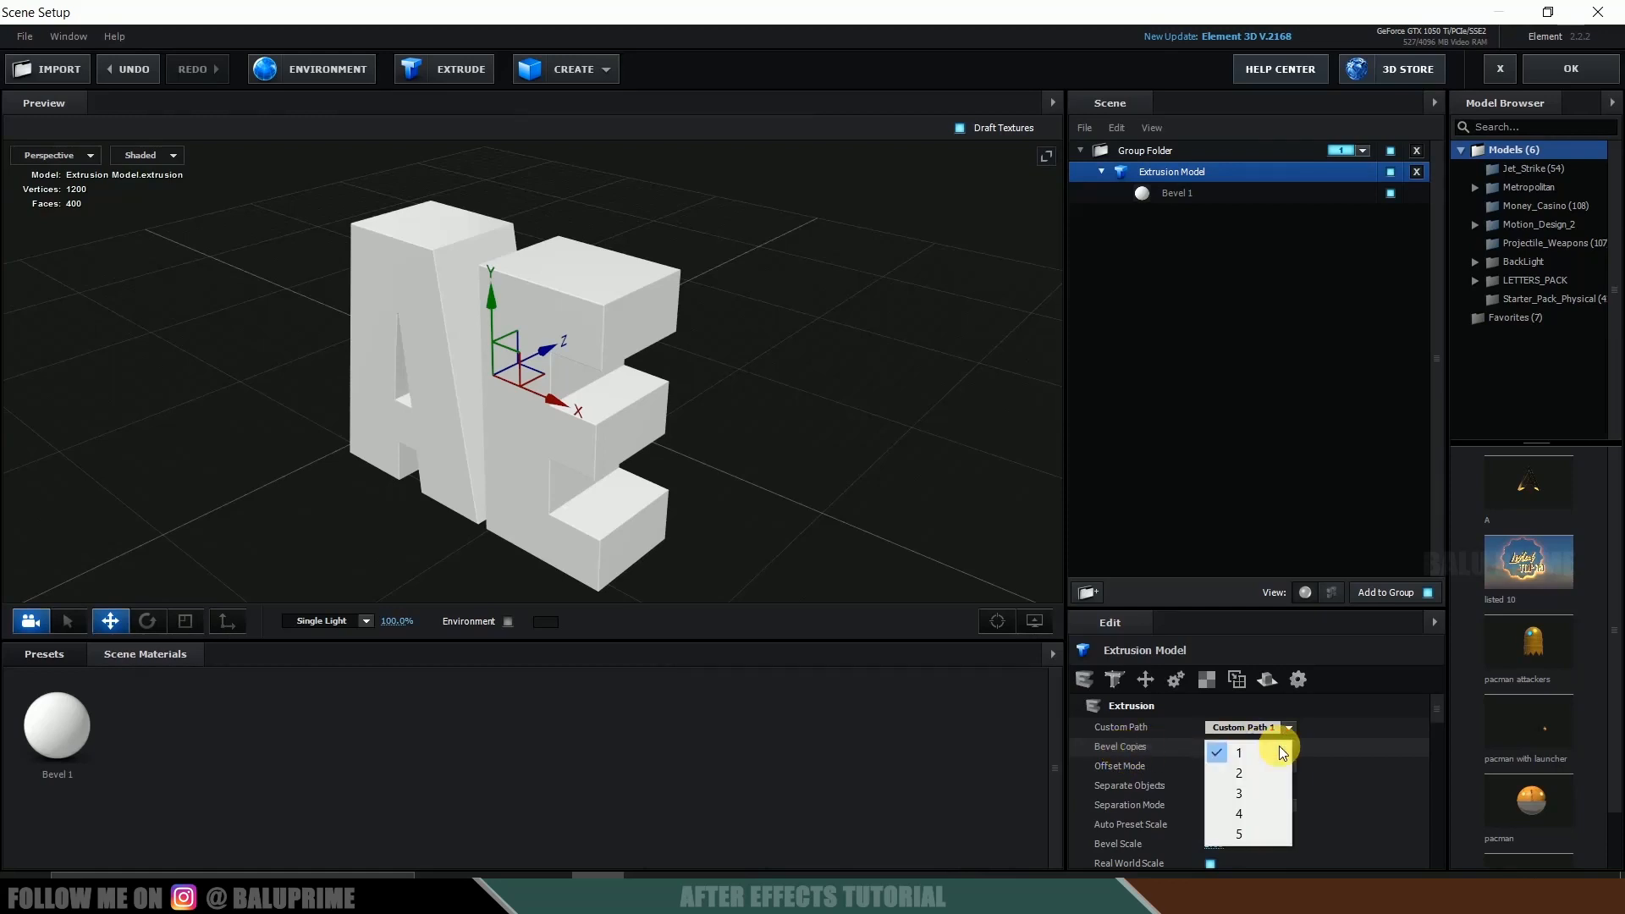
left_click(1251, 794)
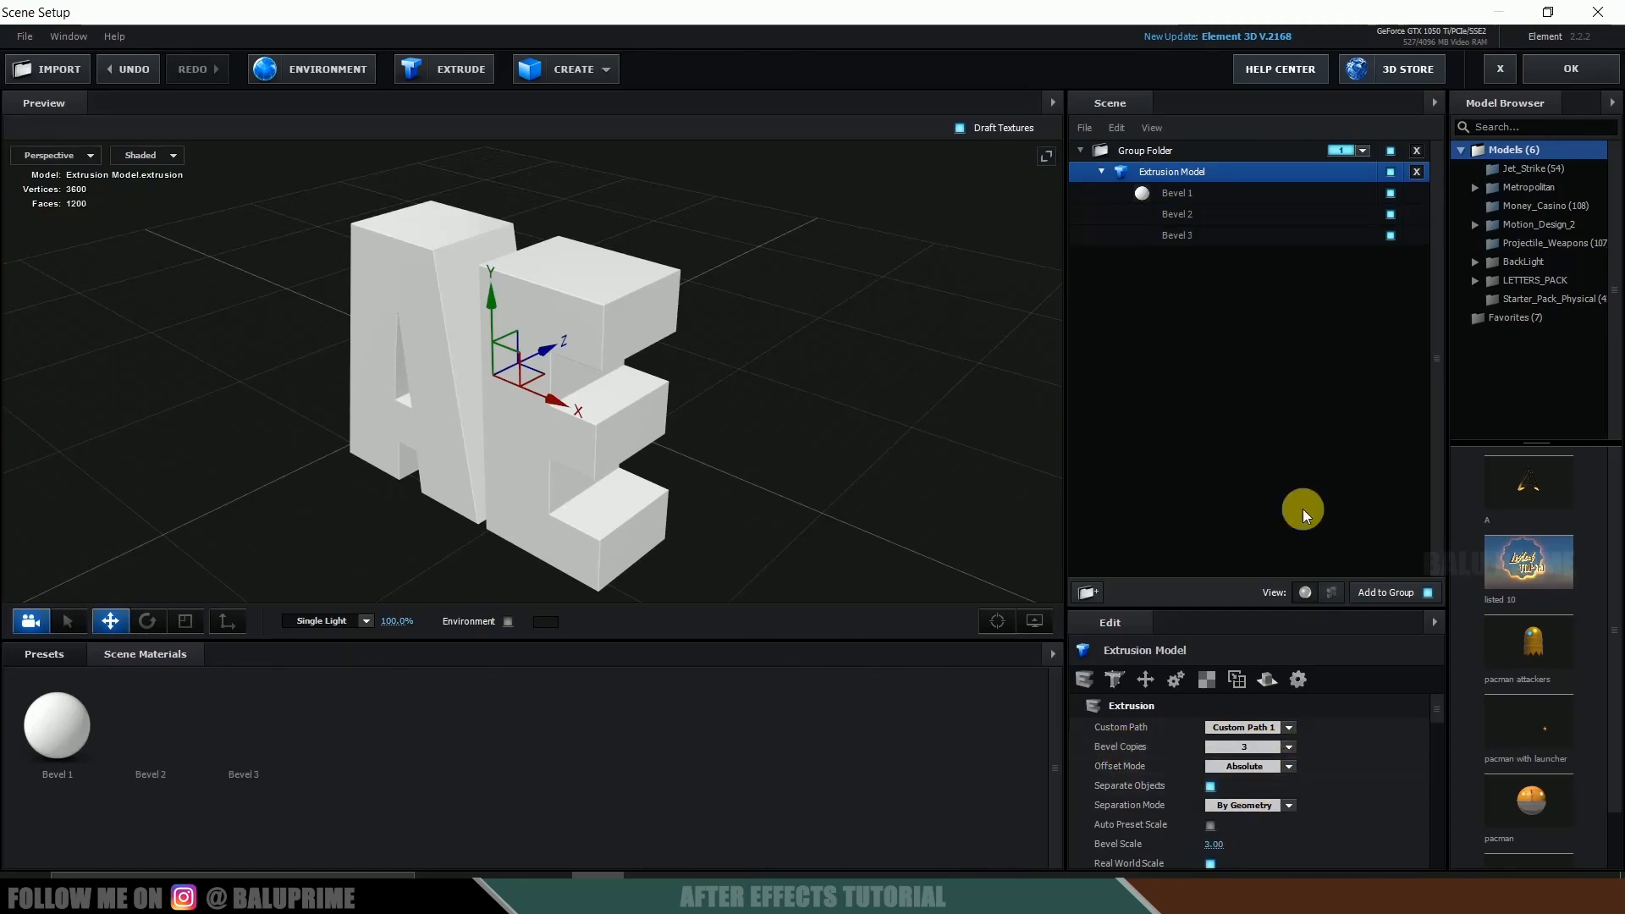
Set the Expand Edges value of both Bevel 2 and Bevel 3 to 2.
left_click(1184, 213)
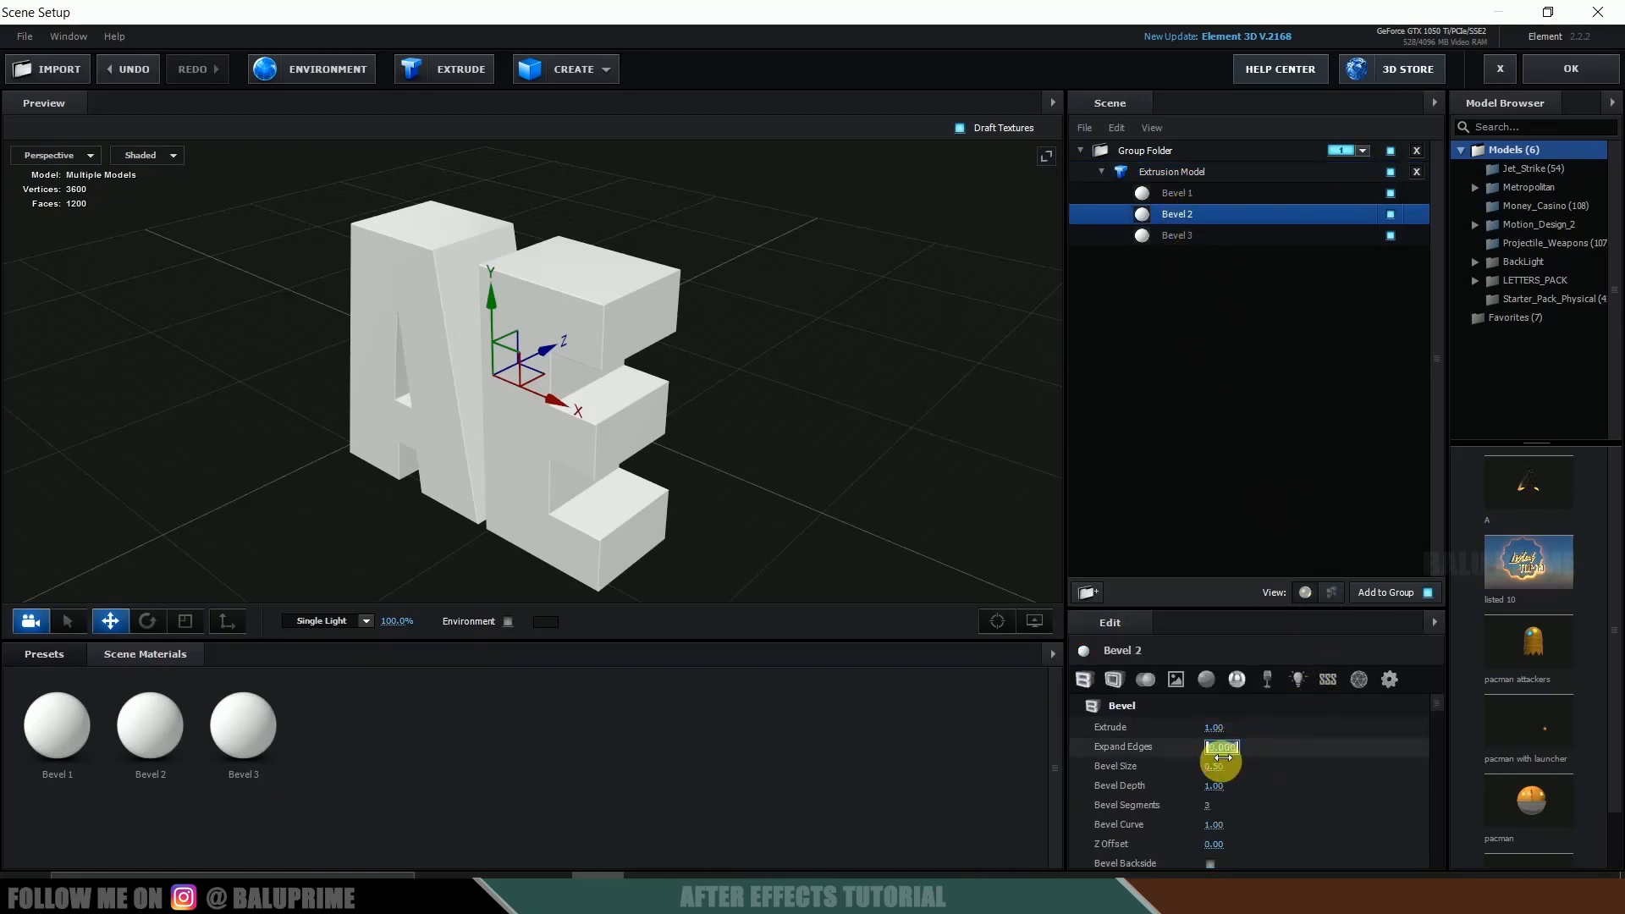
key("Return")
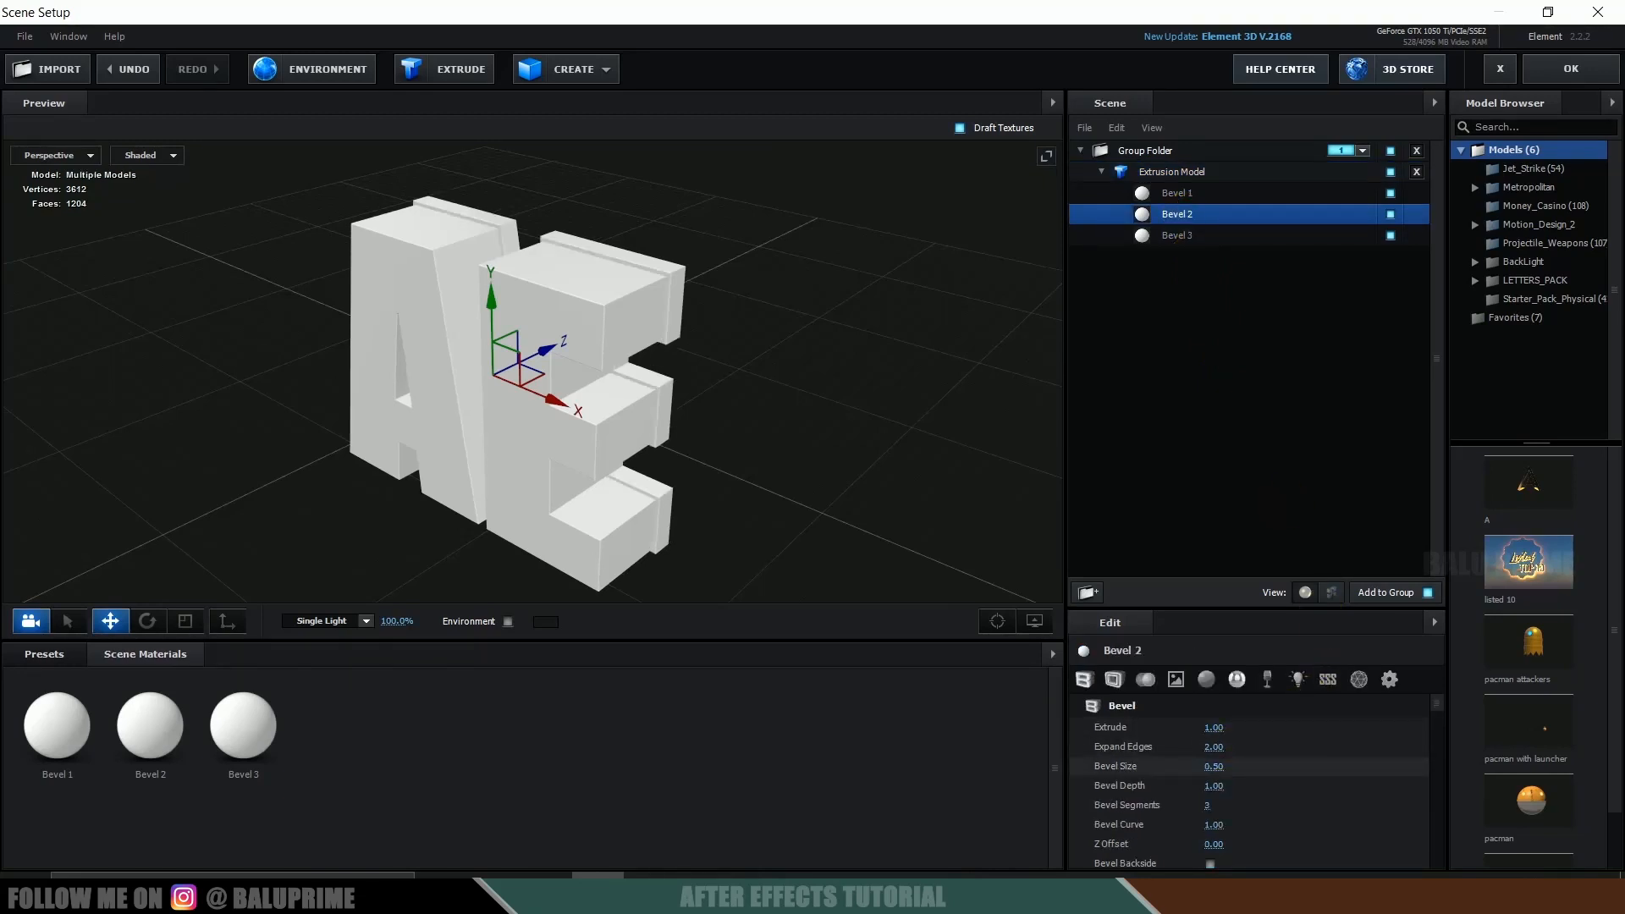
left_click(1195, 241)
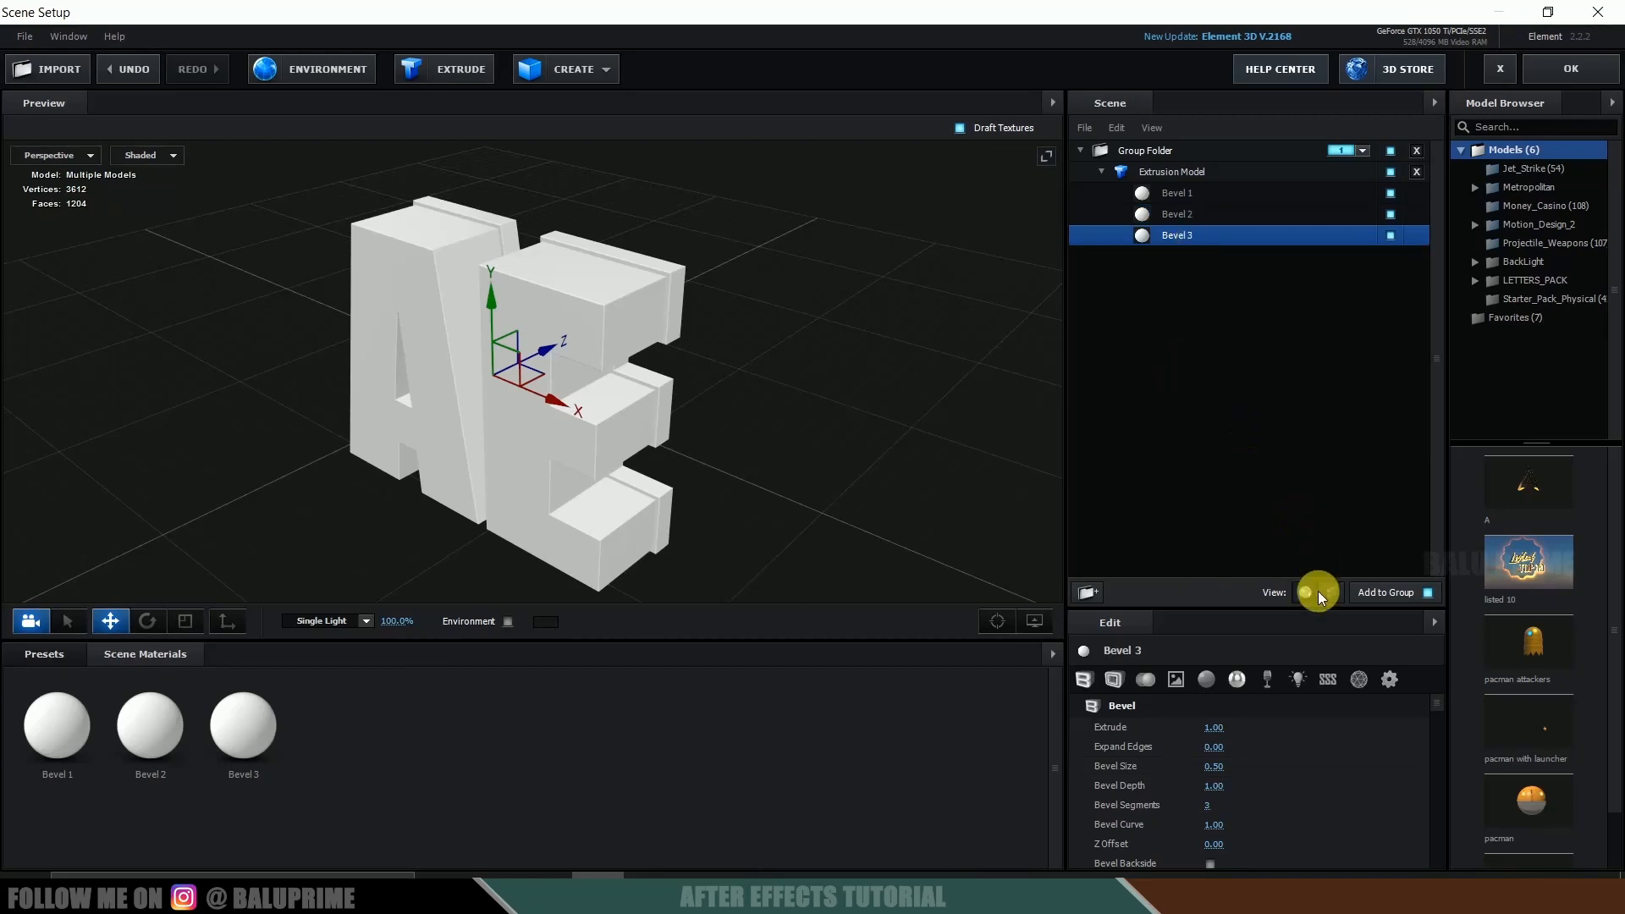
type("2")
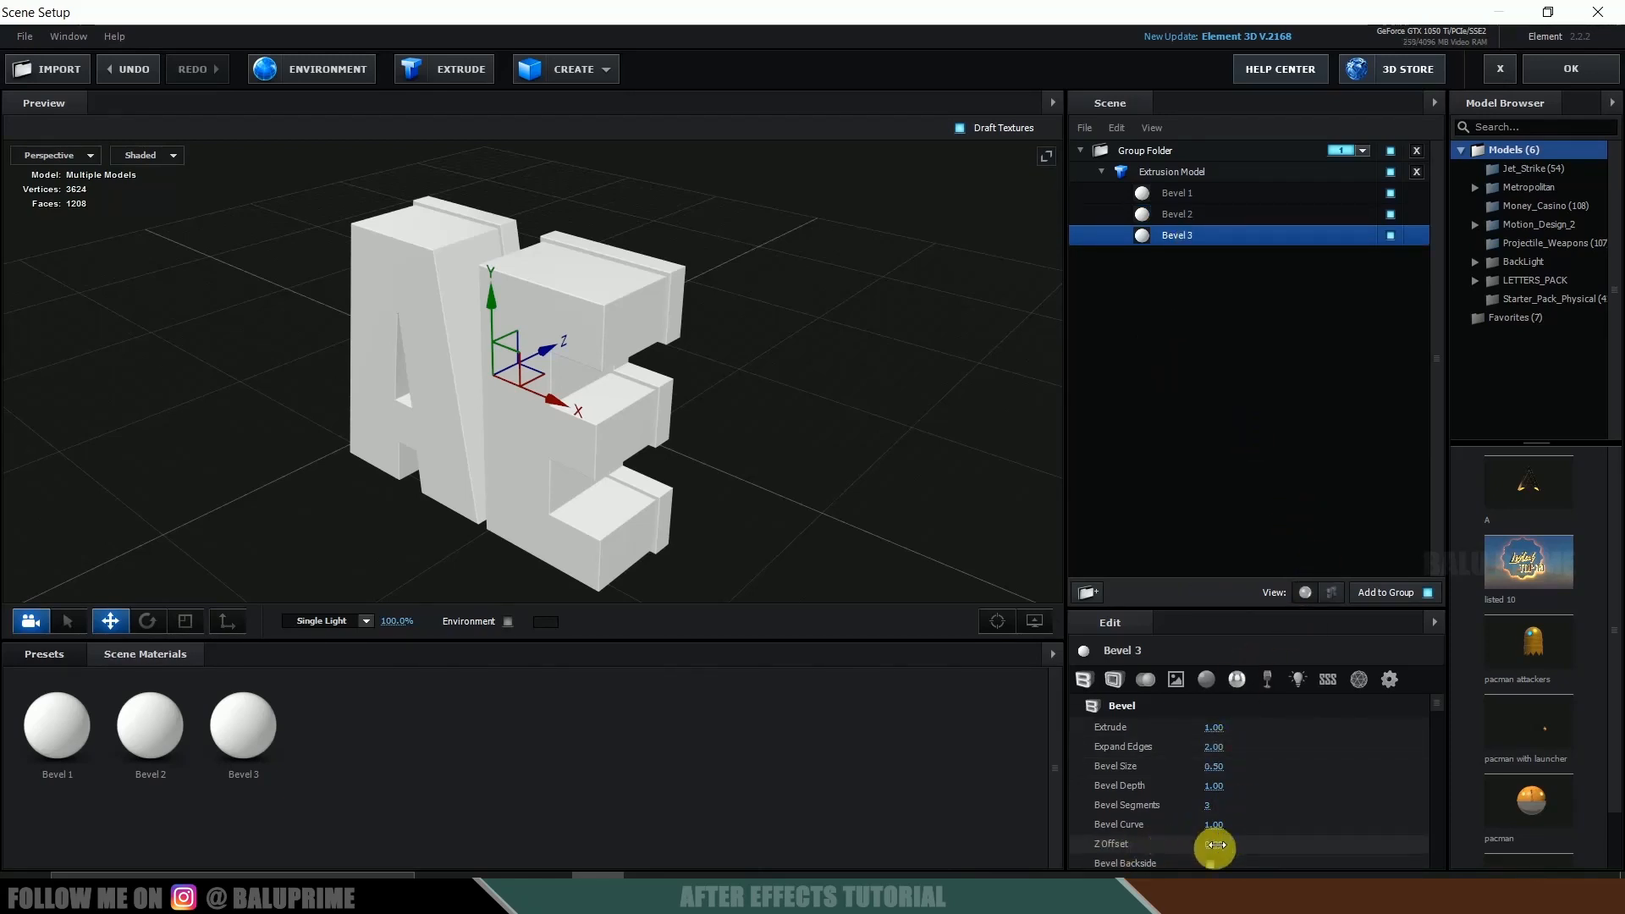
Offset the added bevels along the text's depth, with a Z Offset of about 3.19 for Bevel 3 and 0.61 for Bevel 2.
left_click_drag(1219, 845, 1422, 842)
scroll(867, 440, "up", 5)
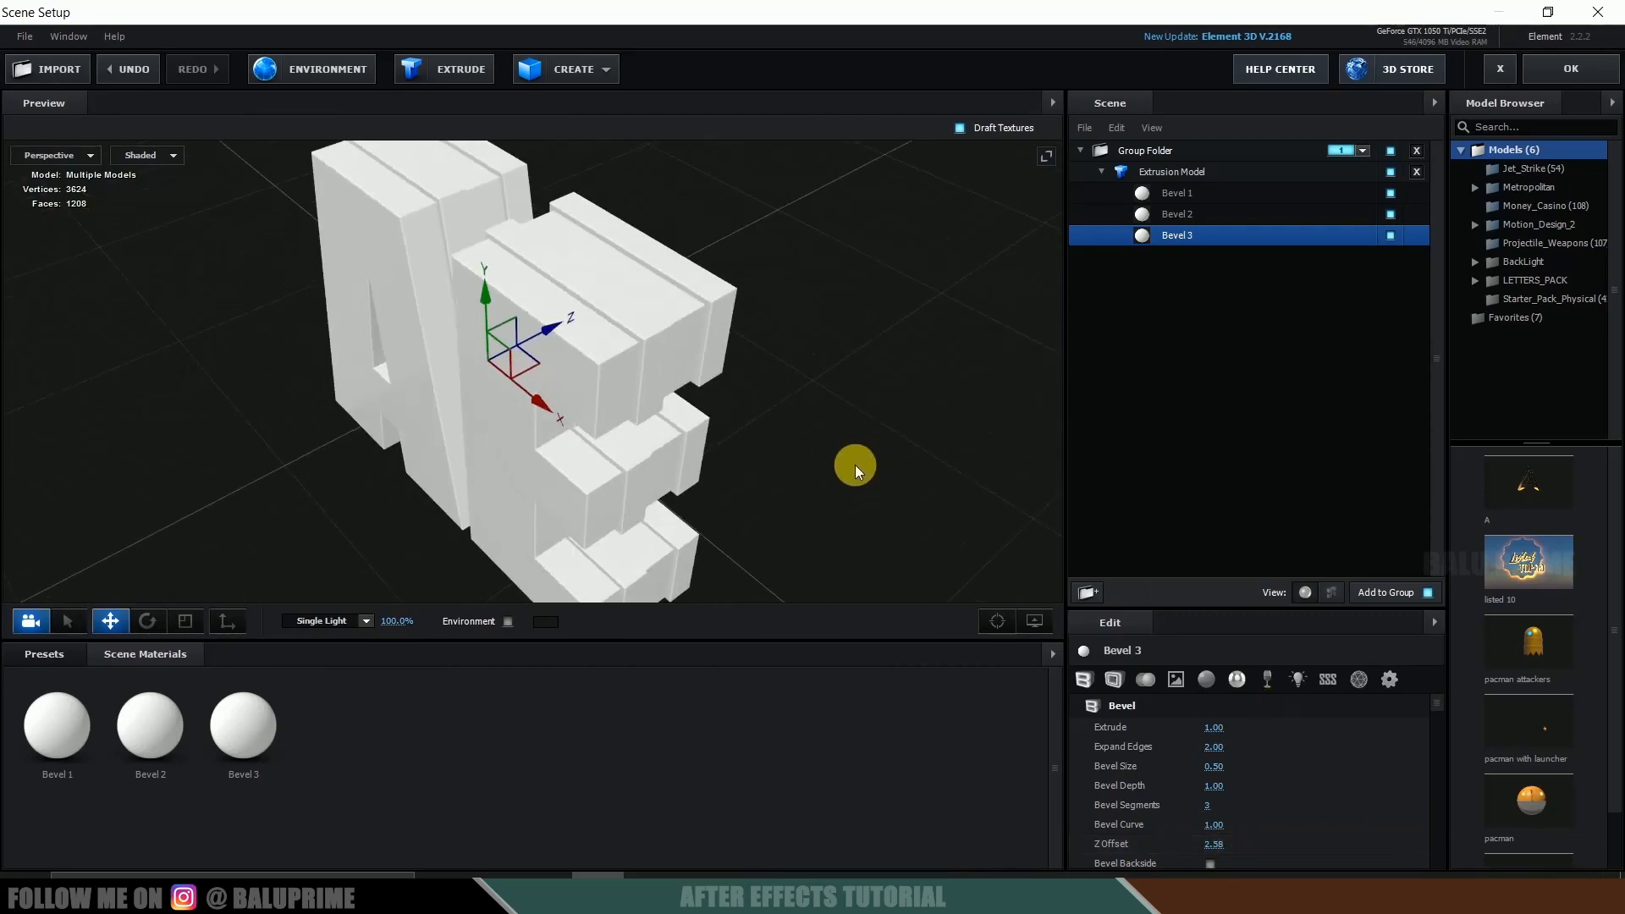
left_click_drag(1220, 838, 1270, 842)
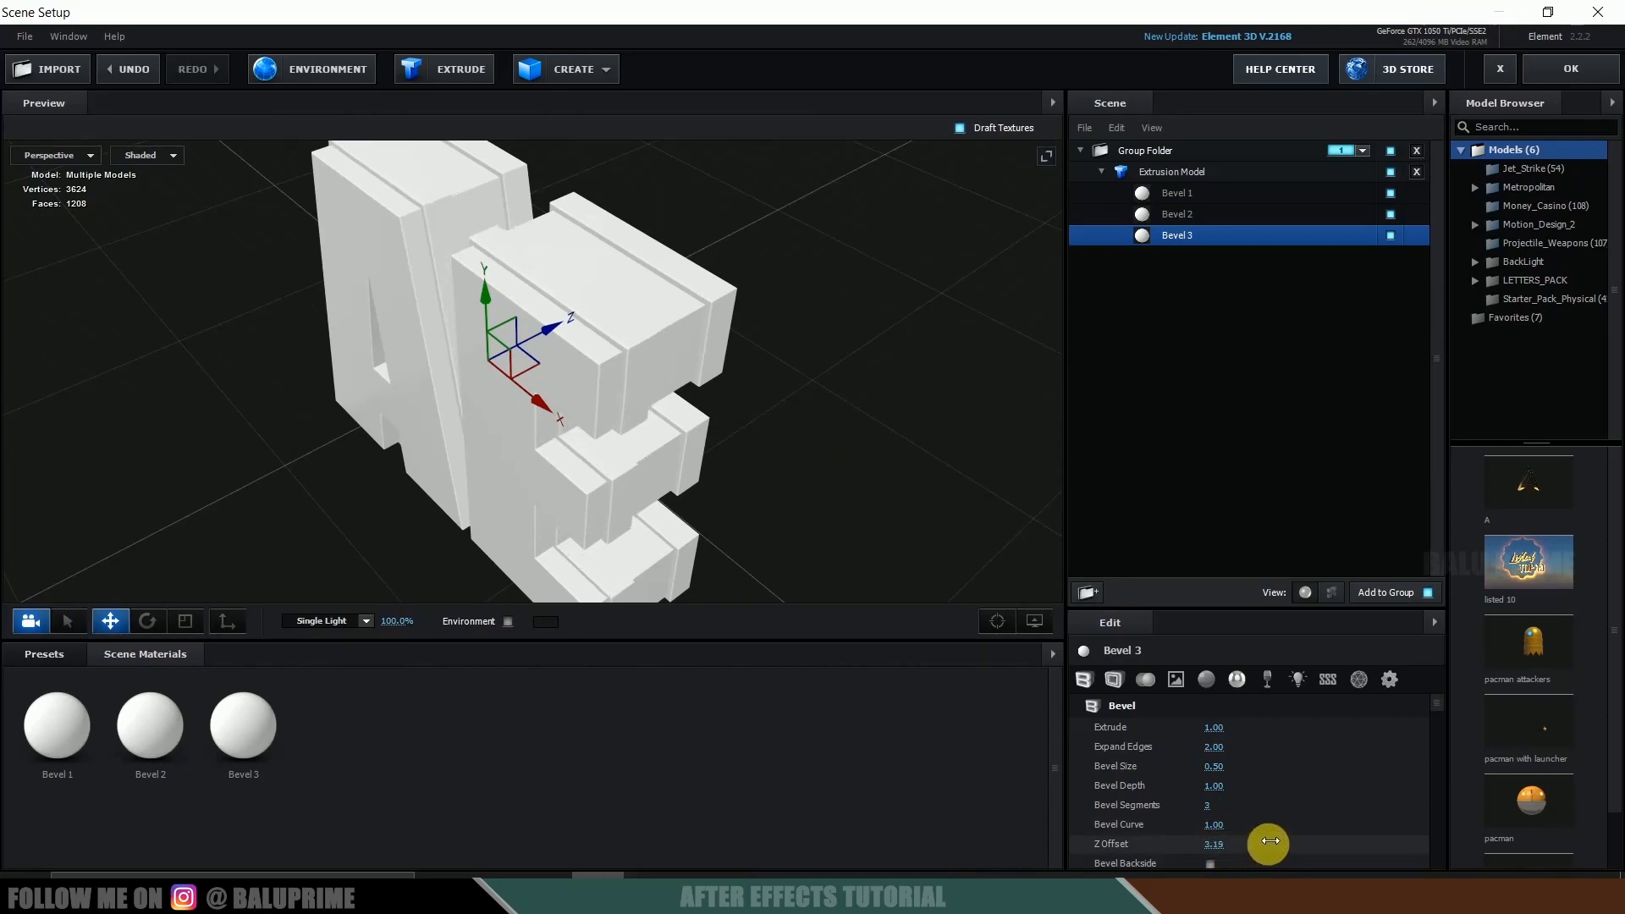
left_click(1183, 214)
left_click_drag(1242, 842, 1265, 839)
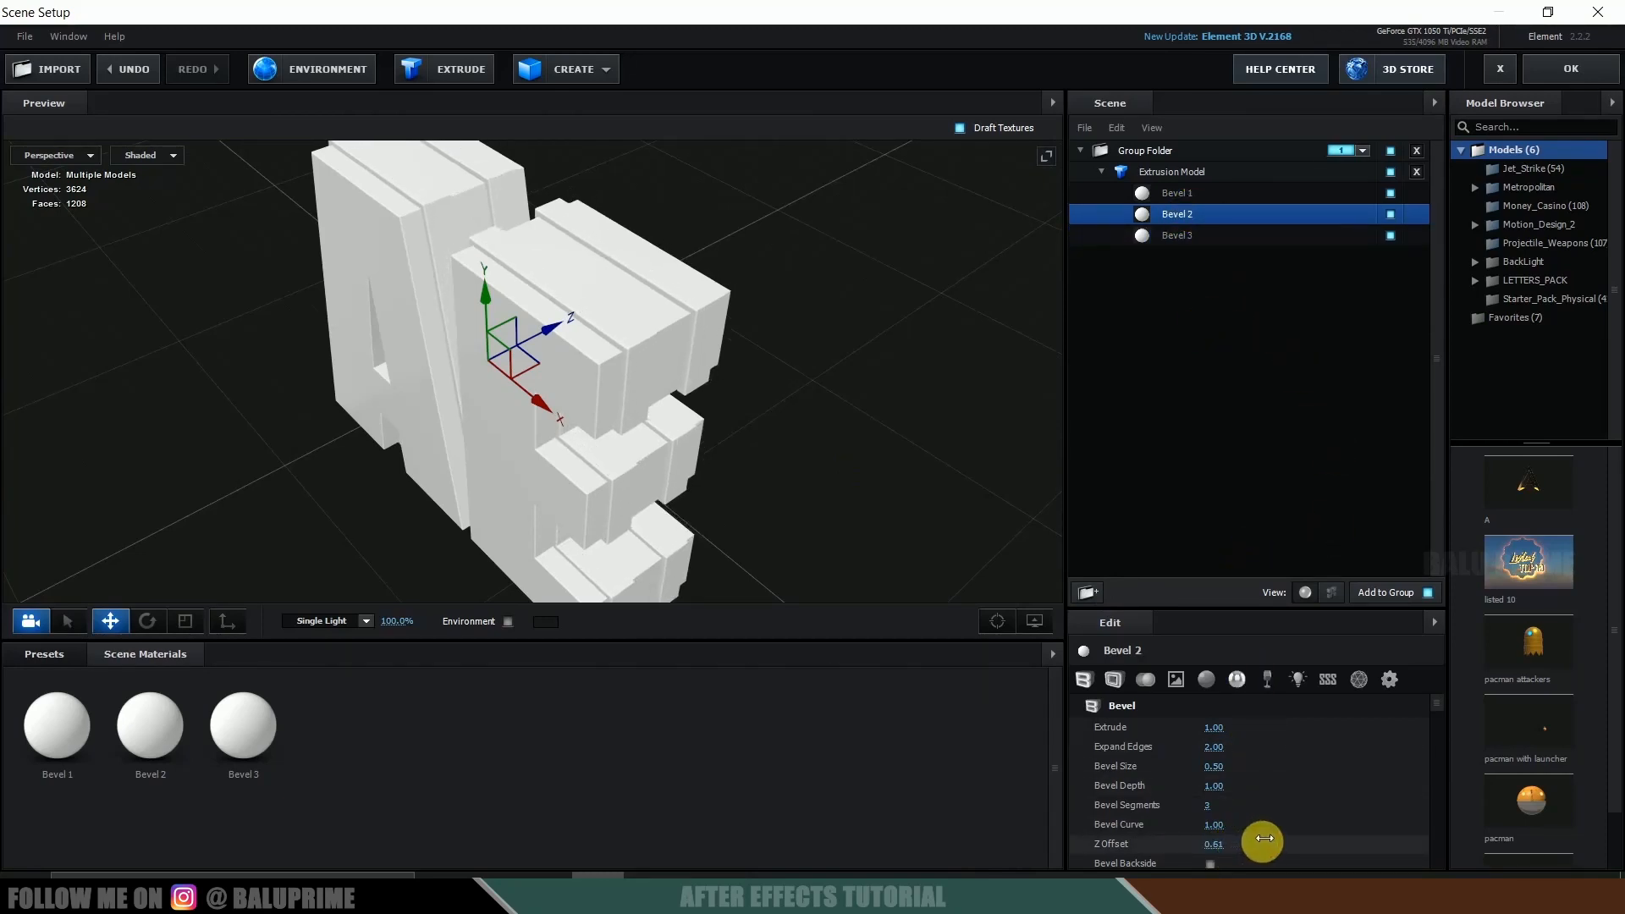
left_click_drag(754, 423, 800, 401)
scroll(800, 401, "down", 3)
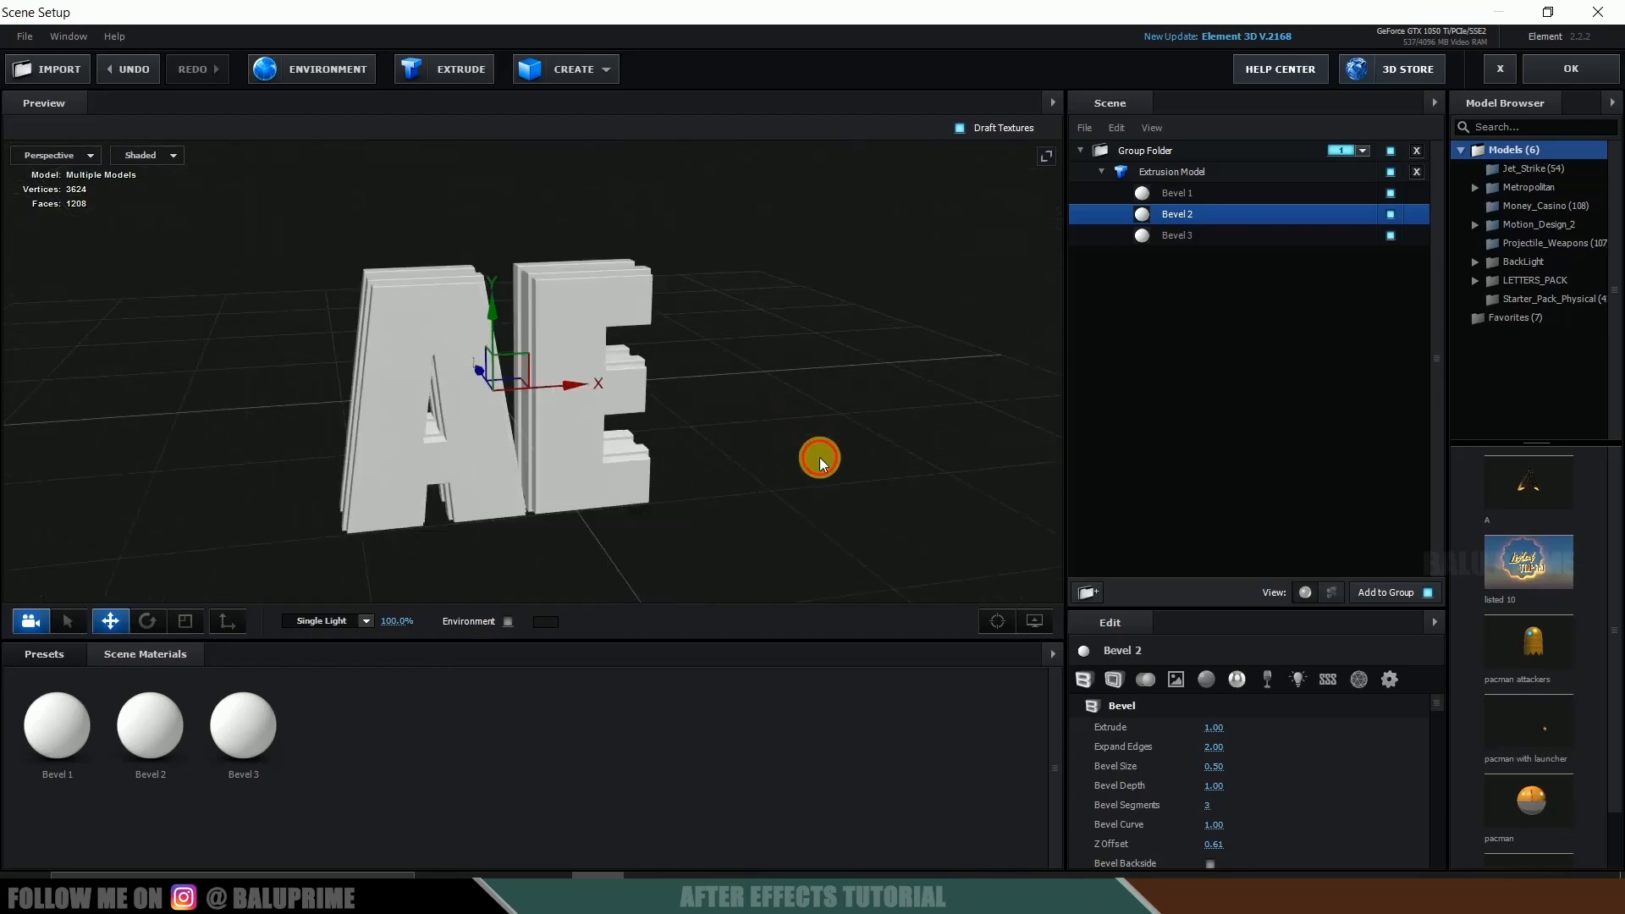
left_click_drag(819, 458, 770, 469)
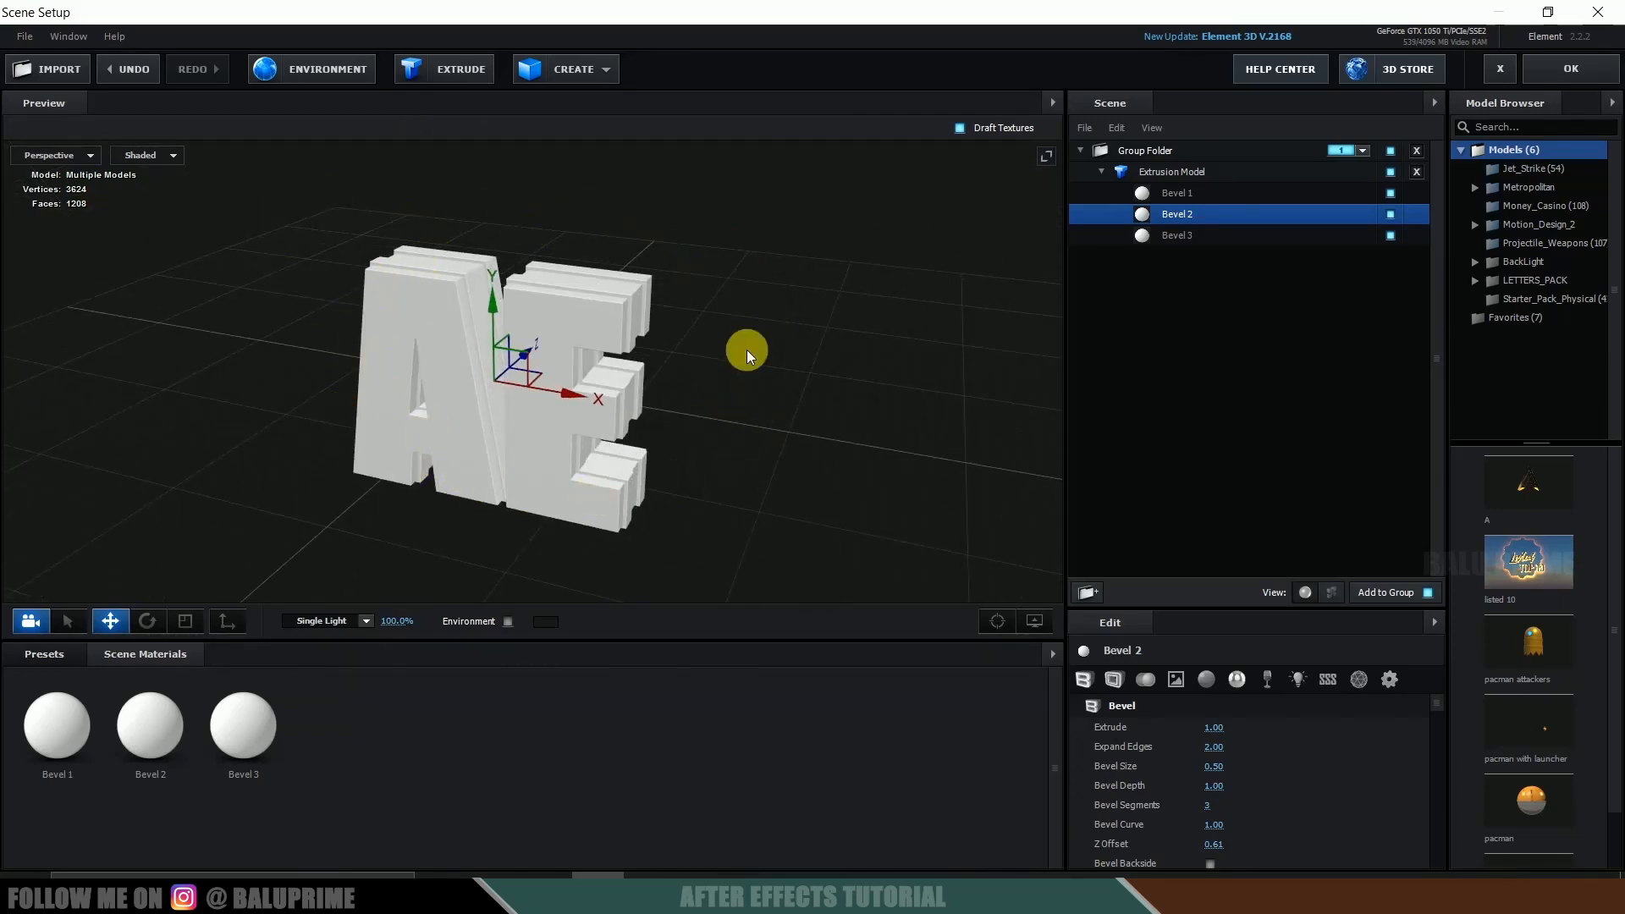
Apply the plaster_rusted material from the Pro_Shaders_2 Metal presets to Bevel 1.
left_click(47, 657)
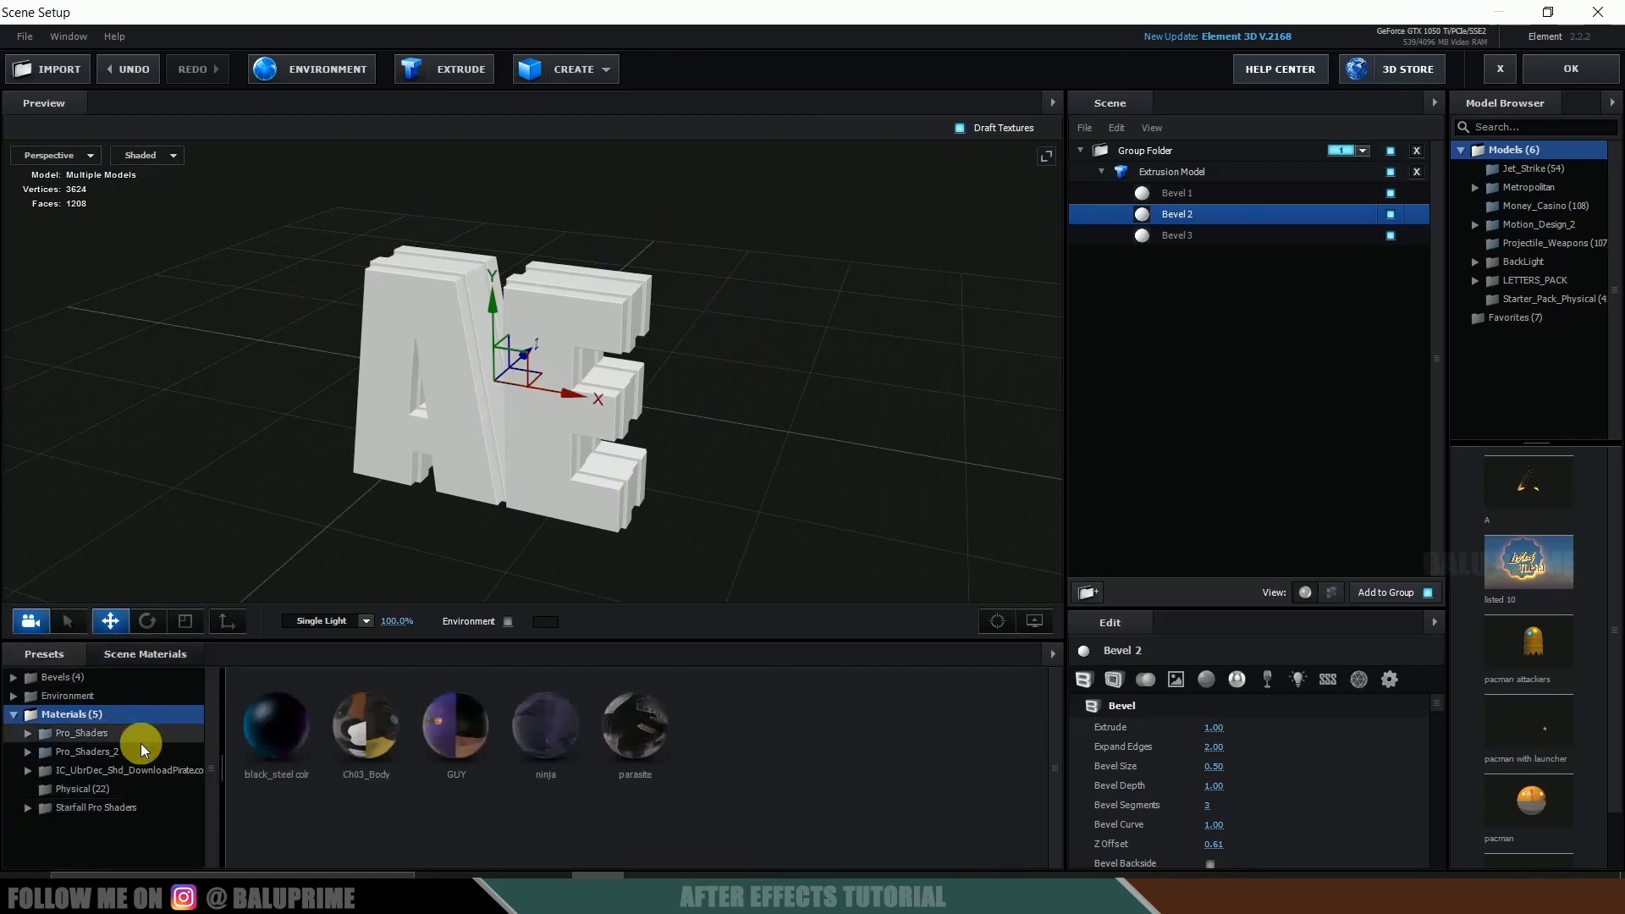
double_click(74, 755)
scroll(97, 766, "down", 1)
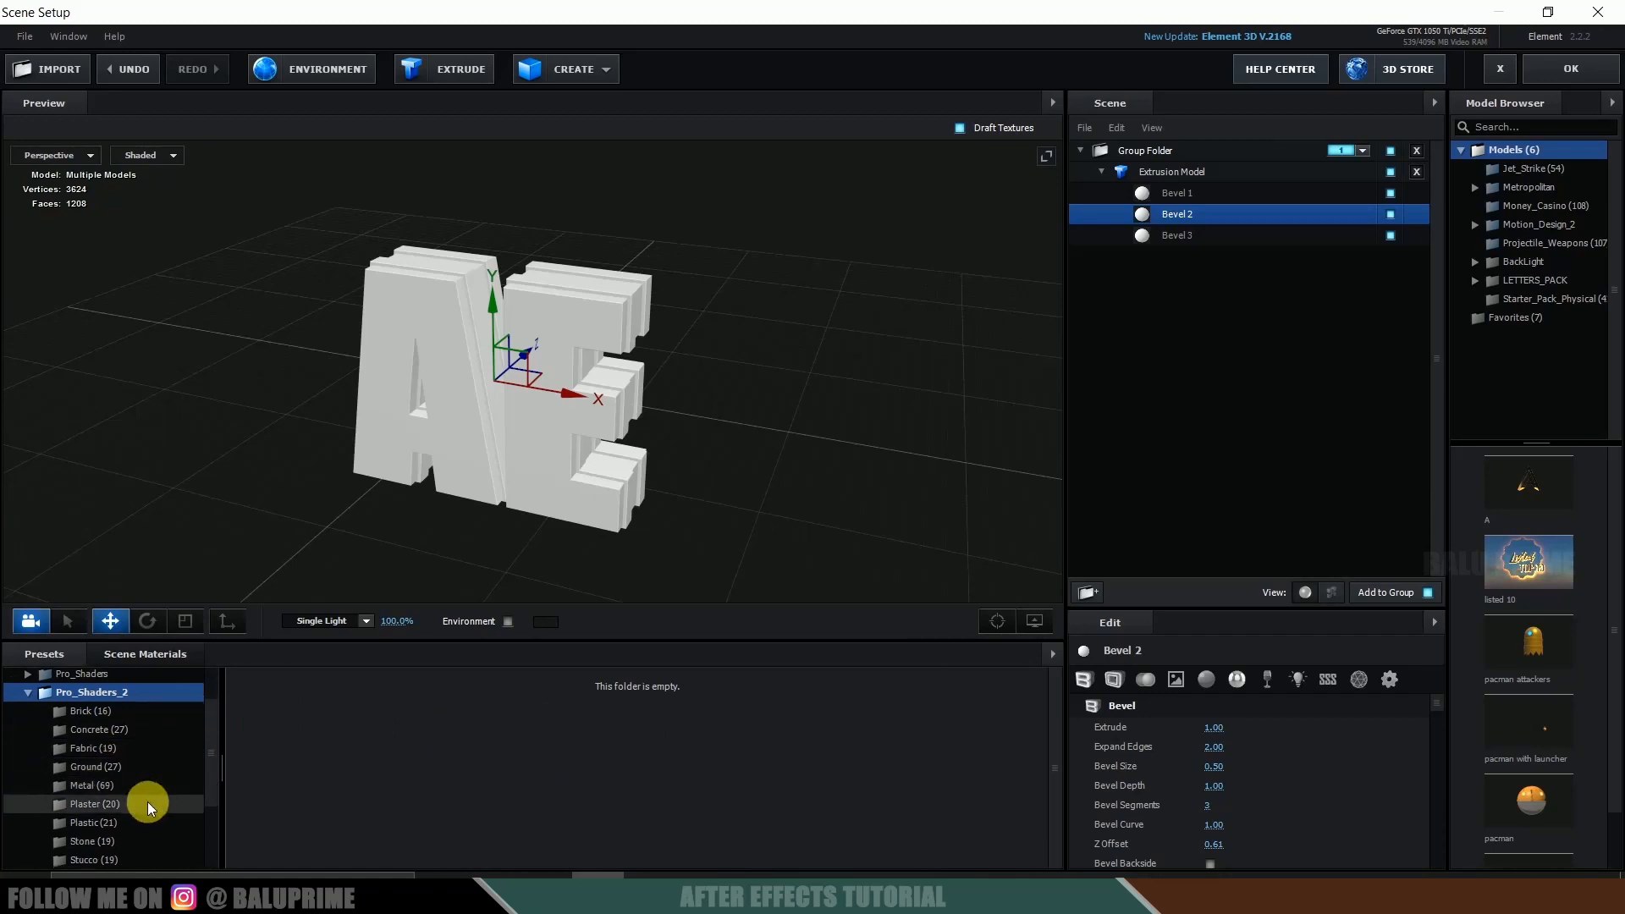
left_click(89, 787)
scroll(812, 766, "down", 6)
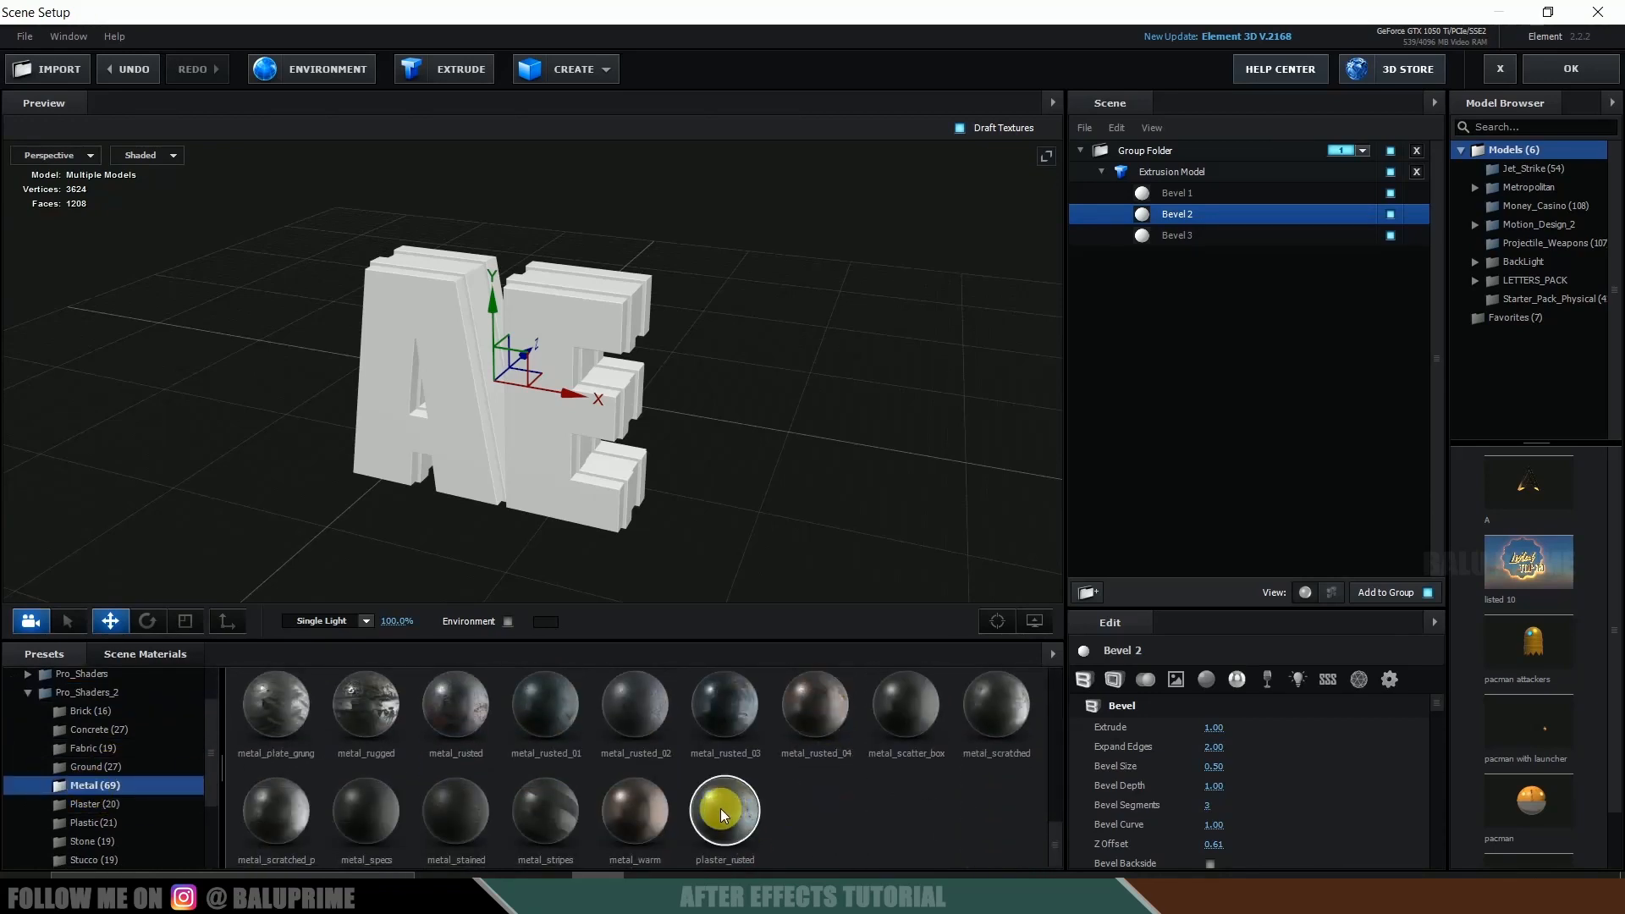
left_click_drag(1120, 543, 1182, 194)
Raise the Normal Bump of the plaster_rusted material to 500% and inspect the textured letters.
left_click(1195, 194)
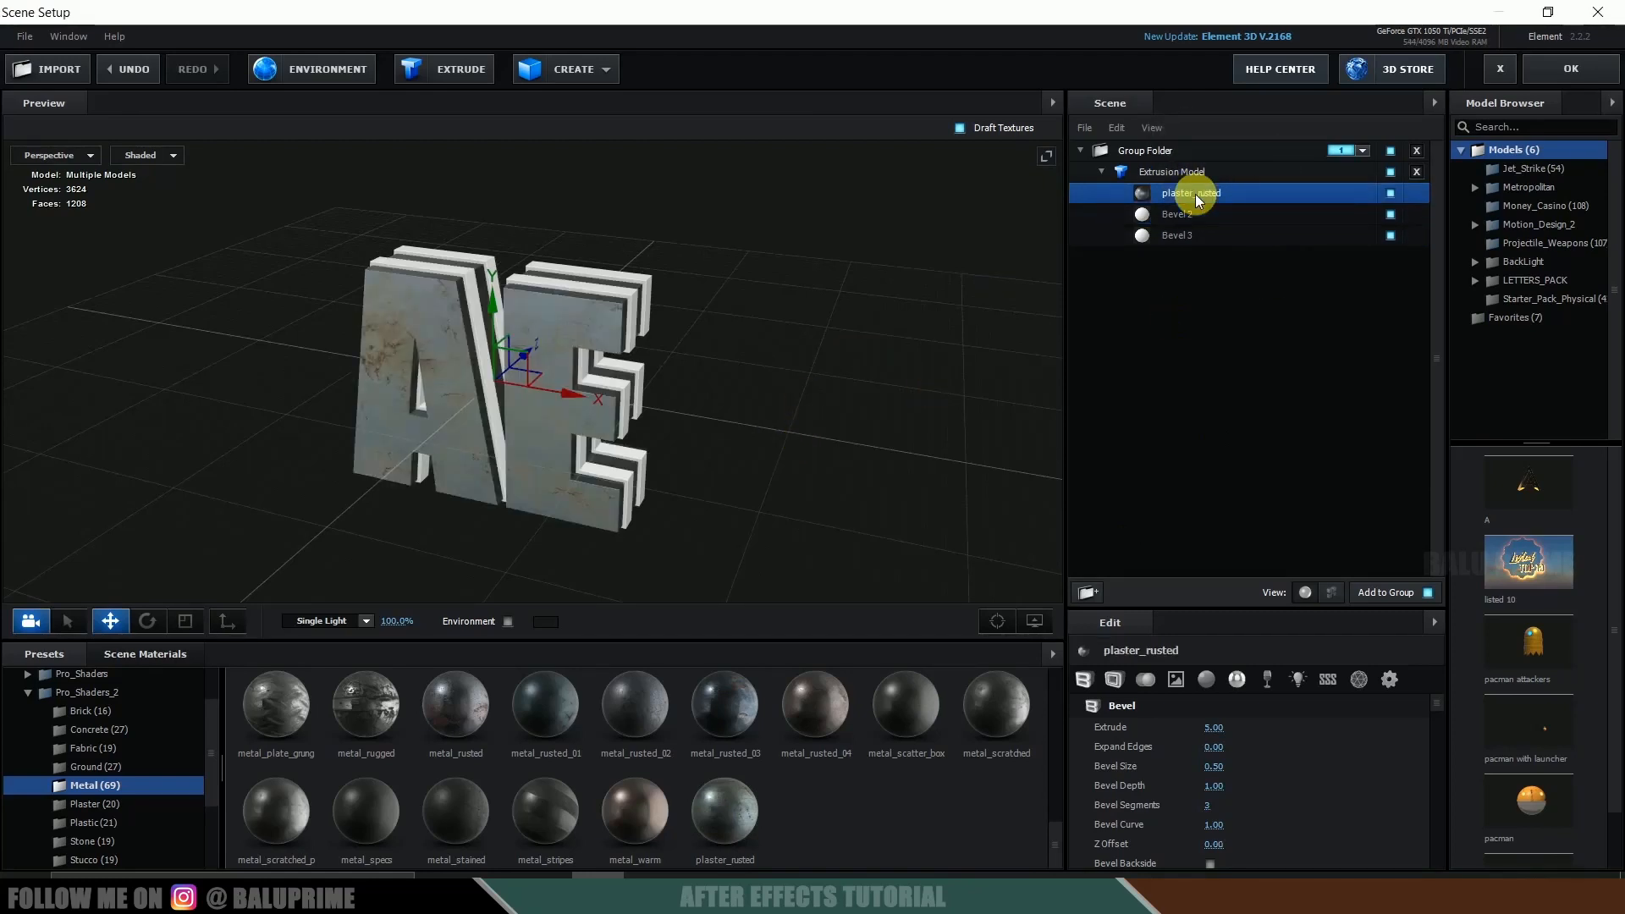
scroll(1334, 820, "down", 10)
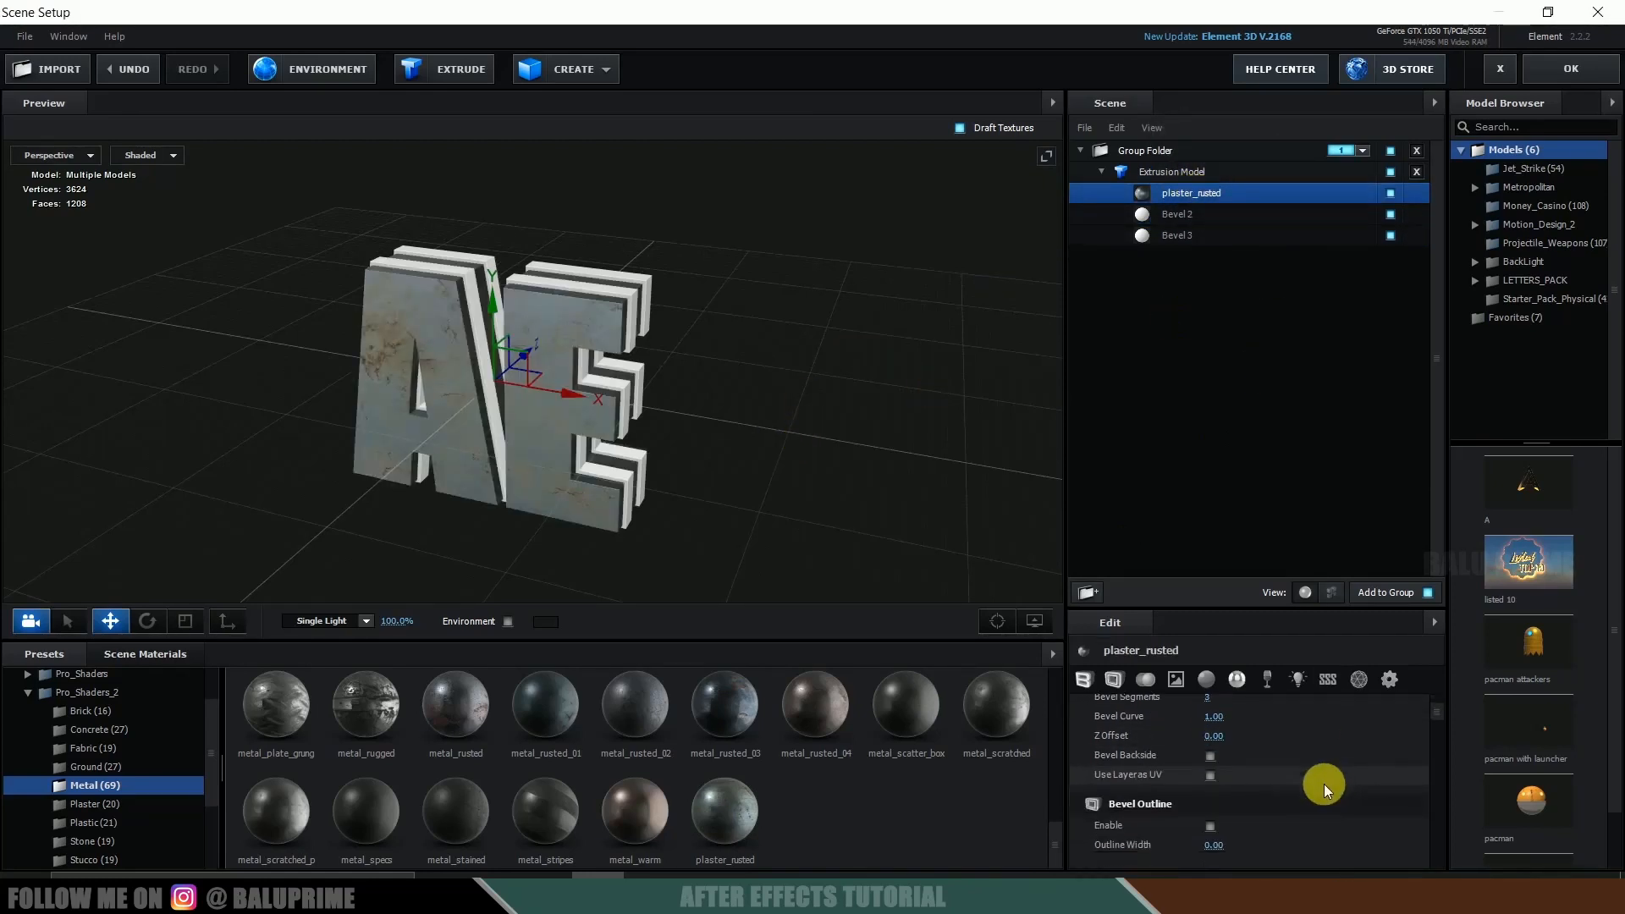
scroll(1324, 783, "down", 4)
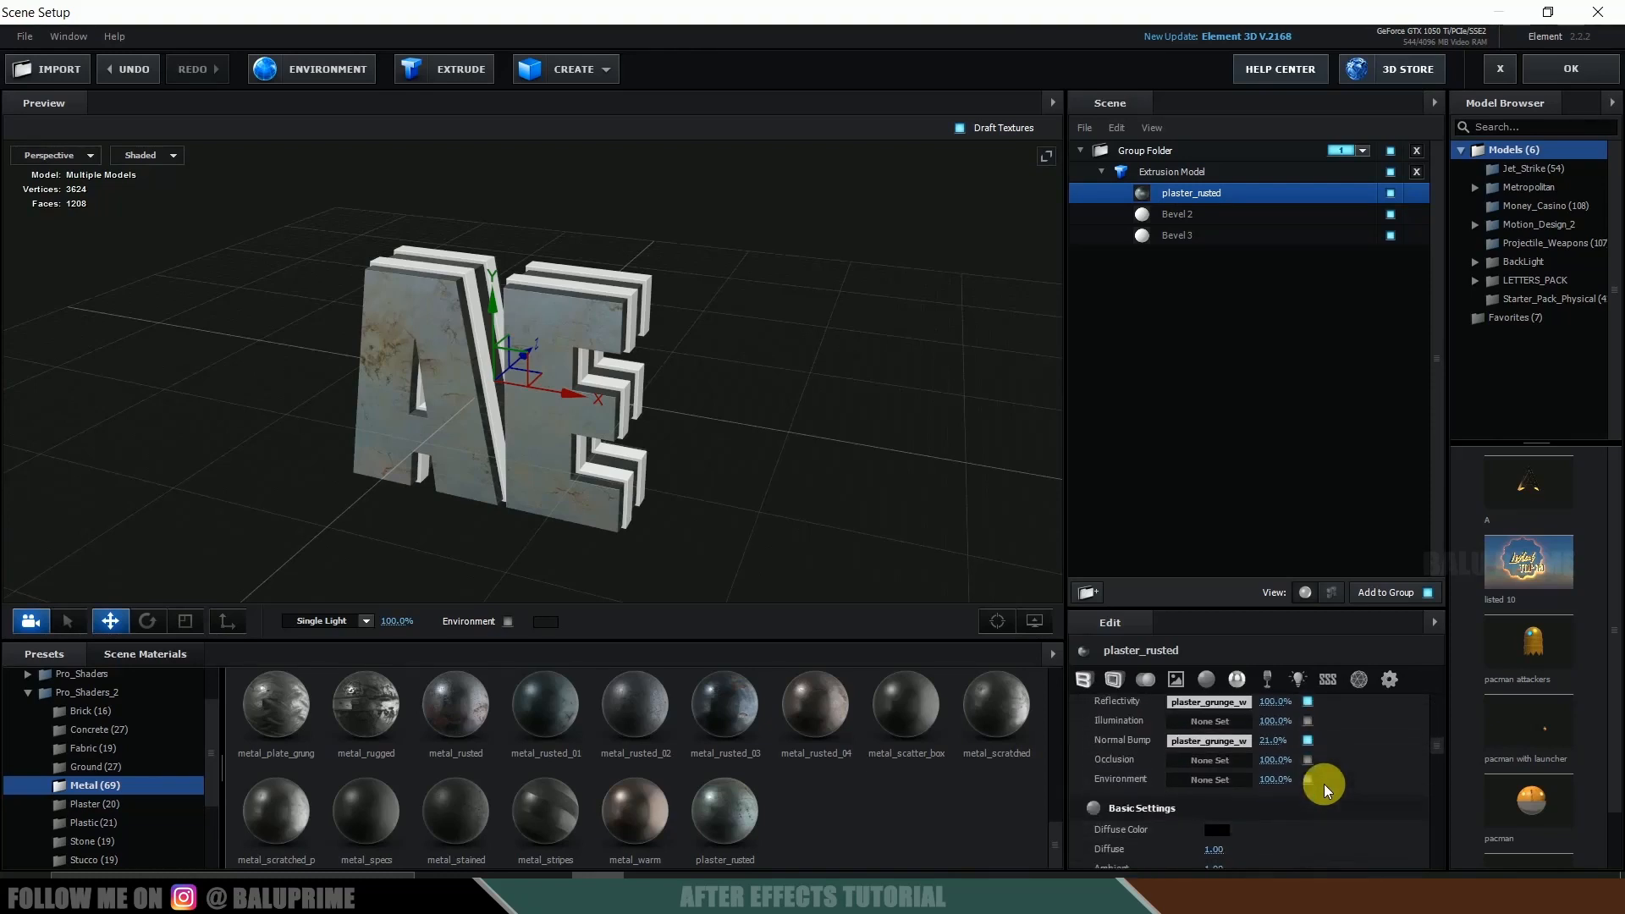
left_click_drag(1273, 767, 1407, 763)
scroll(743, 457, "up", 4)
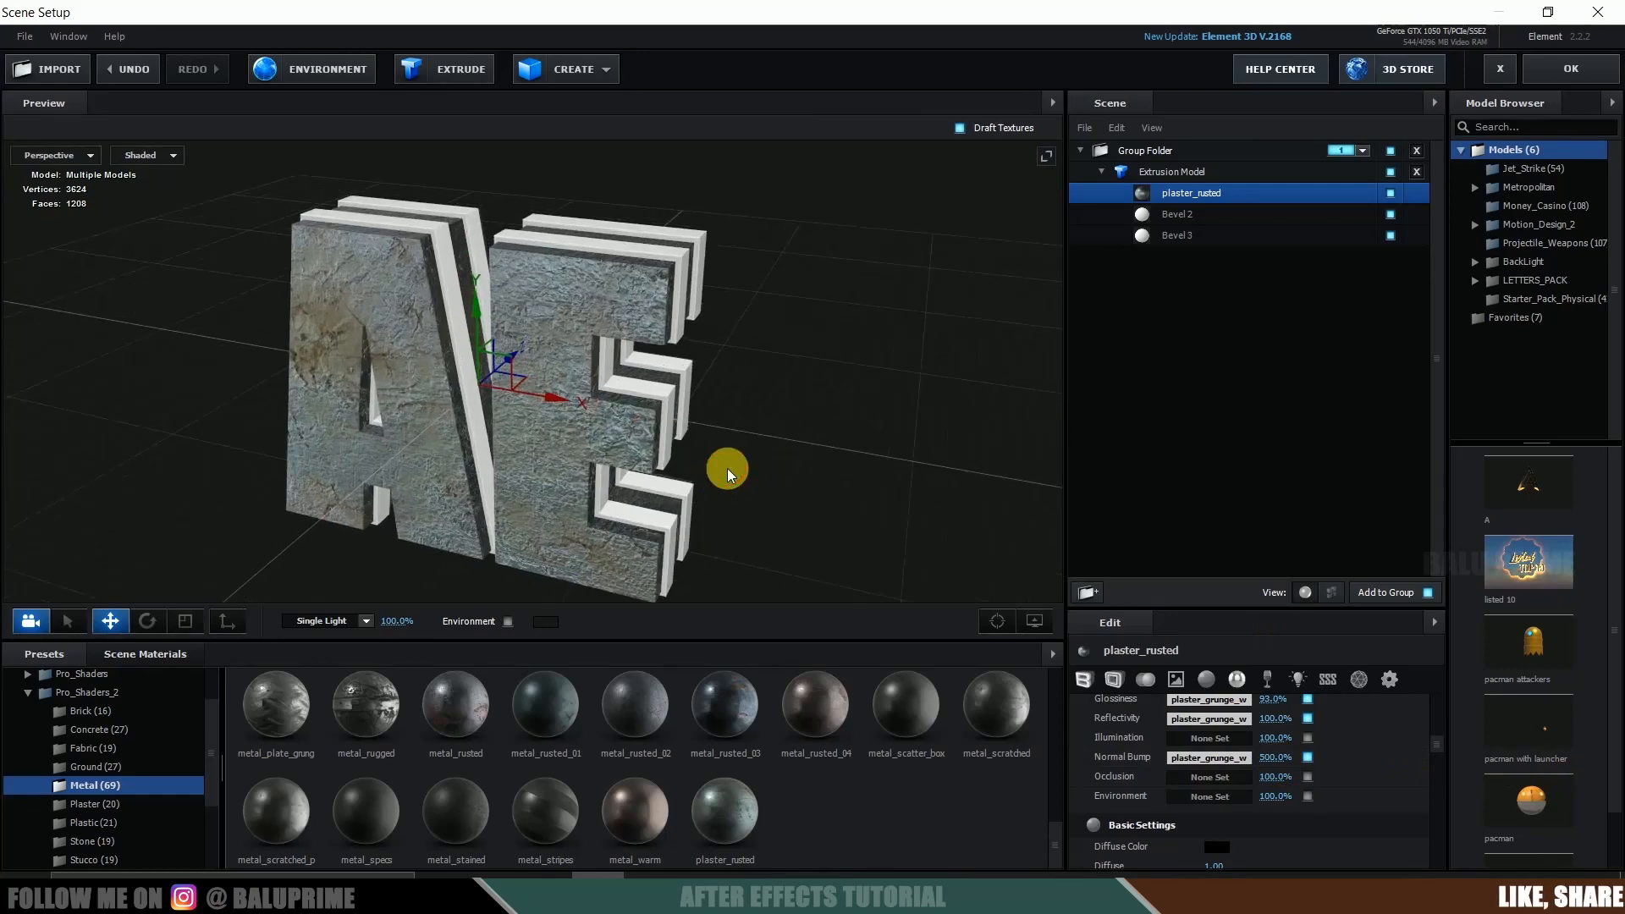
left_click_drag(728, 469, 753, 433)
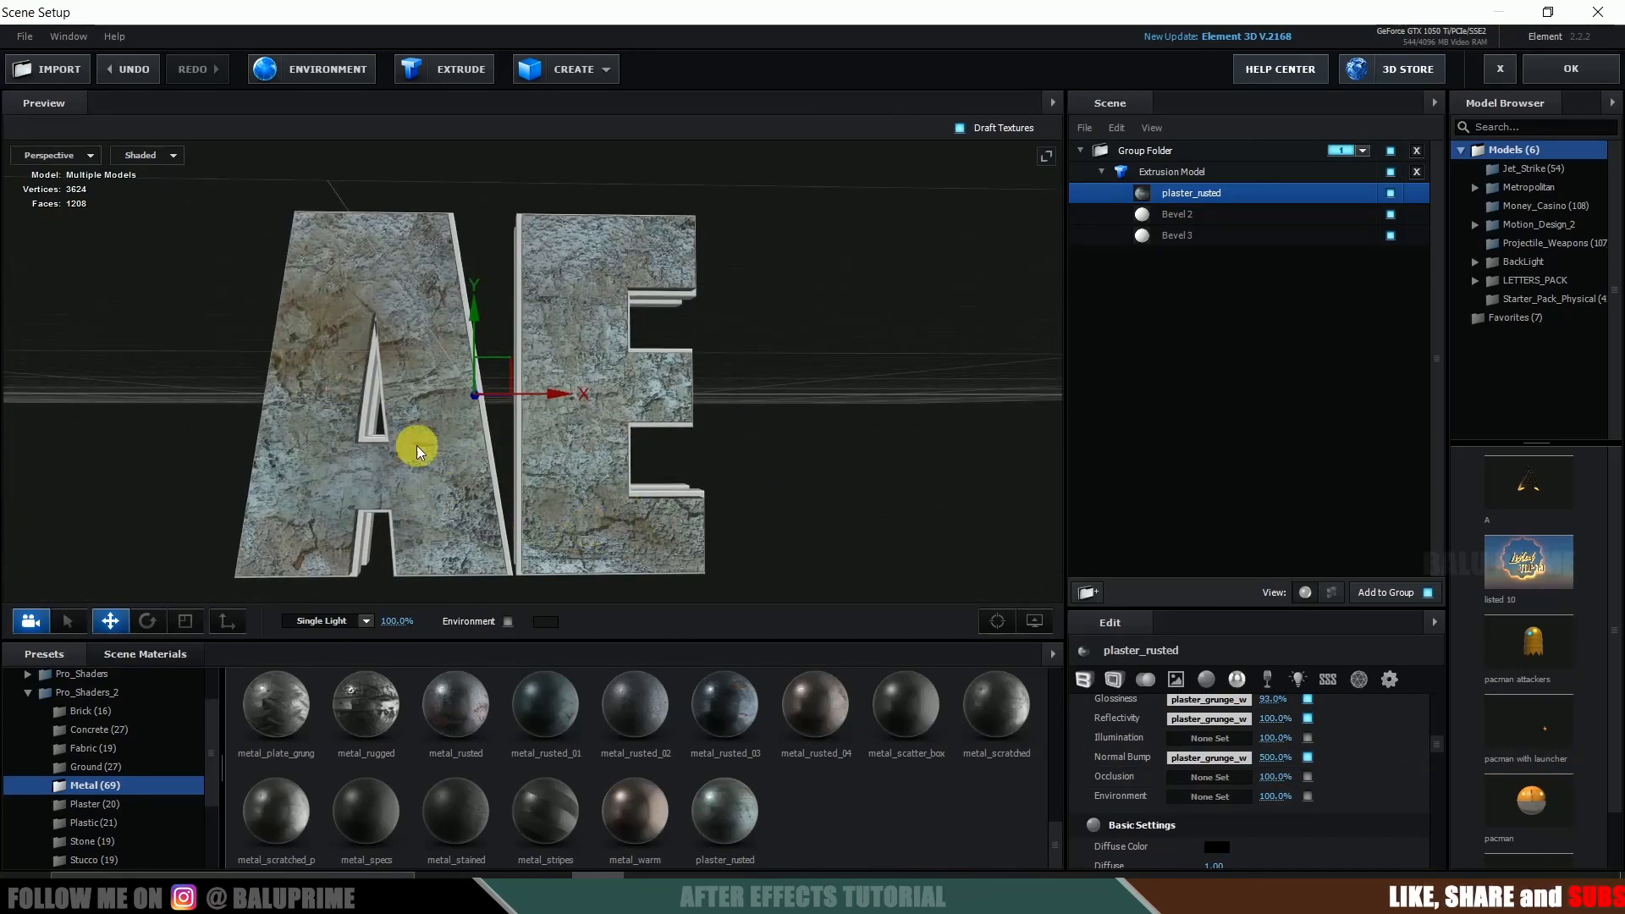
left_click_drag(905, 418, 867, 469)
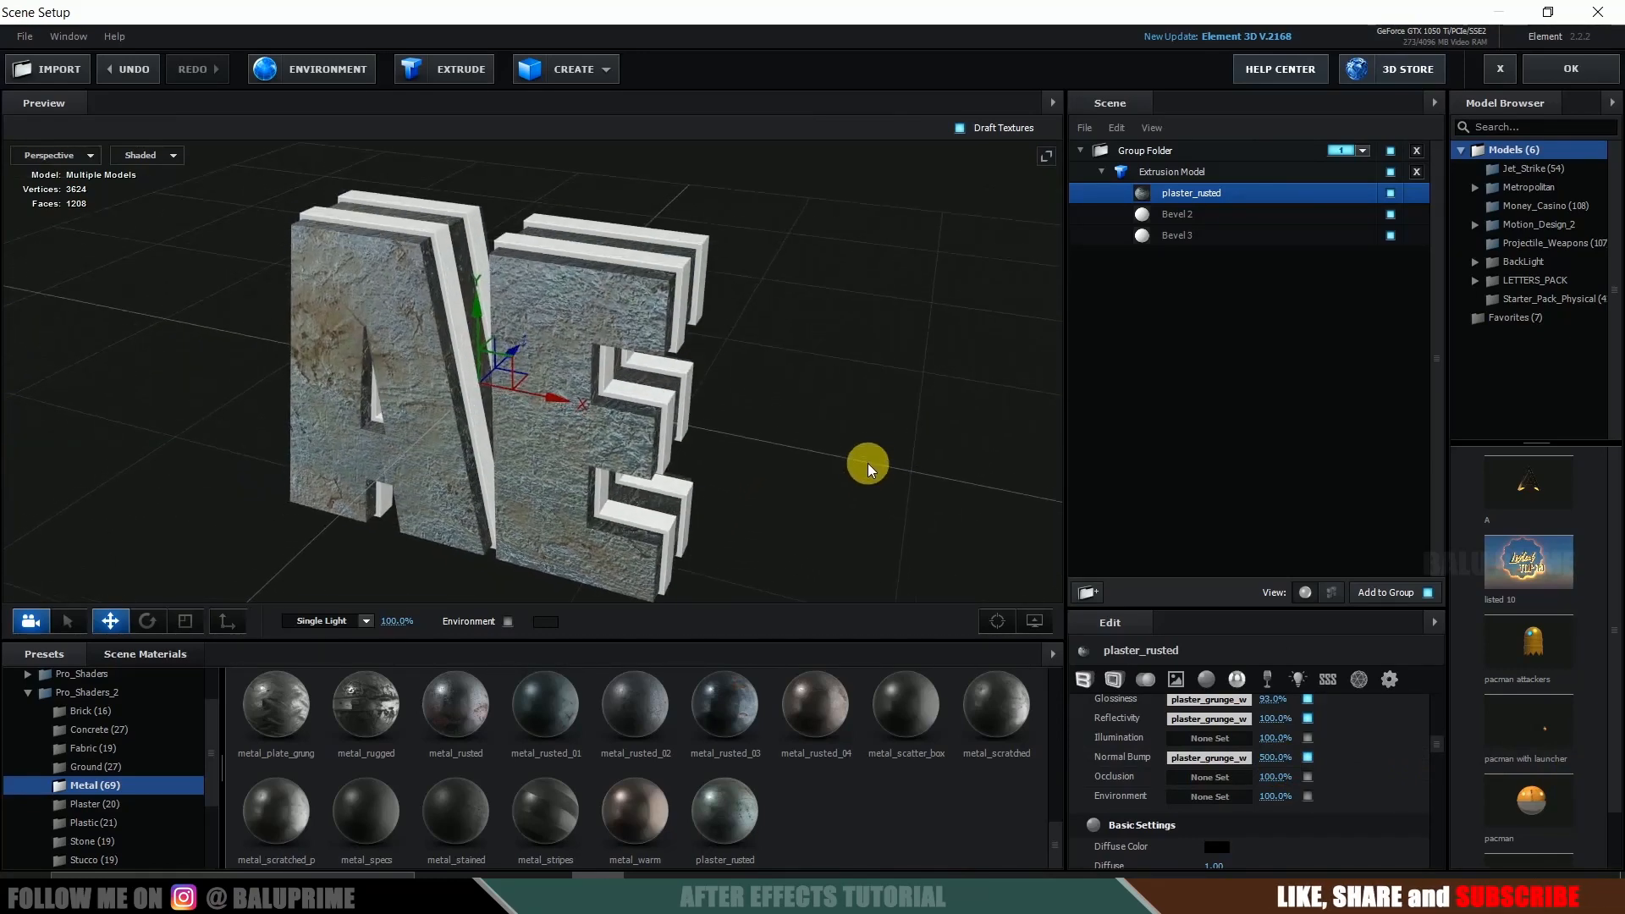
Apply the Chrome material from the Physical presets to both Bevel 2 and Bevel 3.
left_click(1220, 216)
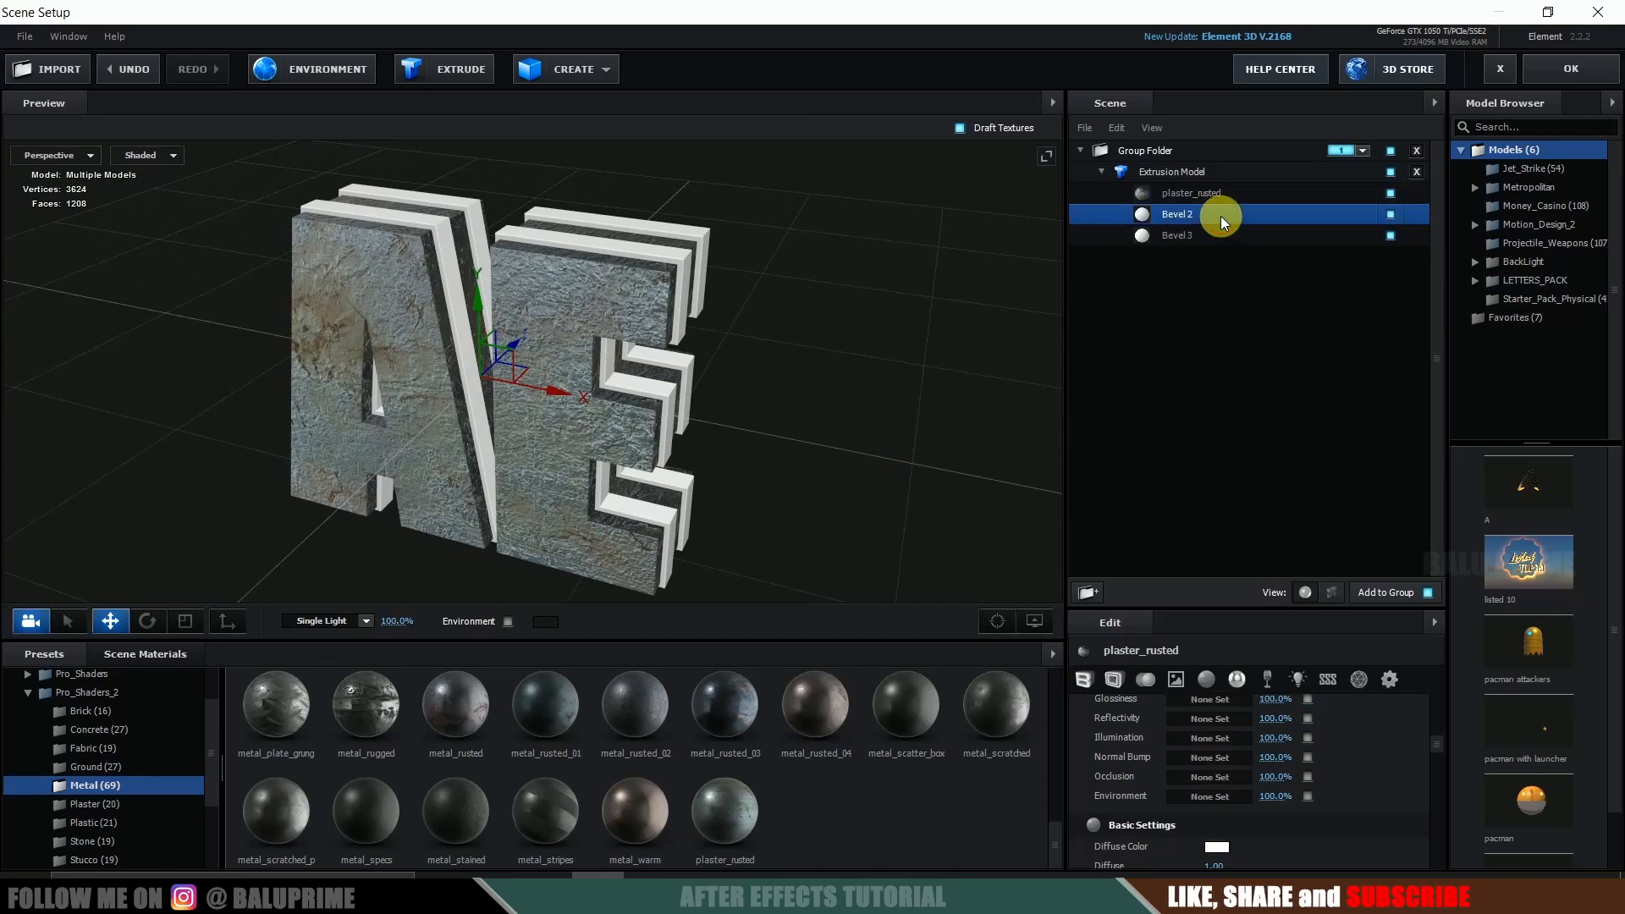
scroll(140, 811, "down", 2)
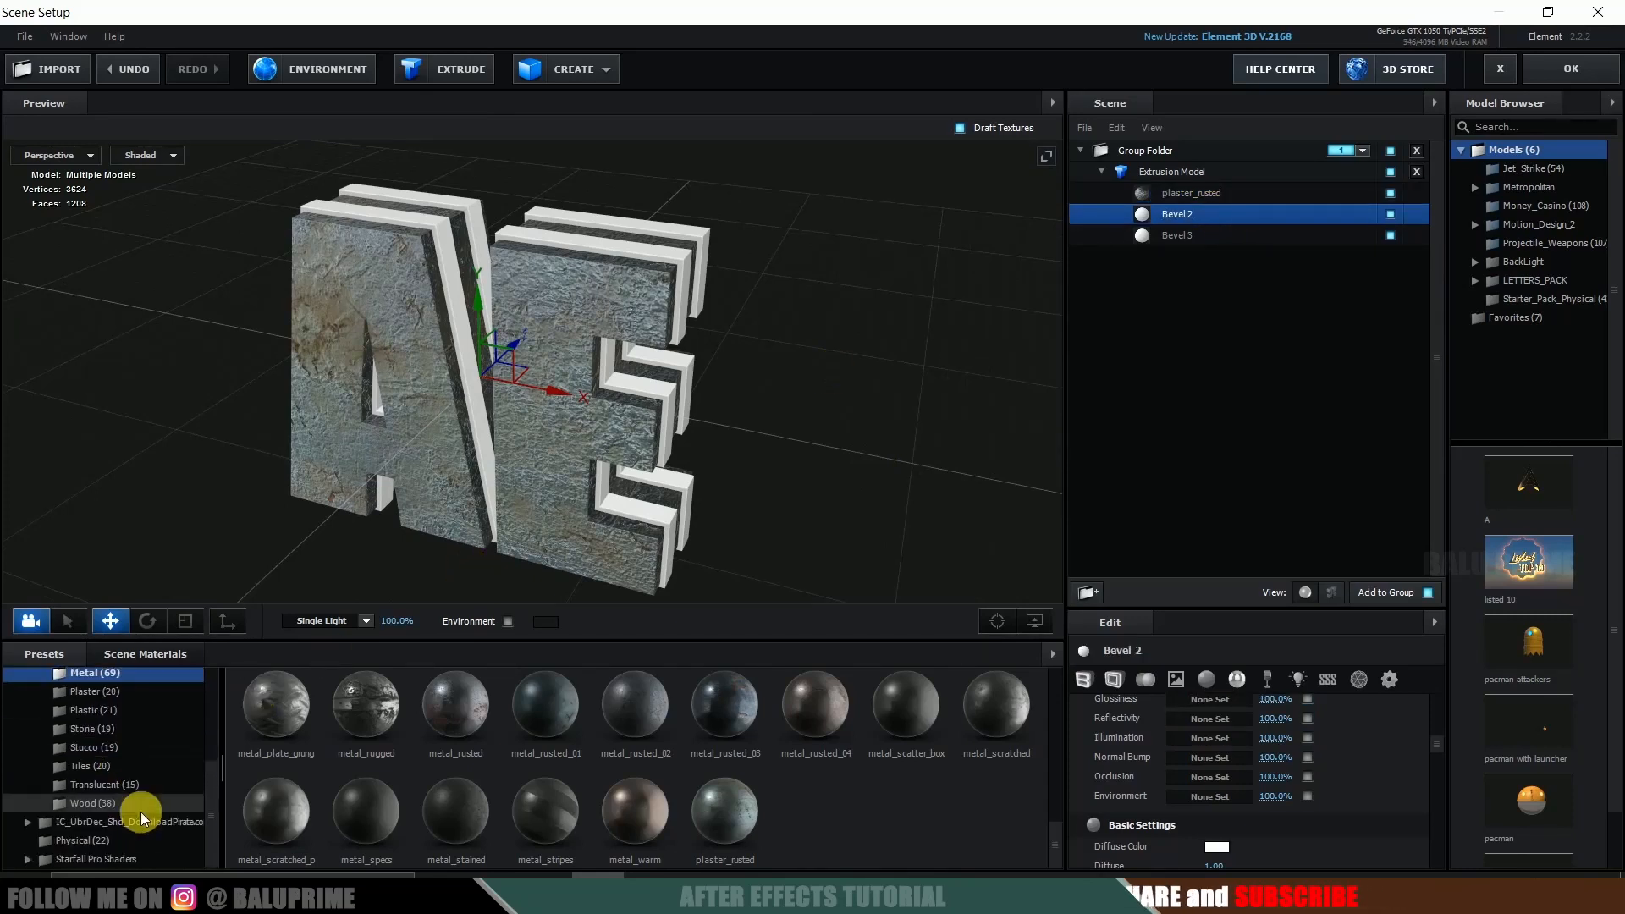
left_click(88, 842)
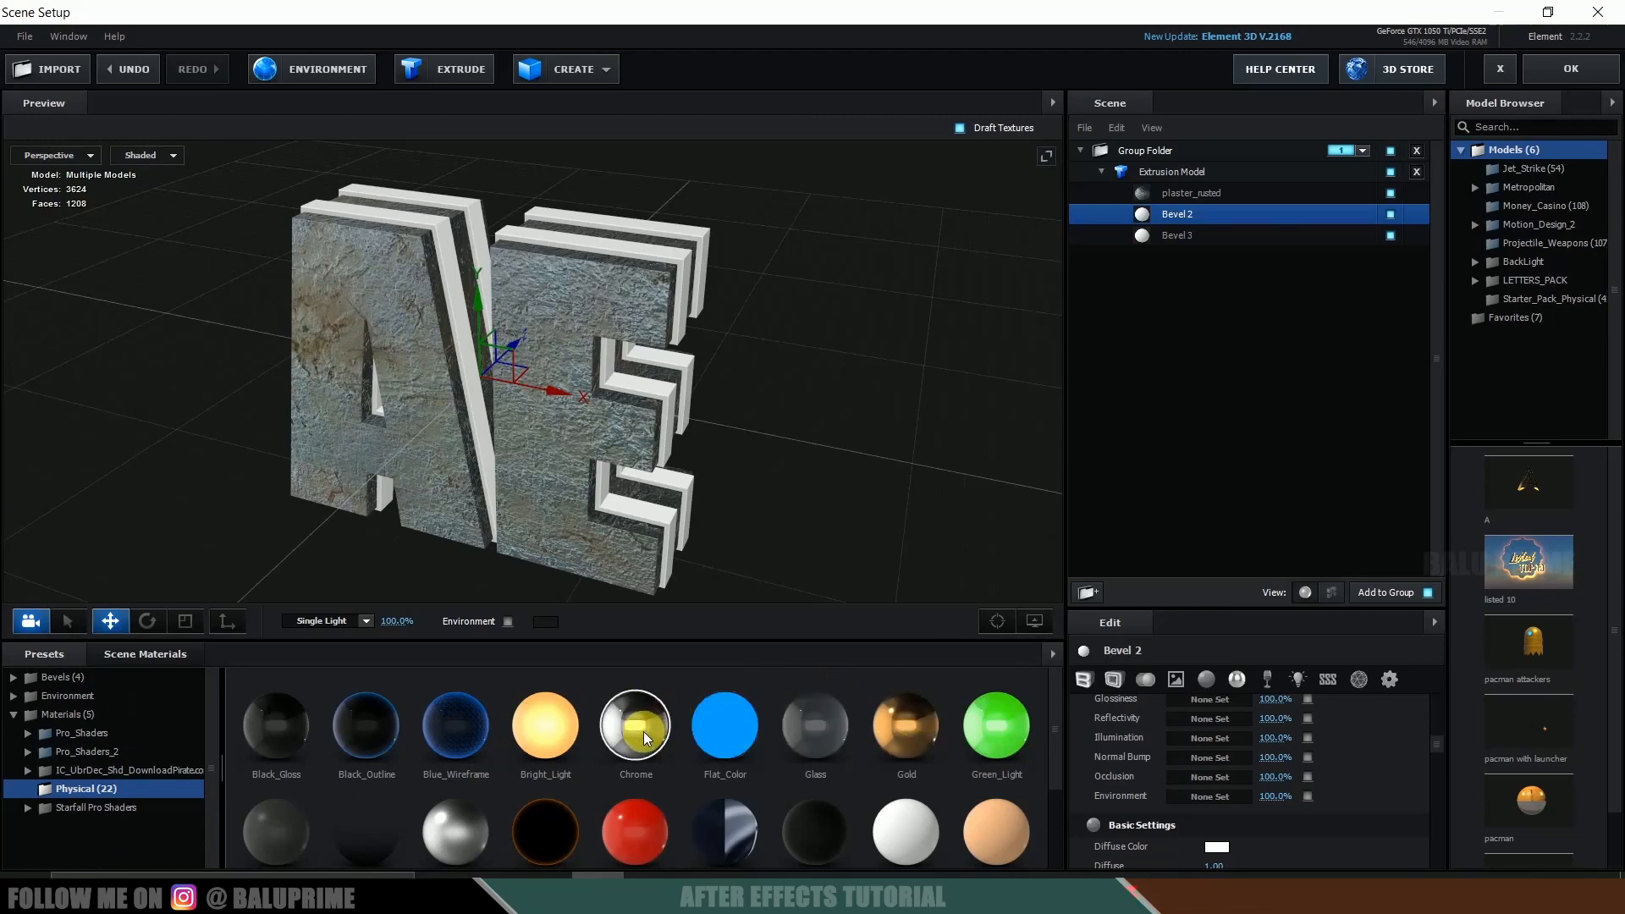
left_click_drag(1020, 373, 1167, 215)
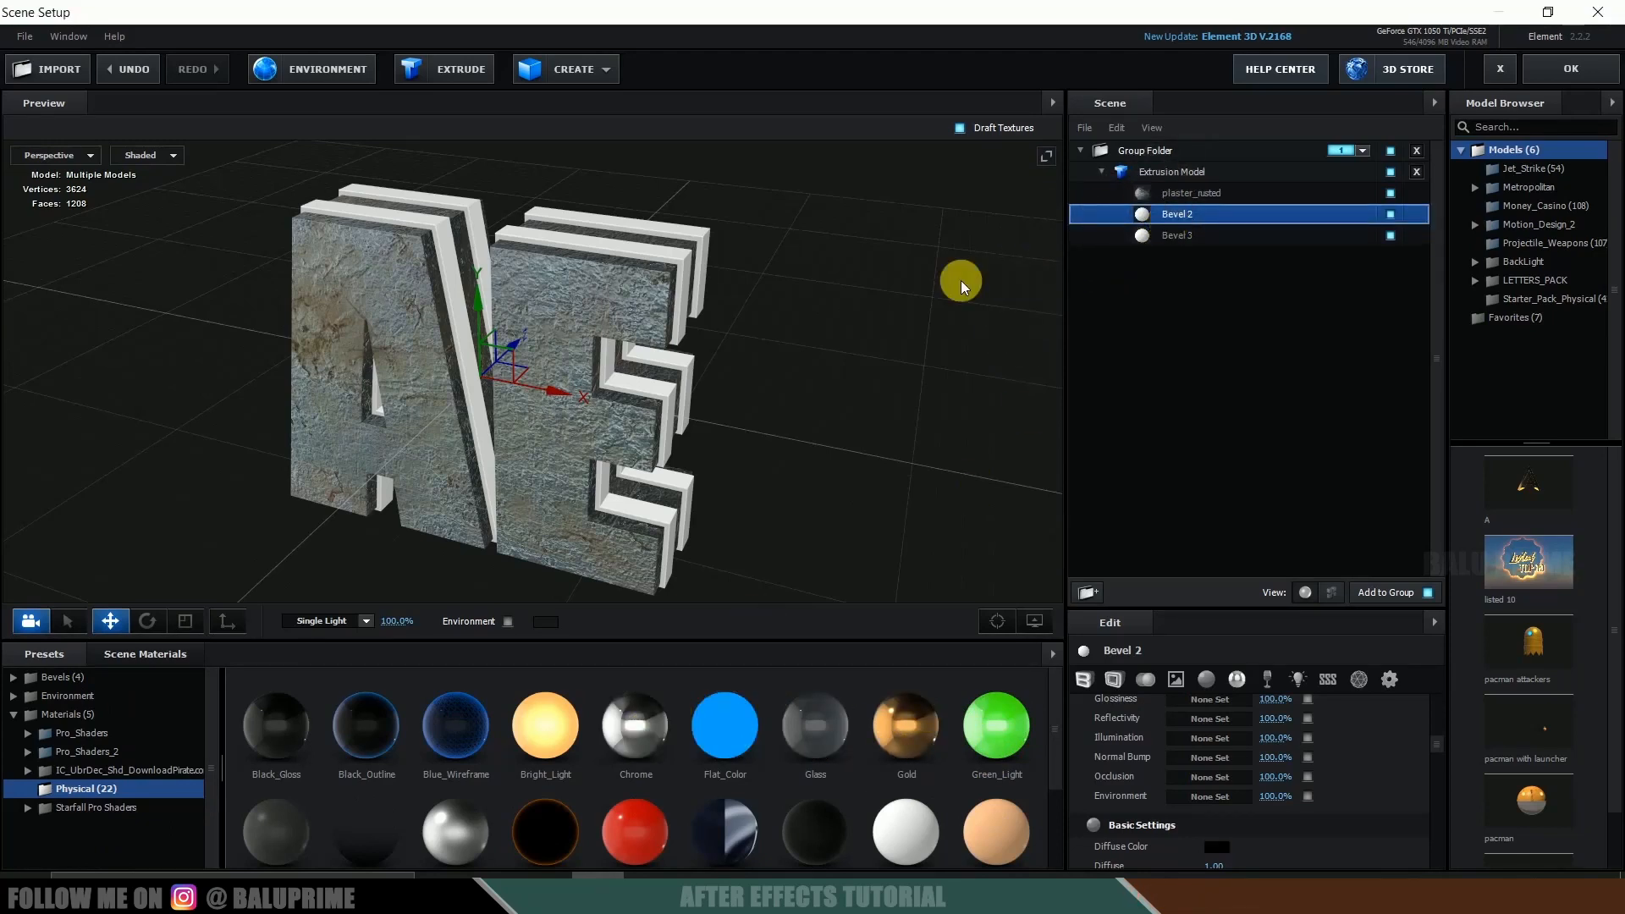
left_click_drag(636, 725, 1225, 241)
mouse_move(857, 389)
left_mouse_down()
mouse_move(802, 403)
mouse_move(790, 384)
mouse_move(845, 383)
left_mouse_up()
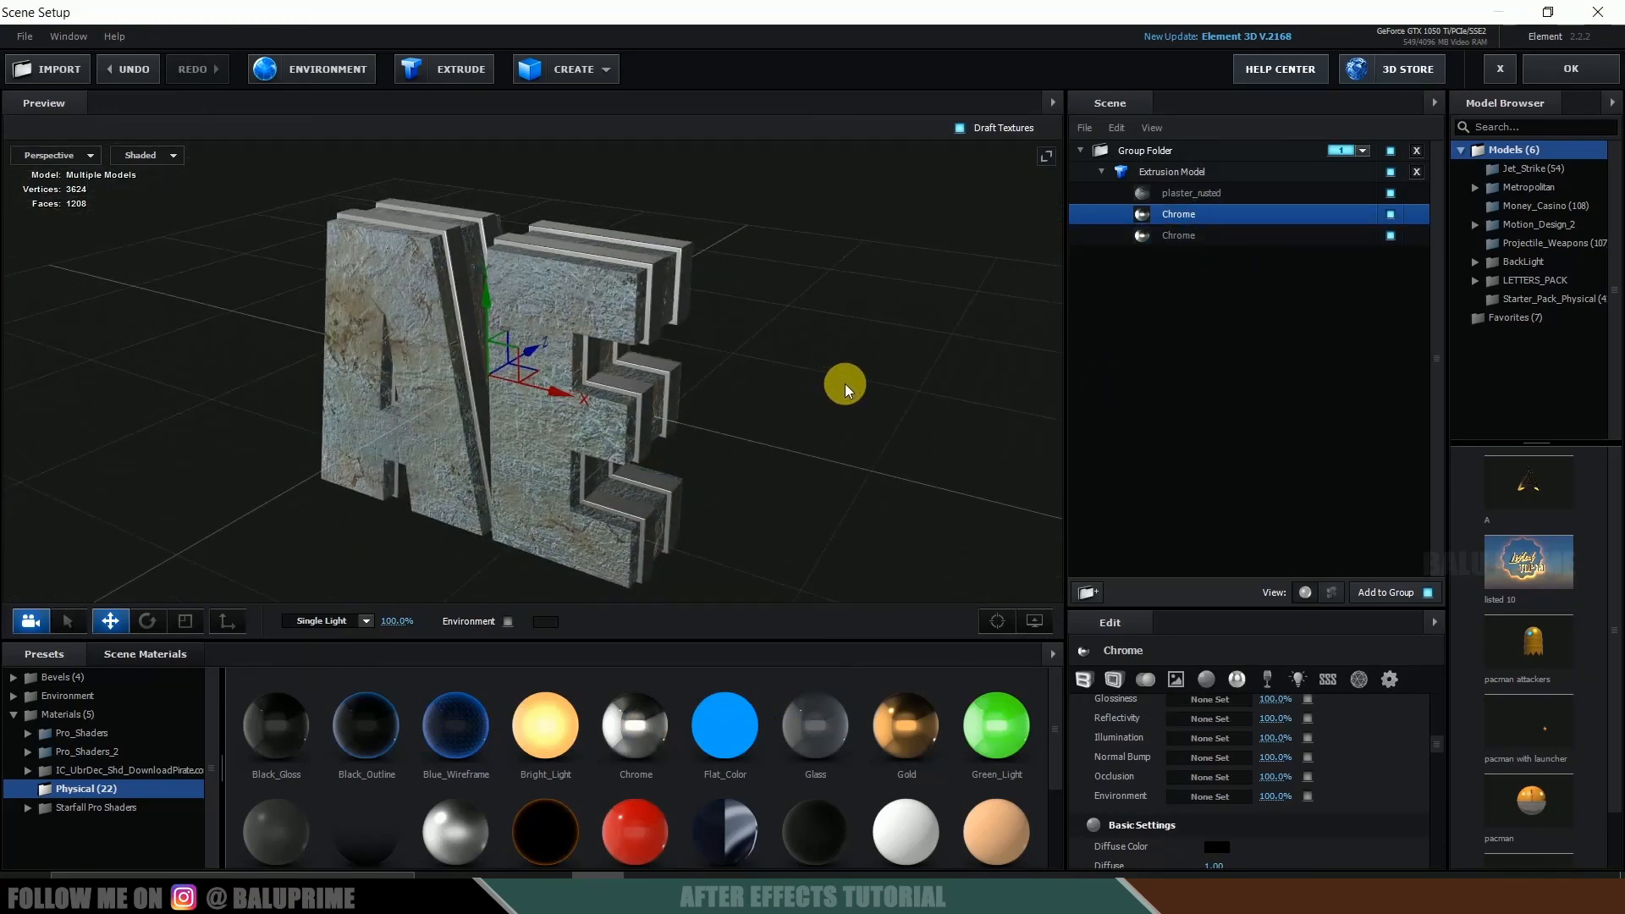
Create a plane model and set its XY size to 50 by 50.
left_click(604, 71)
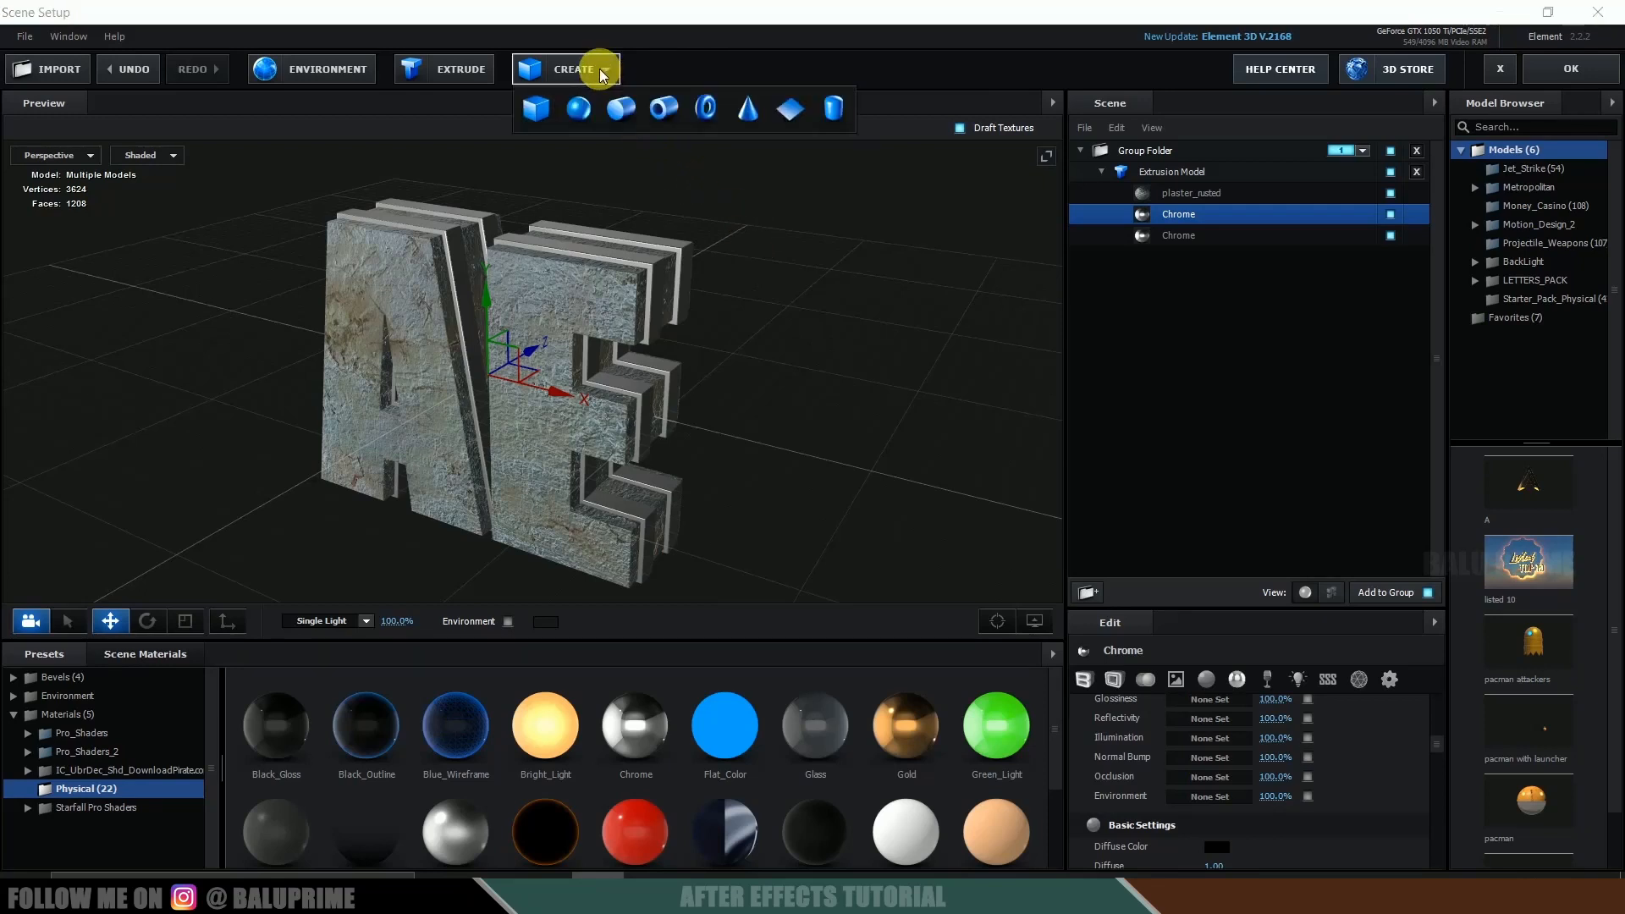
left_click(796, 105)
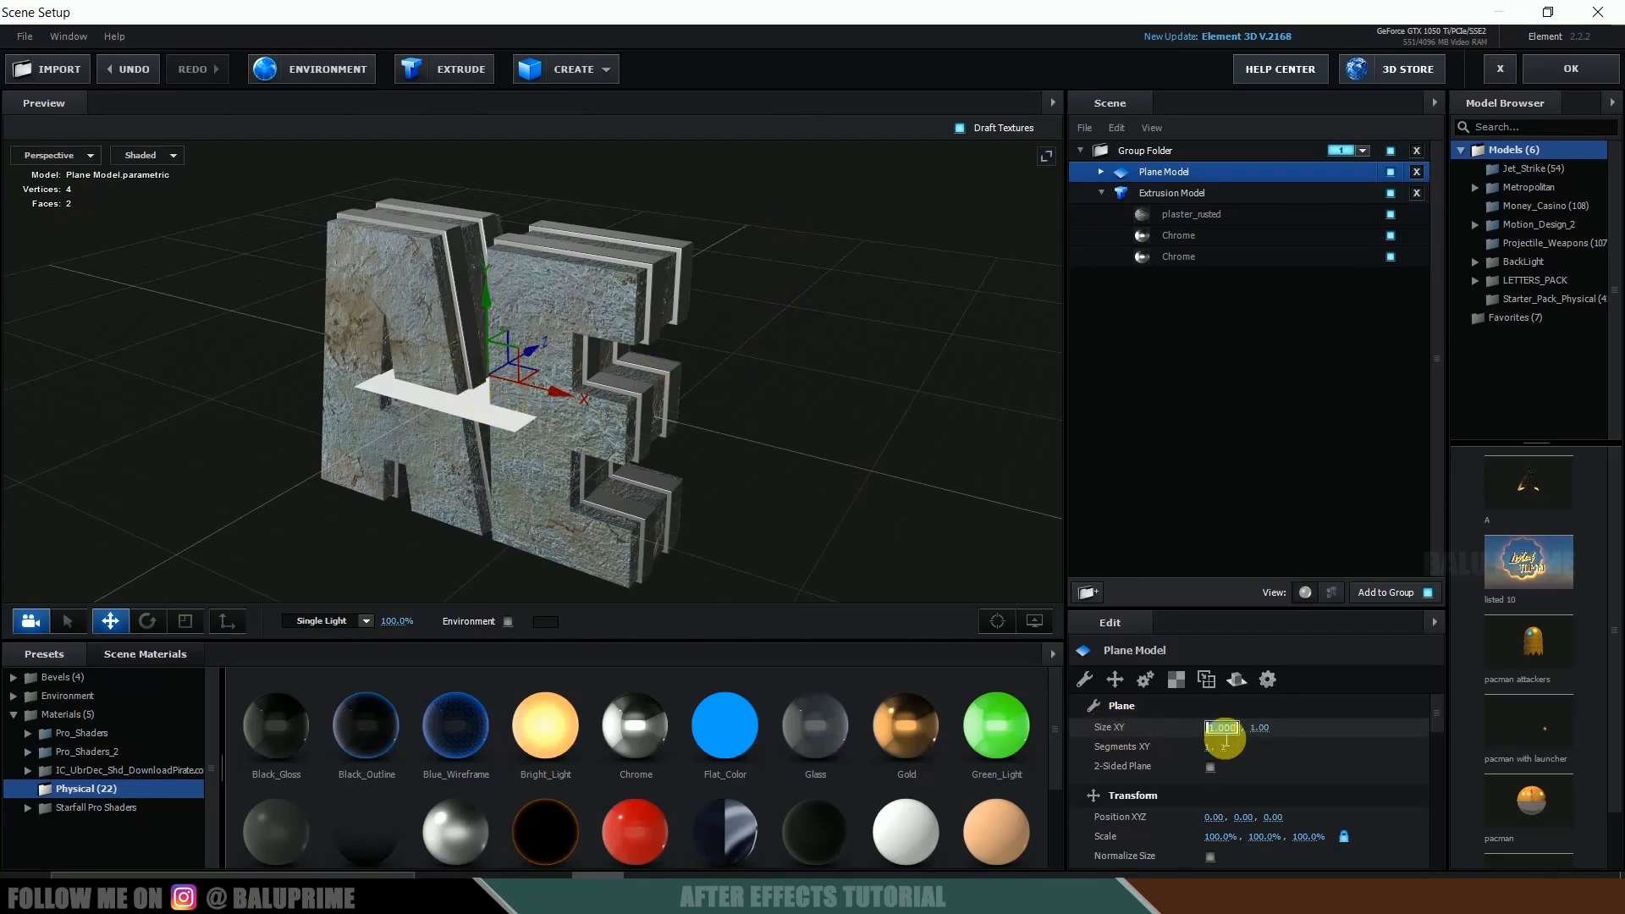
type("50")
key("Return")
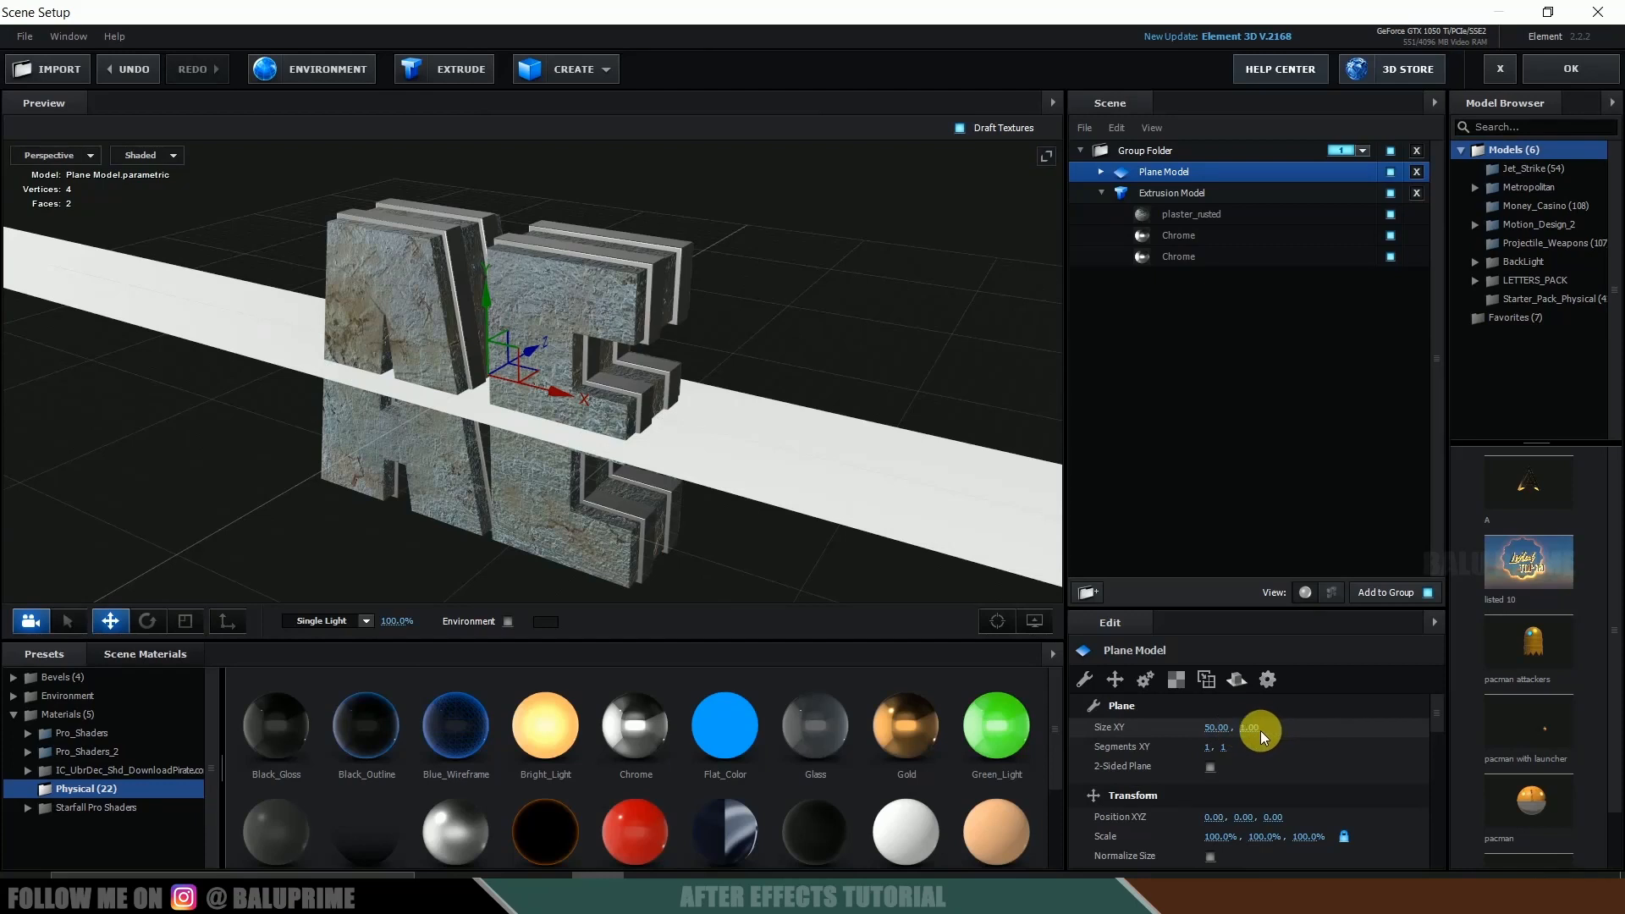
left_click(1262, 730)
type("50")
key("Return")
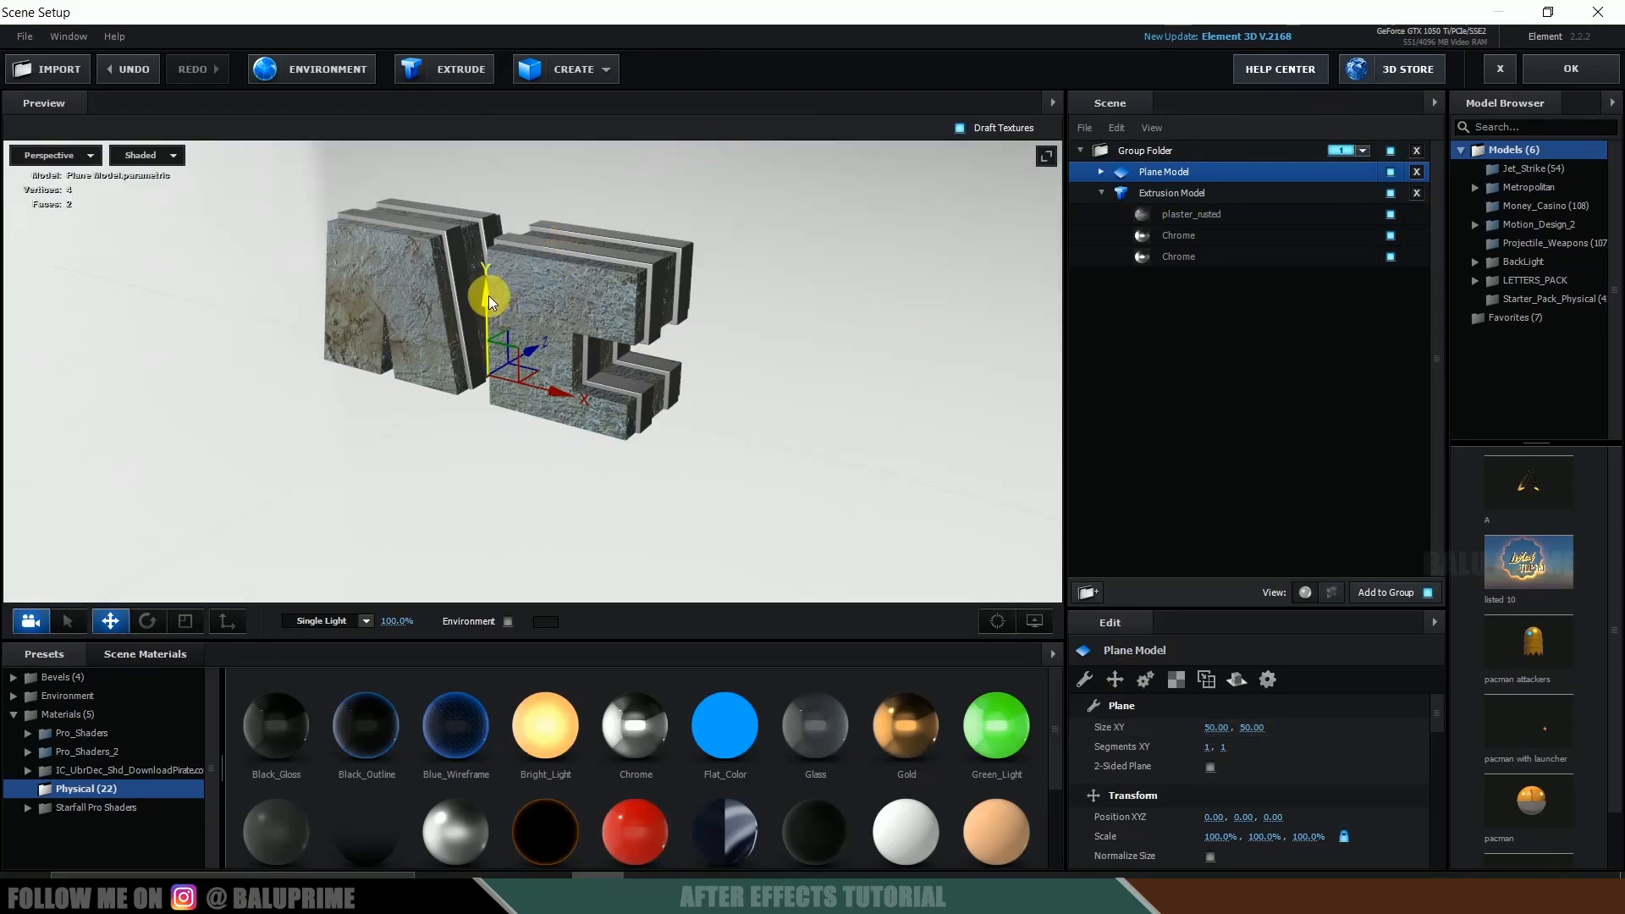
Move the plane down to a Y position of about -0.81 so it lies under the AE text.
left_click_drag(489, 296, 468, 444)
left_click_drag(769, 423, 508, 327)
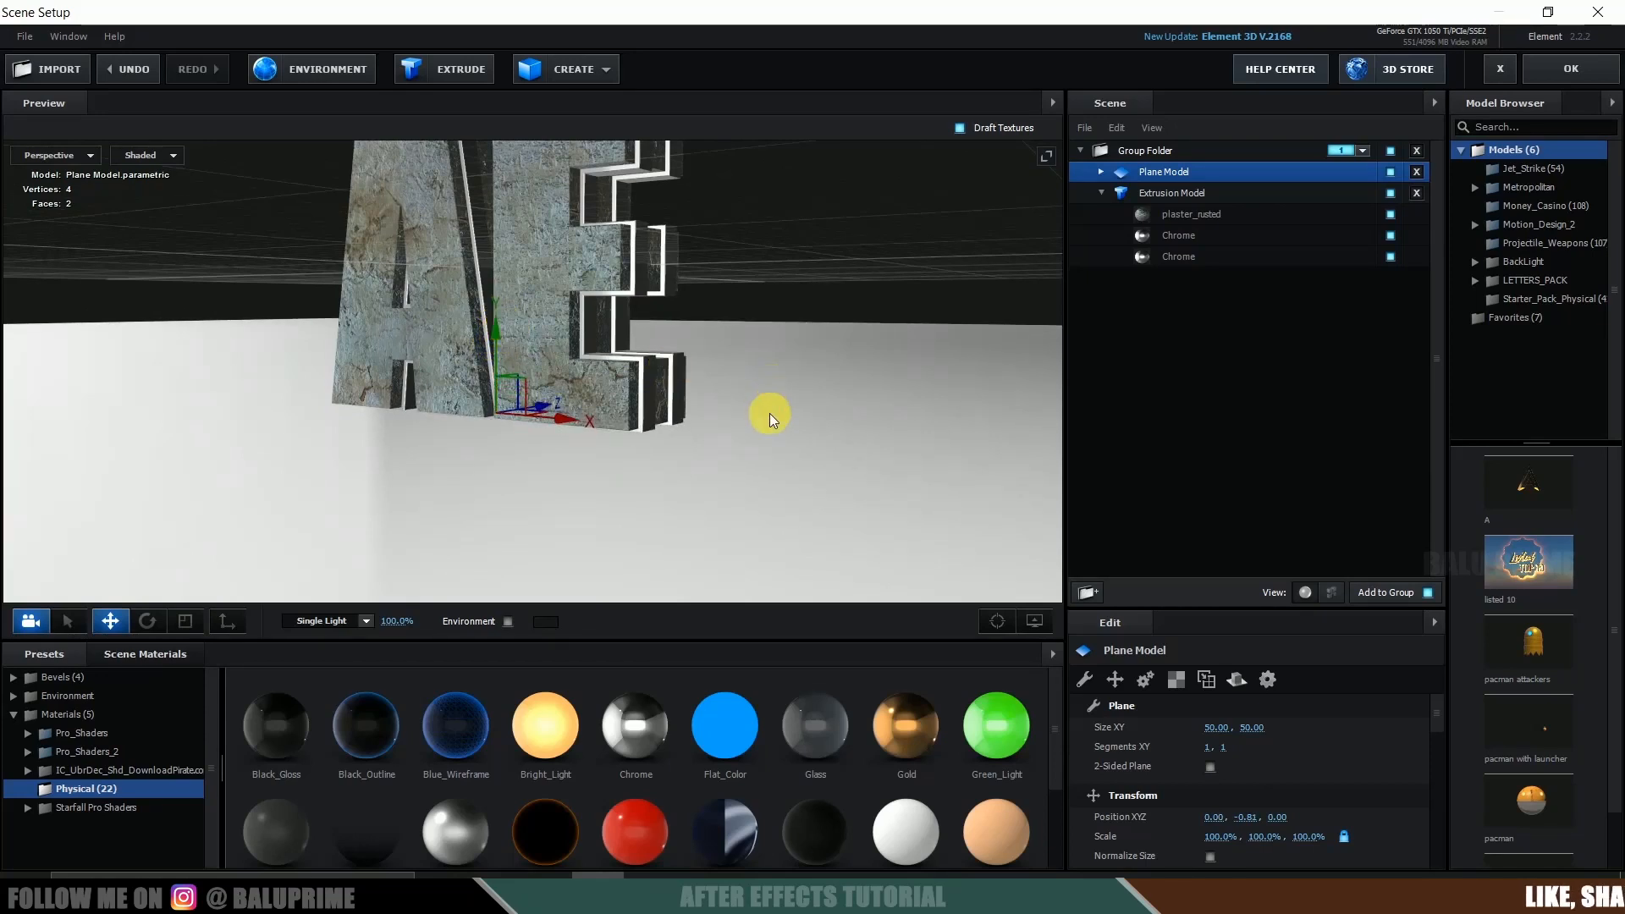
mouse_move(769, 413)
left_mouse_down()
mouse_move(787, 371)
mouse_move(753, 415)
left_mouse_up()
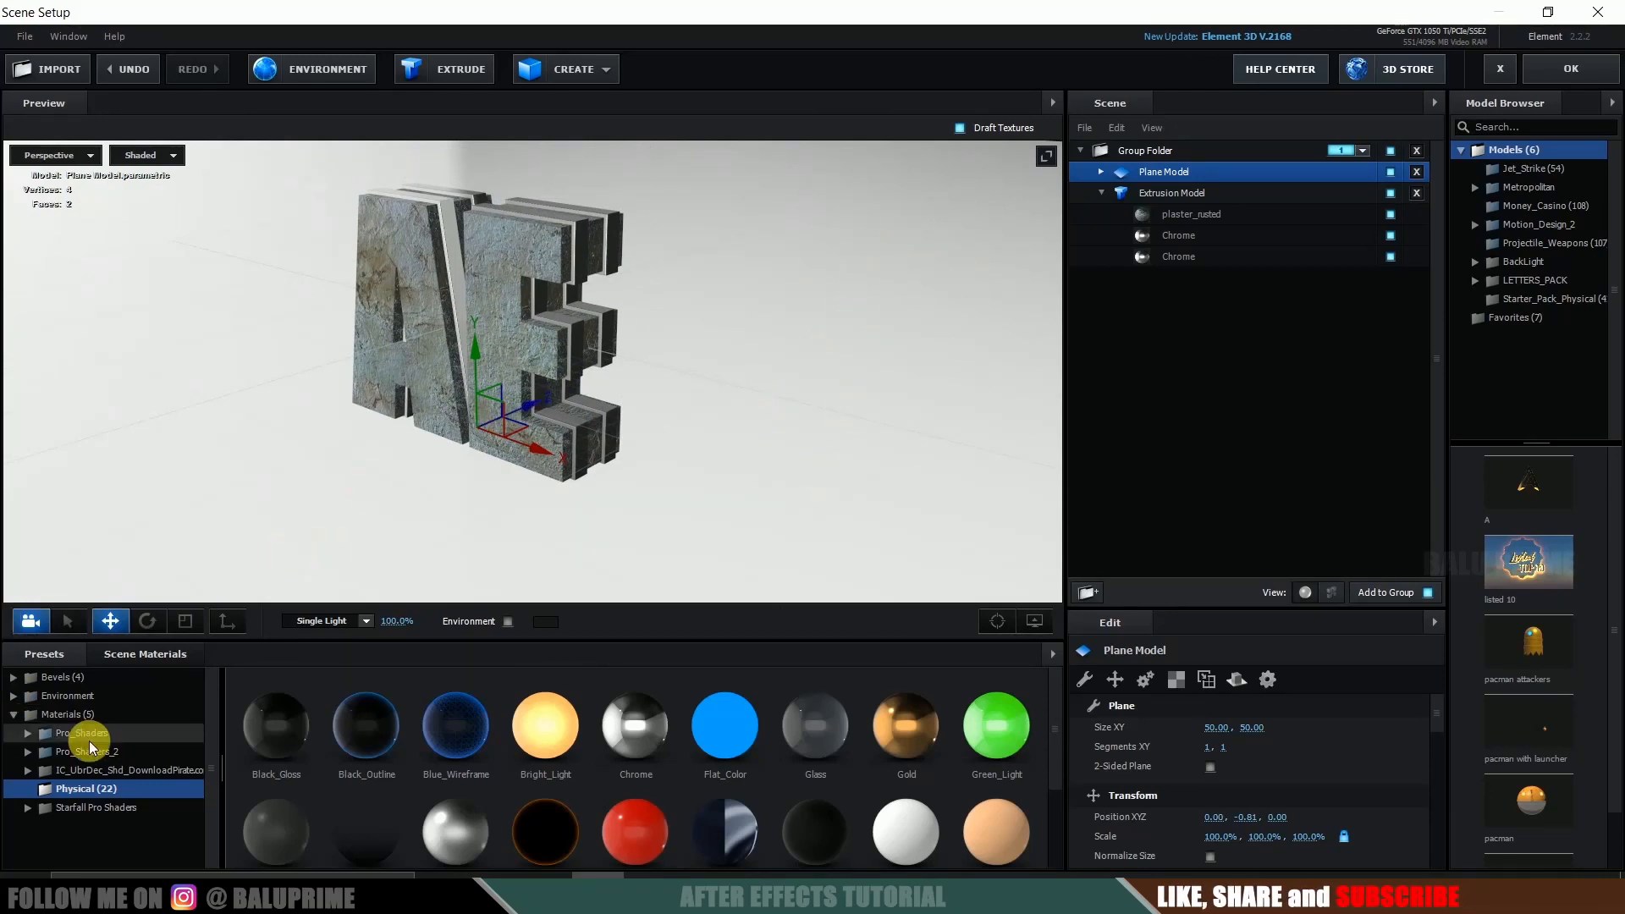
Apply the metal_black_chips material from the Pro_Shaders_2 Metal presets to the plane model.
double_click(70, 750)
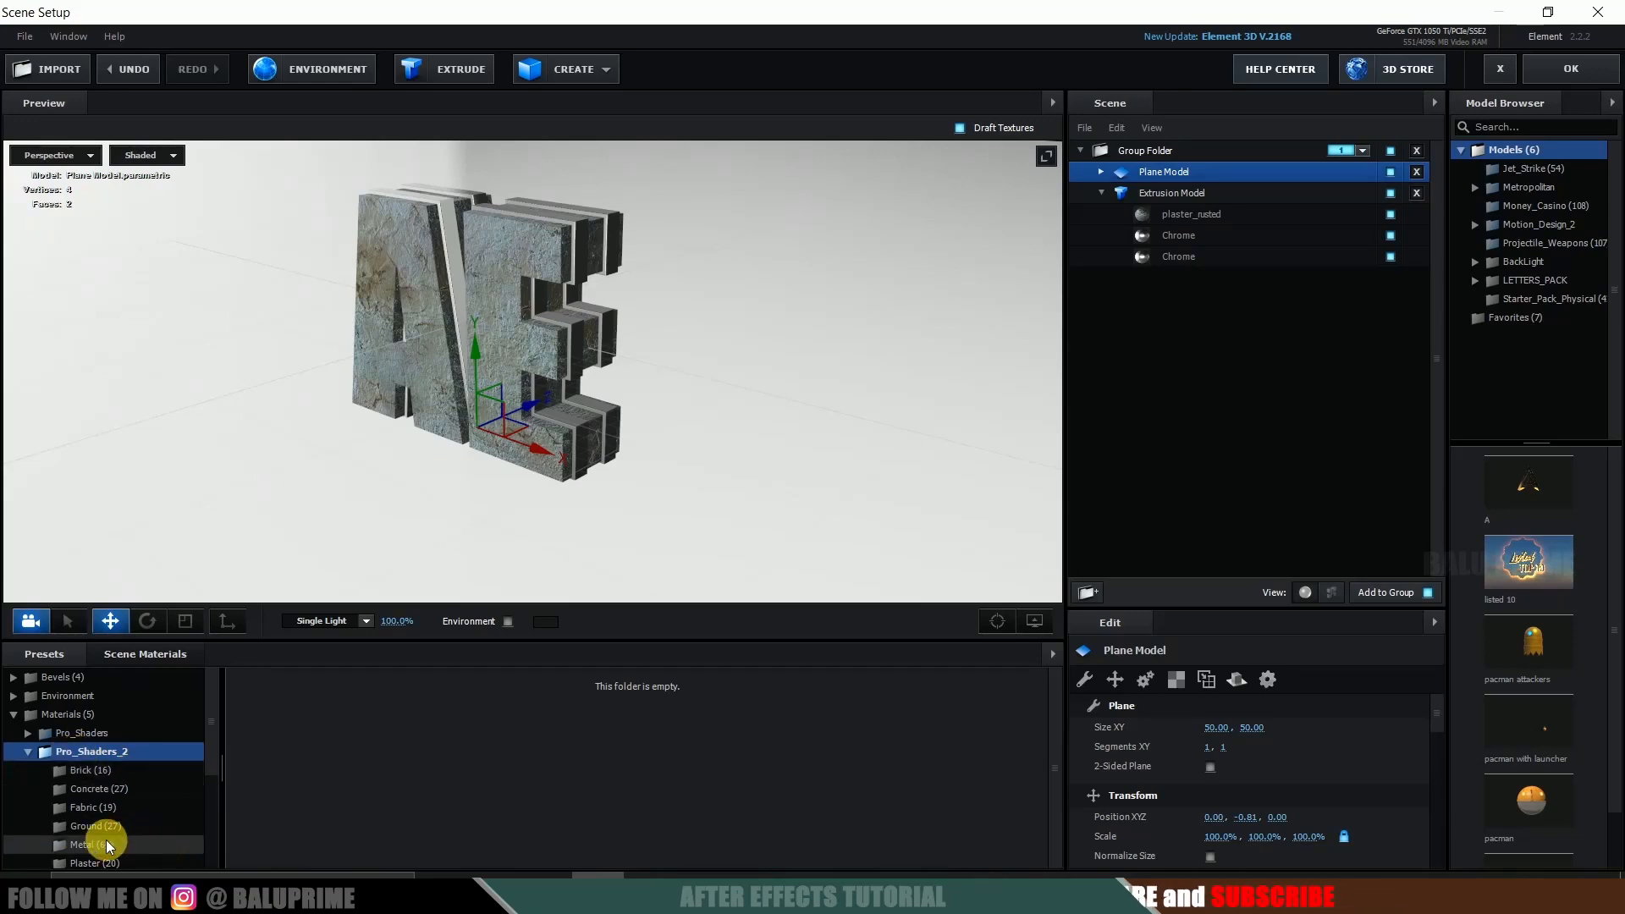
left_click(105, 842)
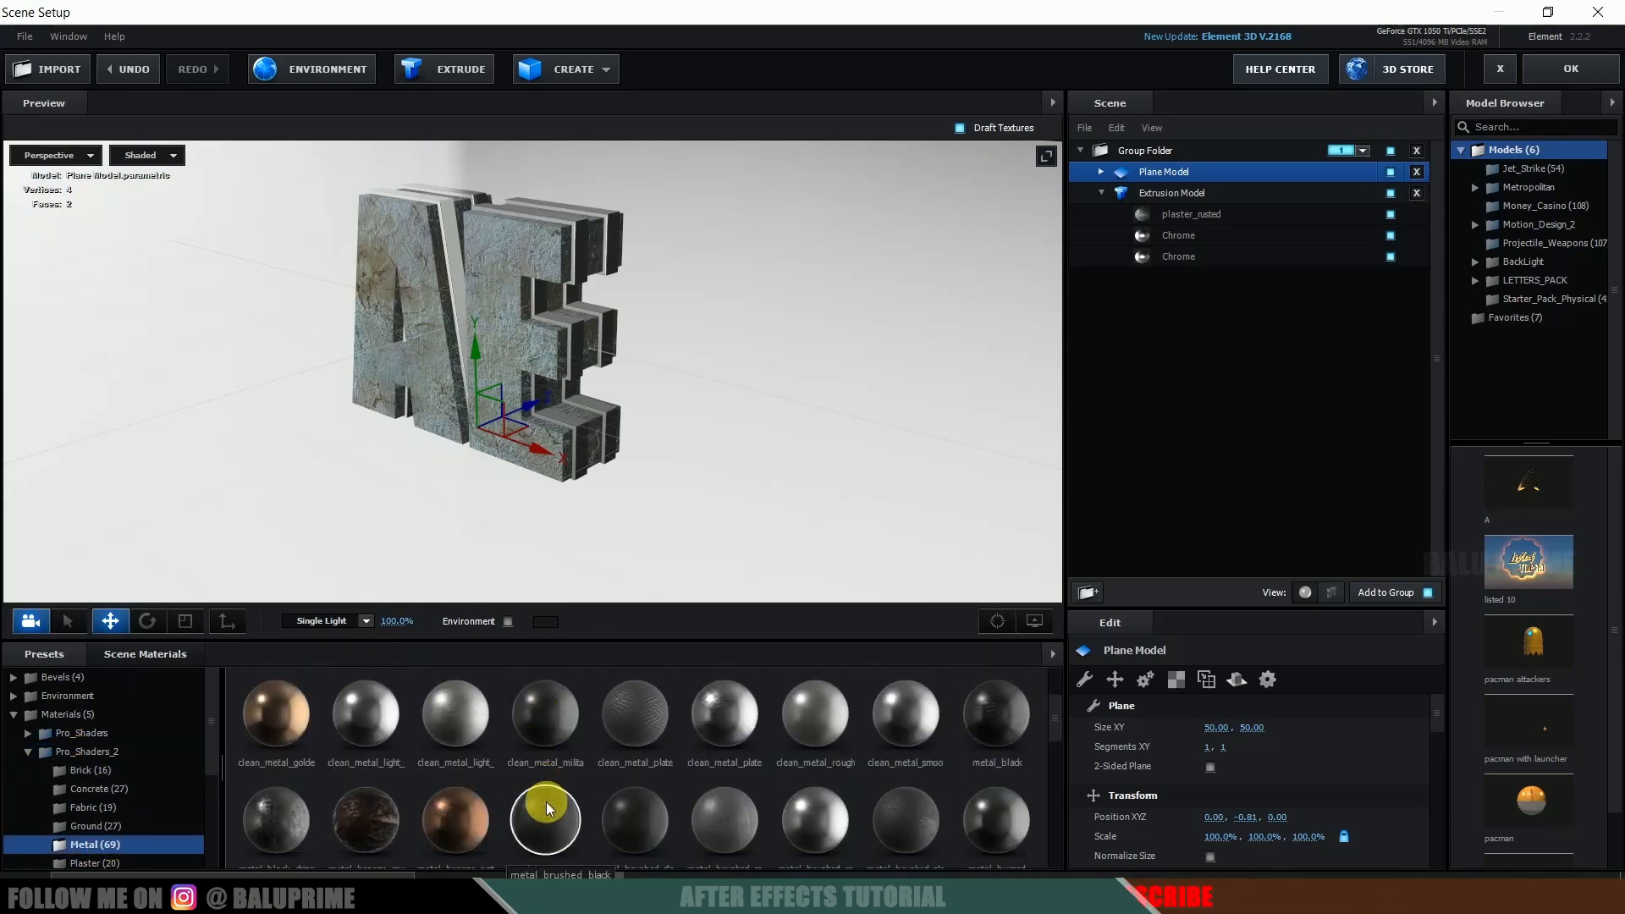
scroll(546, 800, "down", 1)
left_click_drag(288, 753, 1151, 173)
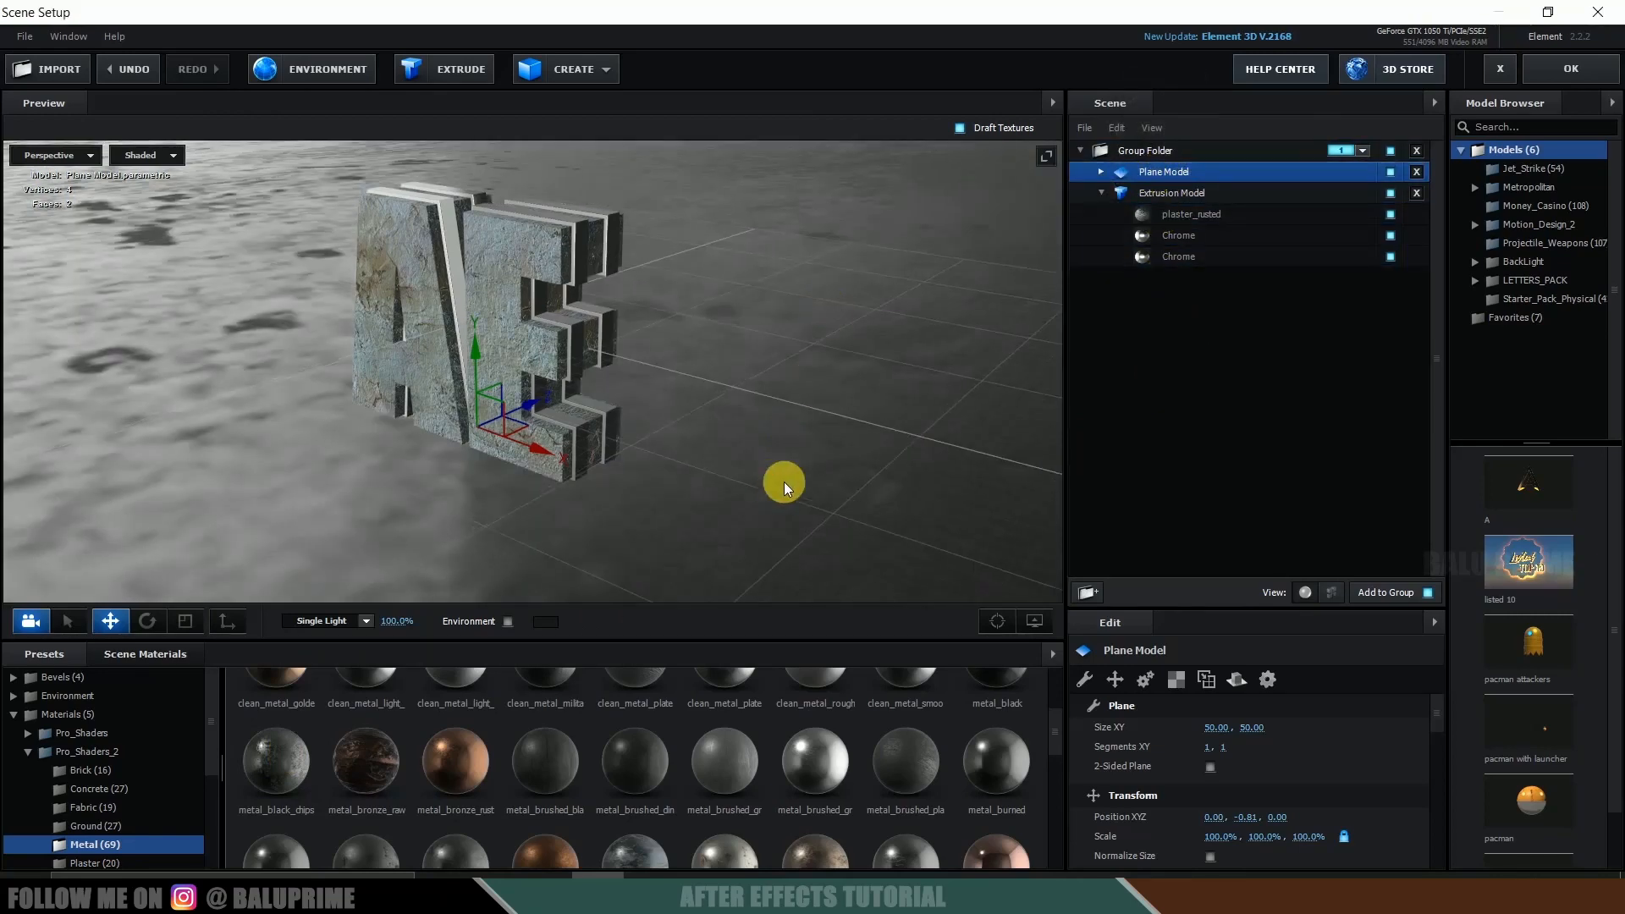
Set the plane model's UV Repeat to 20 by 20 so its metal texture tiles more finely.
left_click_drag(784, 481, 956, 440)
left_click(1174, 686)
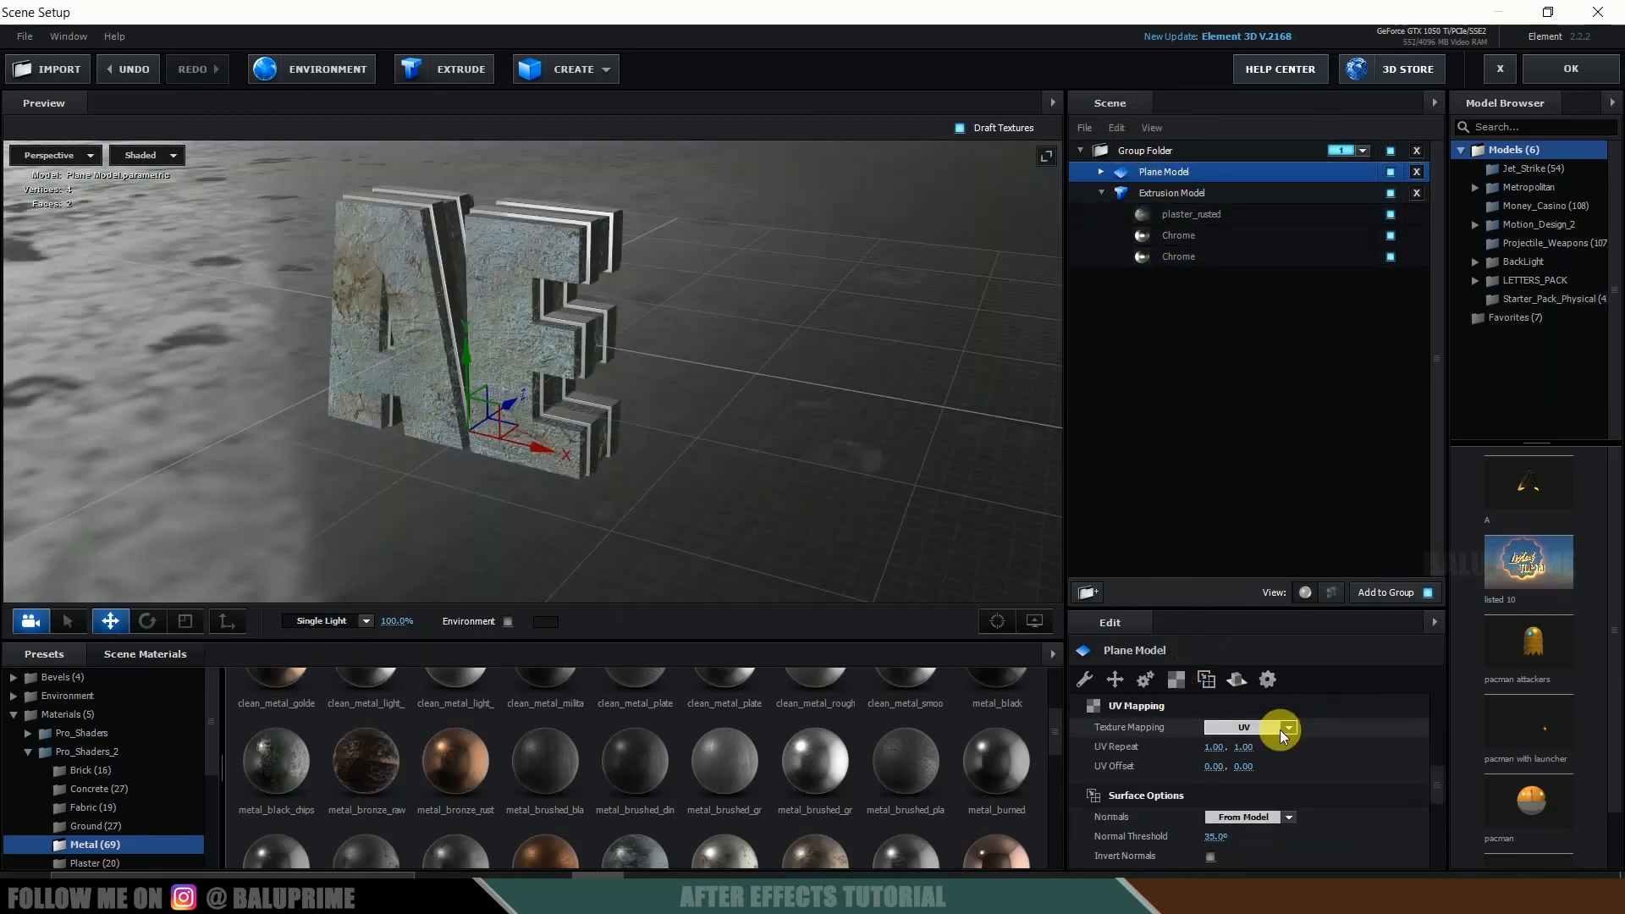
type("2")
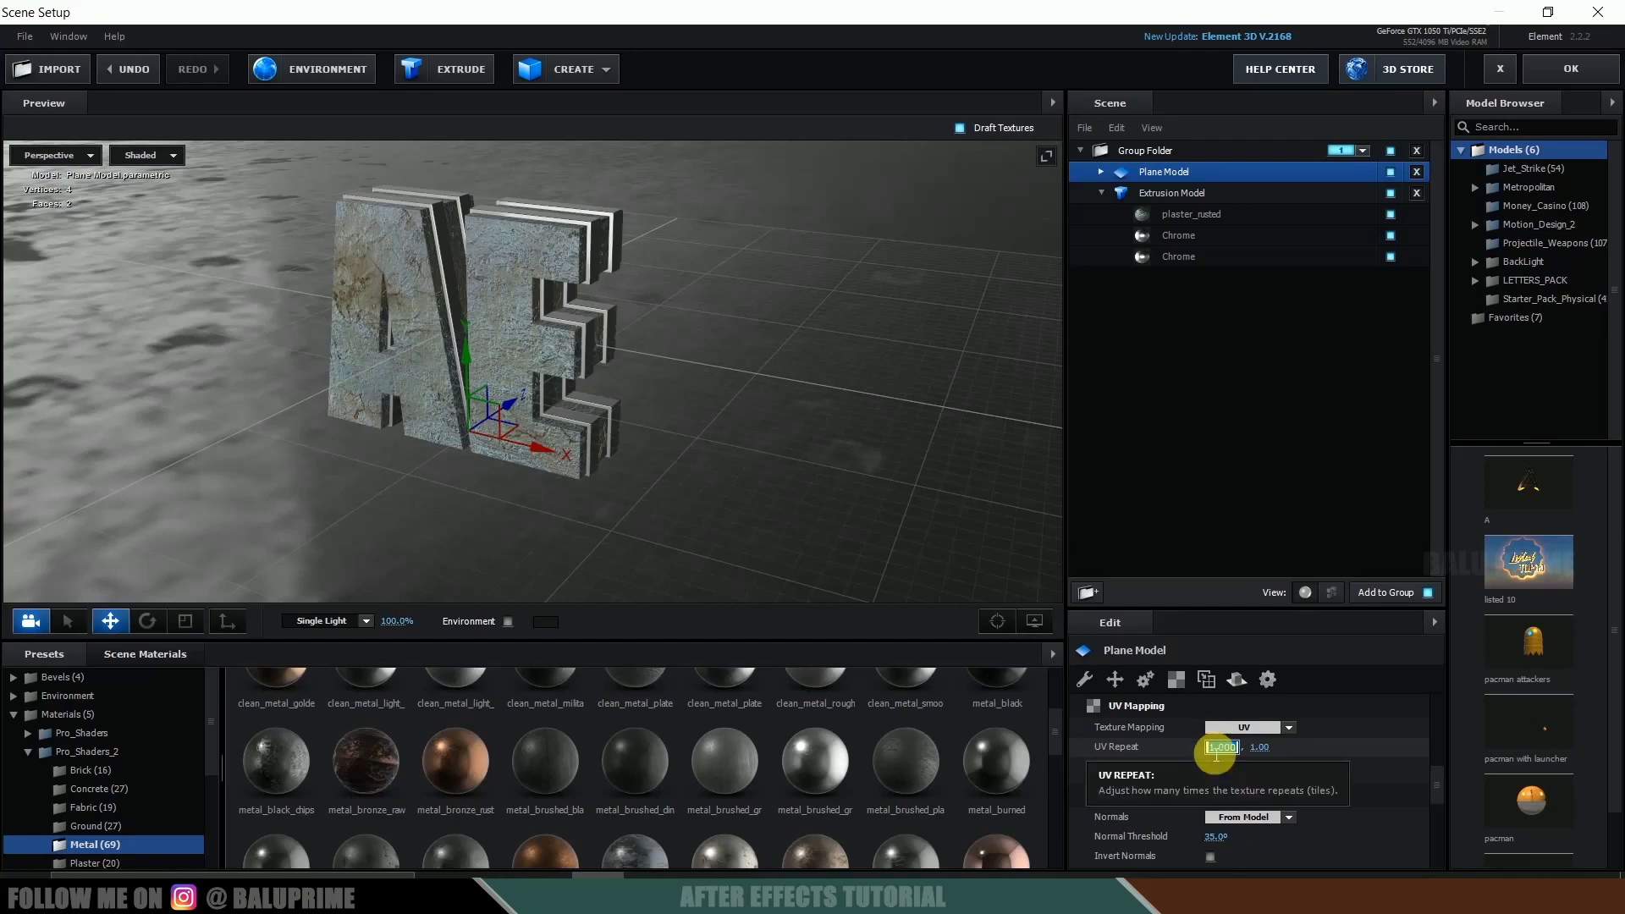
type("0")
key("Return")
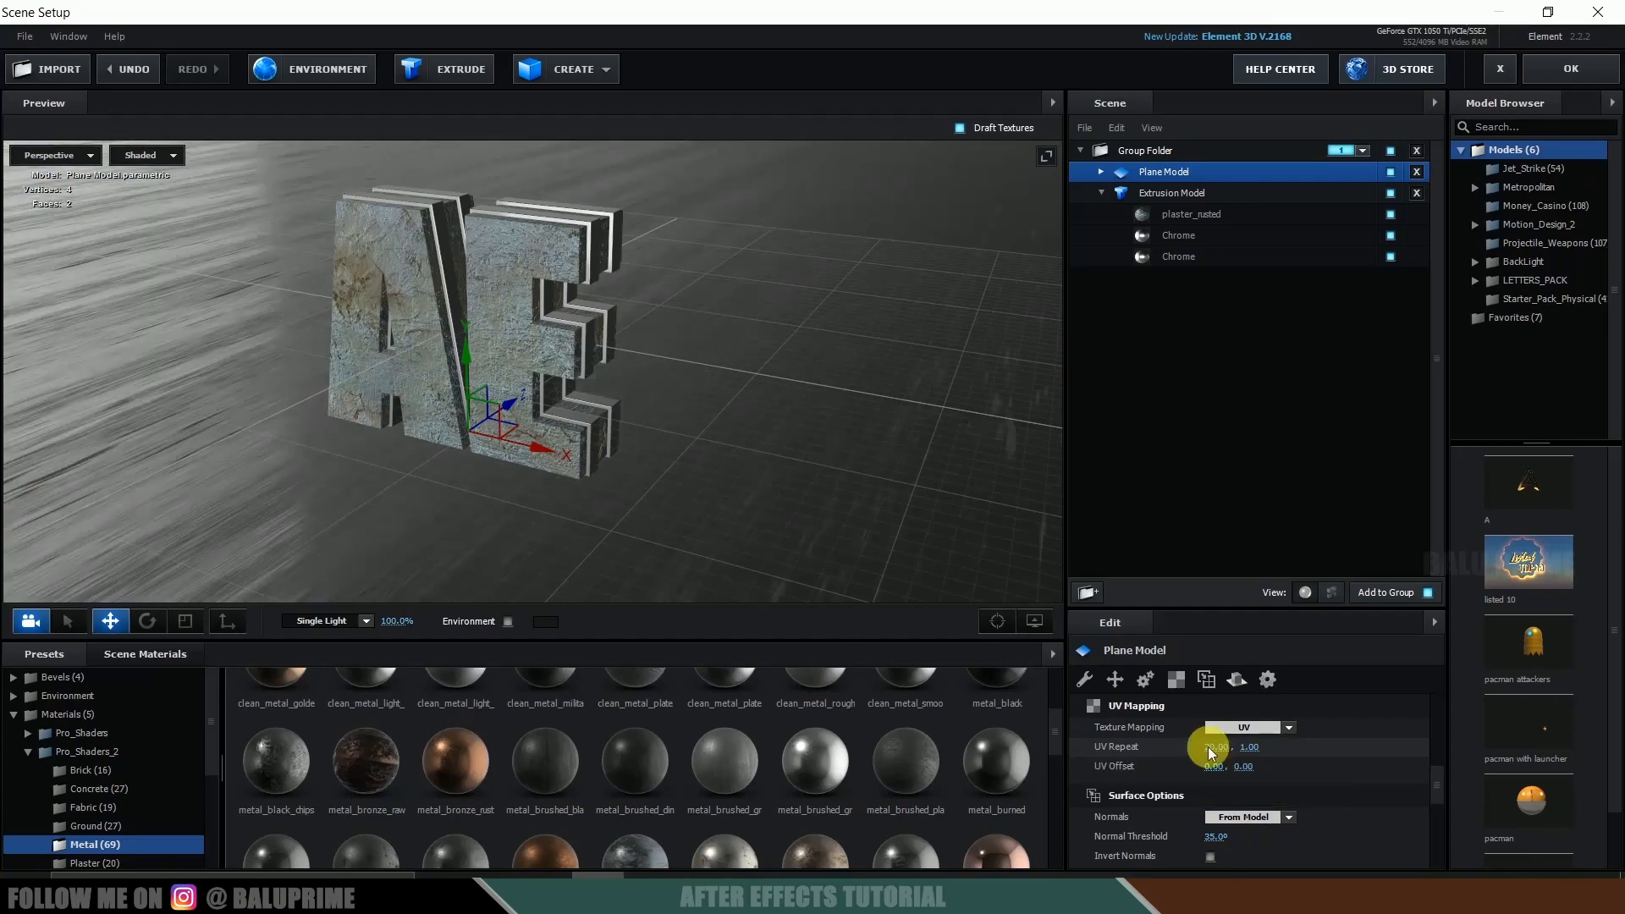
type("20")
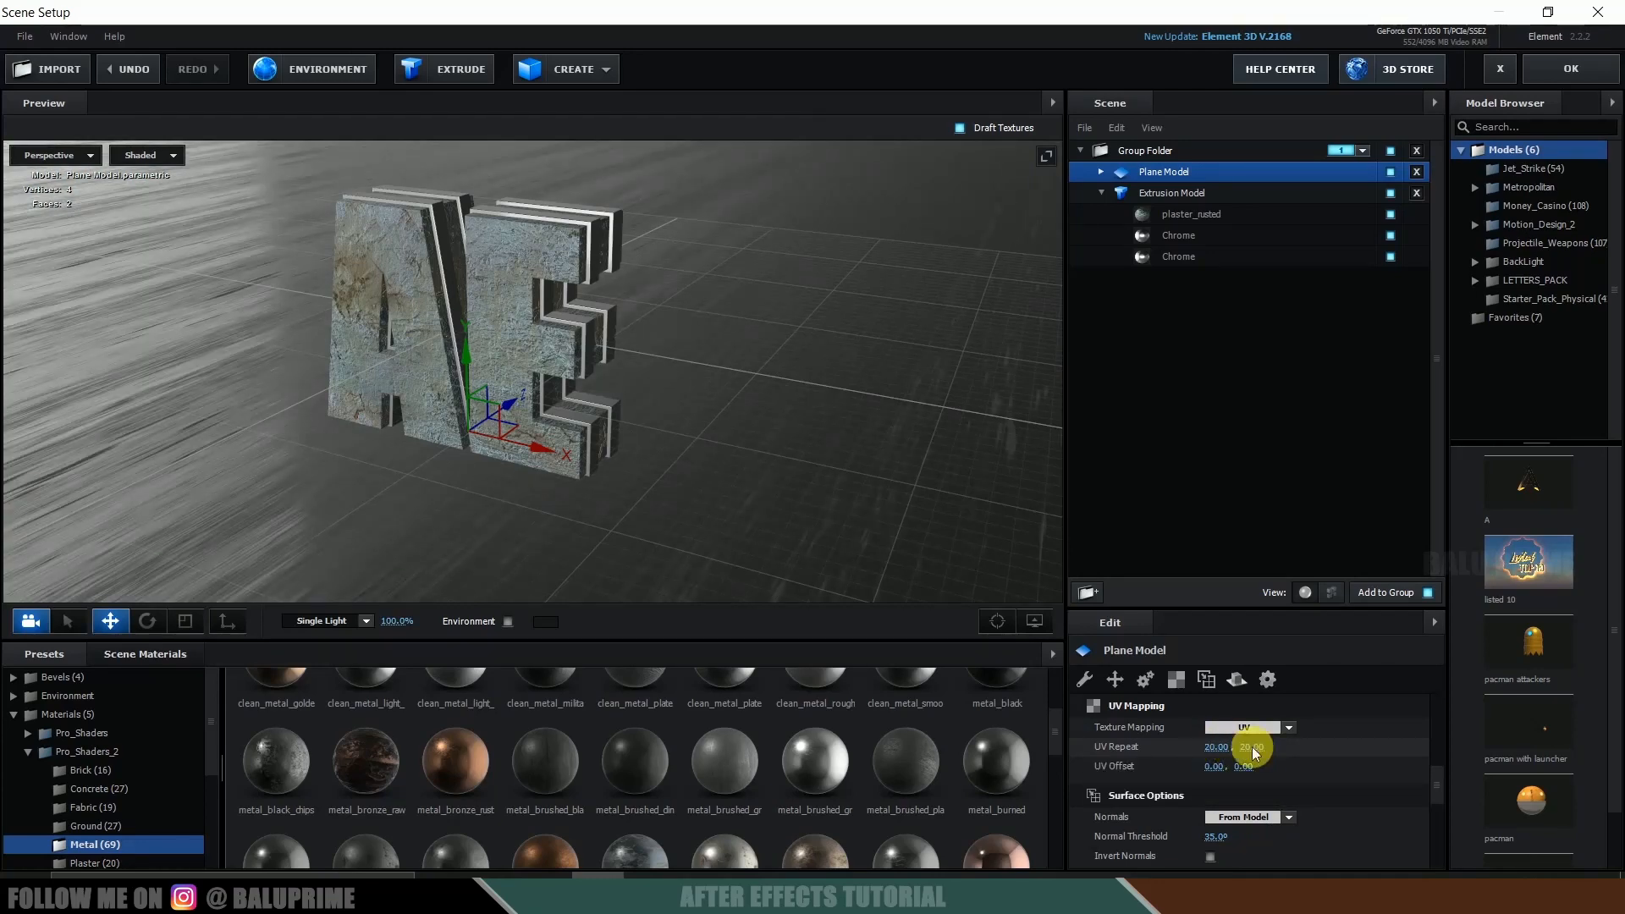
key("Return")
Set the plane model's Reflect Mode to Mirror Surface and inspect the text's reflection on the ground.
left_click_drag(857, 379, 876, 401)
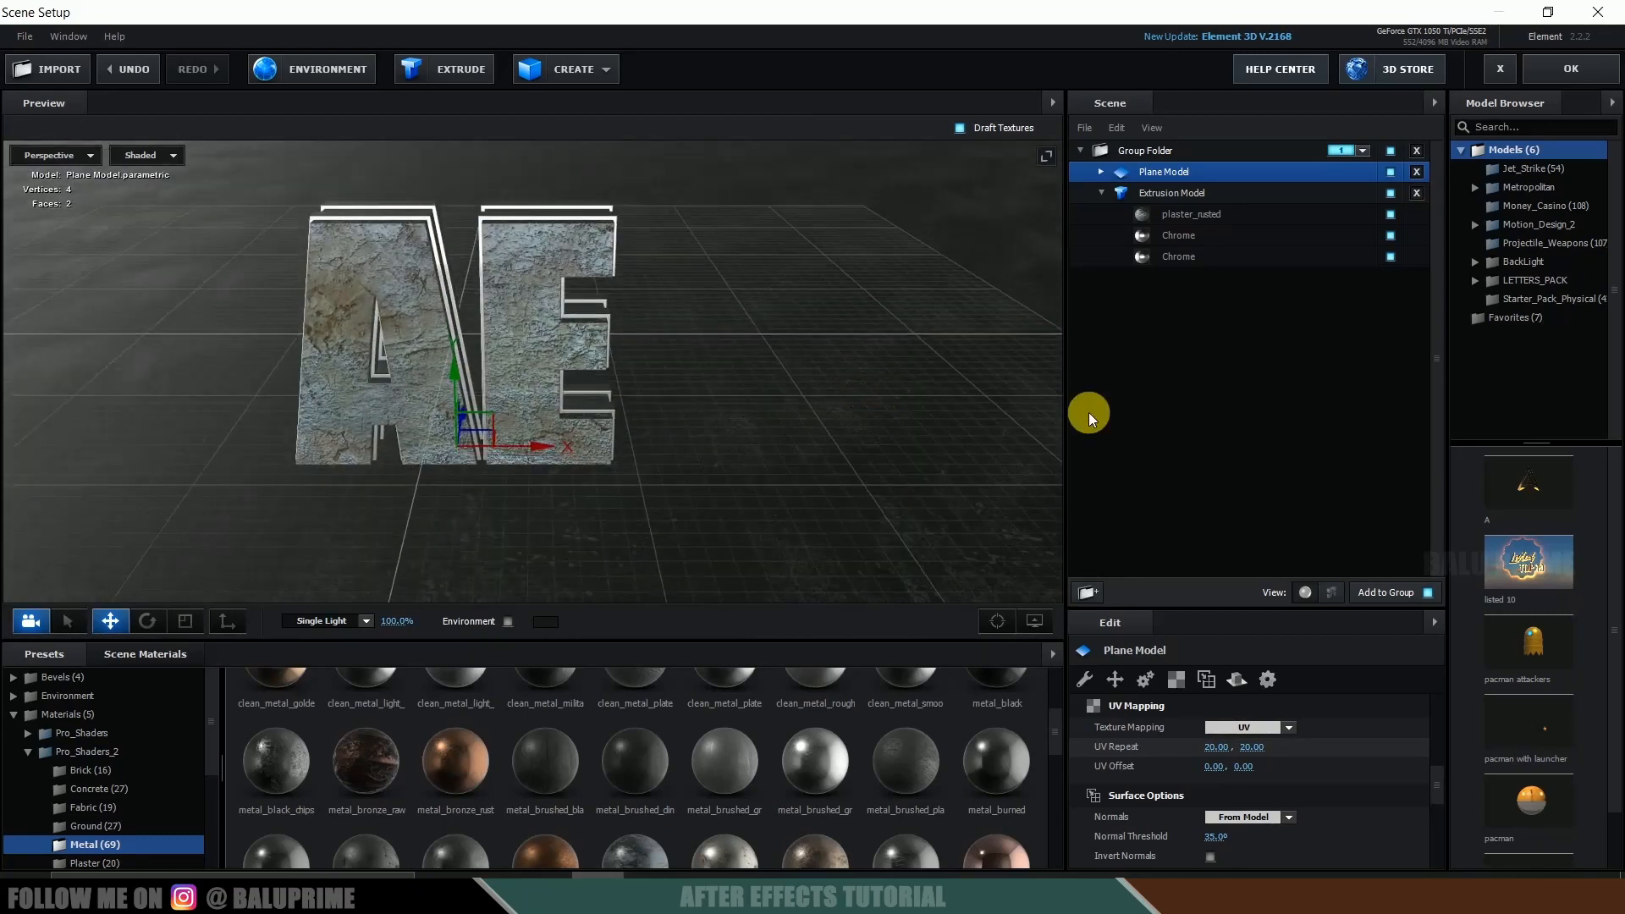
left_click(1234, 681)
left_click(1257, 728)
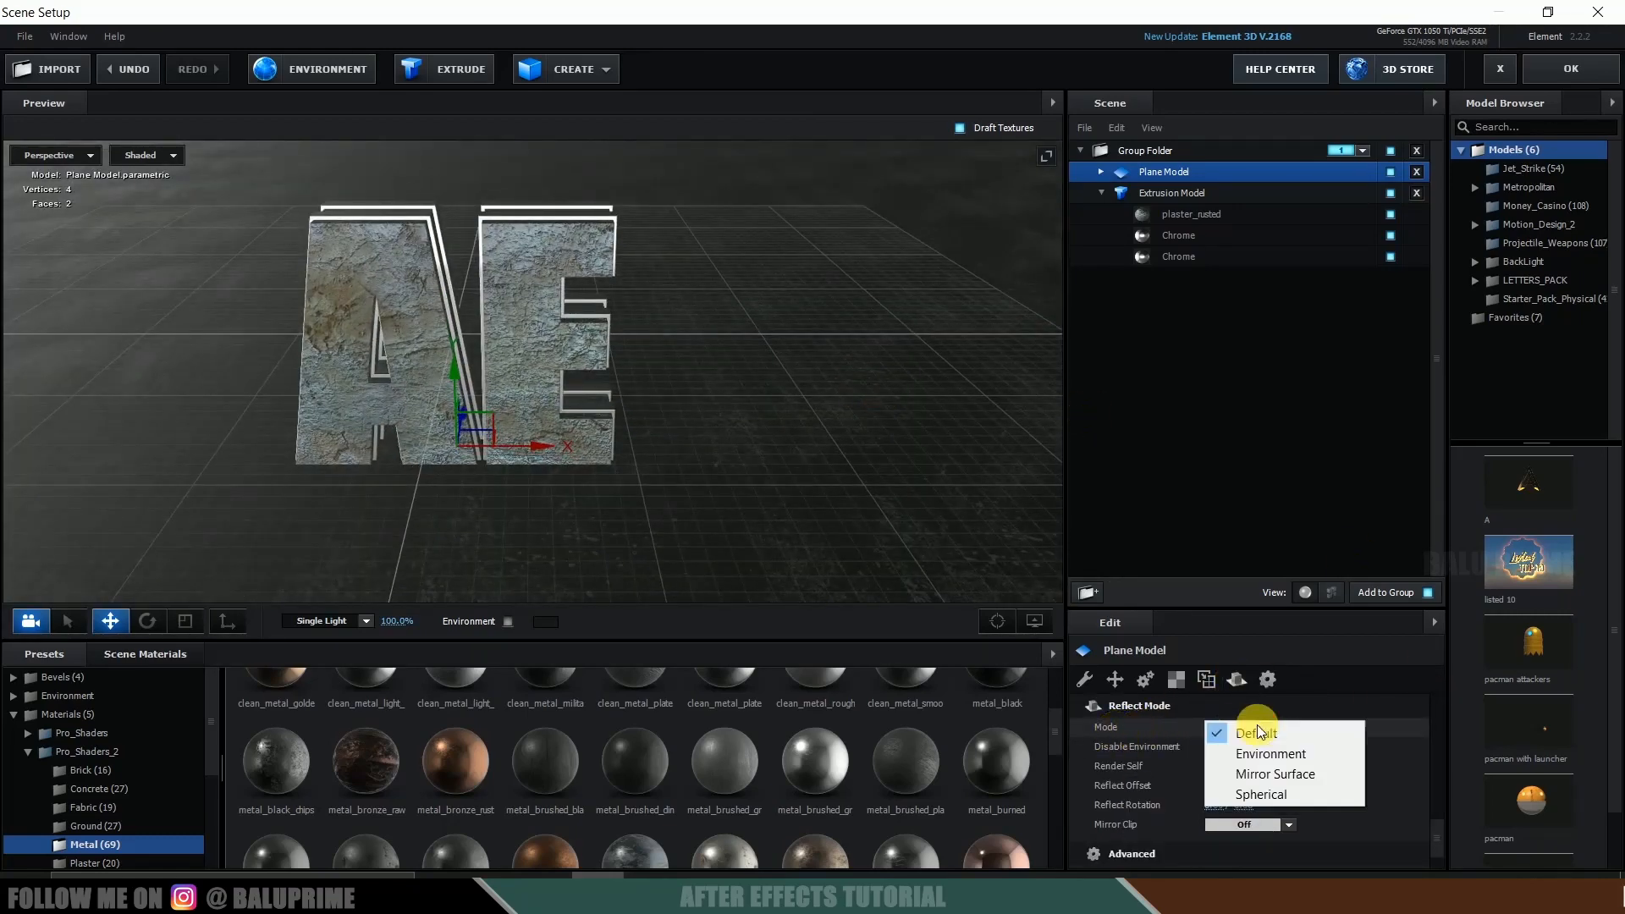
left_click(1303, 772)
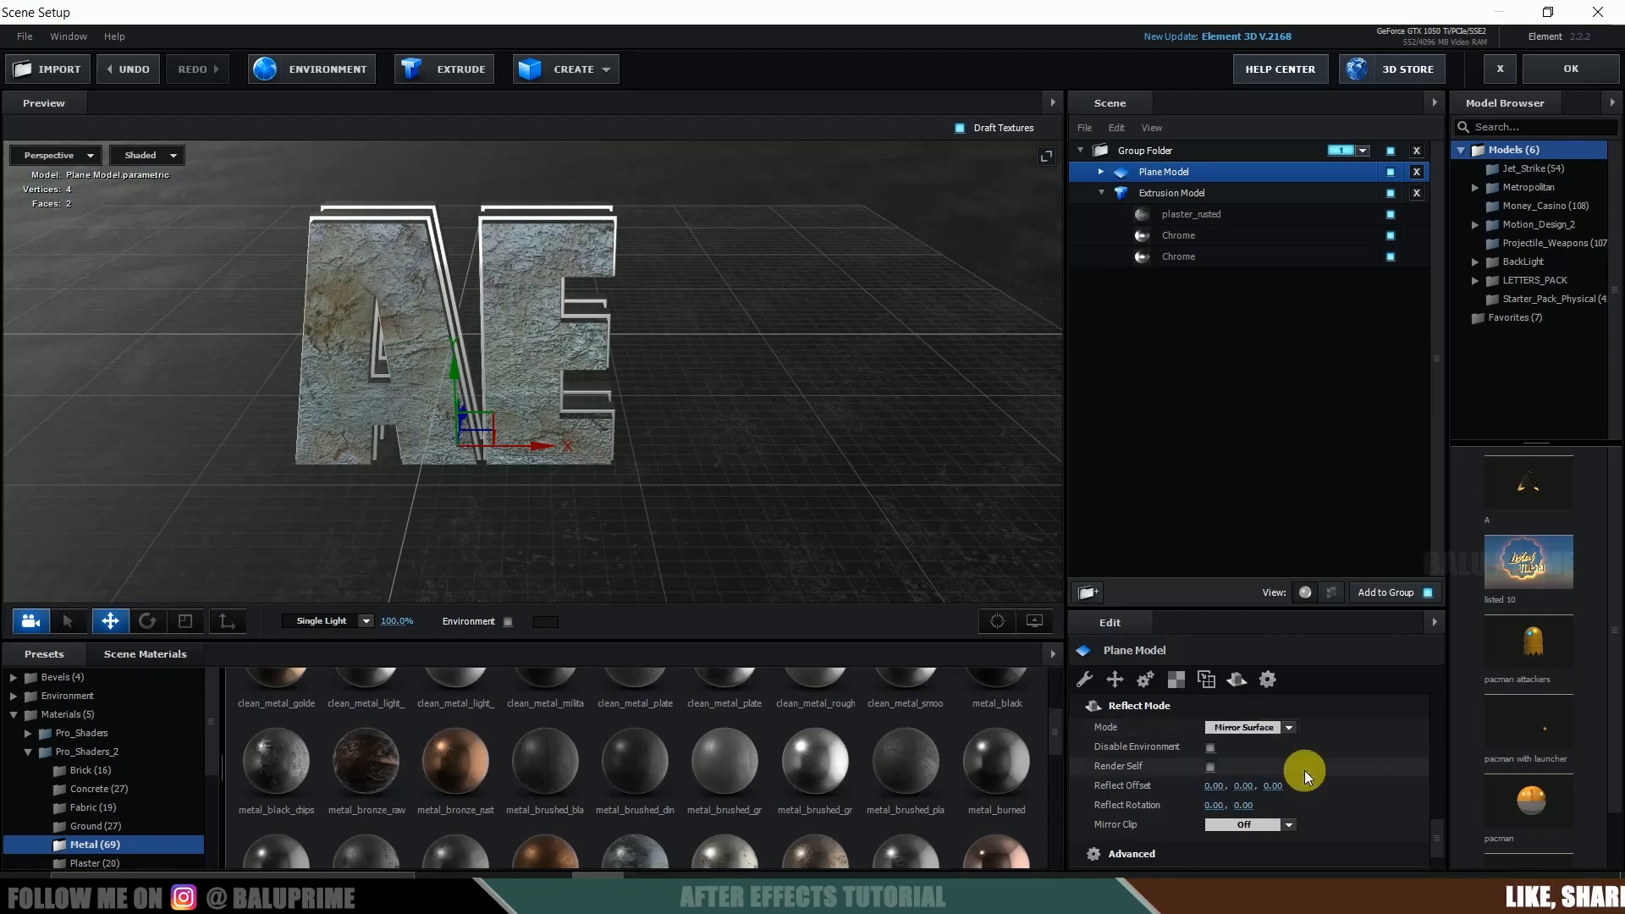
left_click_drag(770, 386, 777, 506)
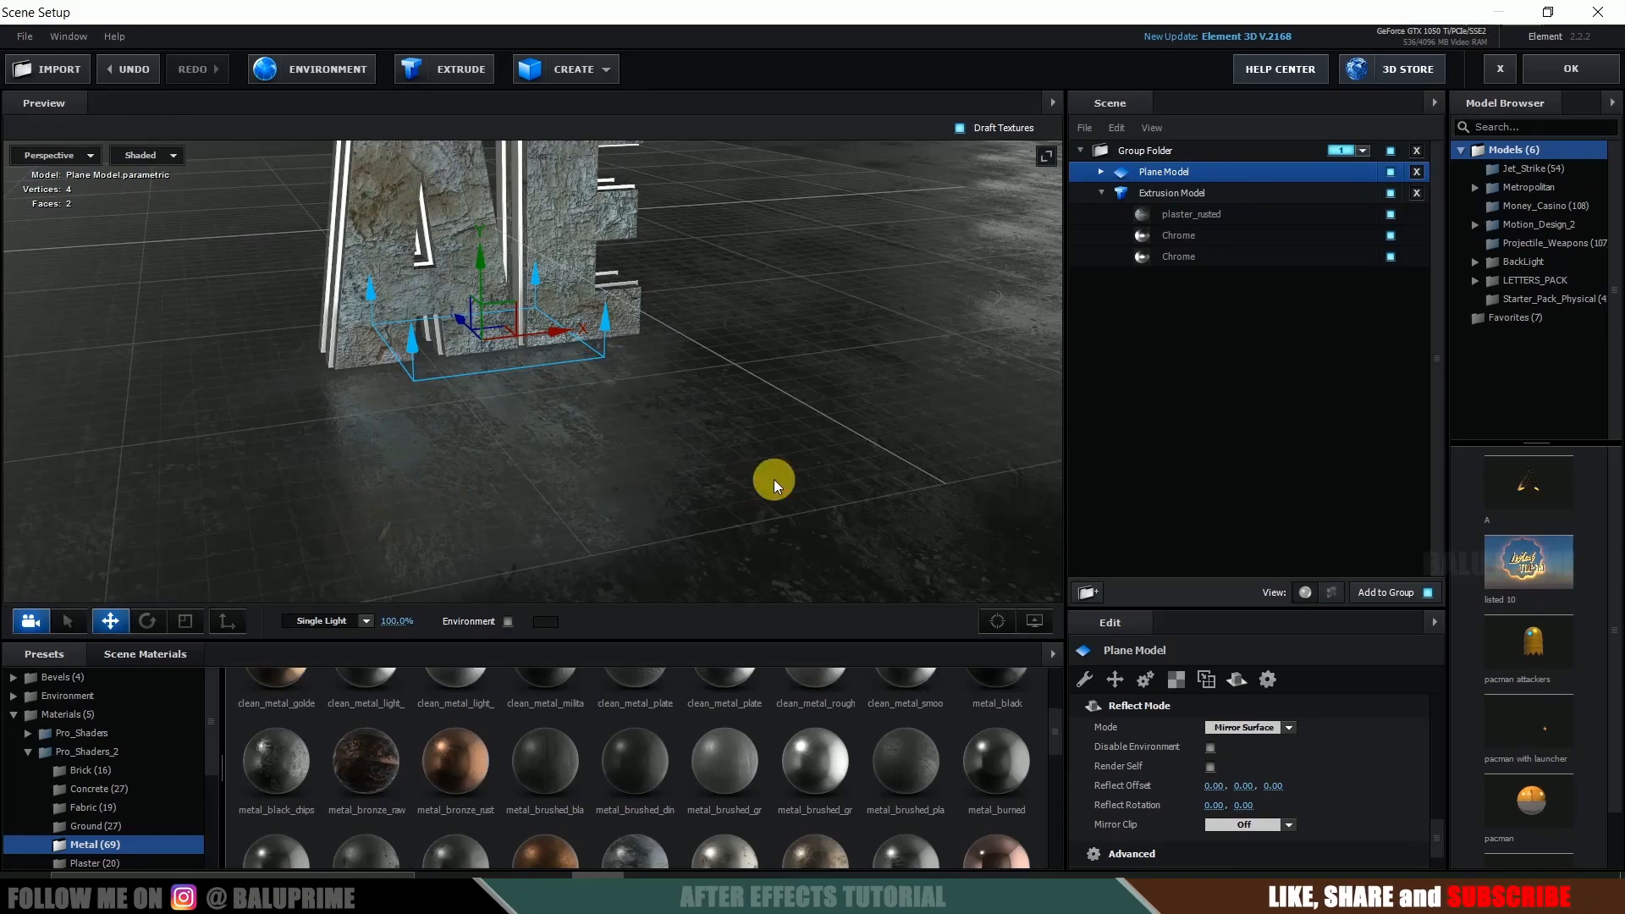
left_click_drag(774, 479, 754, 521)
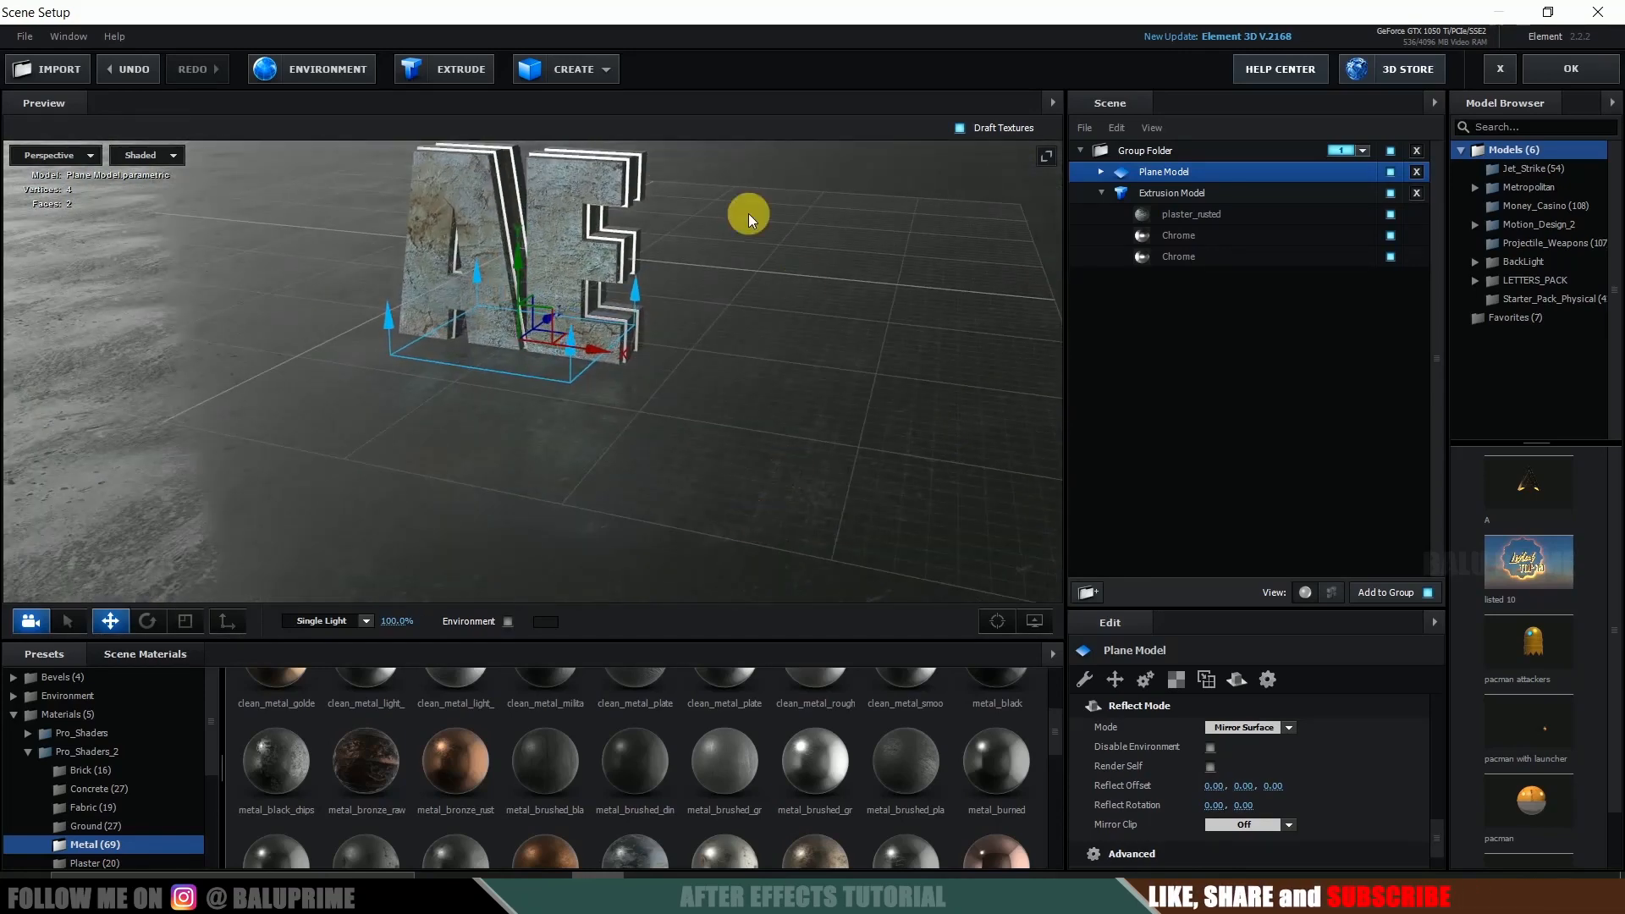
Accept the scene setup and hide the flat AE text layer in the composition.
left_click(1571, 68)
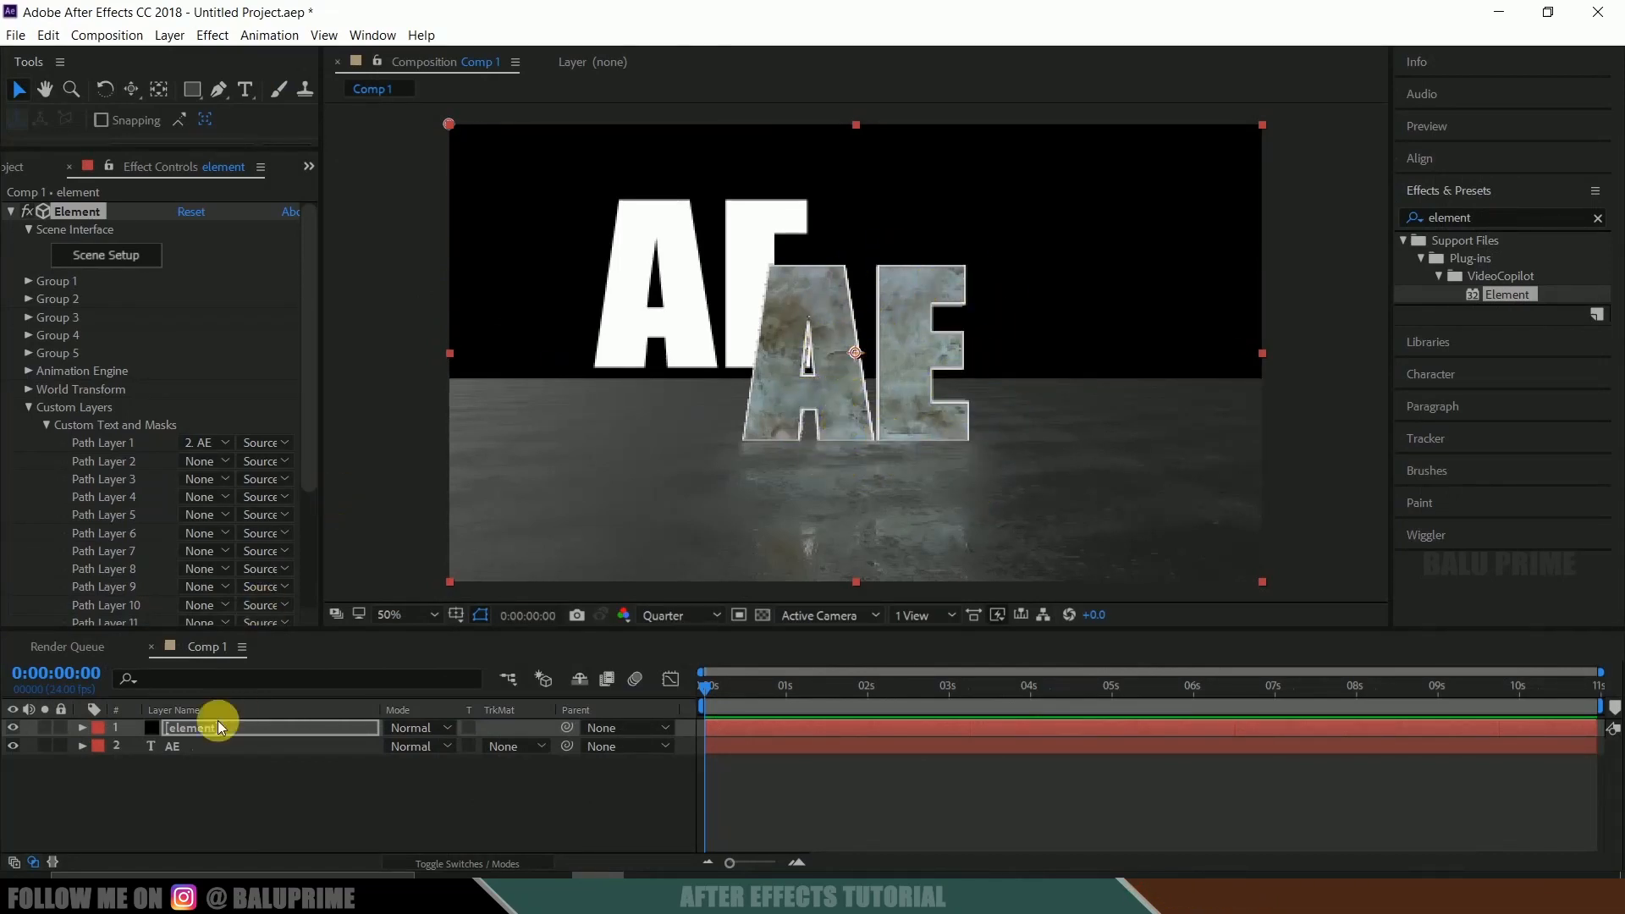
left_click(177, 745)
left_click(13, 745)
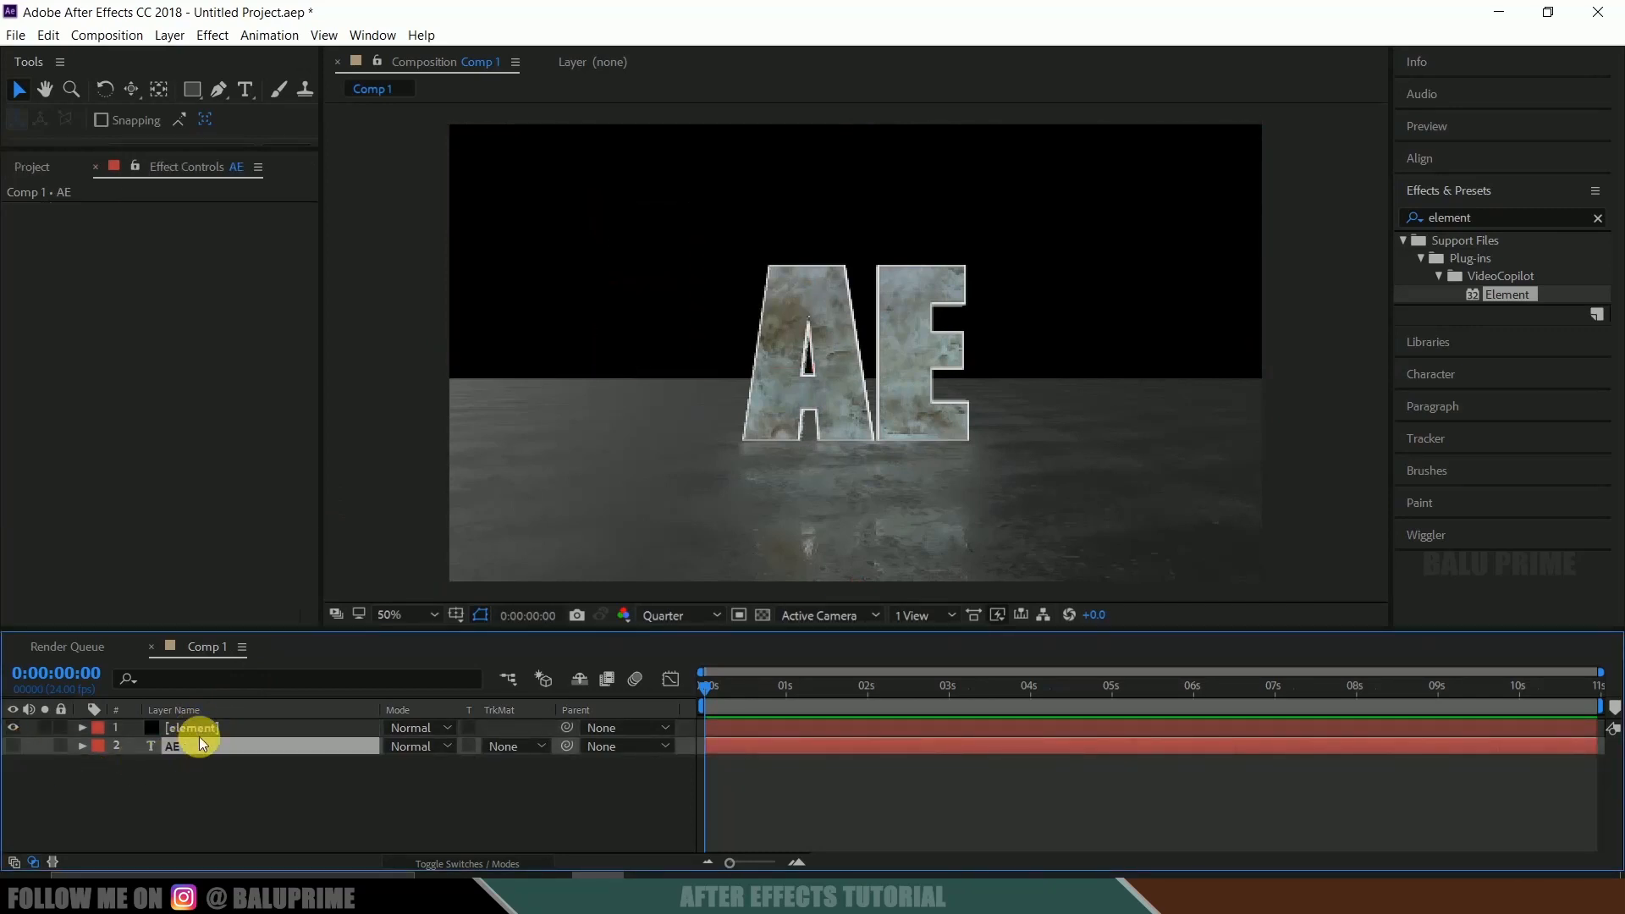
Add a two-node camera layer named Camera 1 with the 35mm preset.
left_click(193, 726)
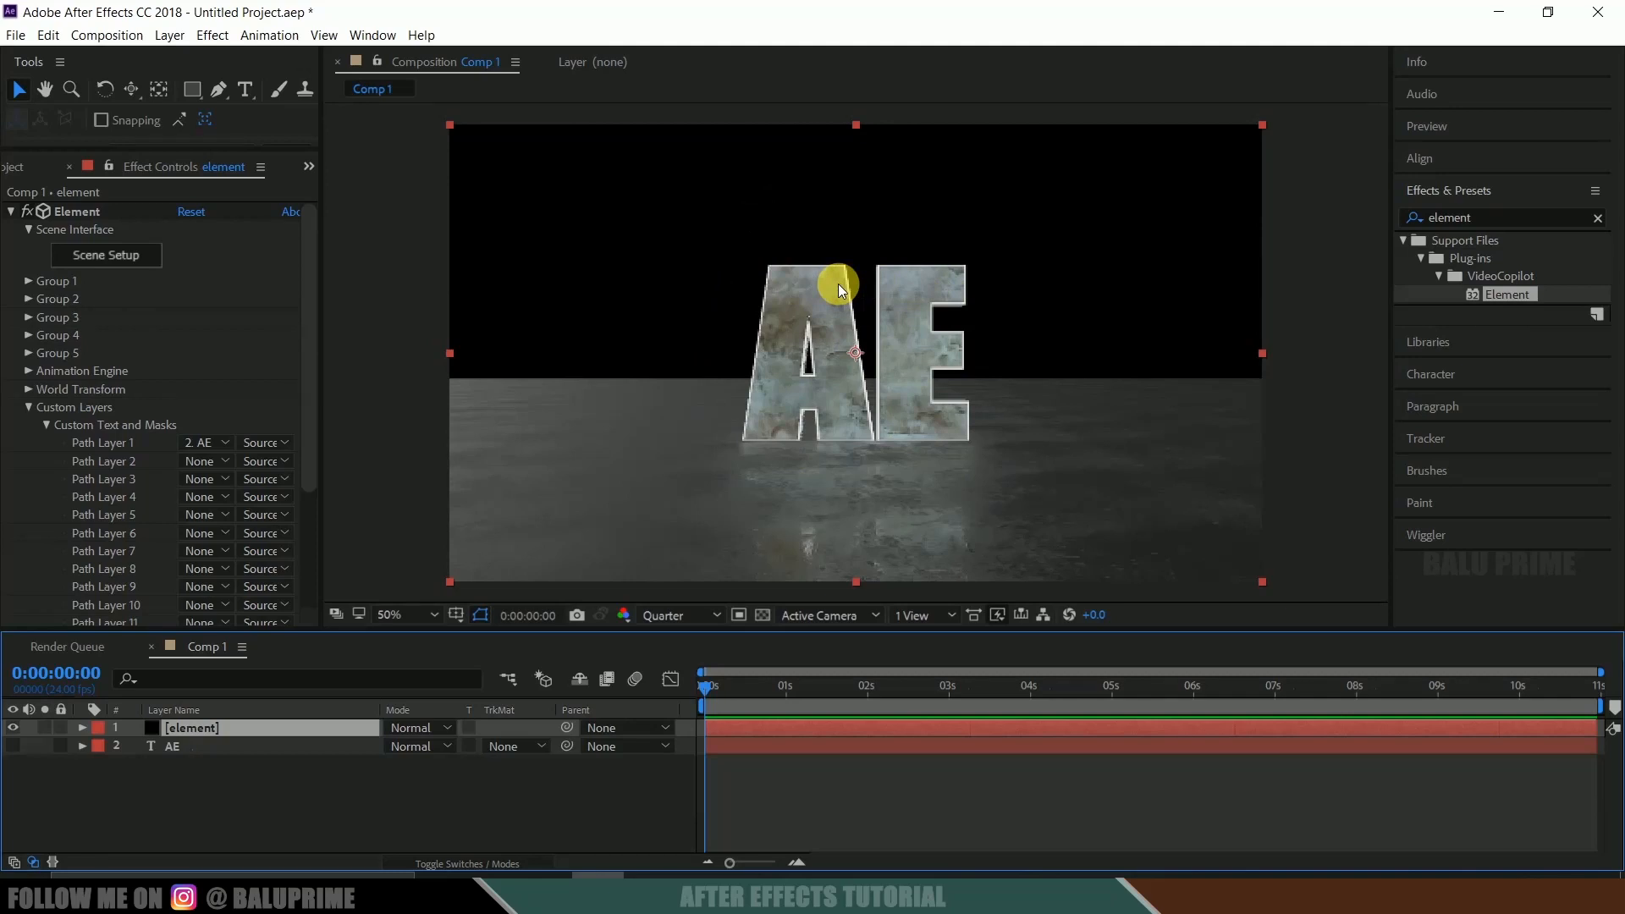
left_click(170, 36)
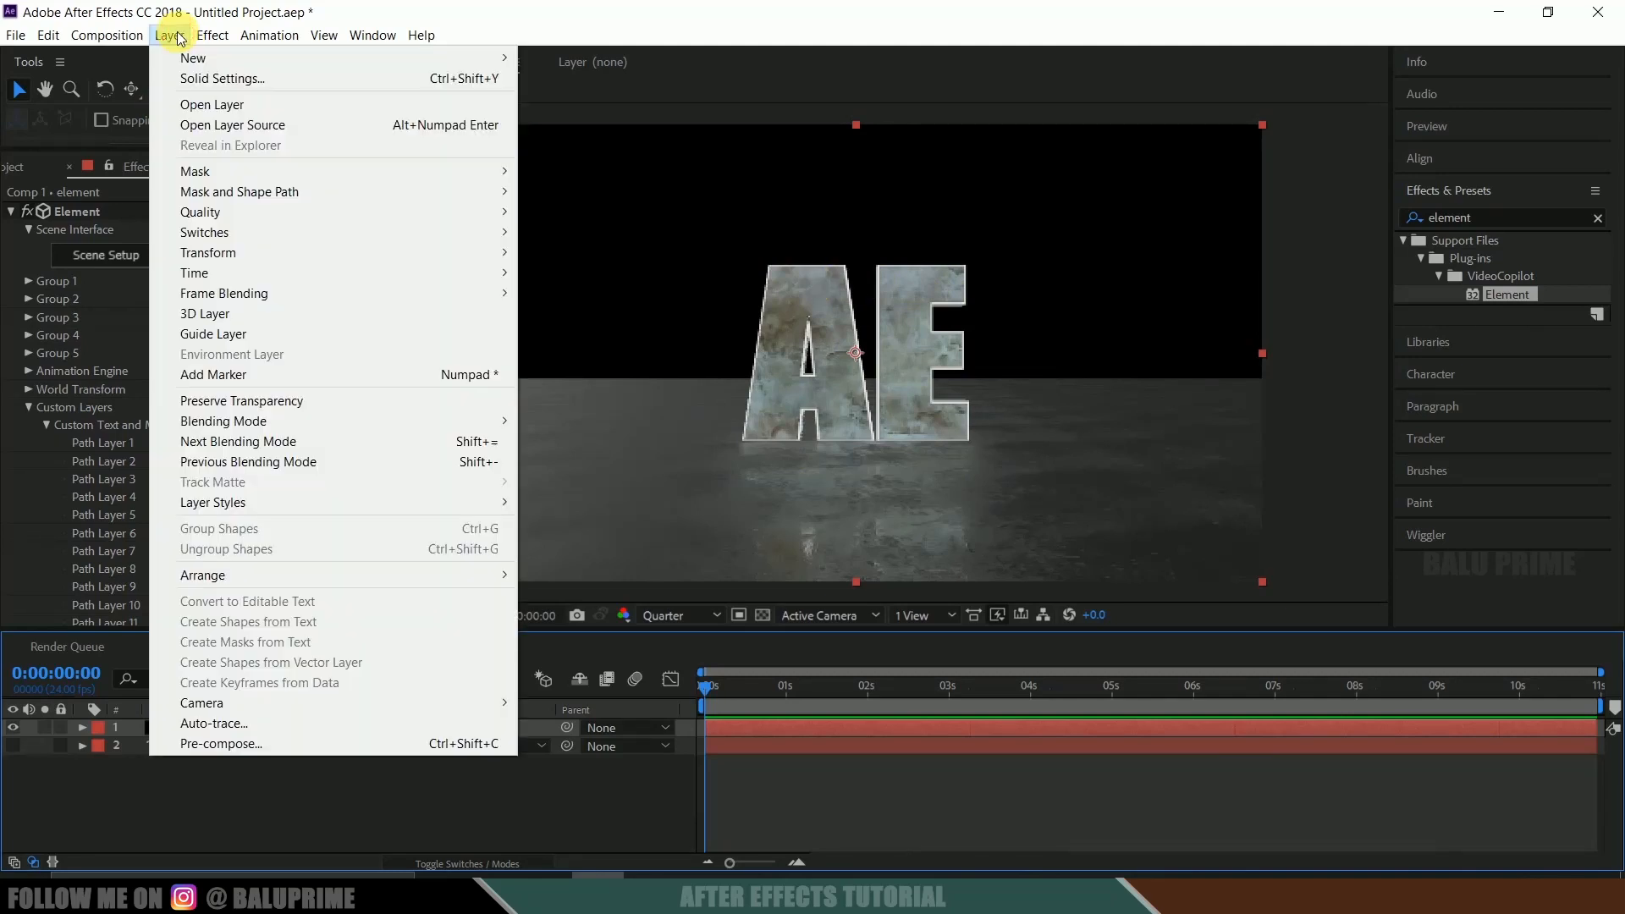
mouse_move(193, 57)
left_click(584, 119)
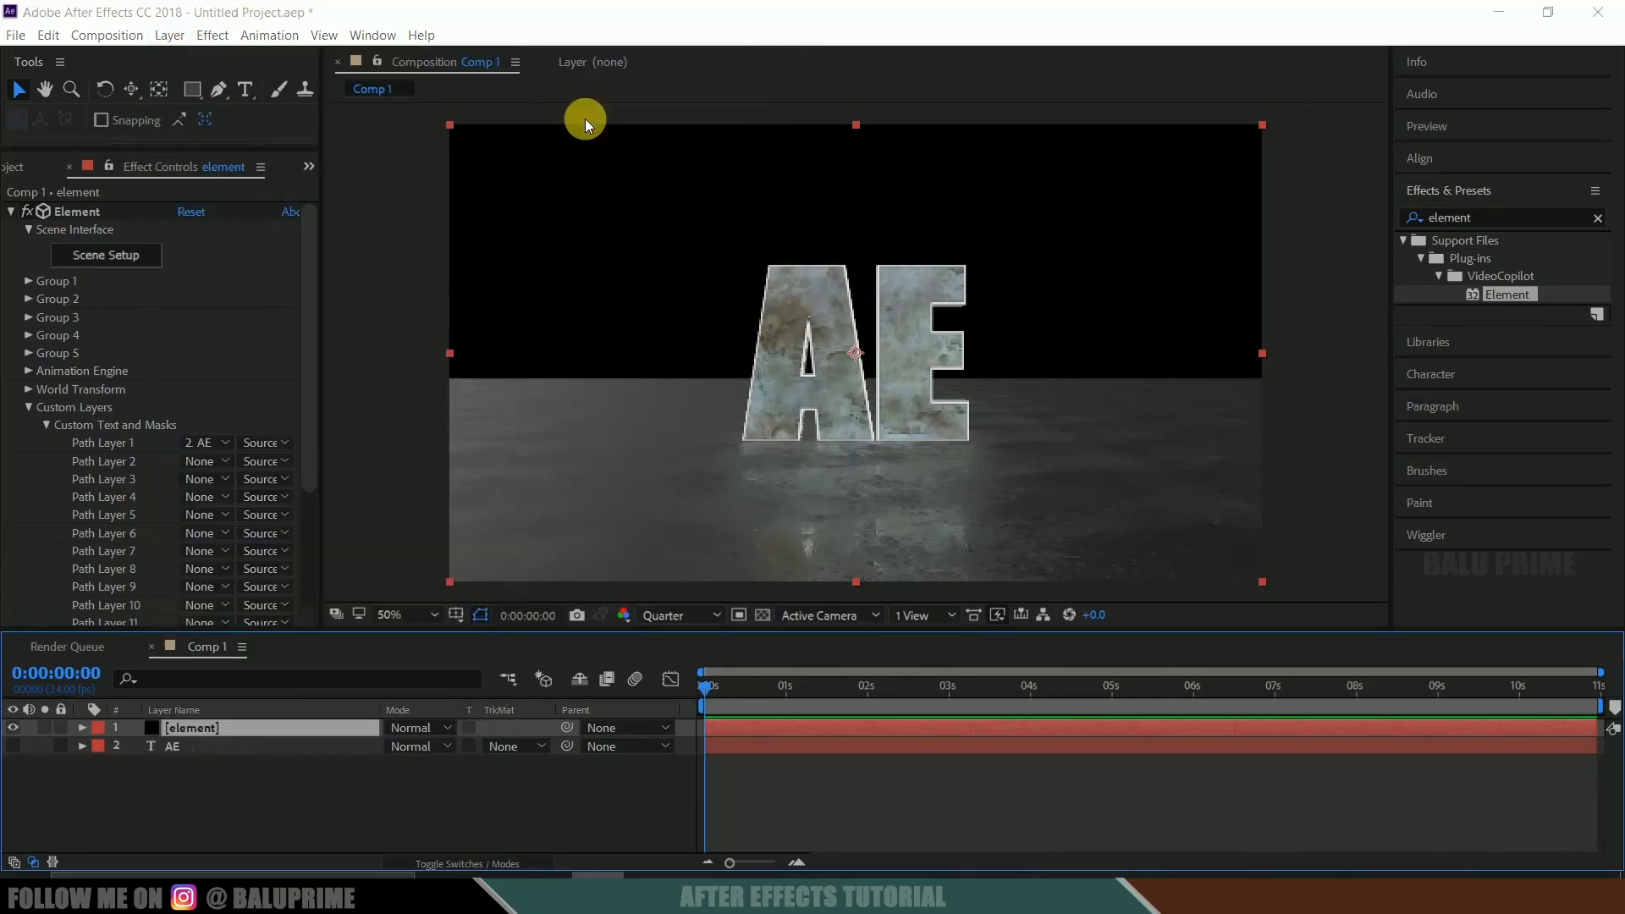
left_click(501, 279)
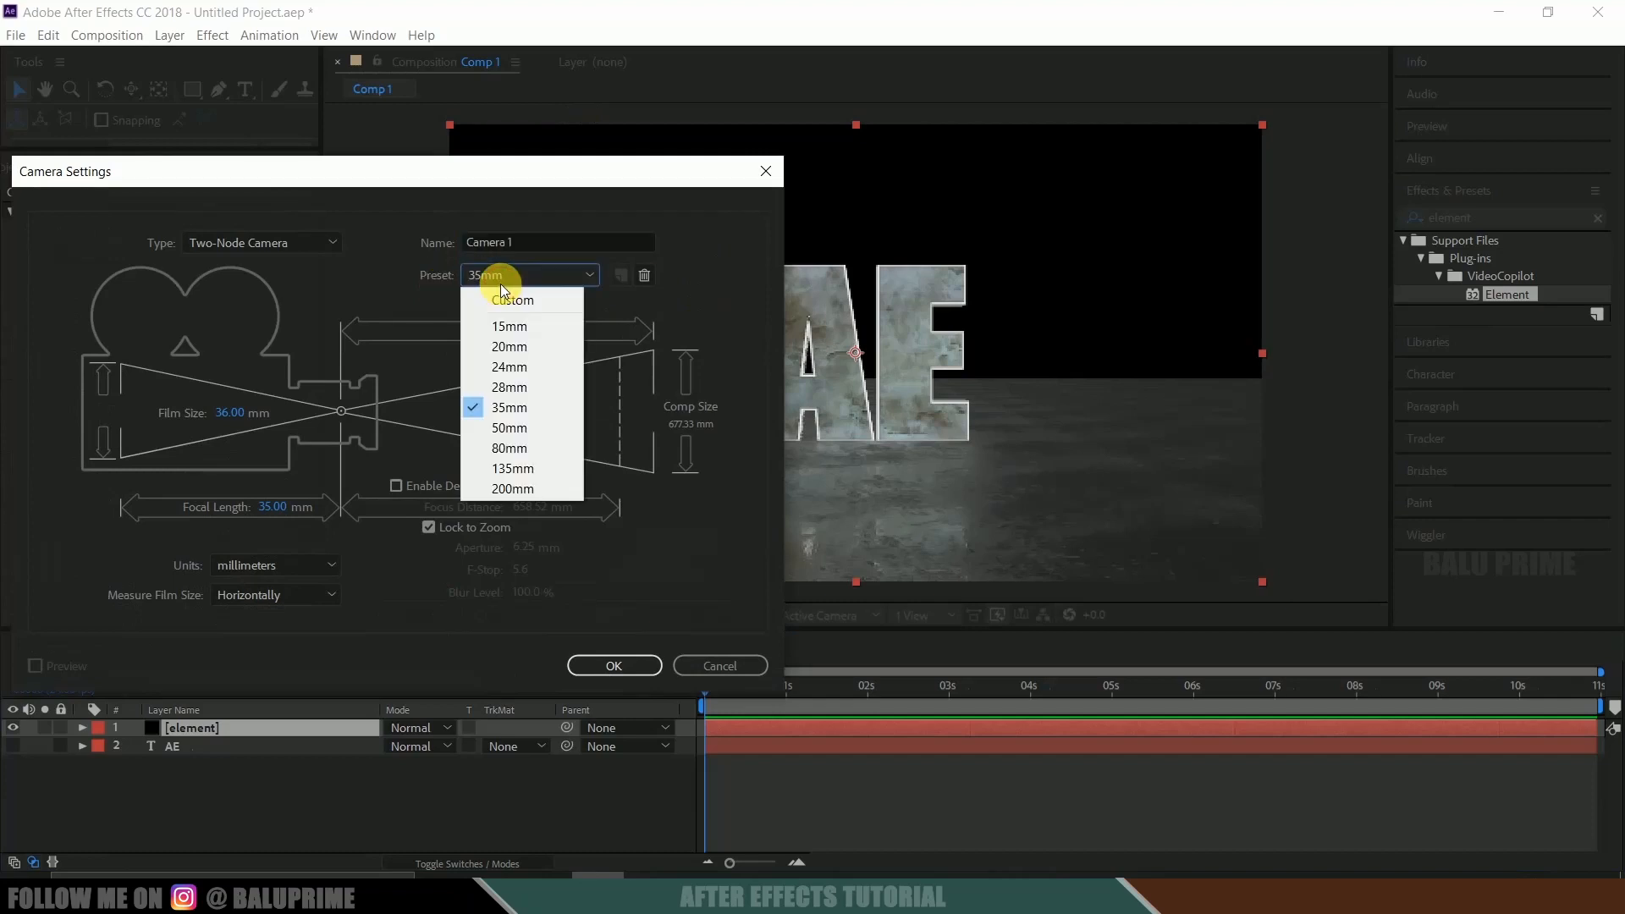
left_click(521, 409)
left_click(613, 666)
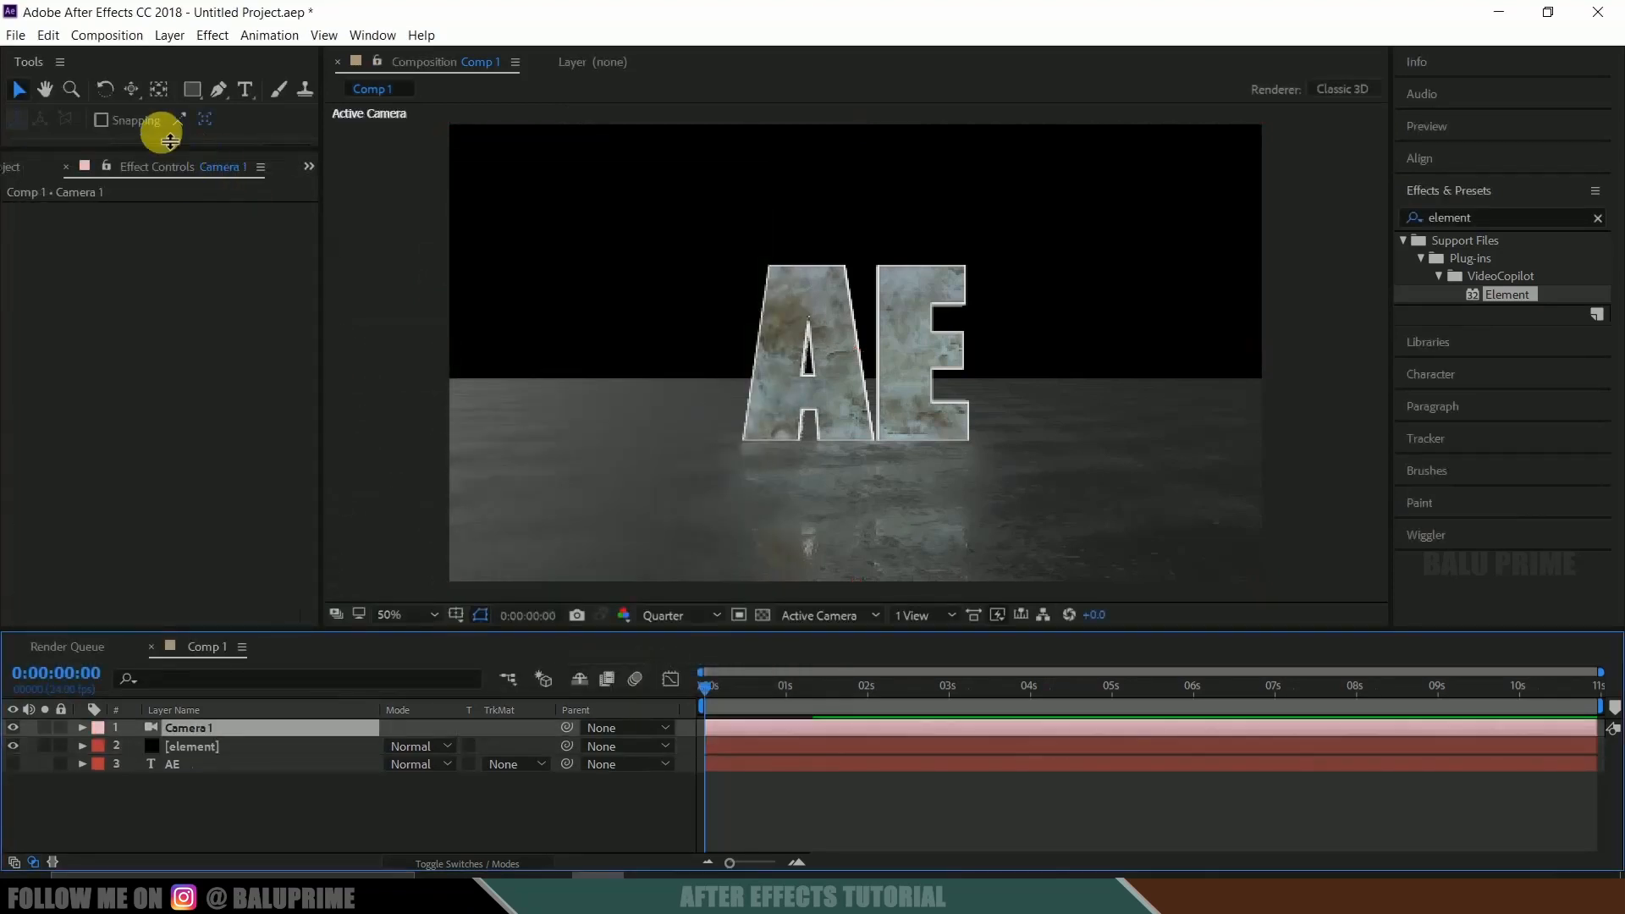
Try orbiting the camera around the AE text and undo the camera moves.
left_click(131, 90)
left_click_drag(955, 454, 865, 504)
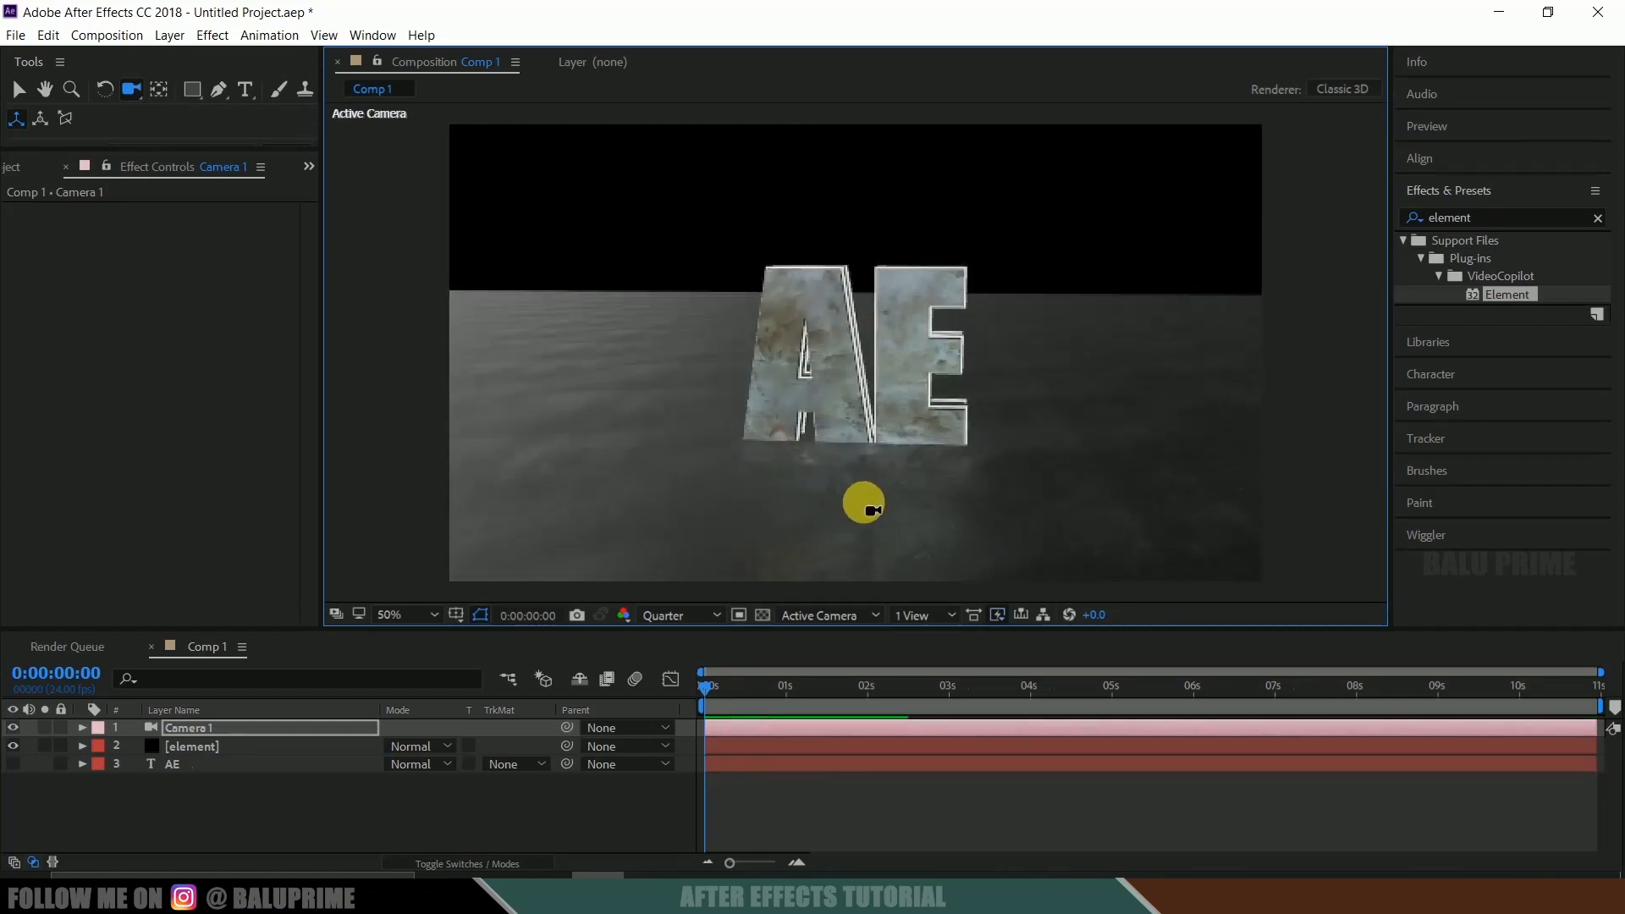
key("ctrl+z")
key("ctrl+z")
key("ctrl+z")
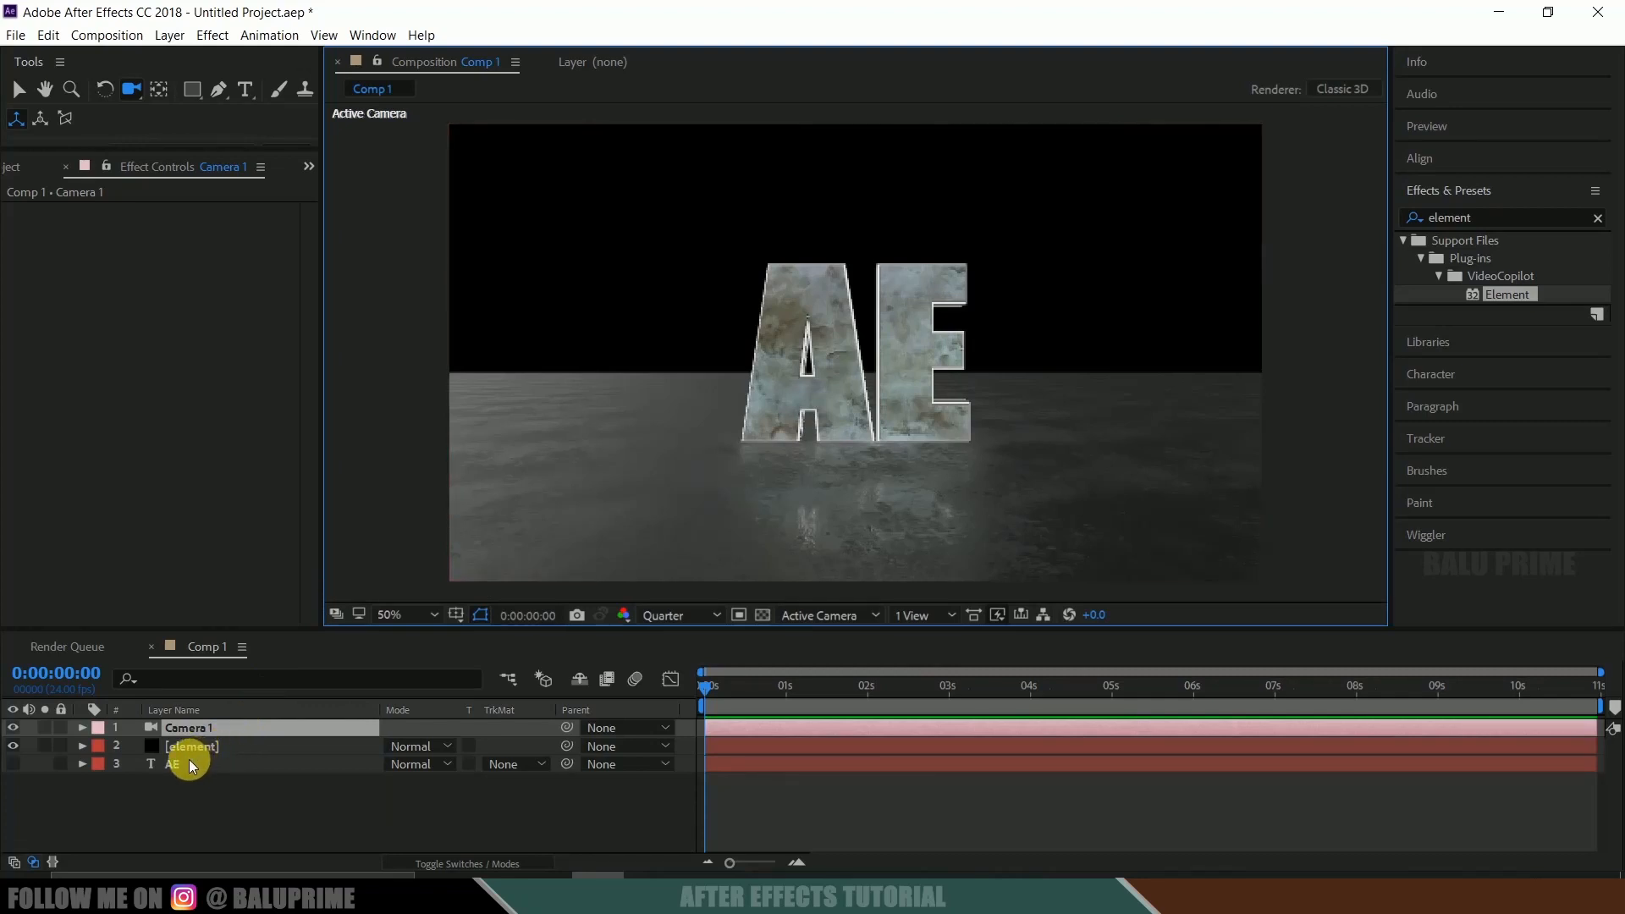
Create masks from the hidden AE text layer.
left_click(190, 764)
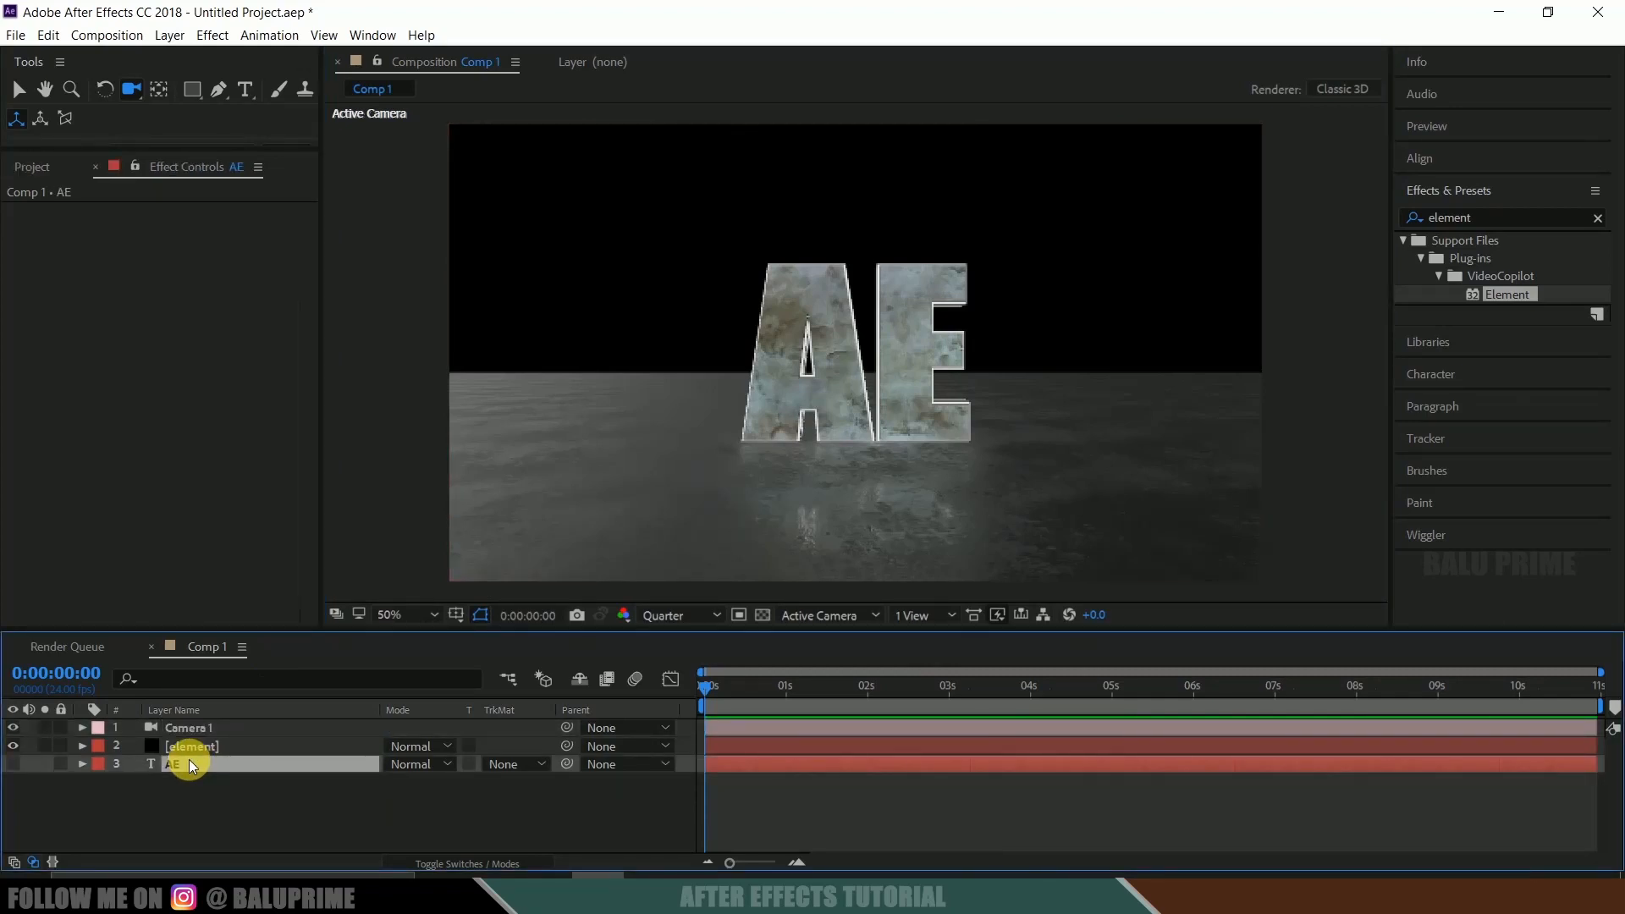
right_click(191, 766)
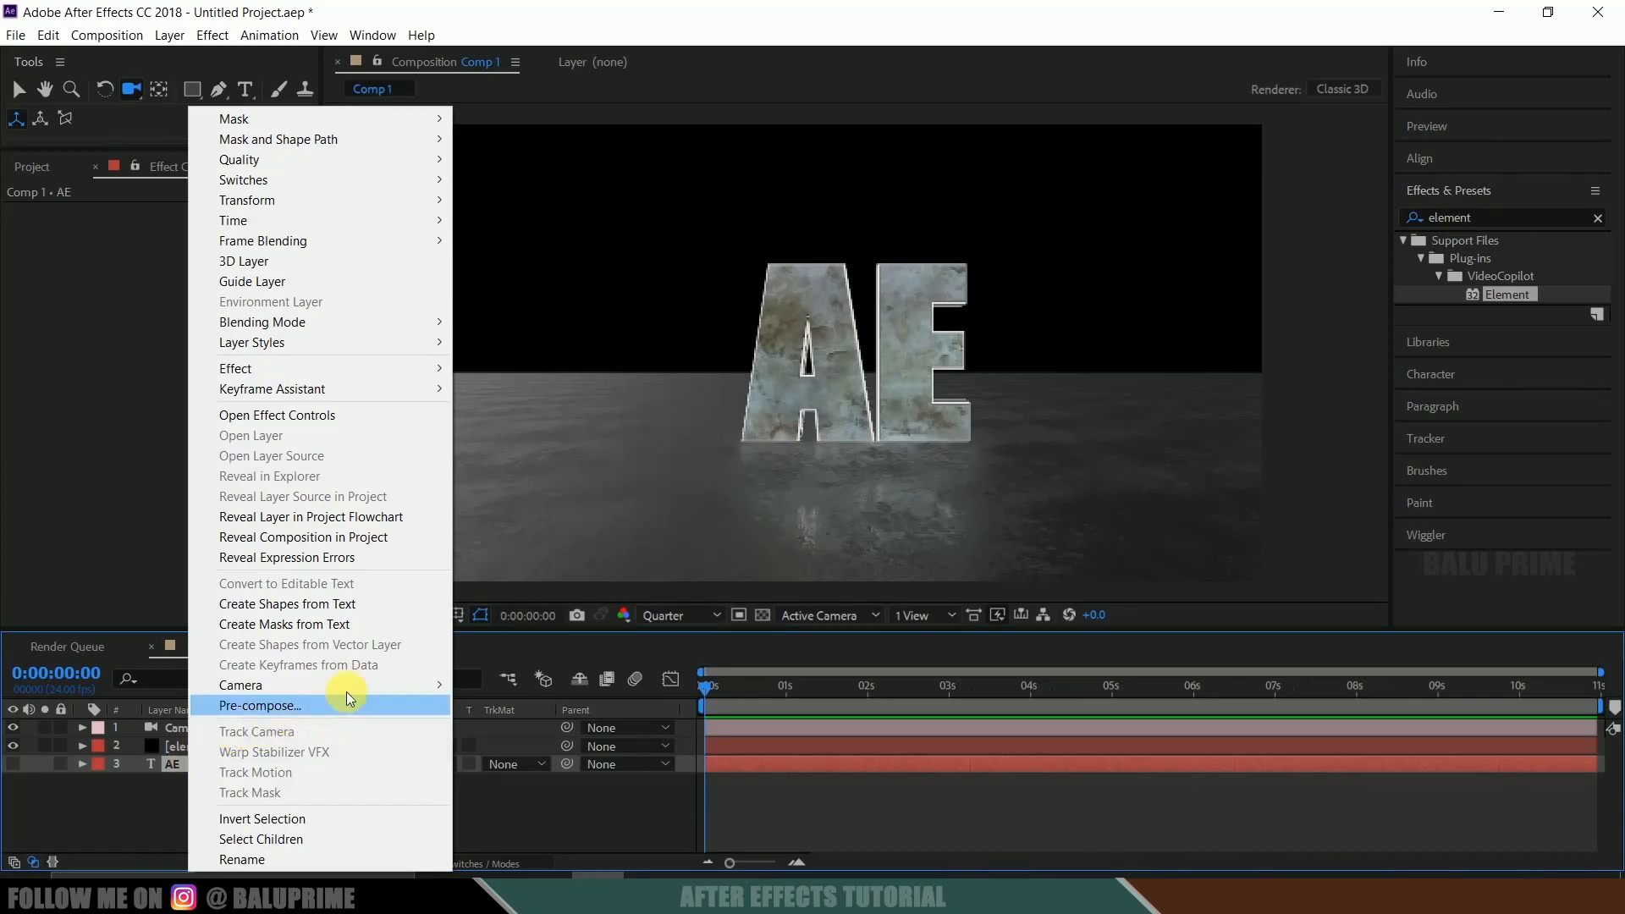
left_click(301, 626)
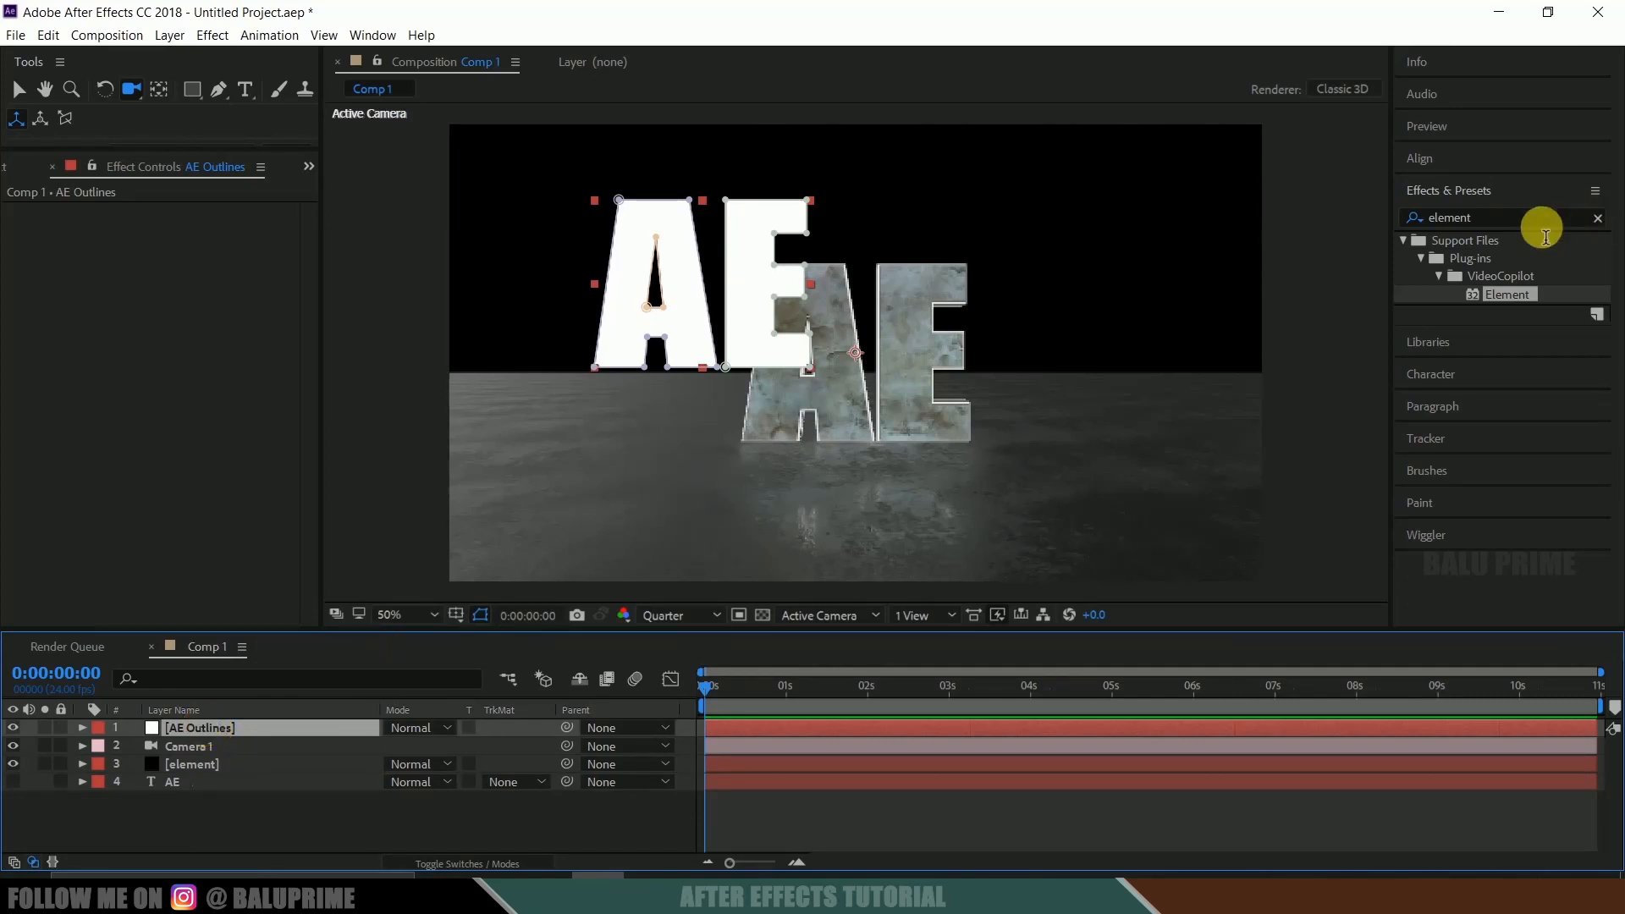
Find the Saber effect and apply it to the AE Outlines layer.
left_click_drag(1535, 222, 1375, 220)
type("saber")
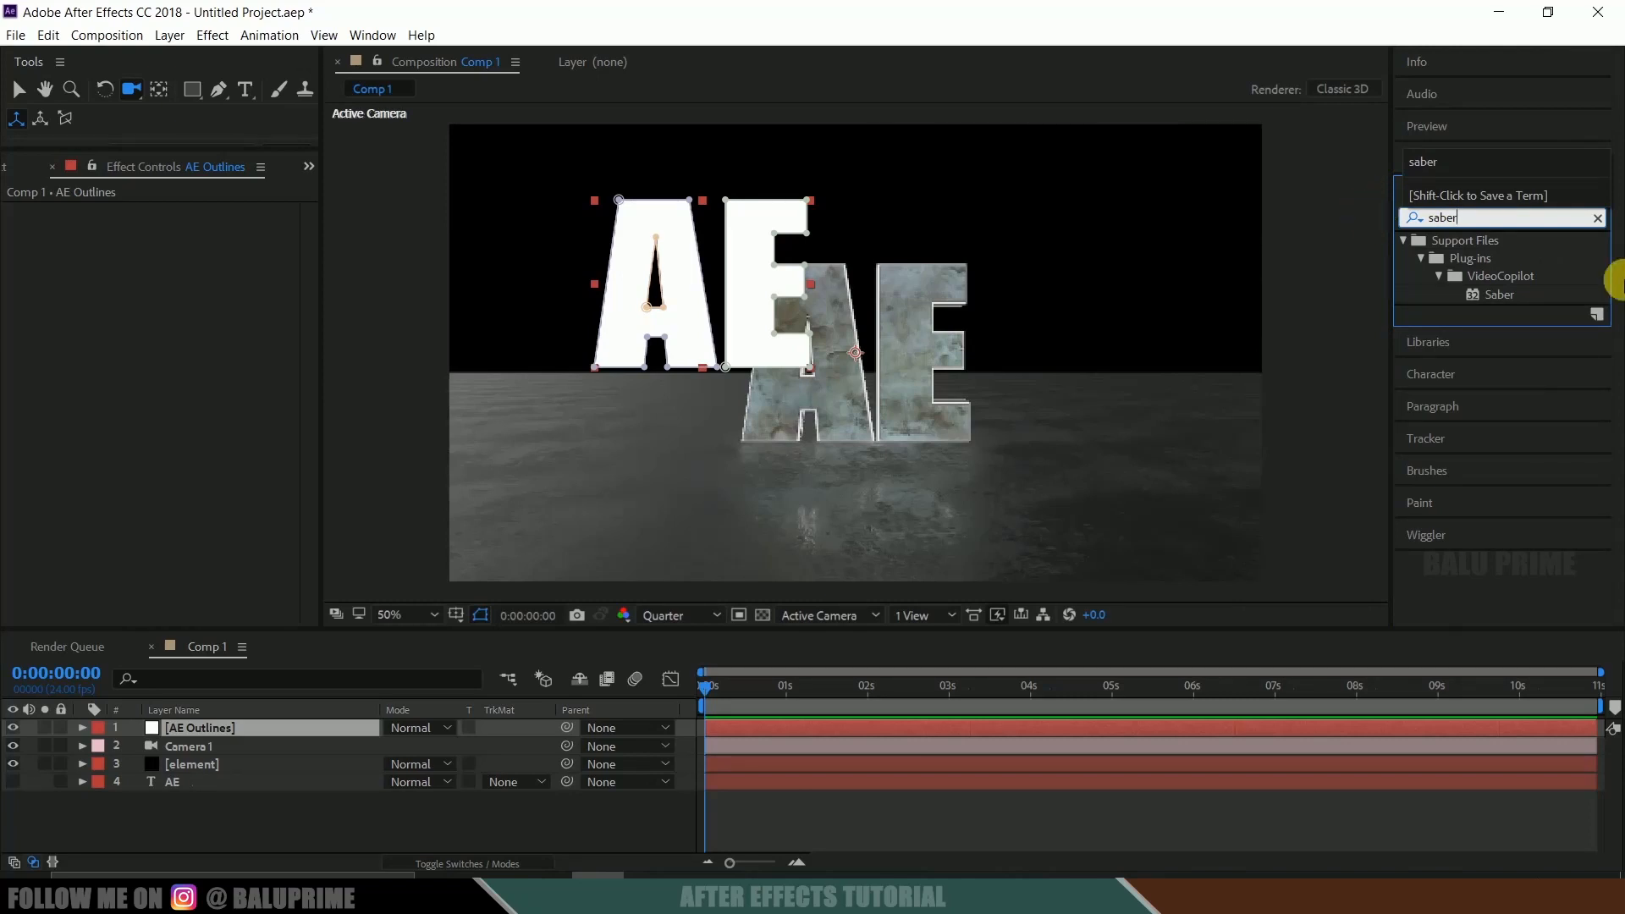
left_click(1494, 294)
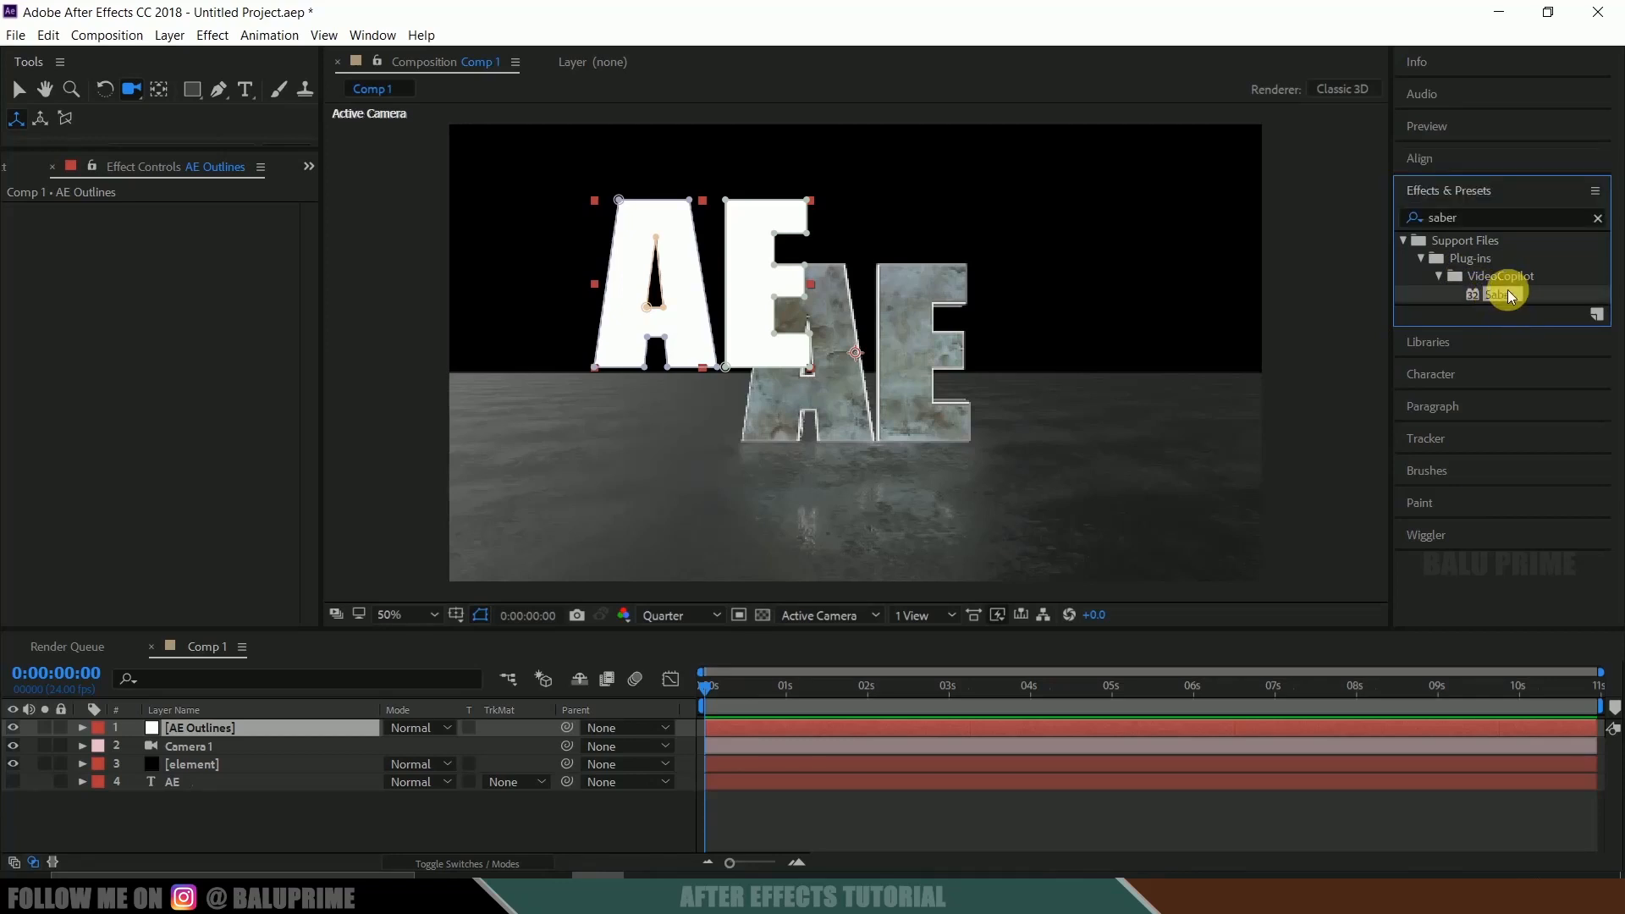
left_click_drag(1511, 297, 200, 730)
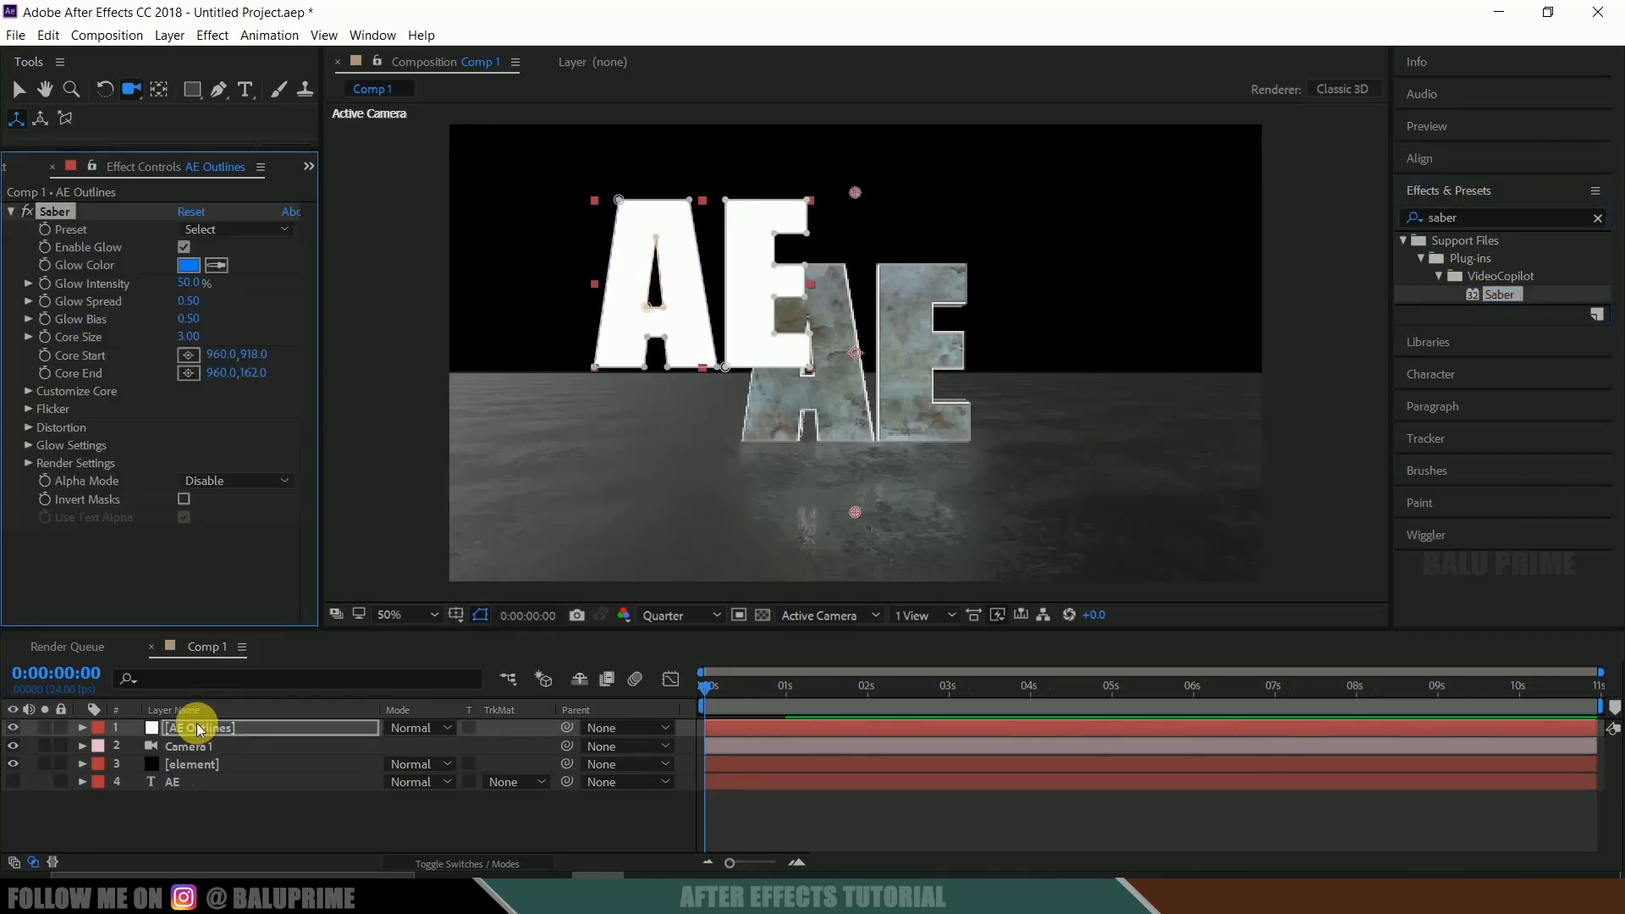
key("v")
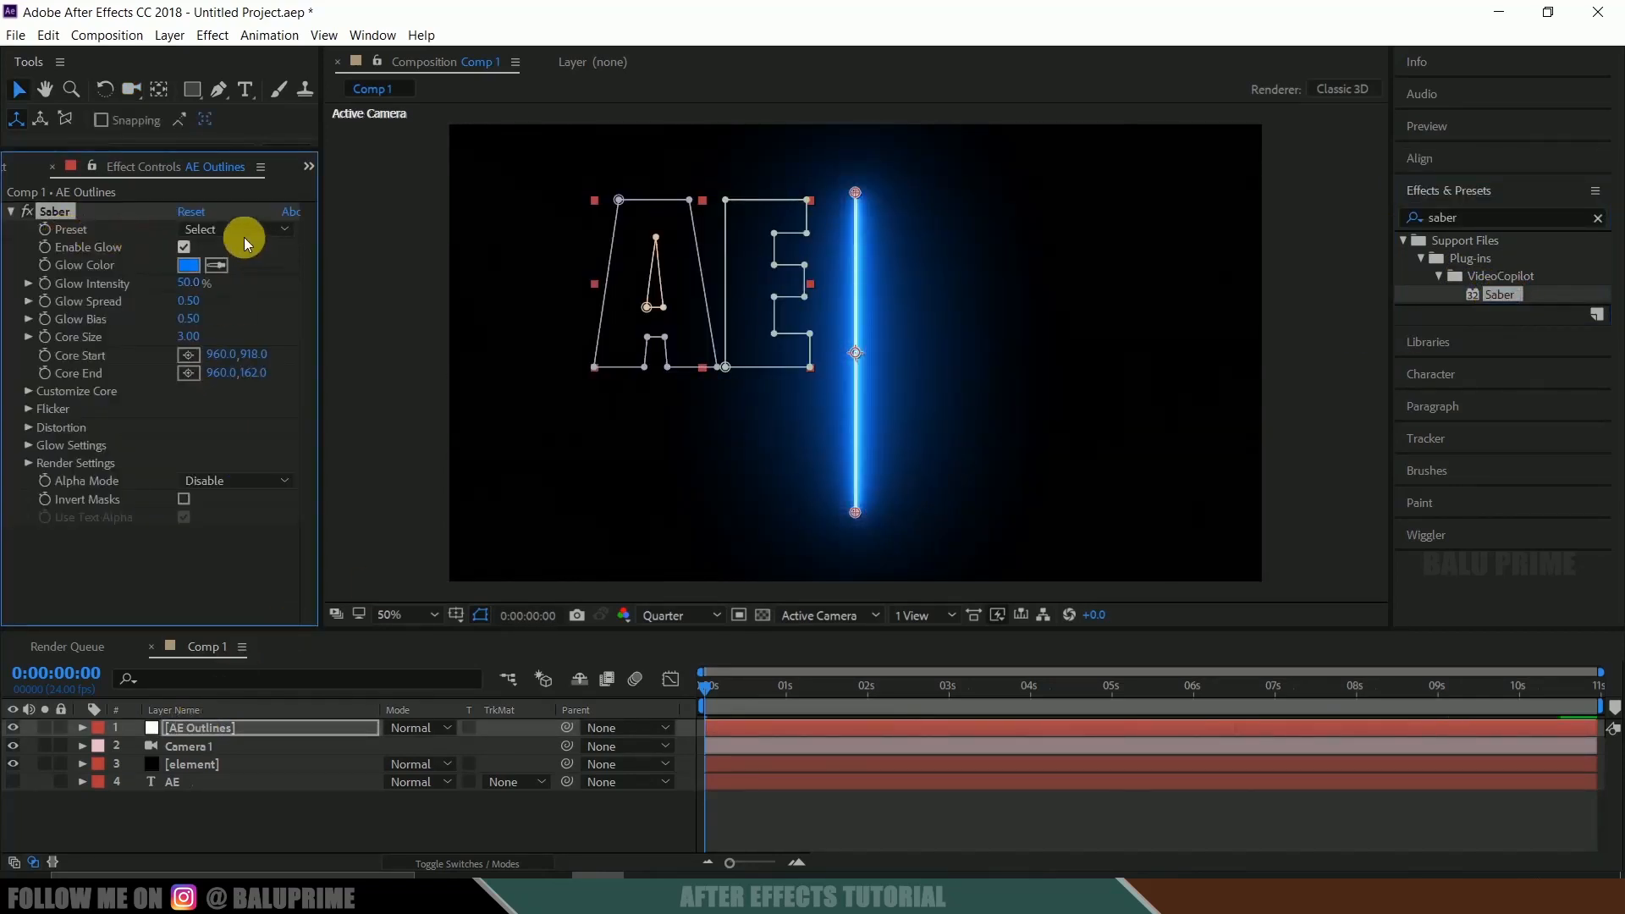
Set the Saber effect to the Neon preset with a glow intensity of 50%.
left_click(243, 237)
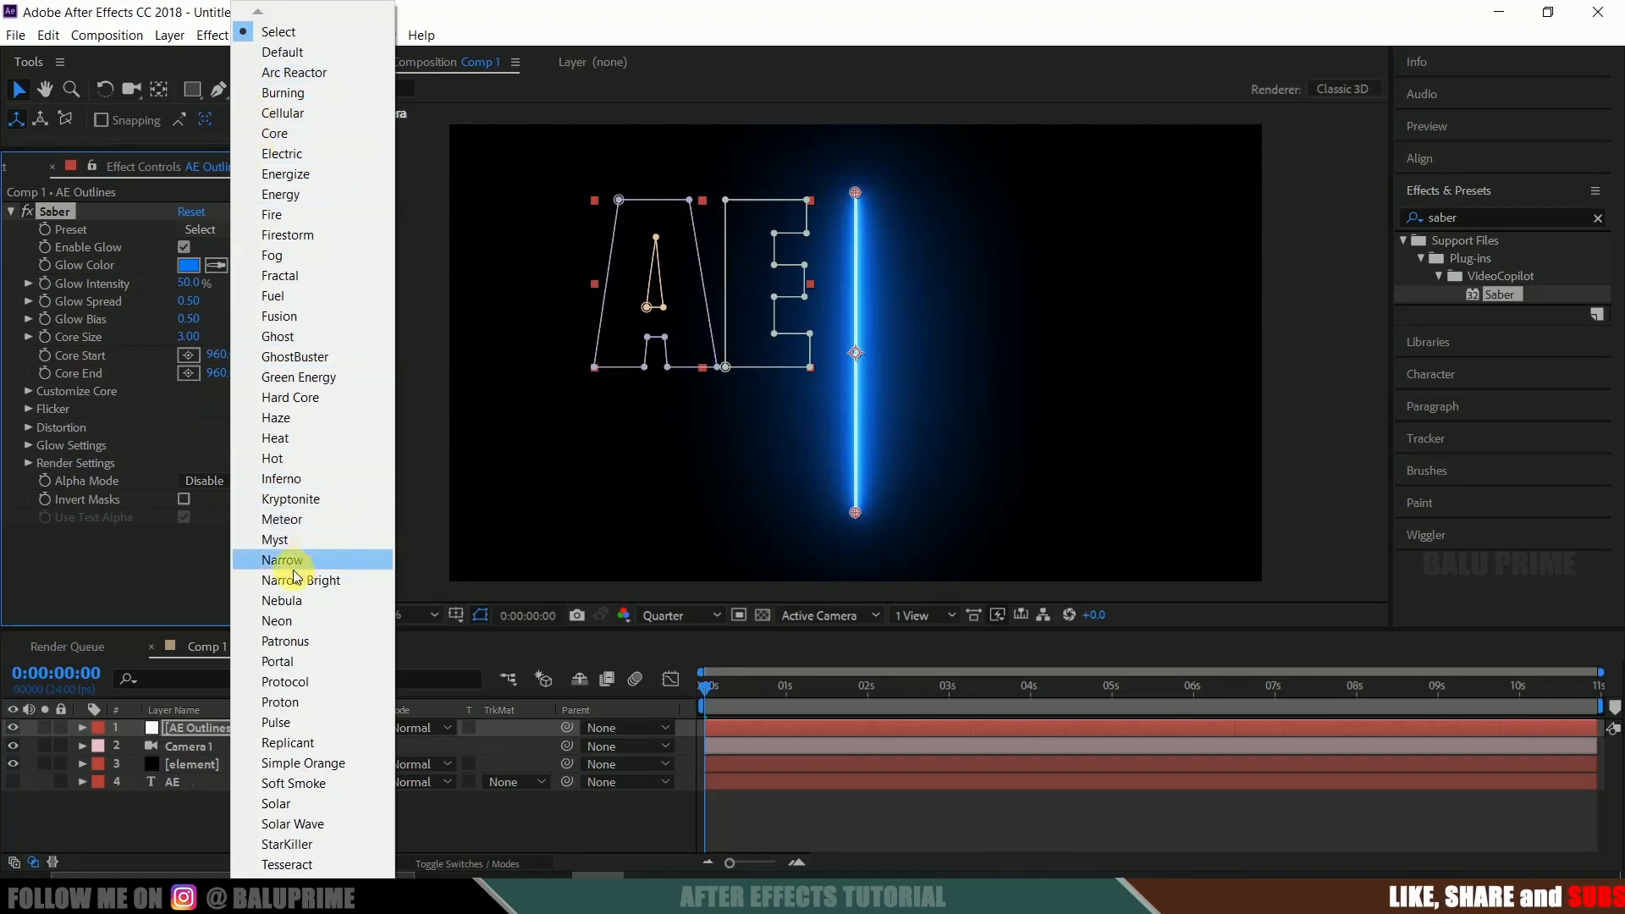
left_click(297, 619)
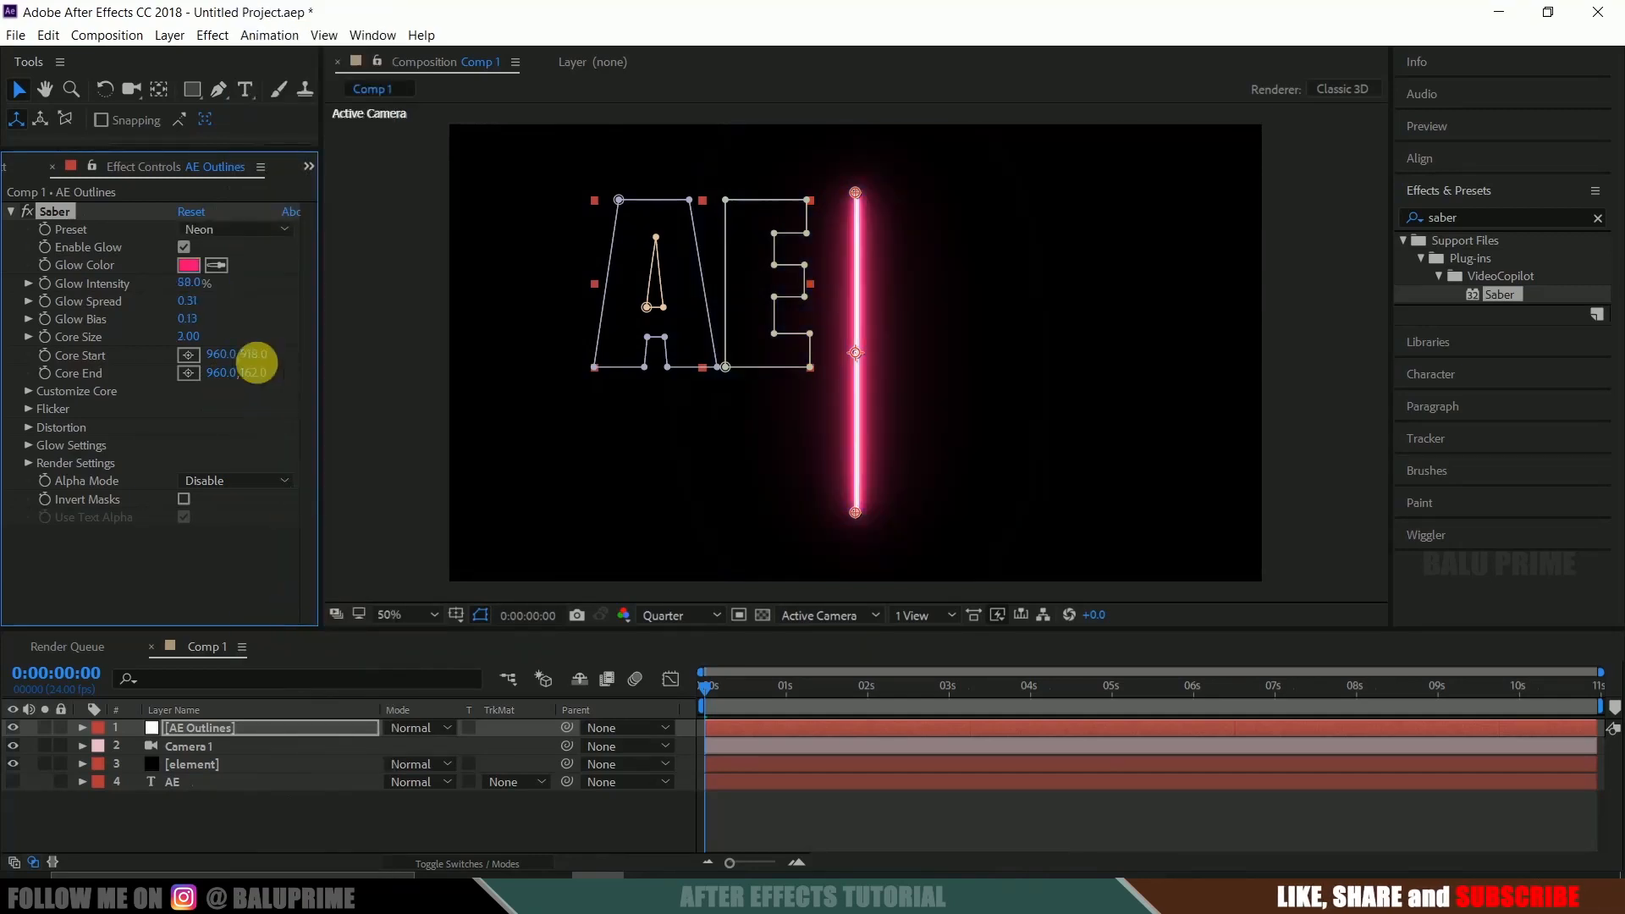
left_click(190, 283)
type("50")
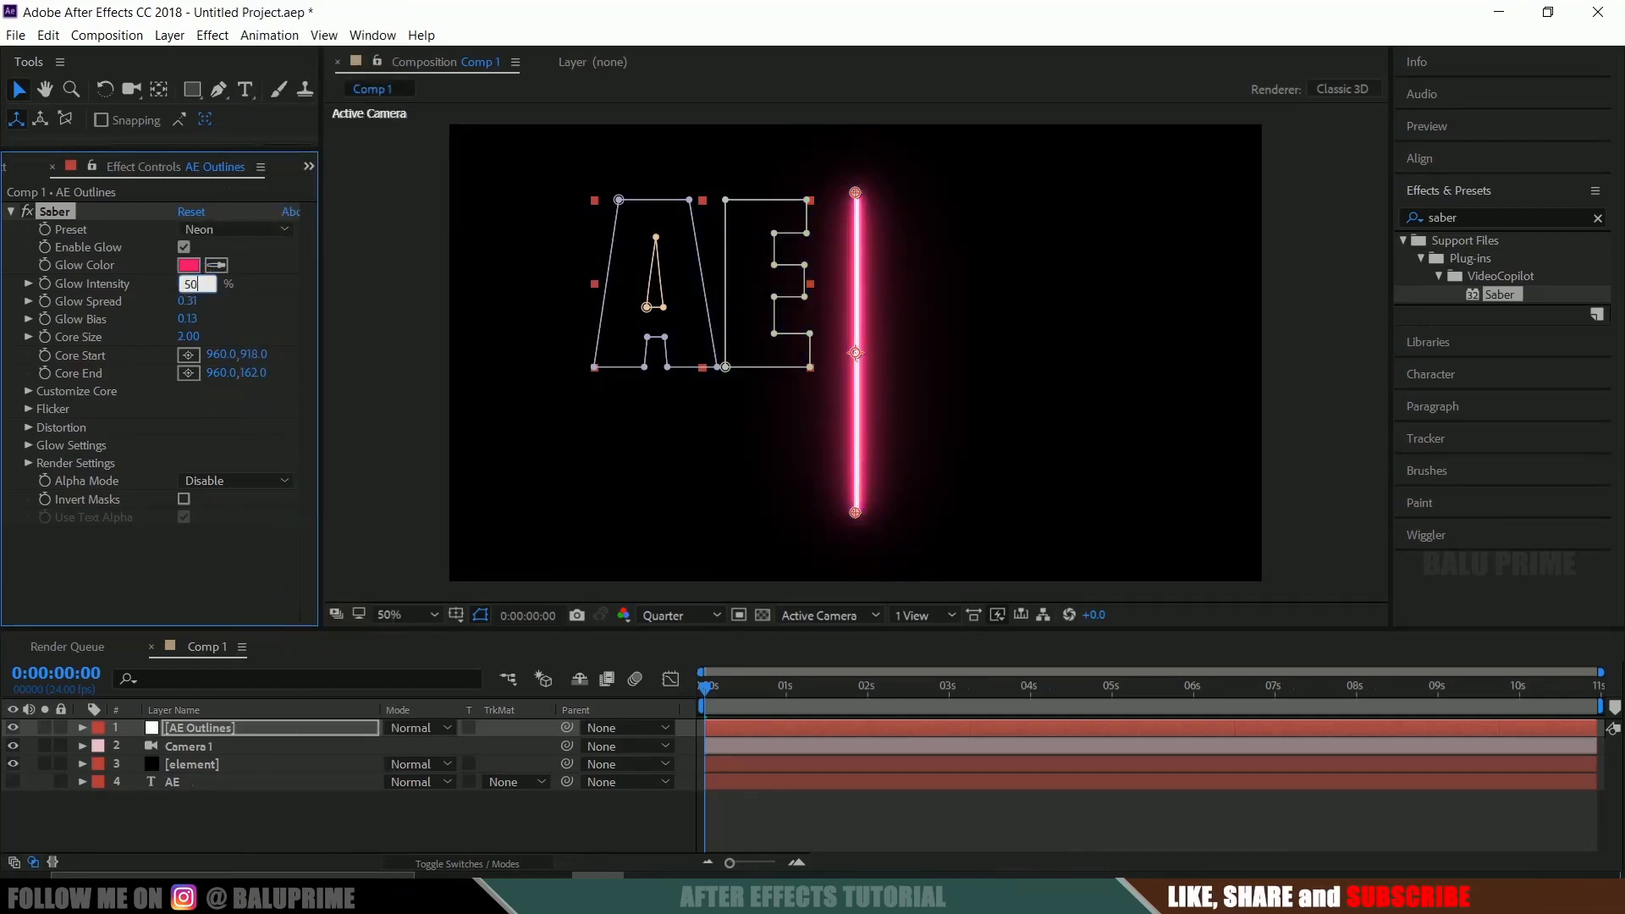
Change the Saber glow color to orange (FF7E00).
left_click(187, 264)
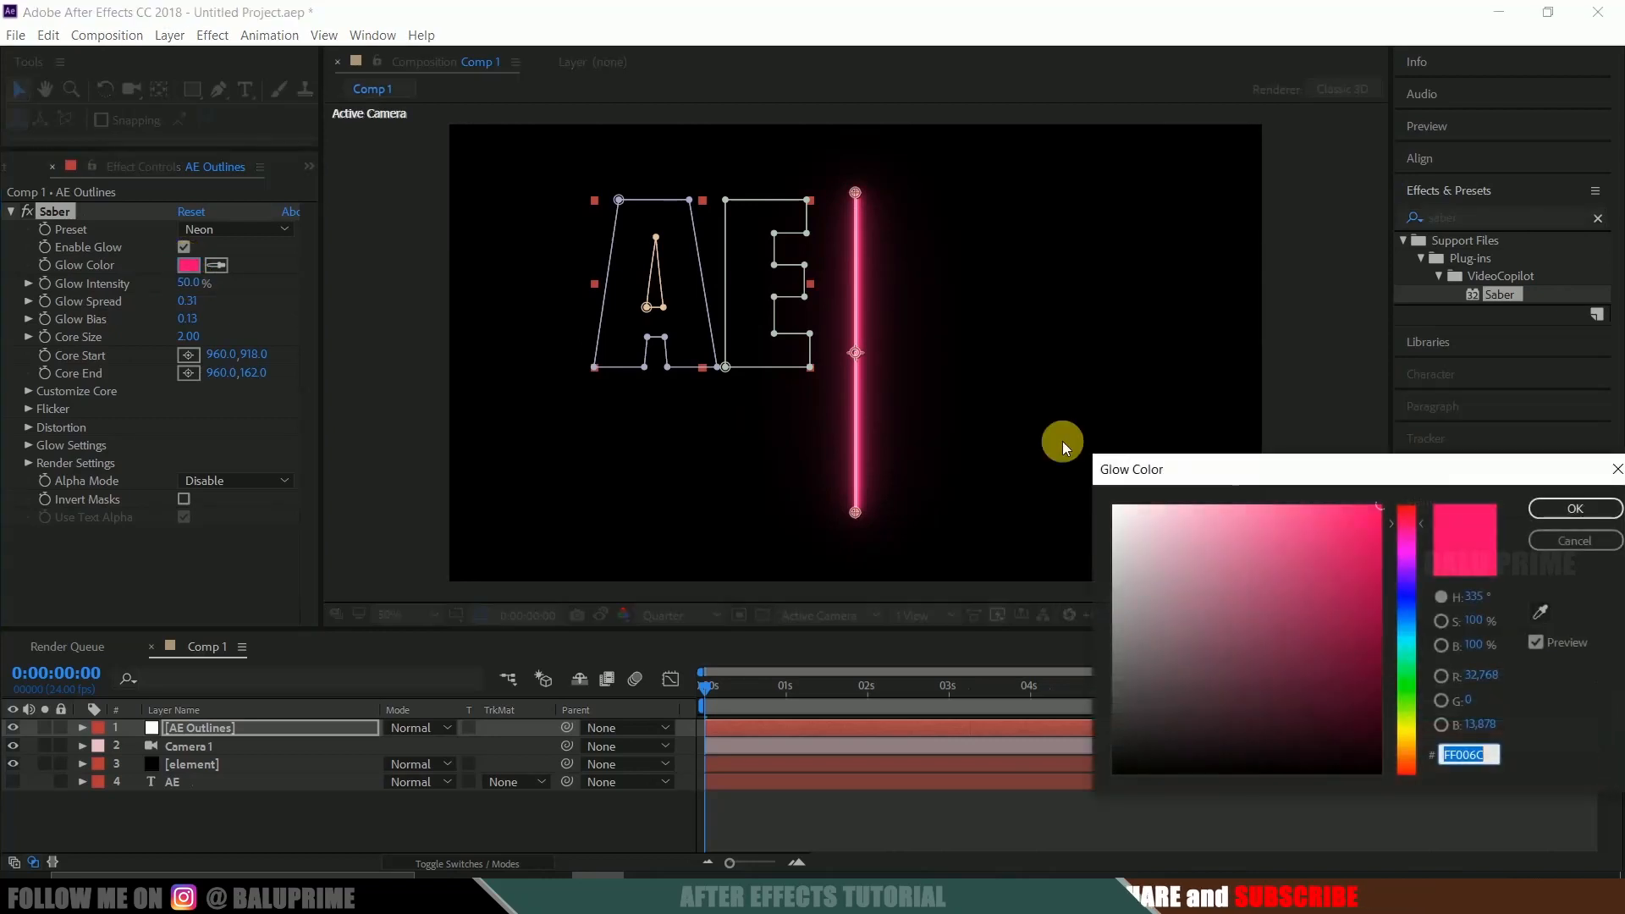
left_click_drag(1407, 726, 1406, 752)
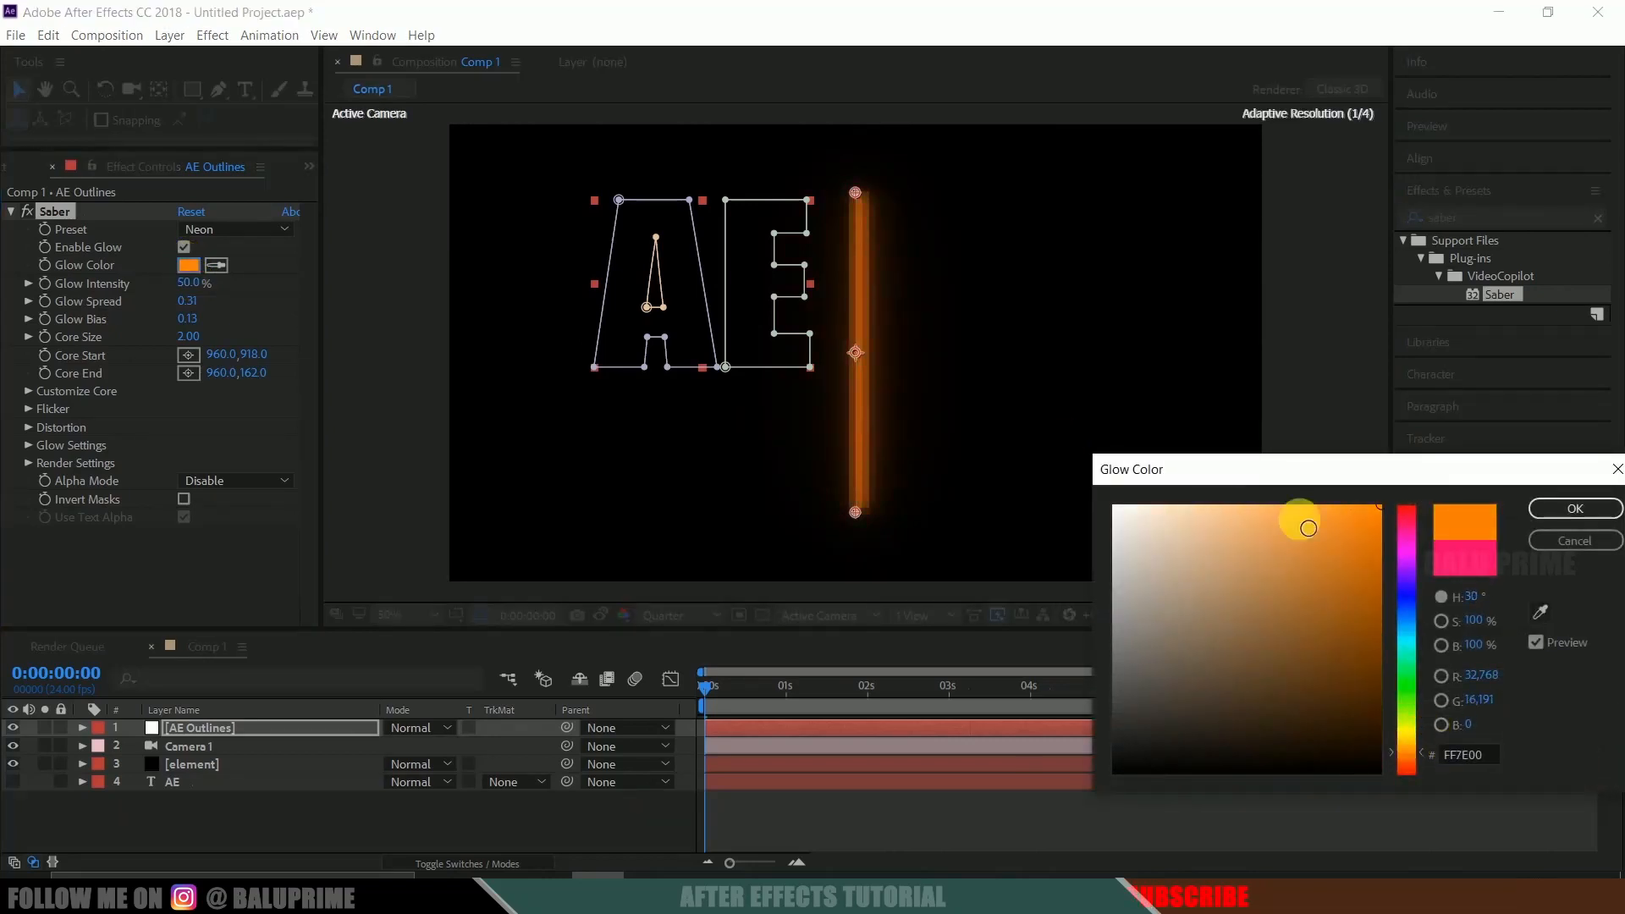
left_click(1574, 508)
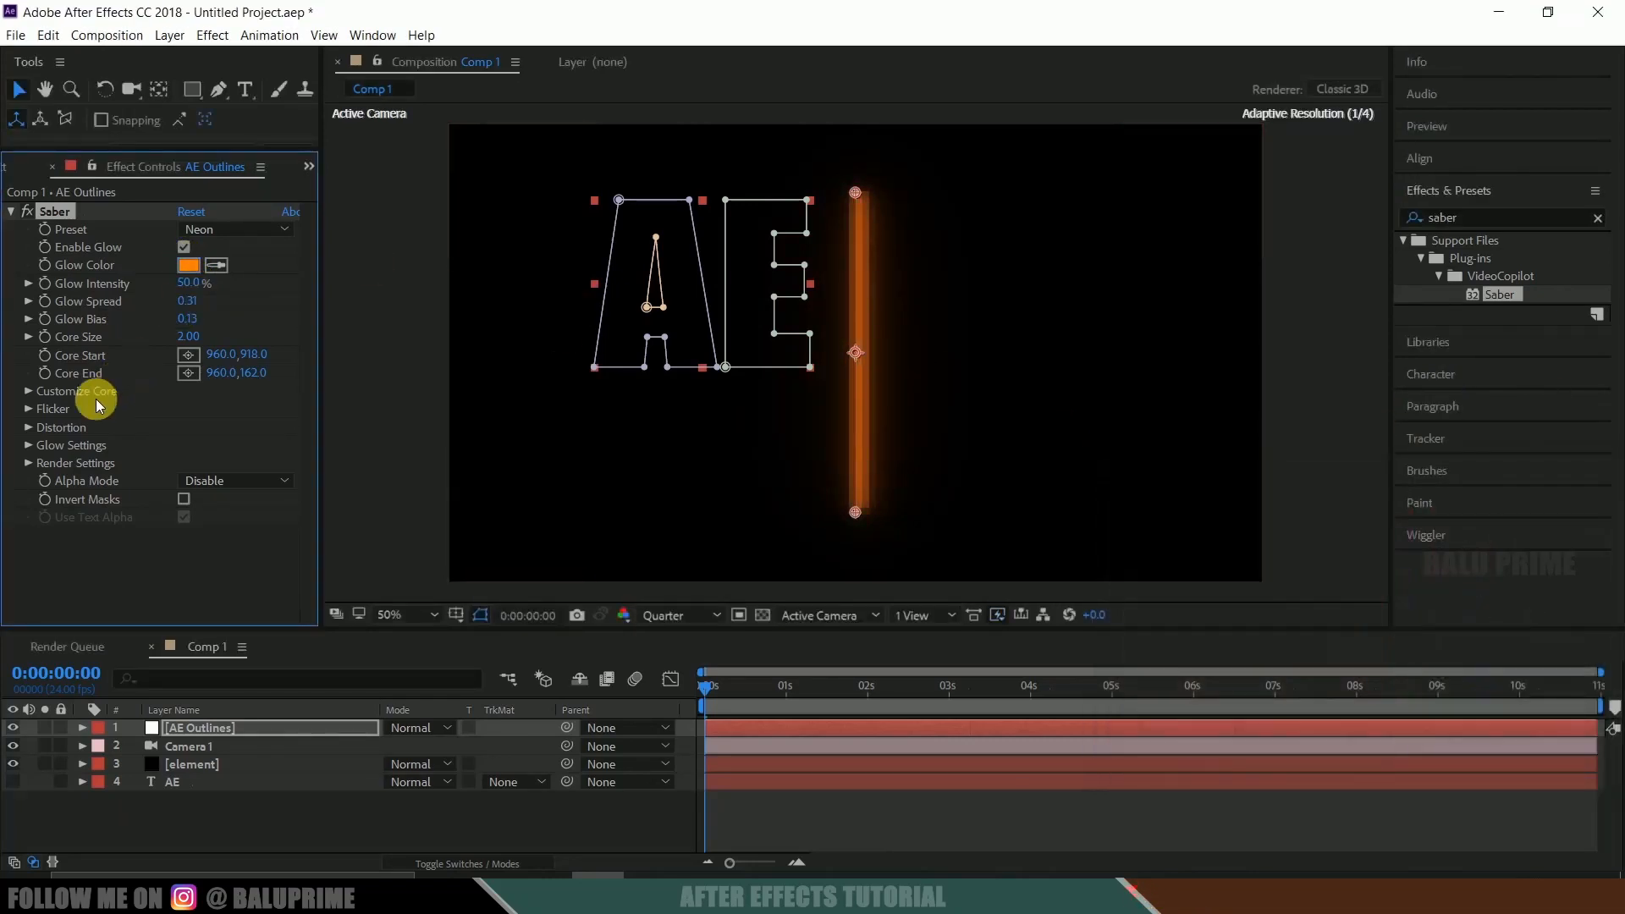
Set the Saber core type to Layer Masks so the glow follows the AE outlines.
left_click(28, 391)
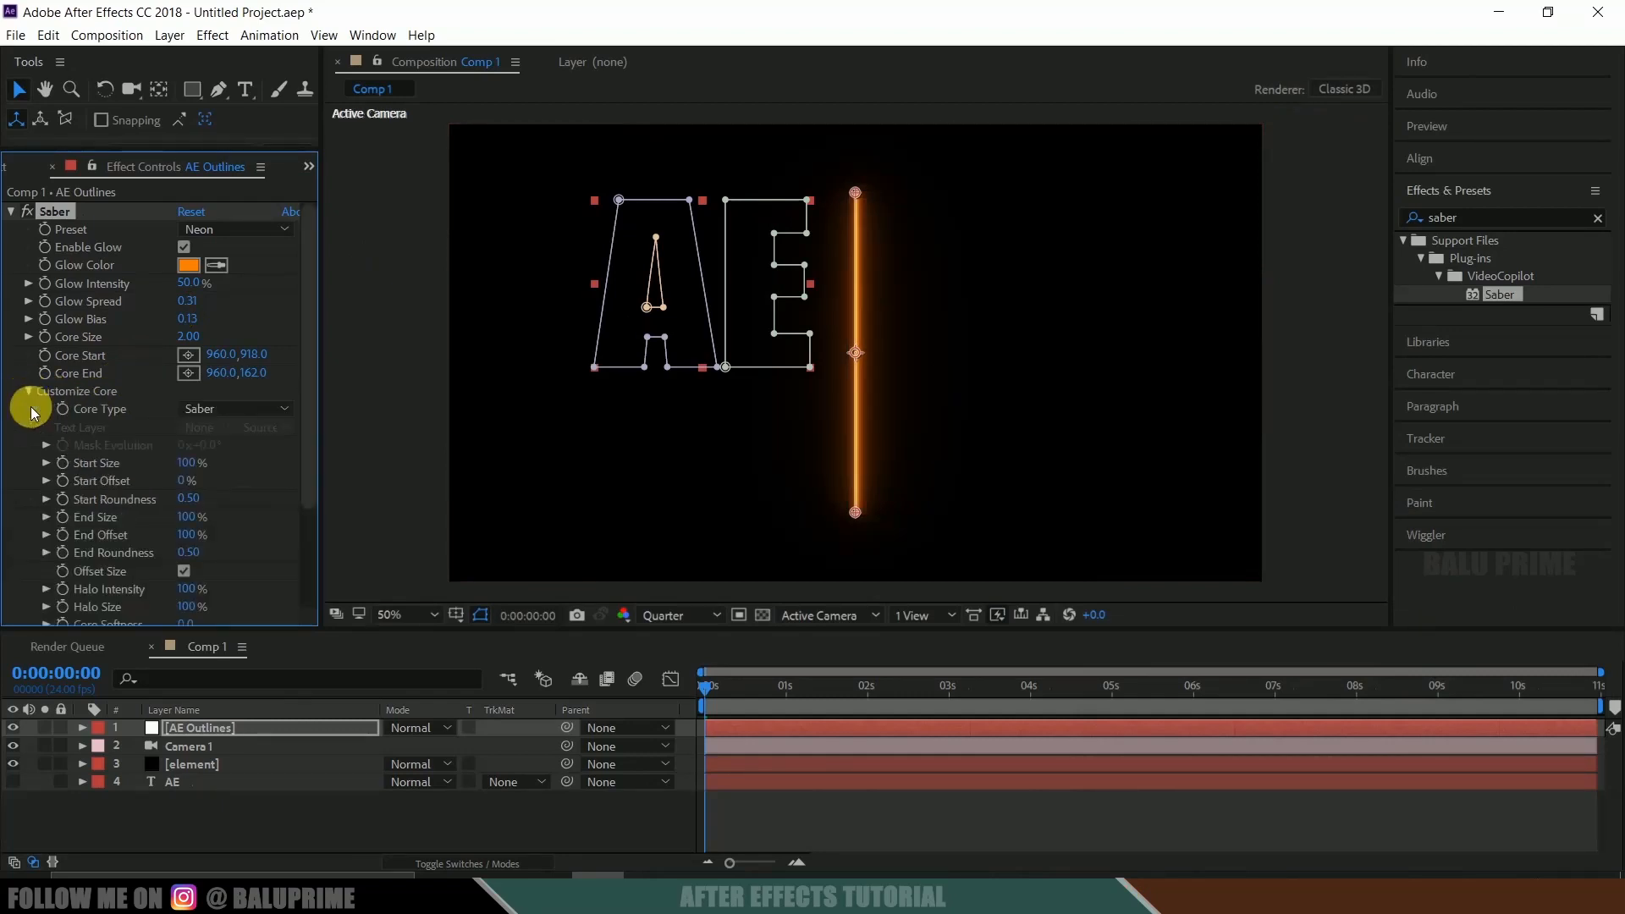
scroll(127, 432, "down", 1)
left_click(211, 403)
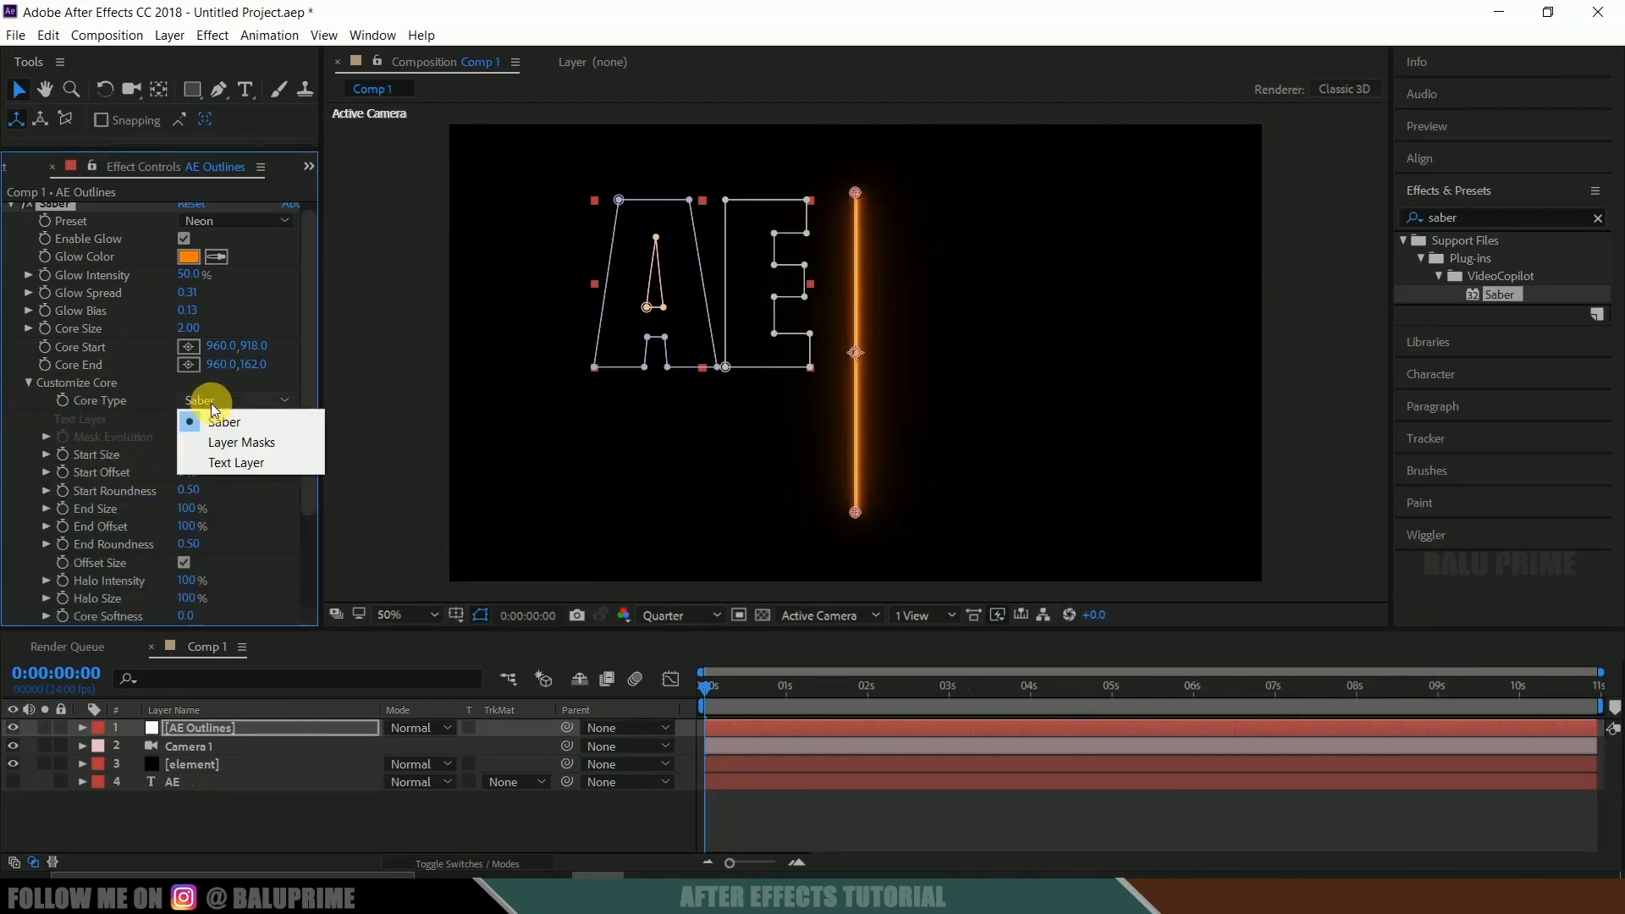
left_click(269, 440)
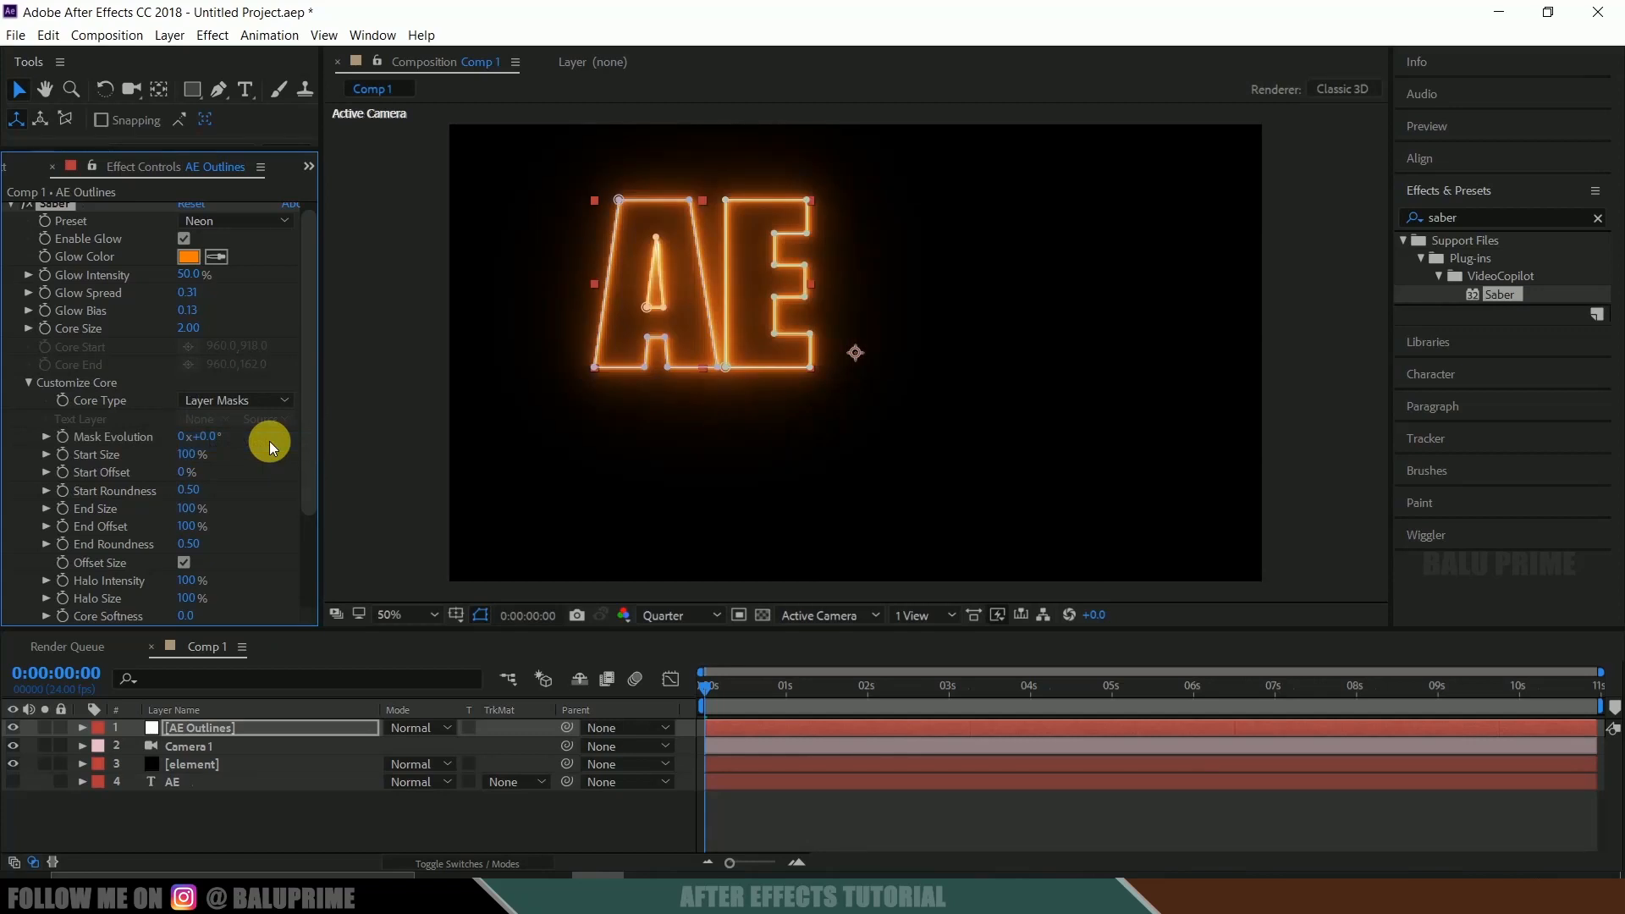
Set the Saber core size to 1.50 and make the AE Outlines layer a 3D layer.
left_click_drag(181, 331, 41, 342)
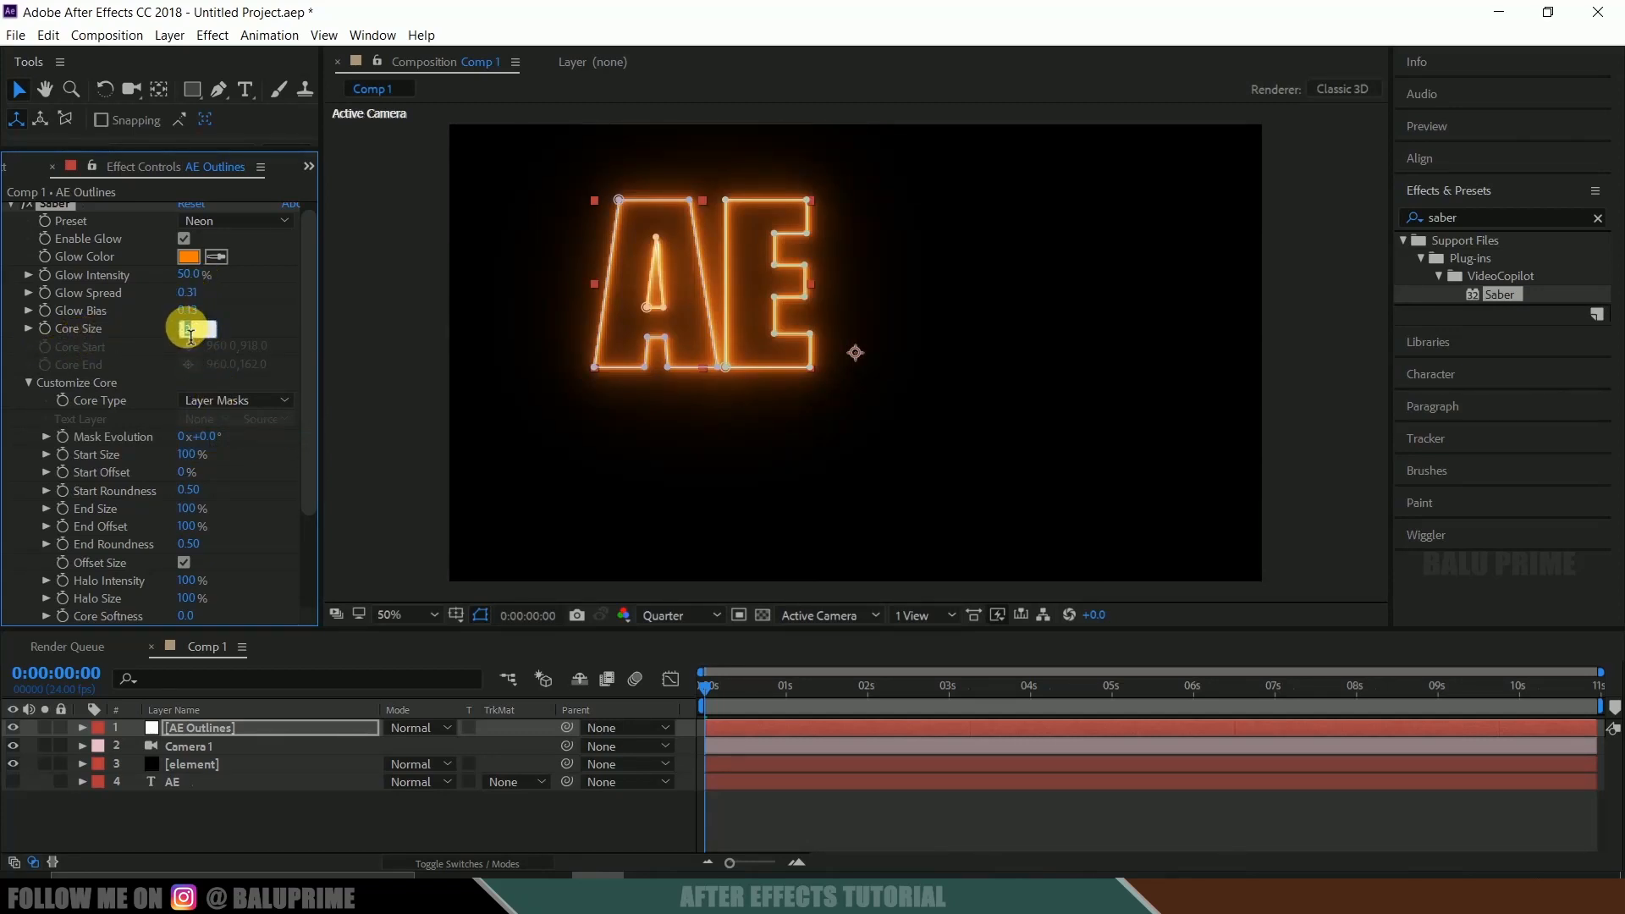
key("Return")
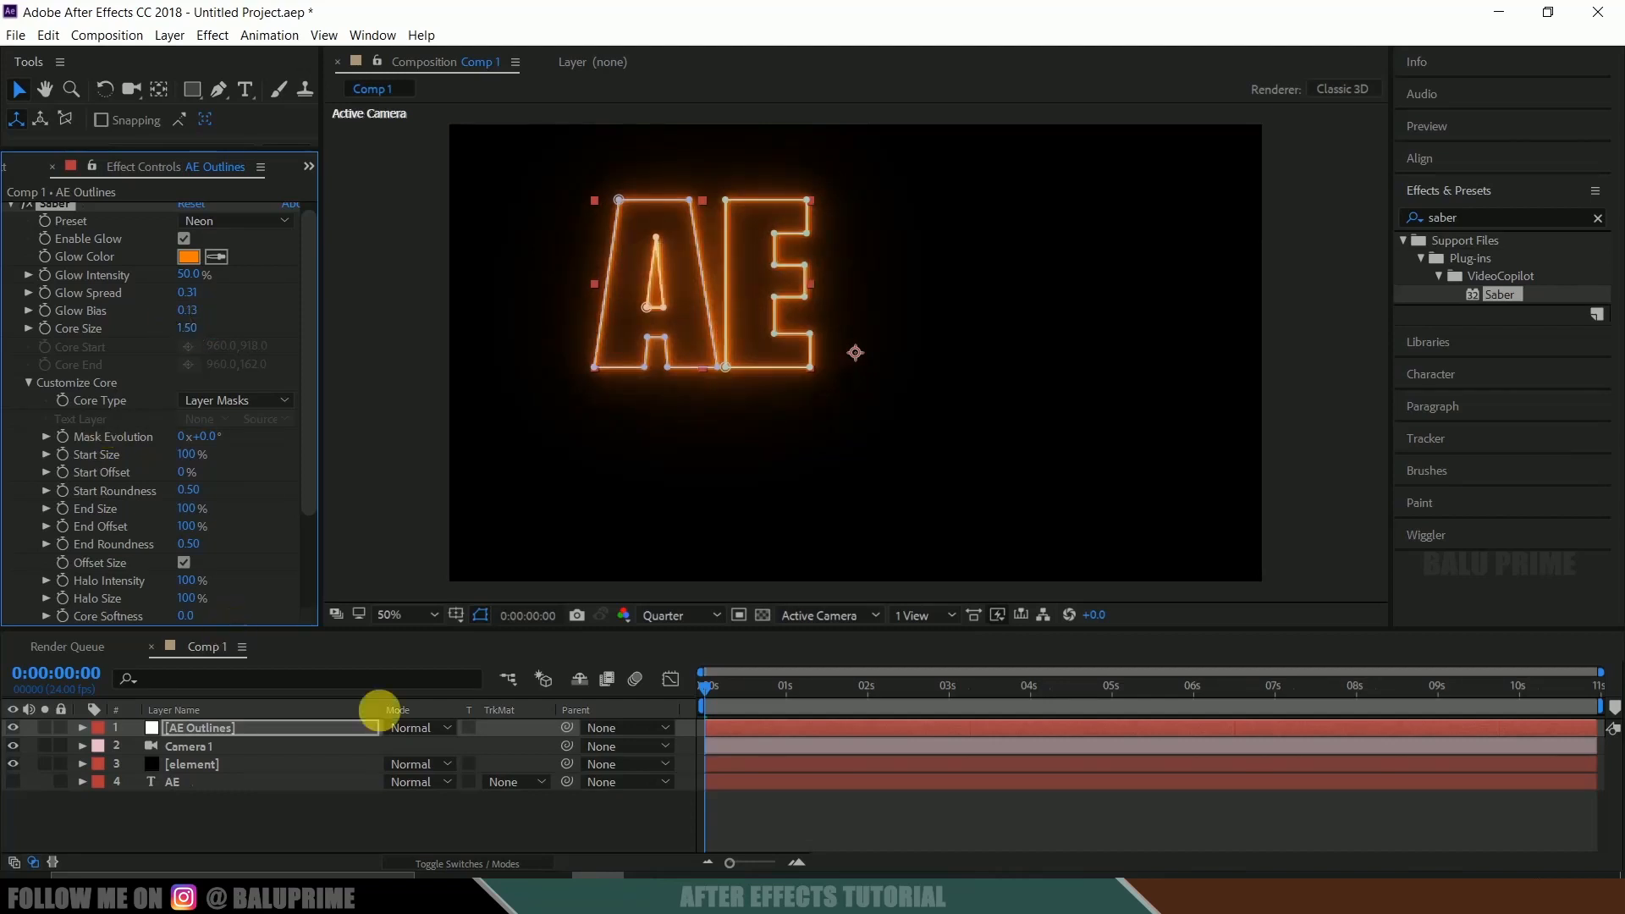
left_click(252, 808)
left_click(178, 728)
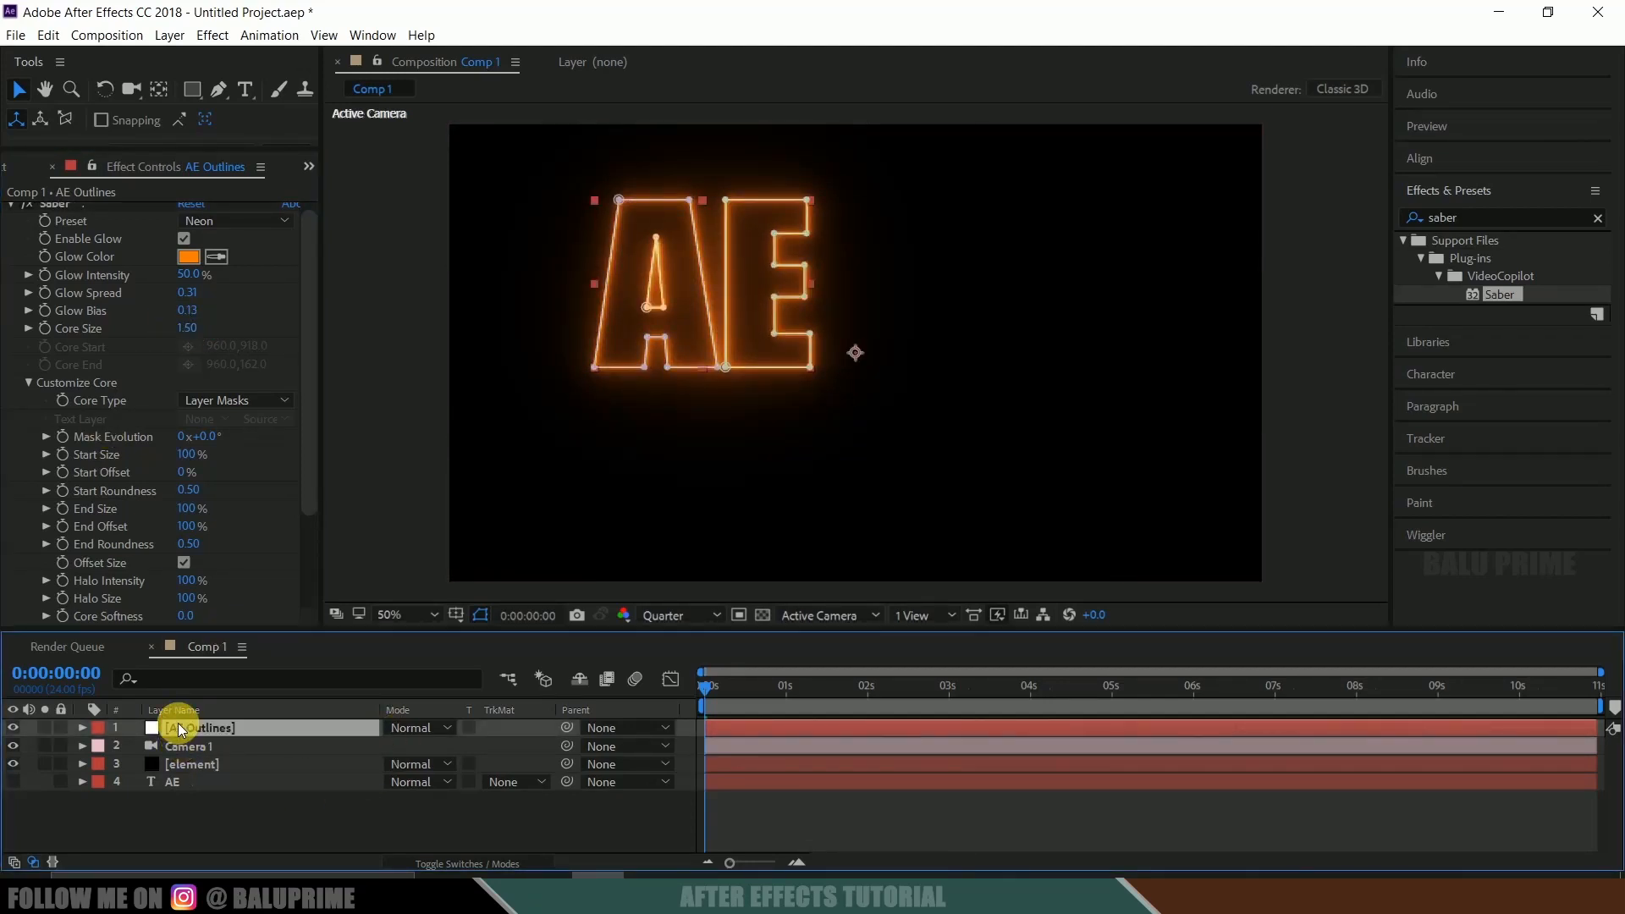
left_click(454, 862)
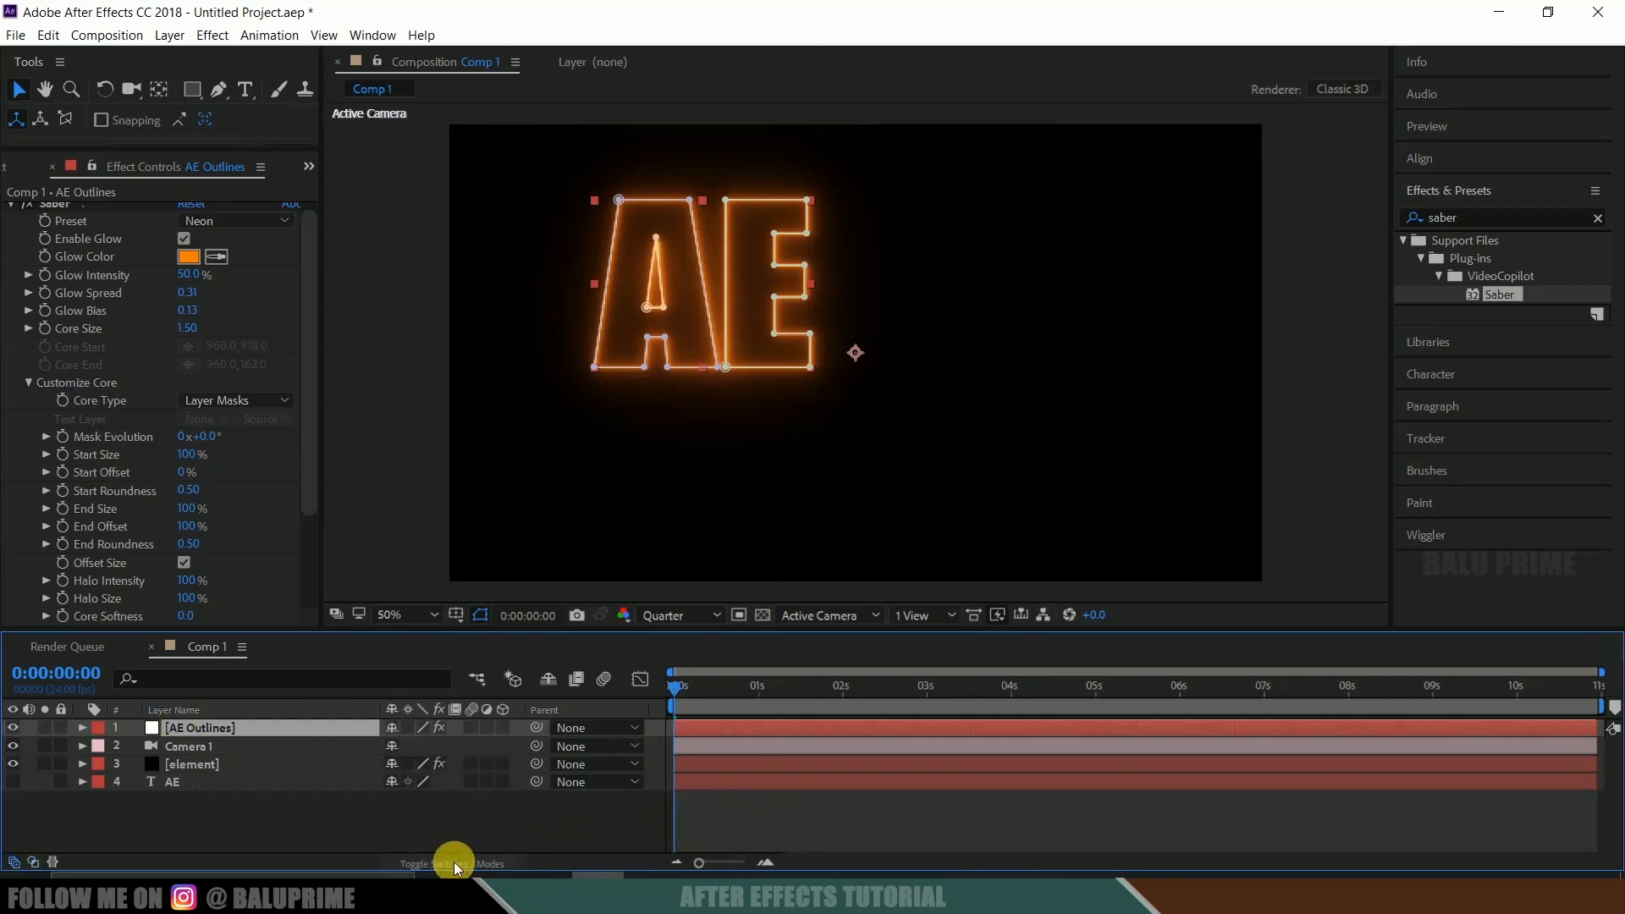
left_click(503, 728)
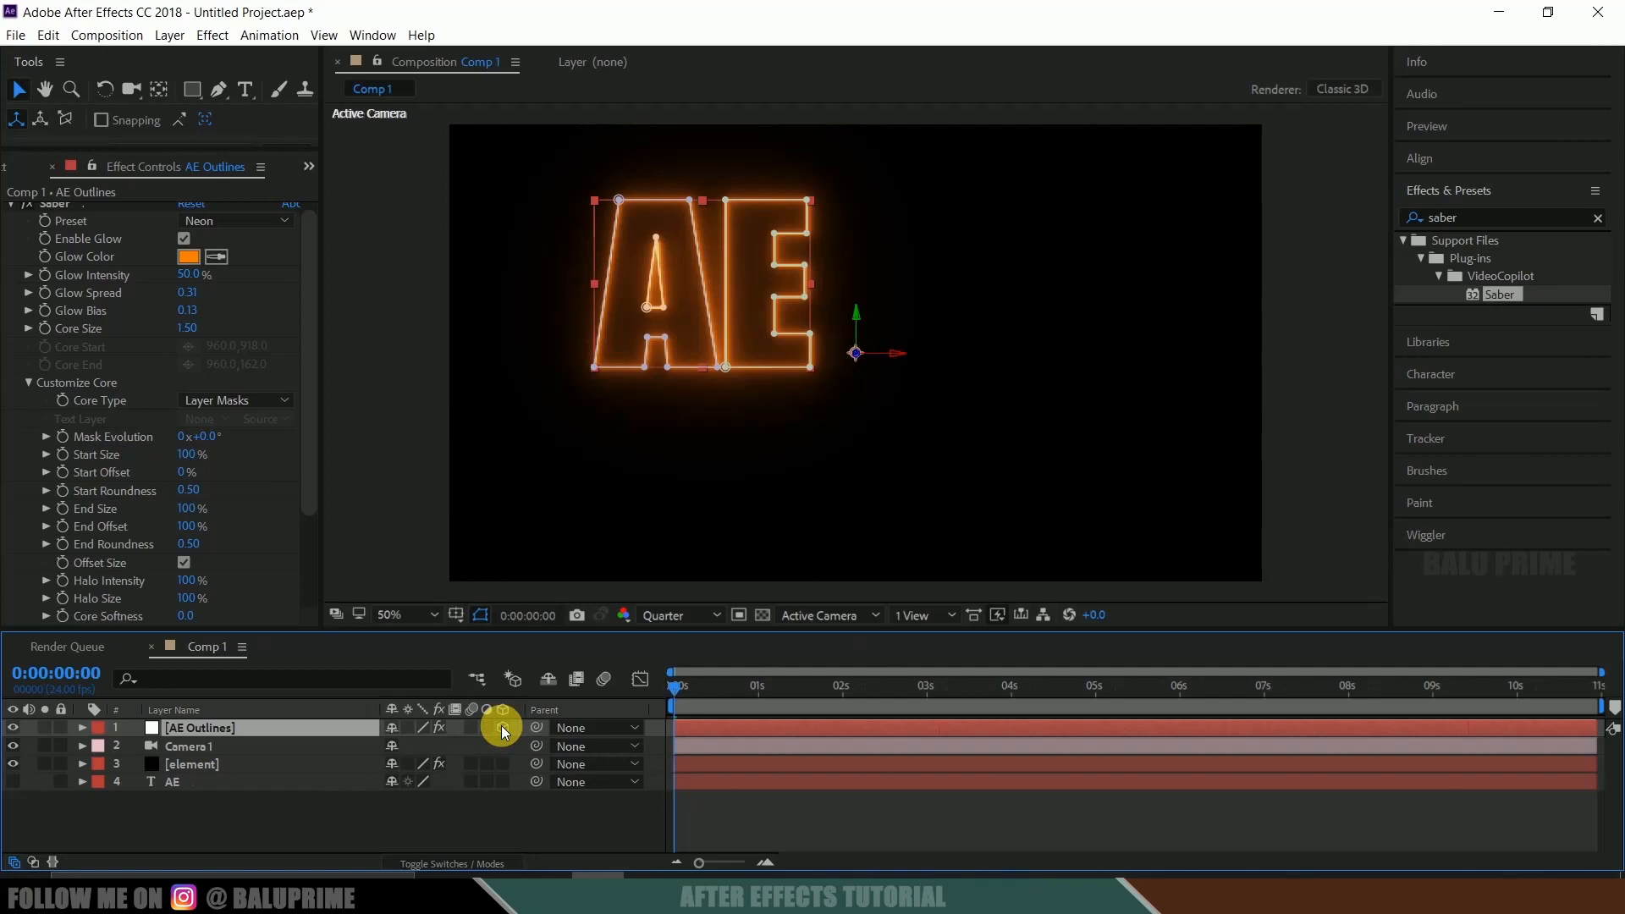
Set the blending mode of the AE Outlines layer to Add.
left_click(438, 860)
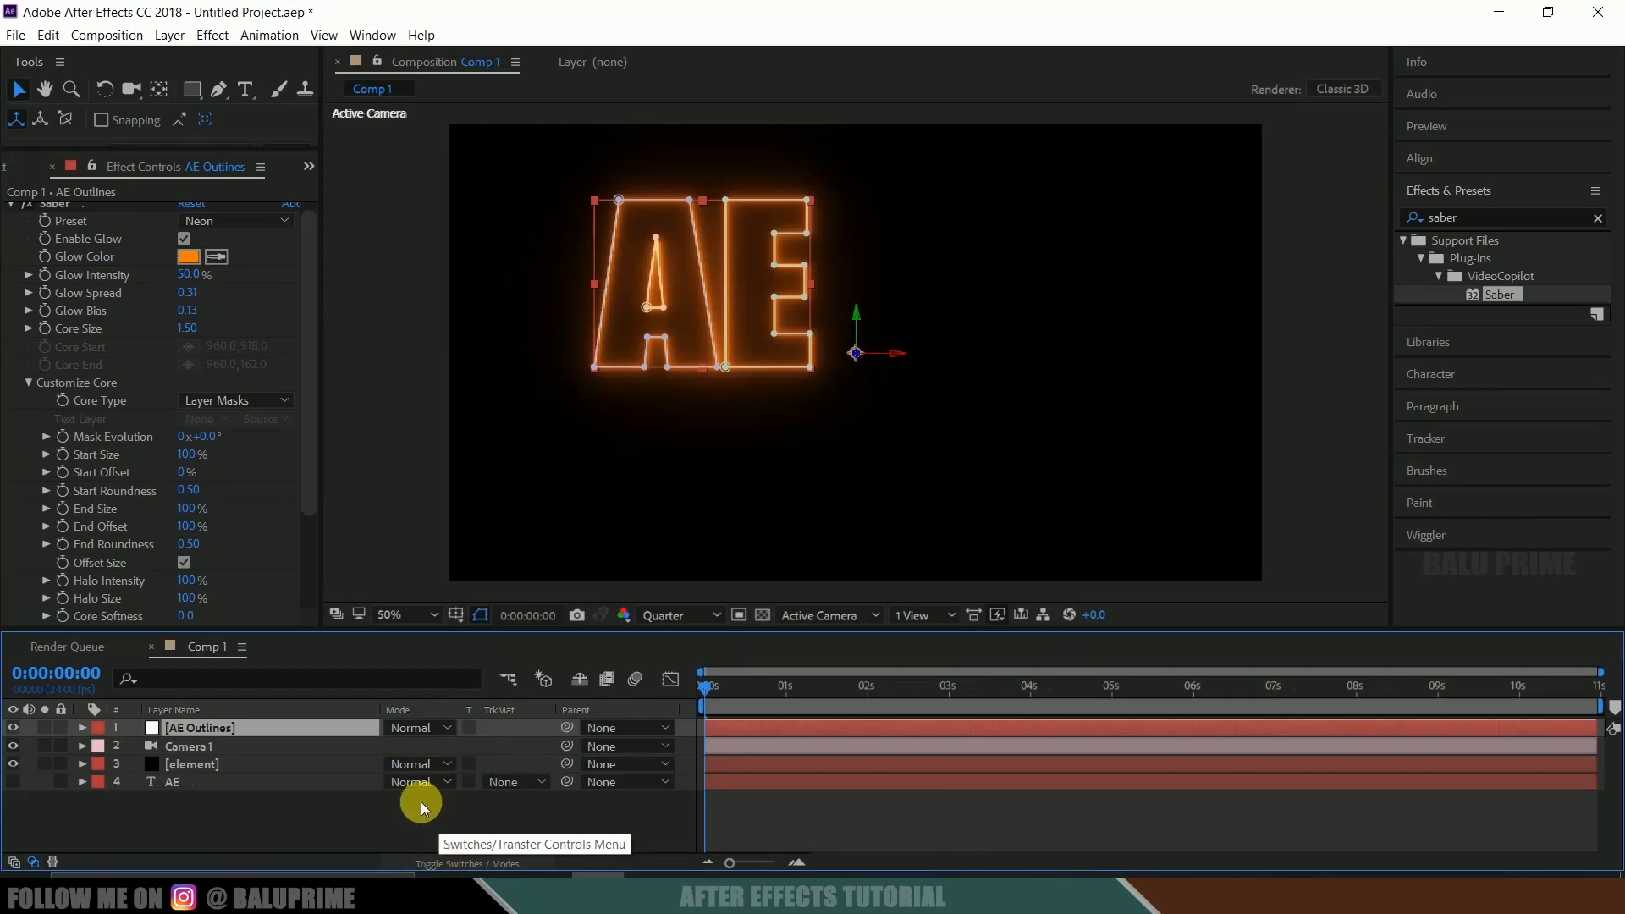
left_click(423, 728)
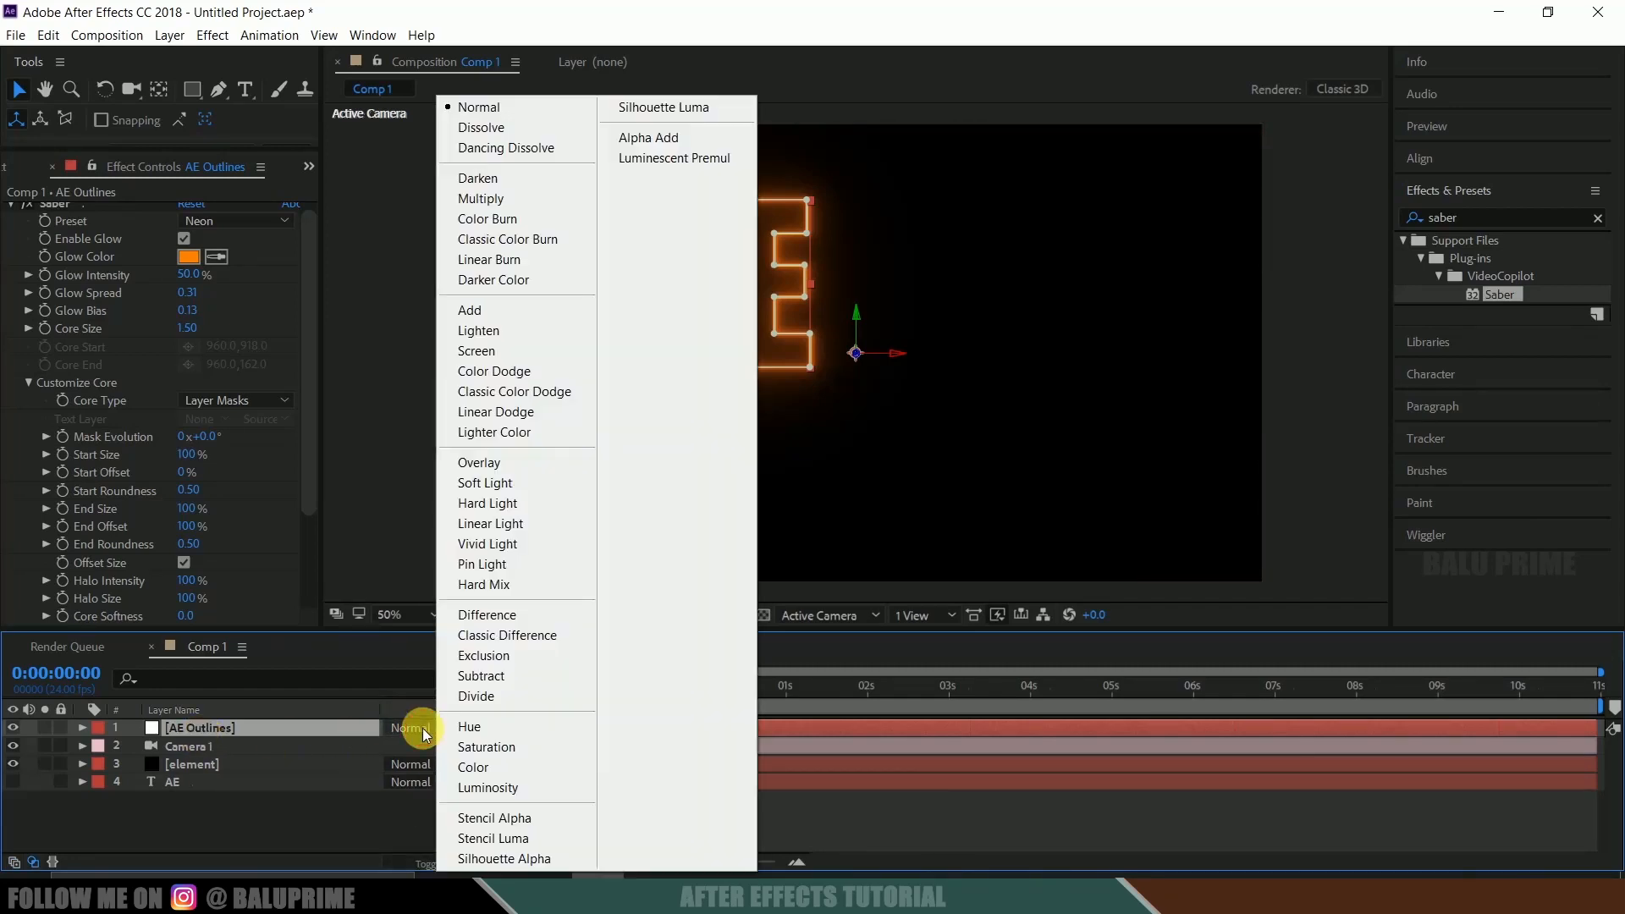
left_click(542, 312)
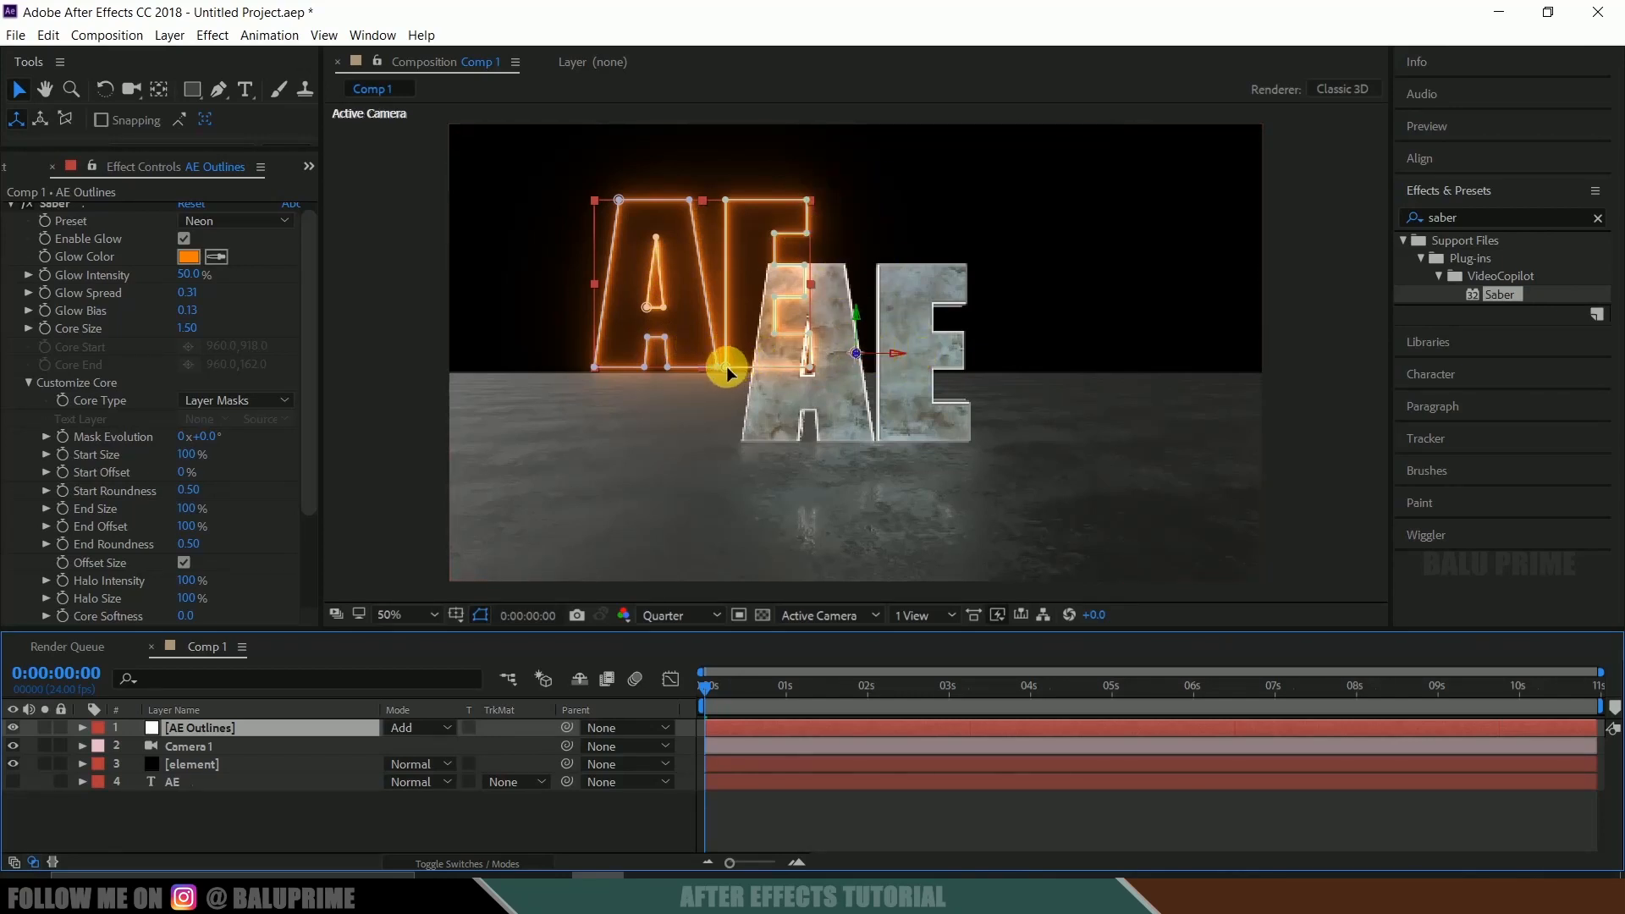
Move the AE Outlines layer's anchor point to the base of the glowing outlines, between the A and the E.
left_click(157, 86)
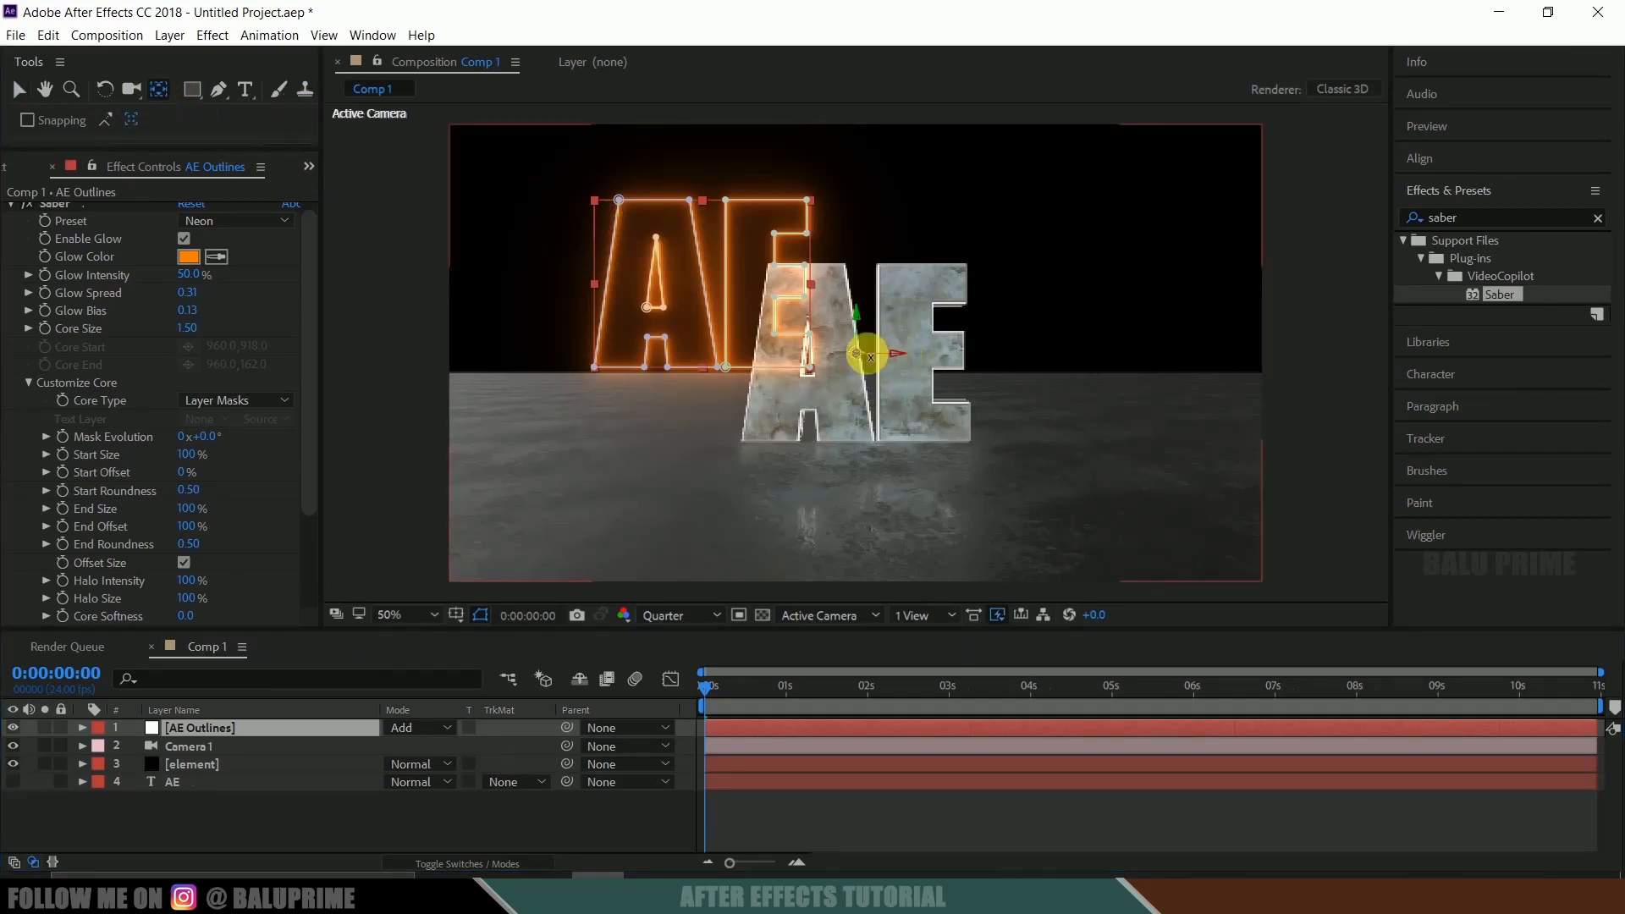
left_click_drag(872, 344, 733, 330)
left_click(19, 89)
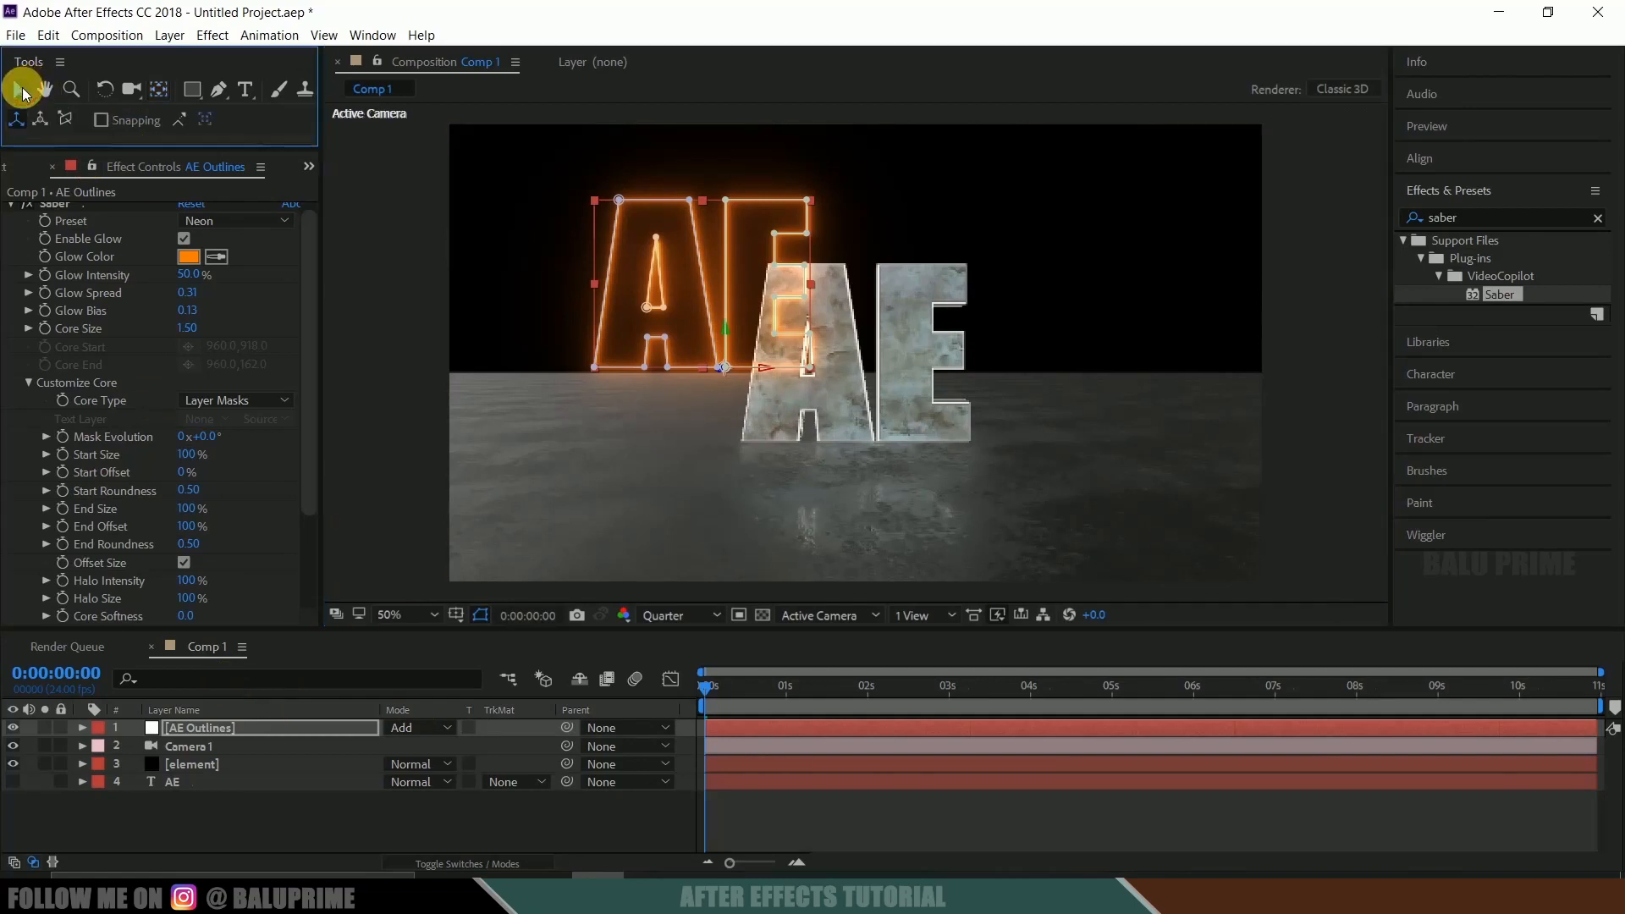
Show the composition in the Top view at Full preview resolution.
left_click(827, 617)
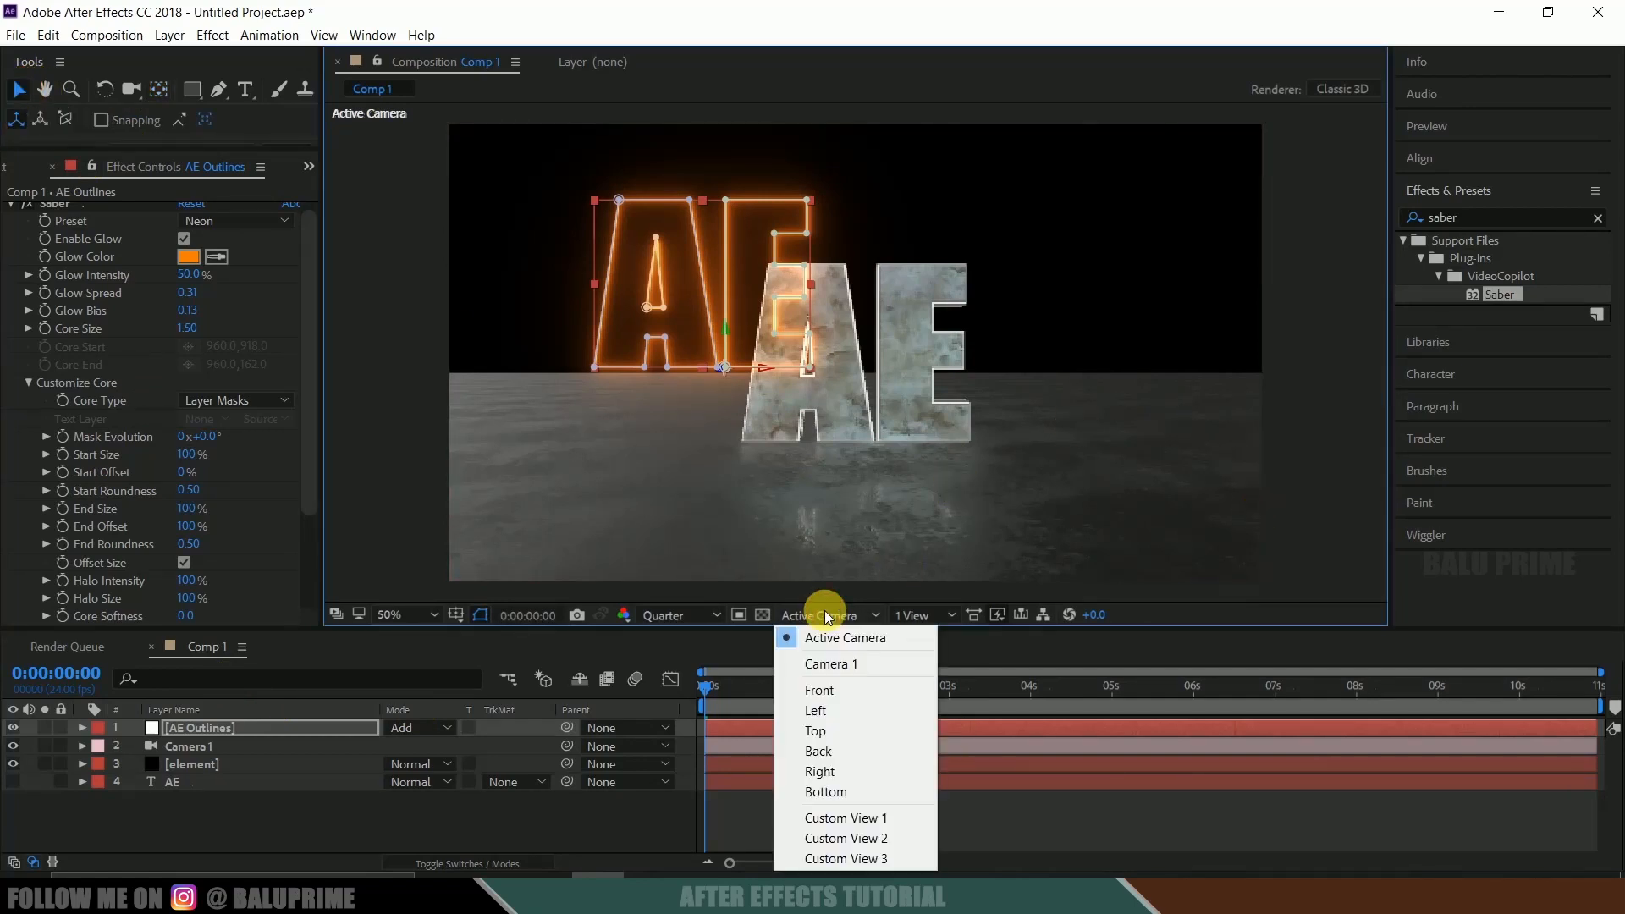
left_click(847, 731)
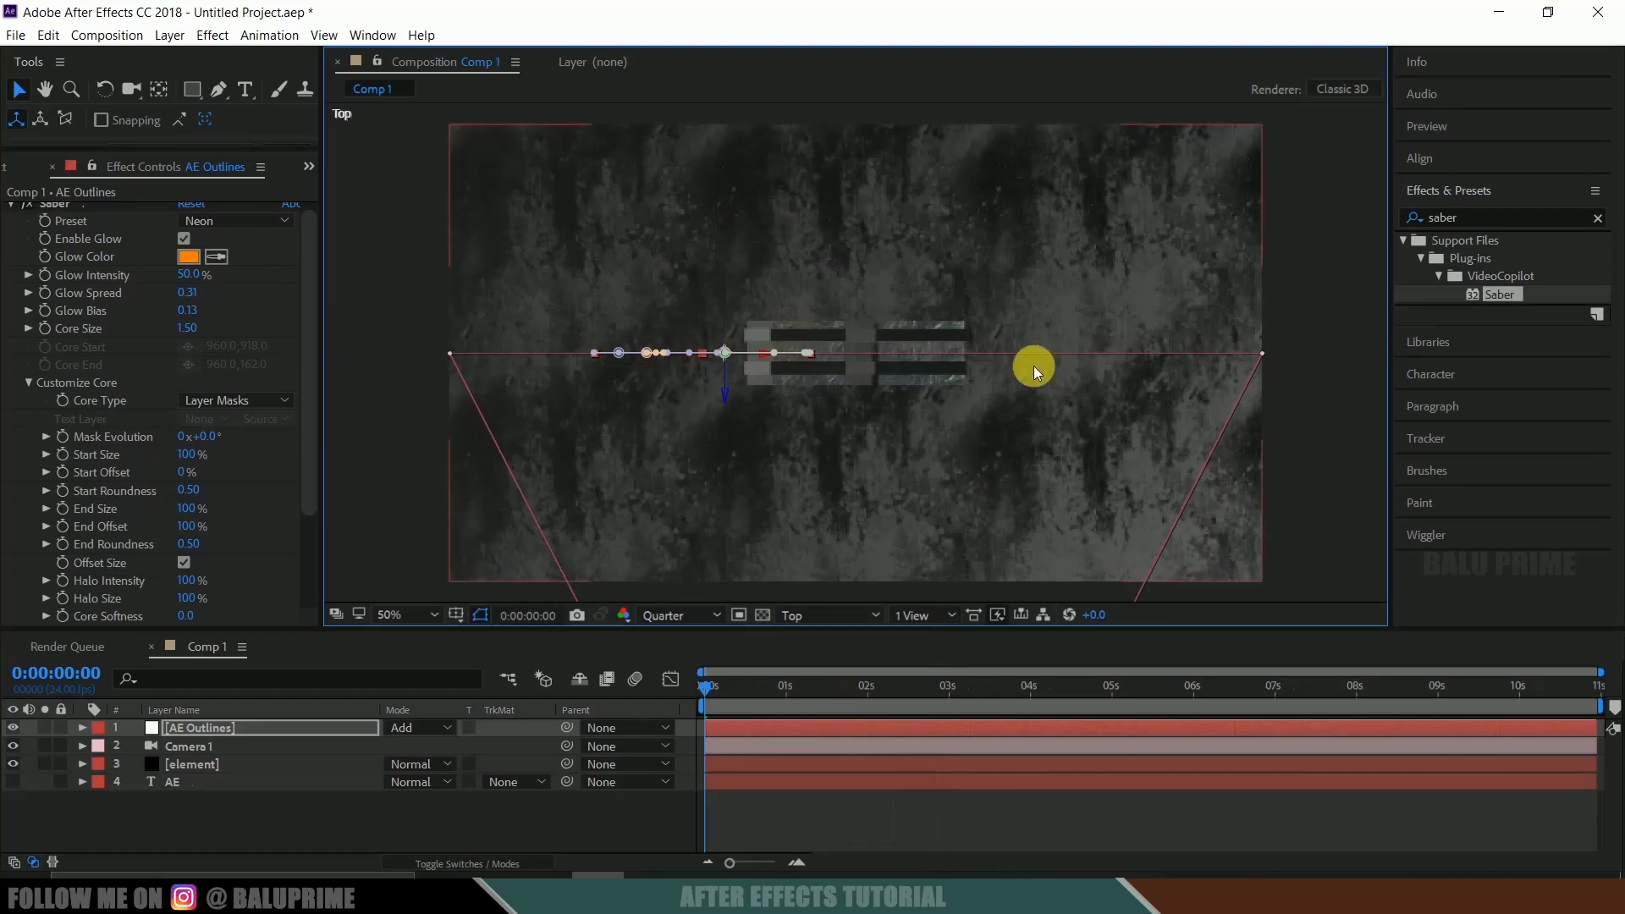
scroll(1034, 366, "up", 1)
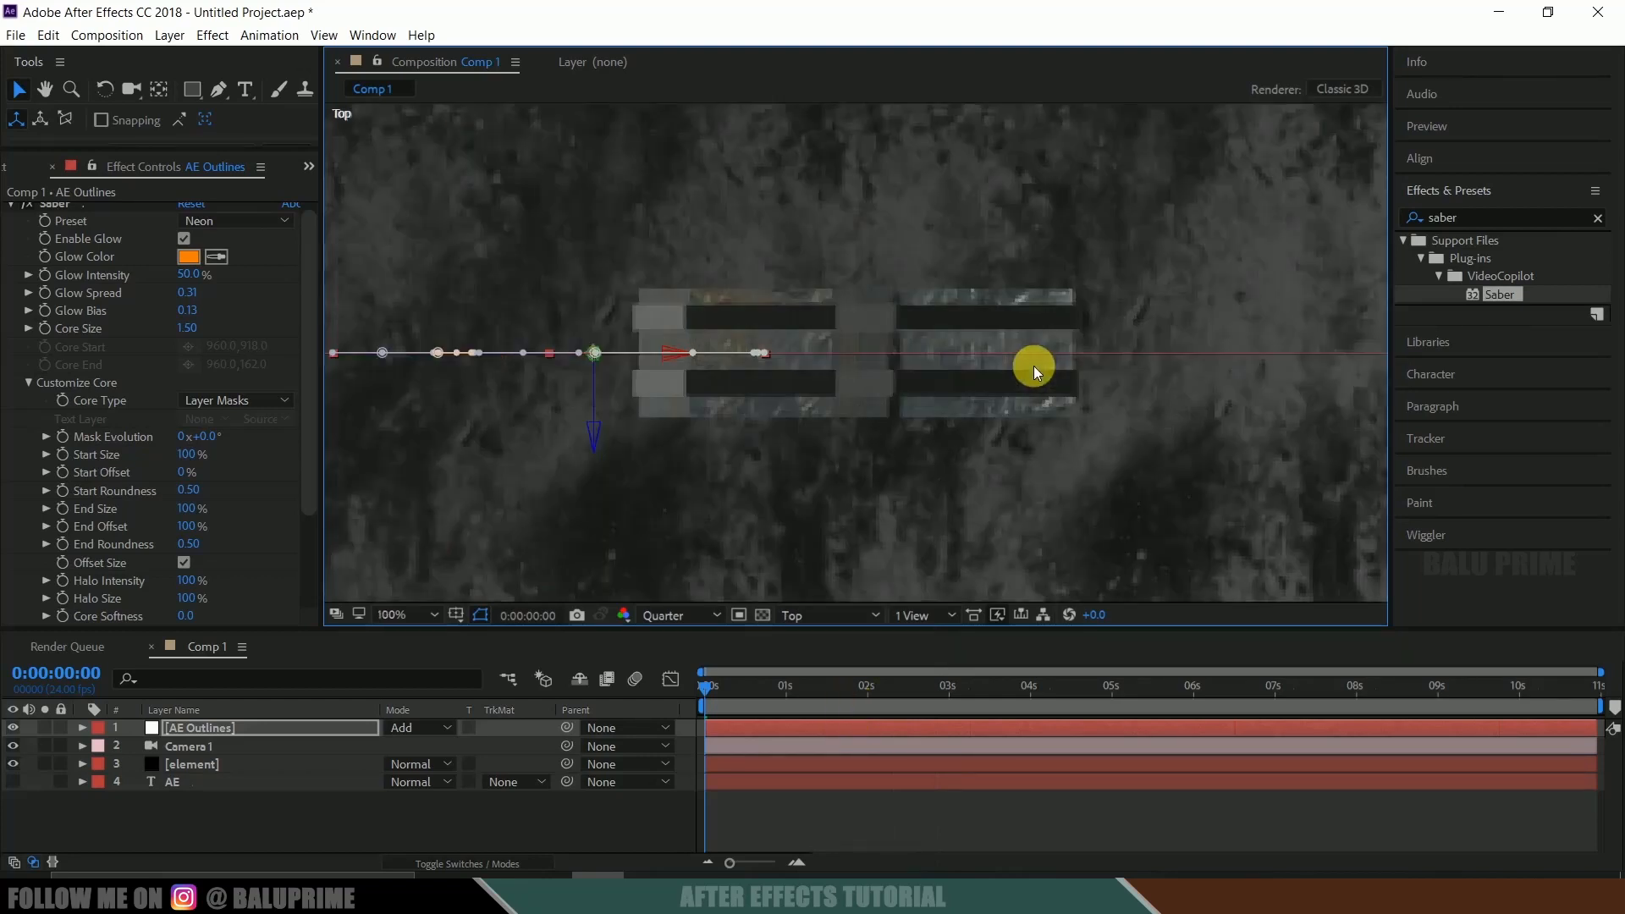
left_click(688, 607)
left_click(676, 661)
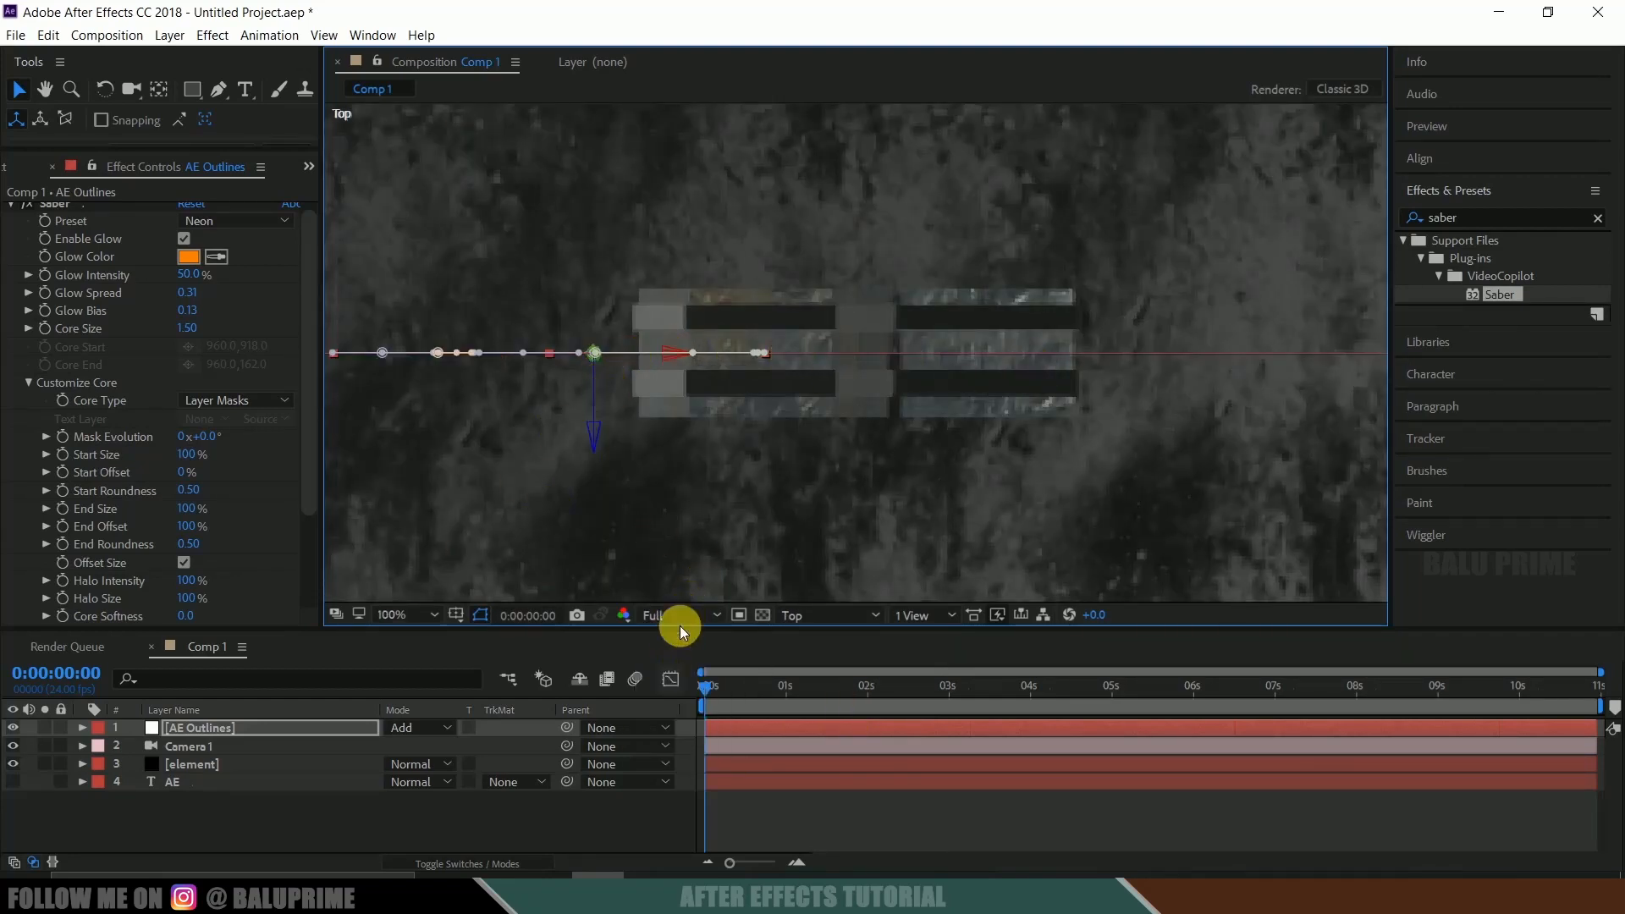
Move the AE Outlines layer sideways and forward until it lines up with the front face of the 3D text.
left_click(211, 725)
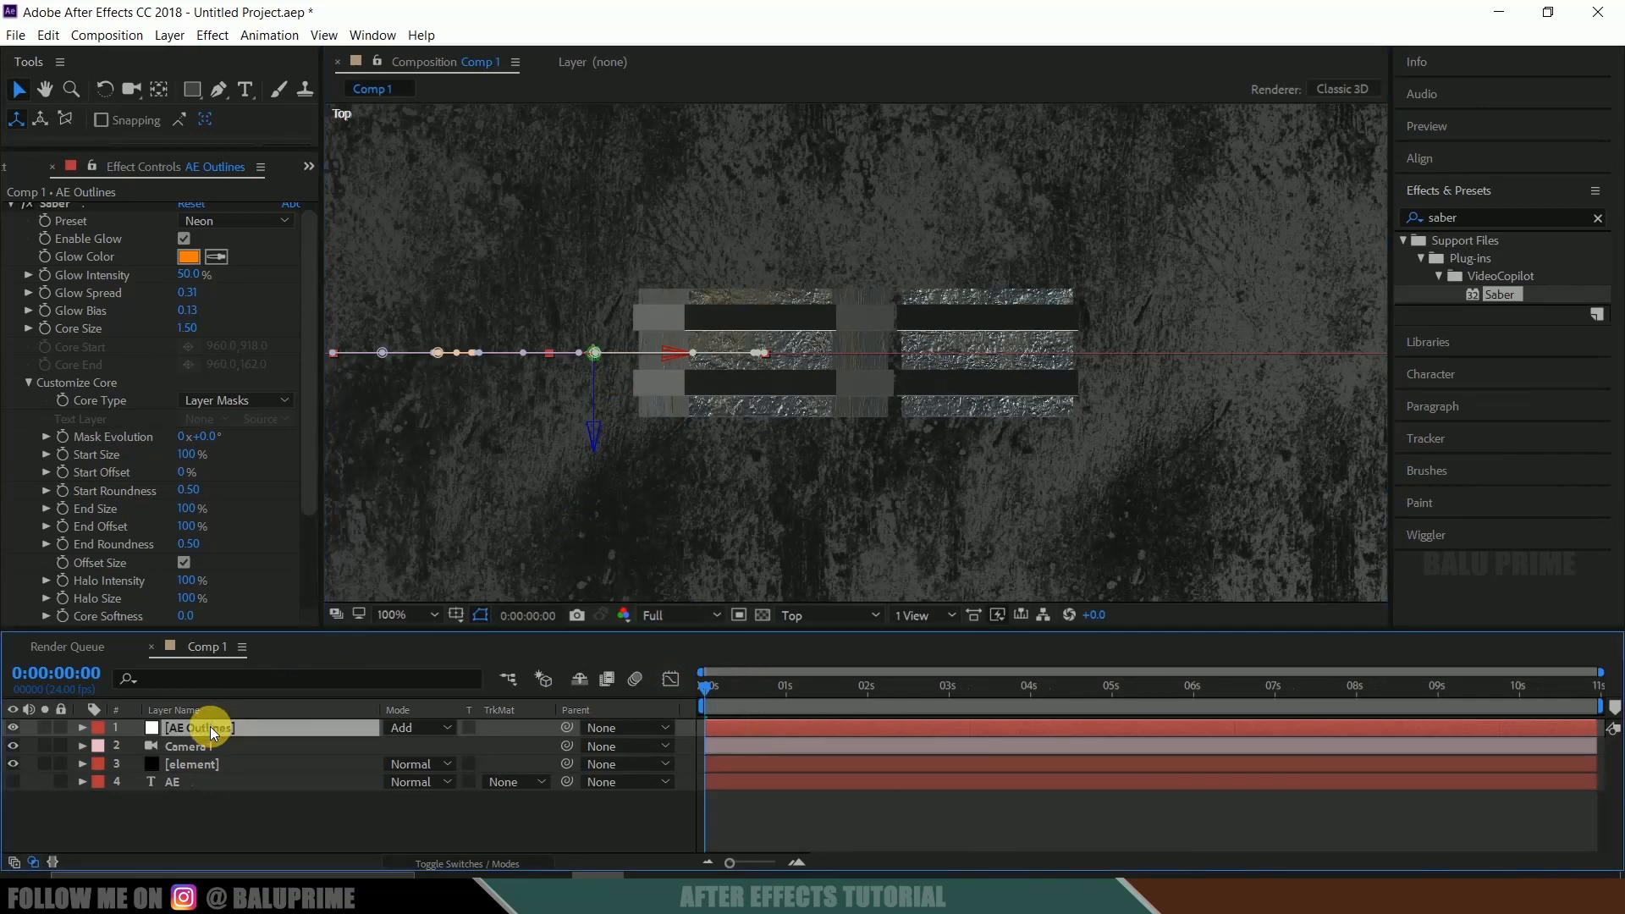
key("shift+Right")
key("shift+Right")
key("shift+Right")
key("shift+Right")
key("shift+Right")
key("shift+Right")
key("shift+Right")
key("shift+Right")
key("shift+Right")
key("shift+Right")
key("shift+Right")
key("shift+Right")
key("shift+Right")
key("shift+Right")
key("shift+Right")
key("shift+Right")
key("shift+Right")
key("shift+Right")
key("shift+Right")
key("shift+Right")
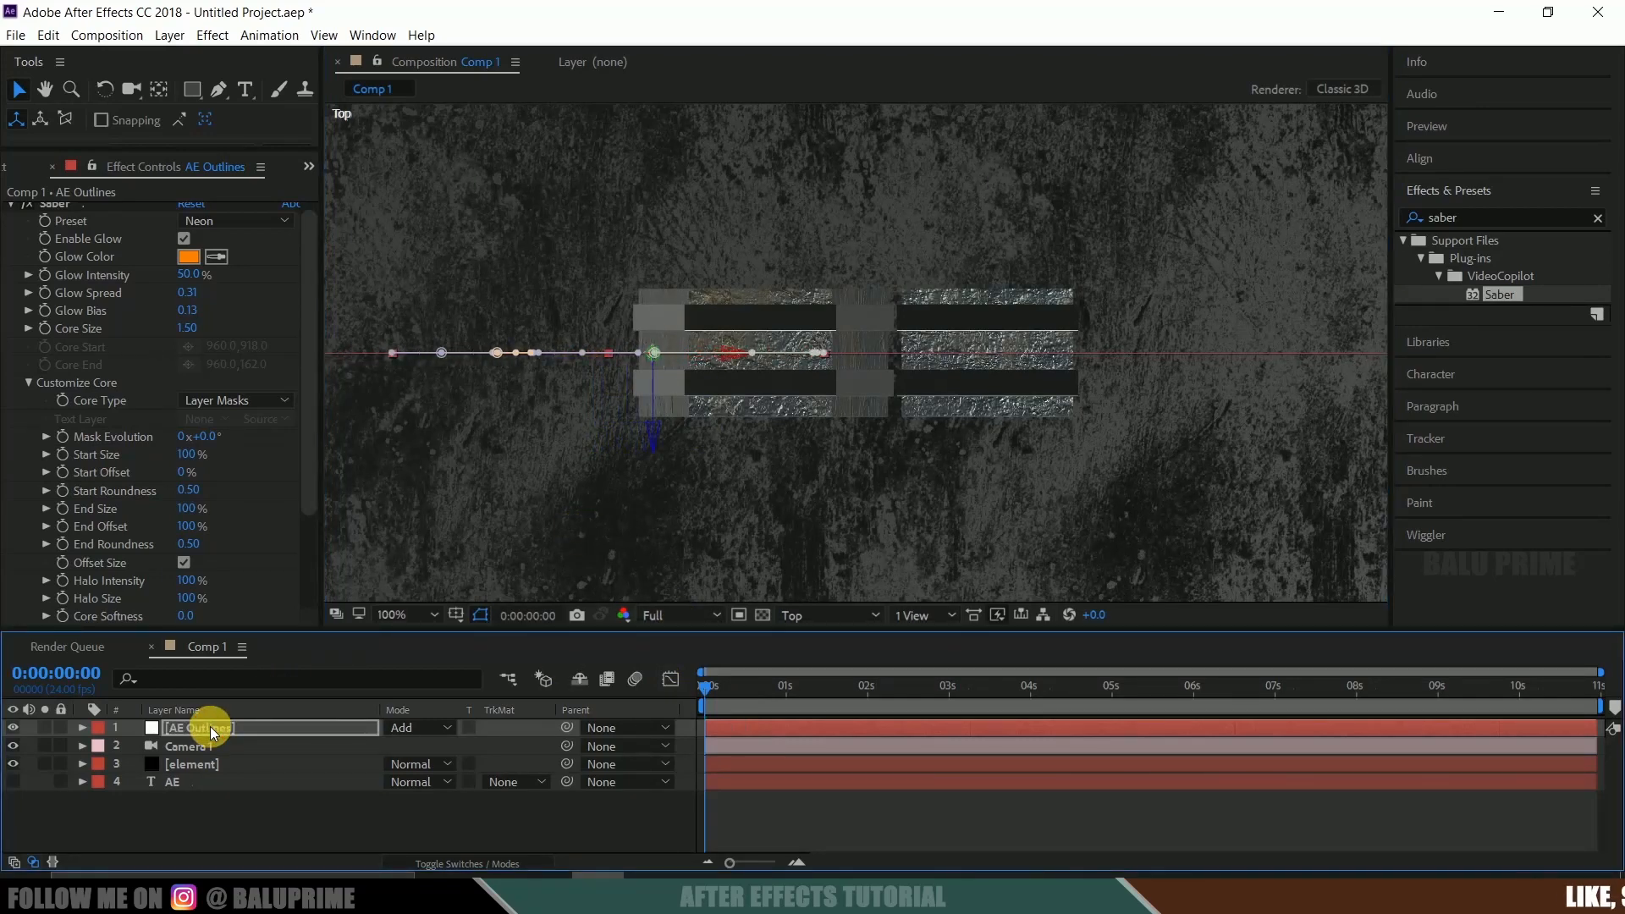
key("shift+Down")
key("shift+Down")
key("shift+Down")
key("shift+Down")
key("shift+Down")
key("shift+Down")
key("shift+Down")
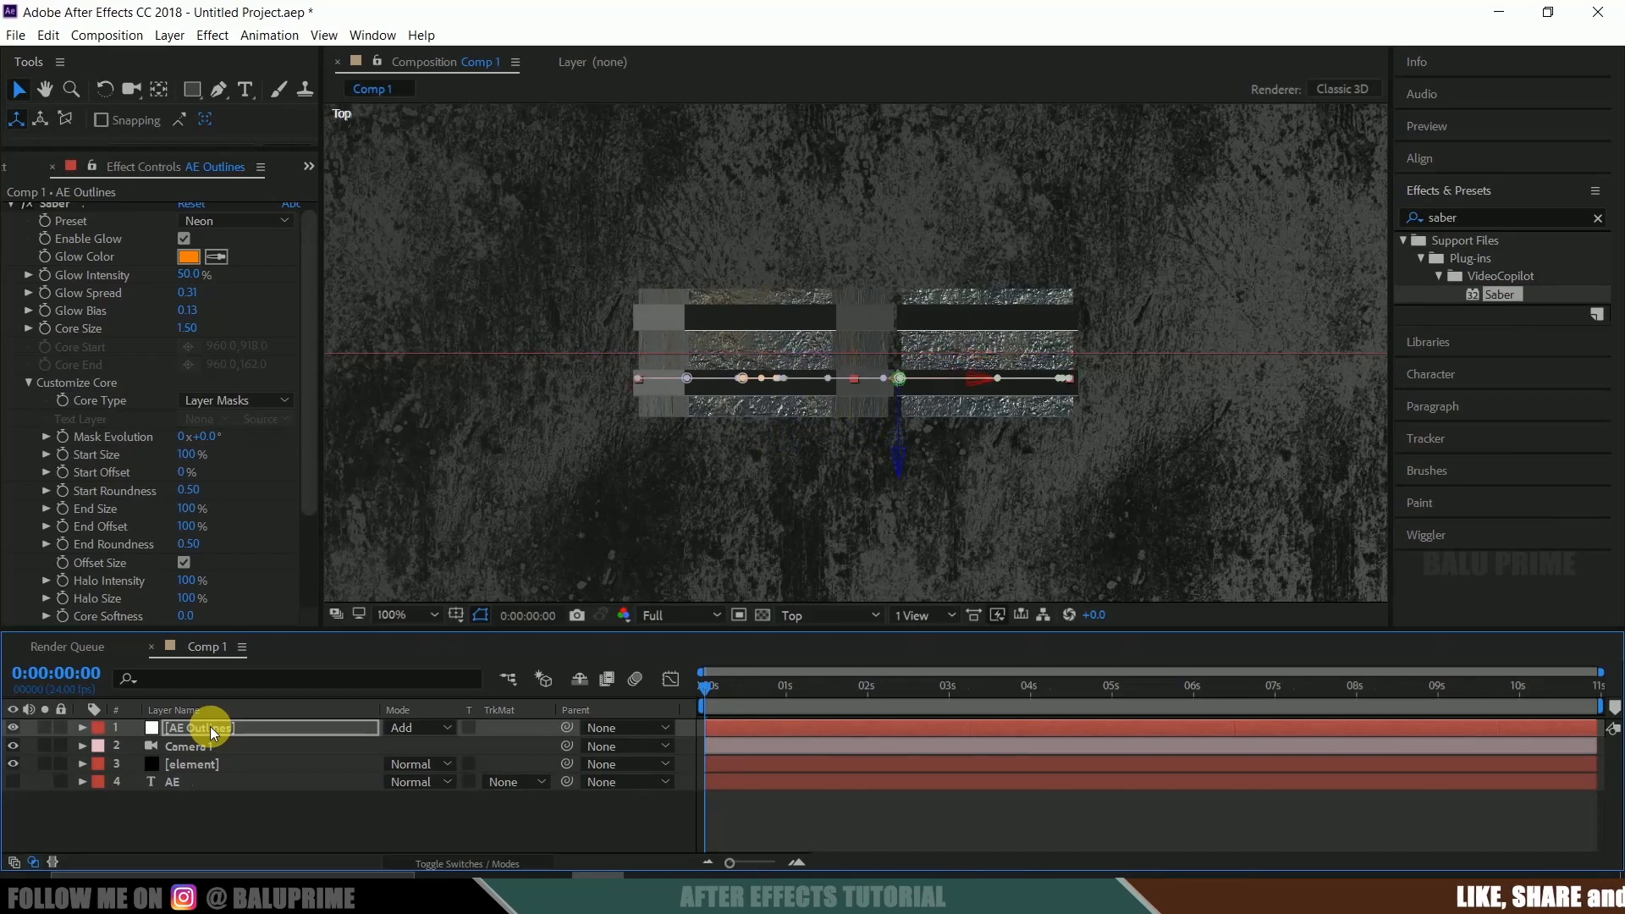
scroll(827, 469, "up", 4)
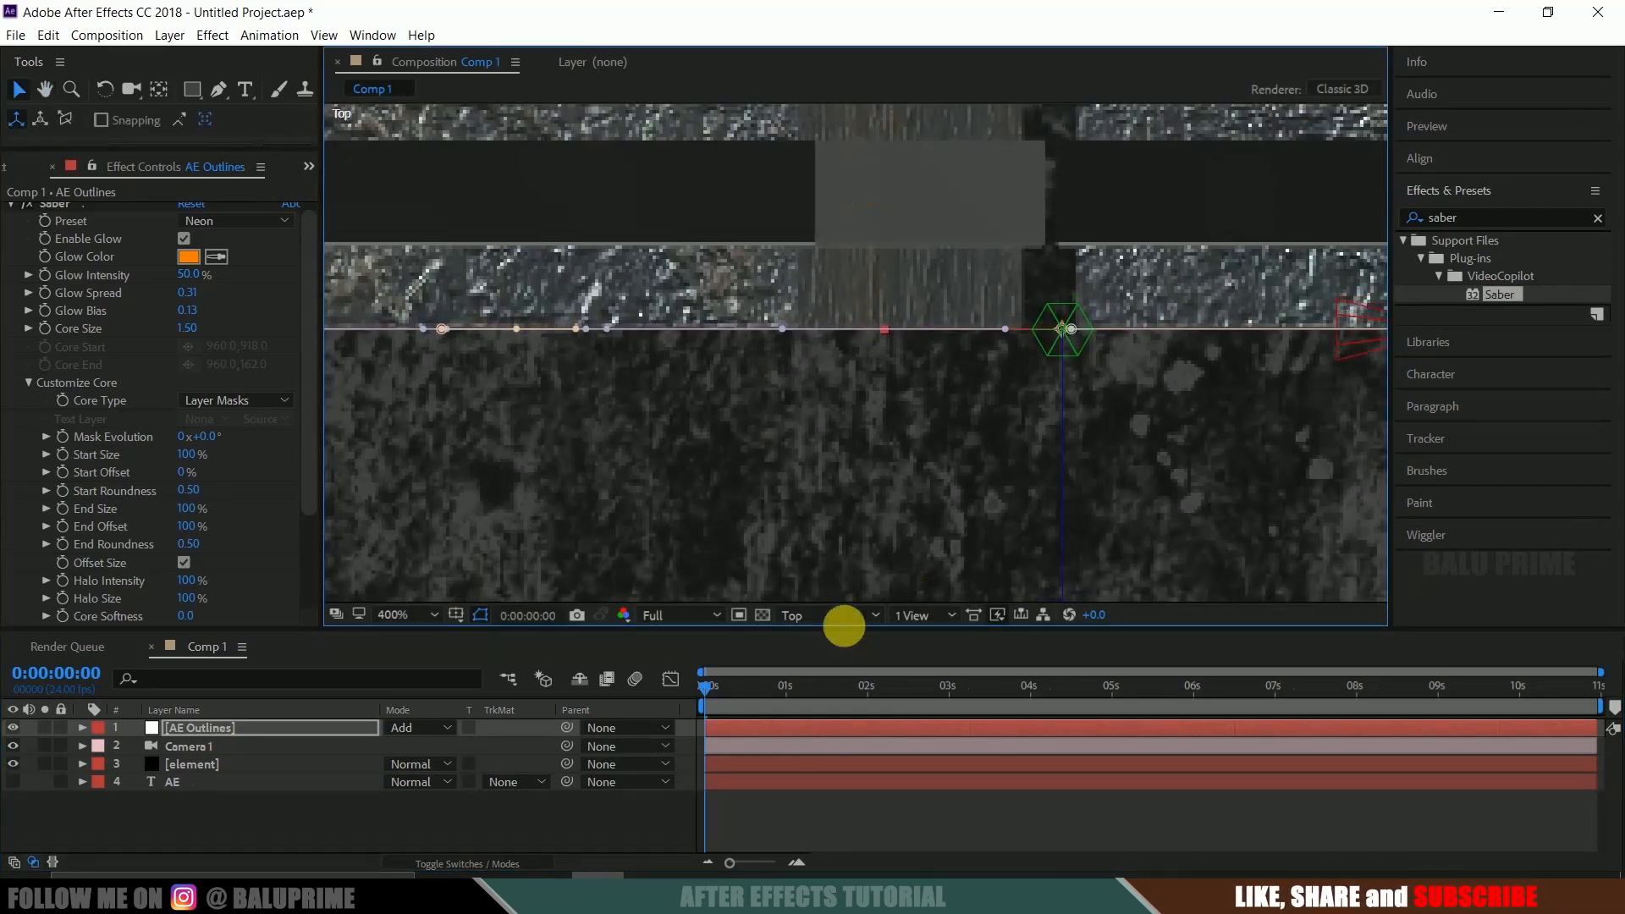
In the Active Camera view, lower the AE Outlines layer and nudge it sideways onto the edges of the 3D letters.
left_click(845, 616)
left_click(842, 628)
key("shift+Down")
key("shift+Down")
key("shift+Down")
key("shift+Down")
key("shift+Down")
key("shift+Down")
key("shift+Down")
key("shift+Down")
scroll(935, 436, "up", 1)
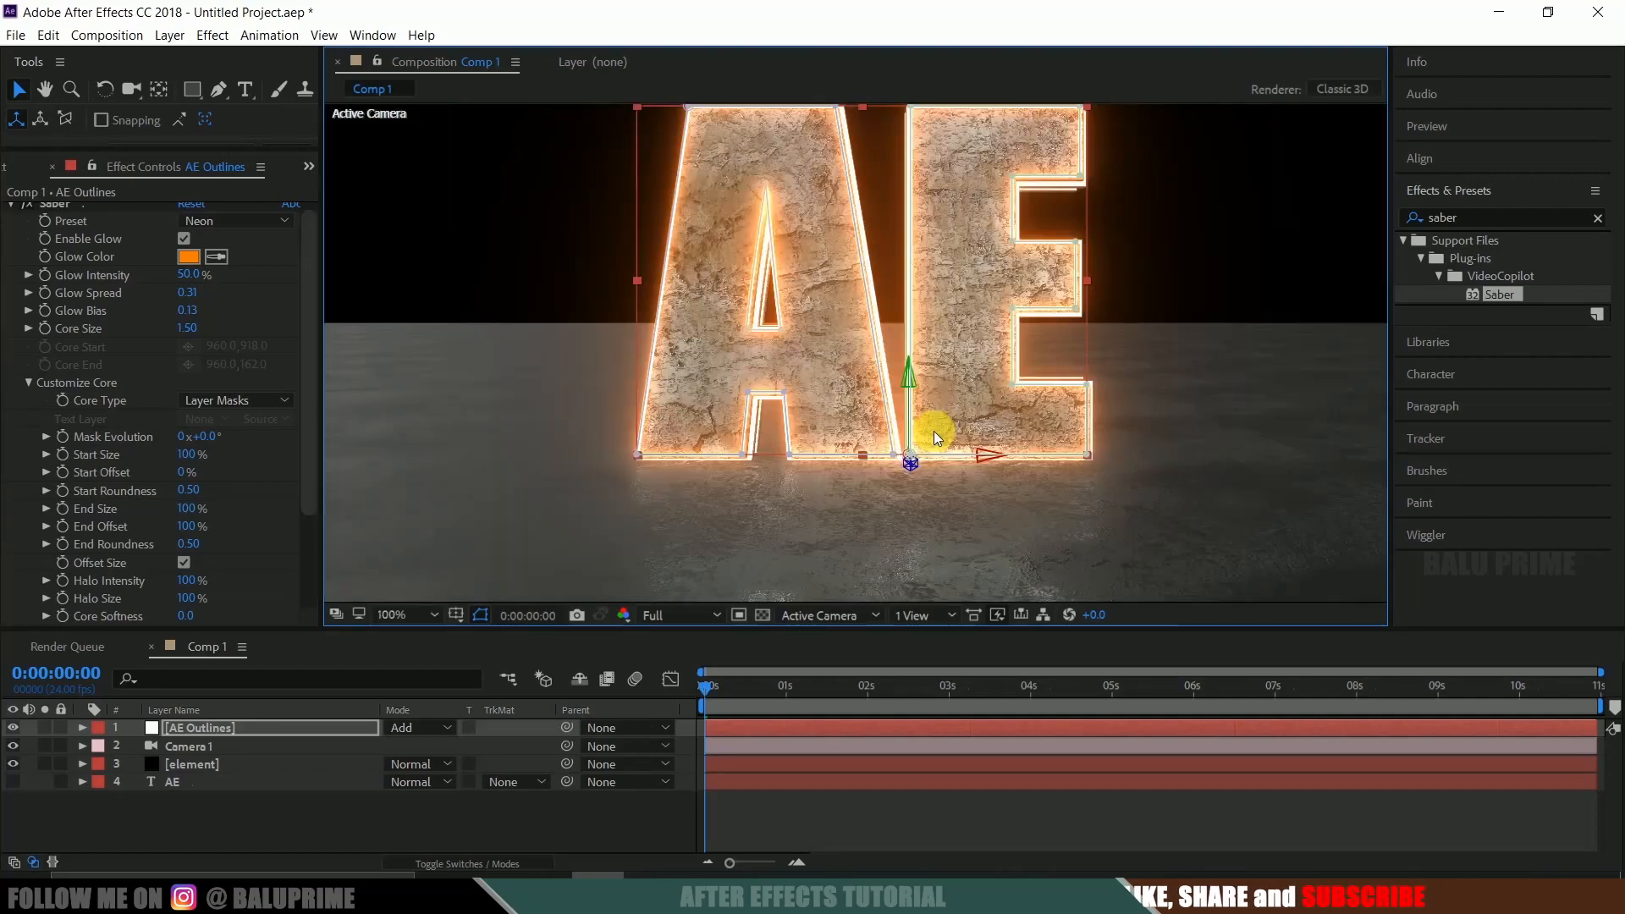
key("Right")
key("Right")
key("Right")
scroll(935, 436, "down", 1)
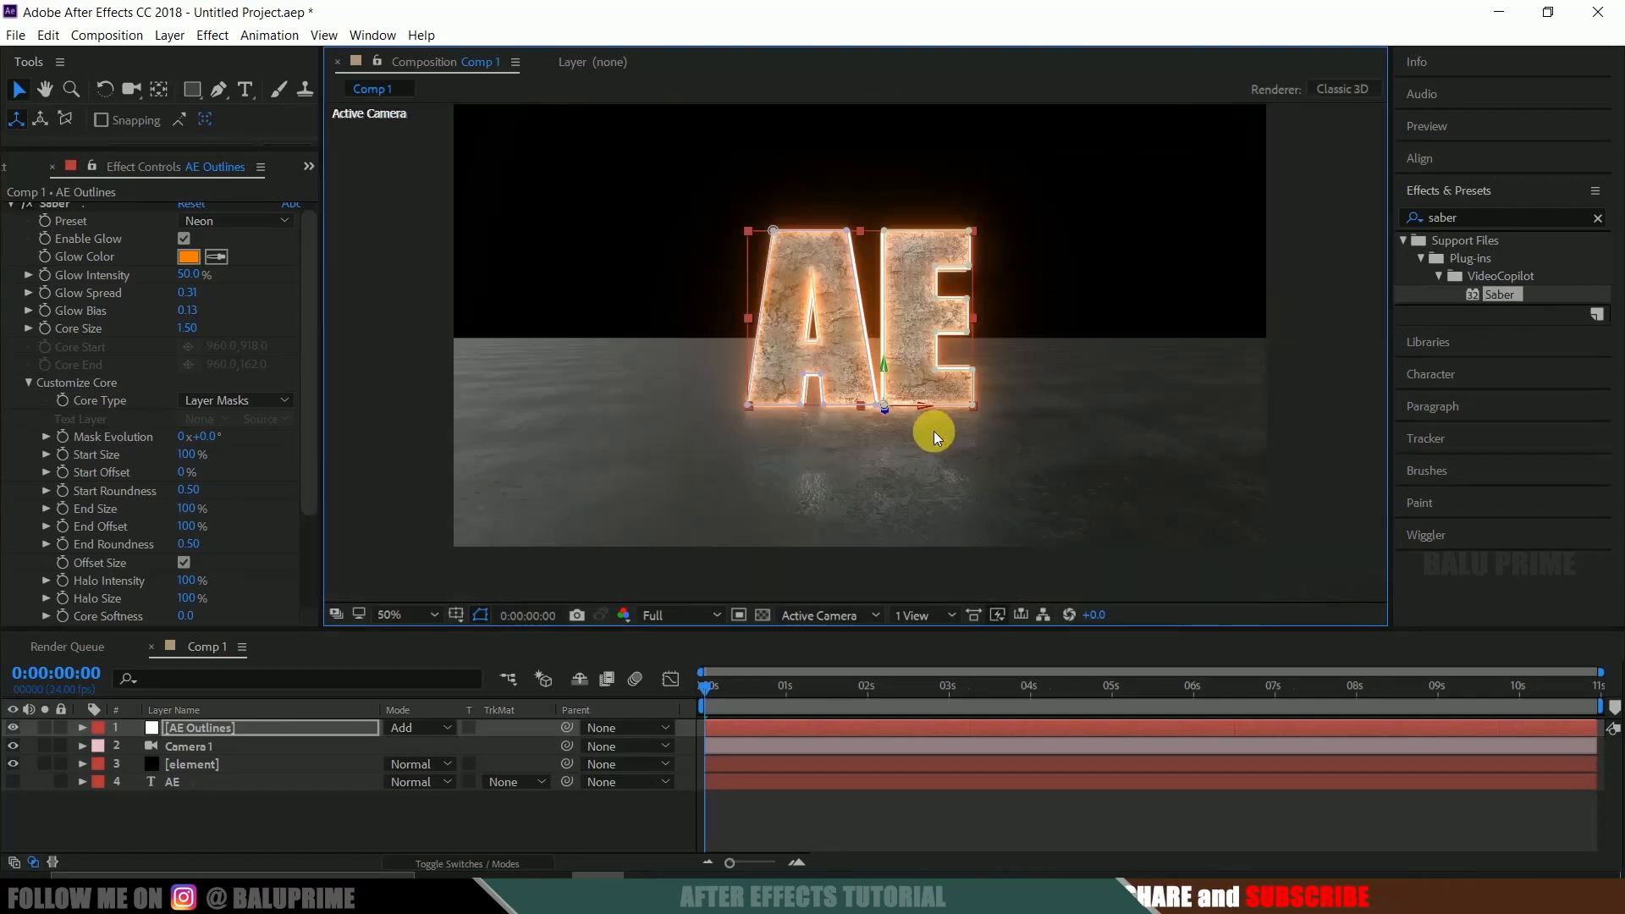
Set the preview resolution to Quarter and return to the start of the timeline.
left_click(672, 615)
left_click(690, 725)
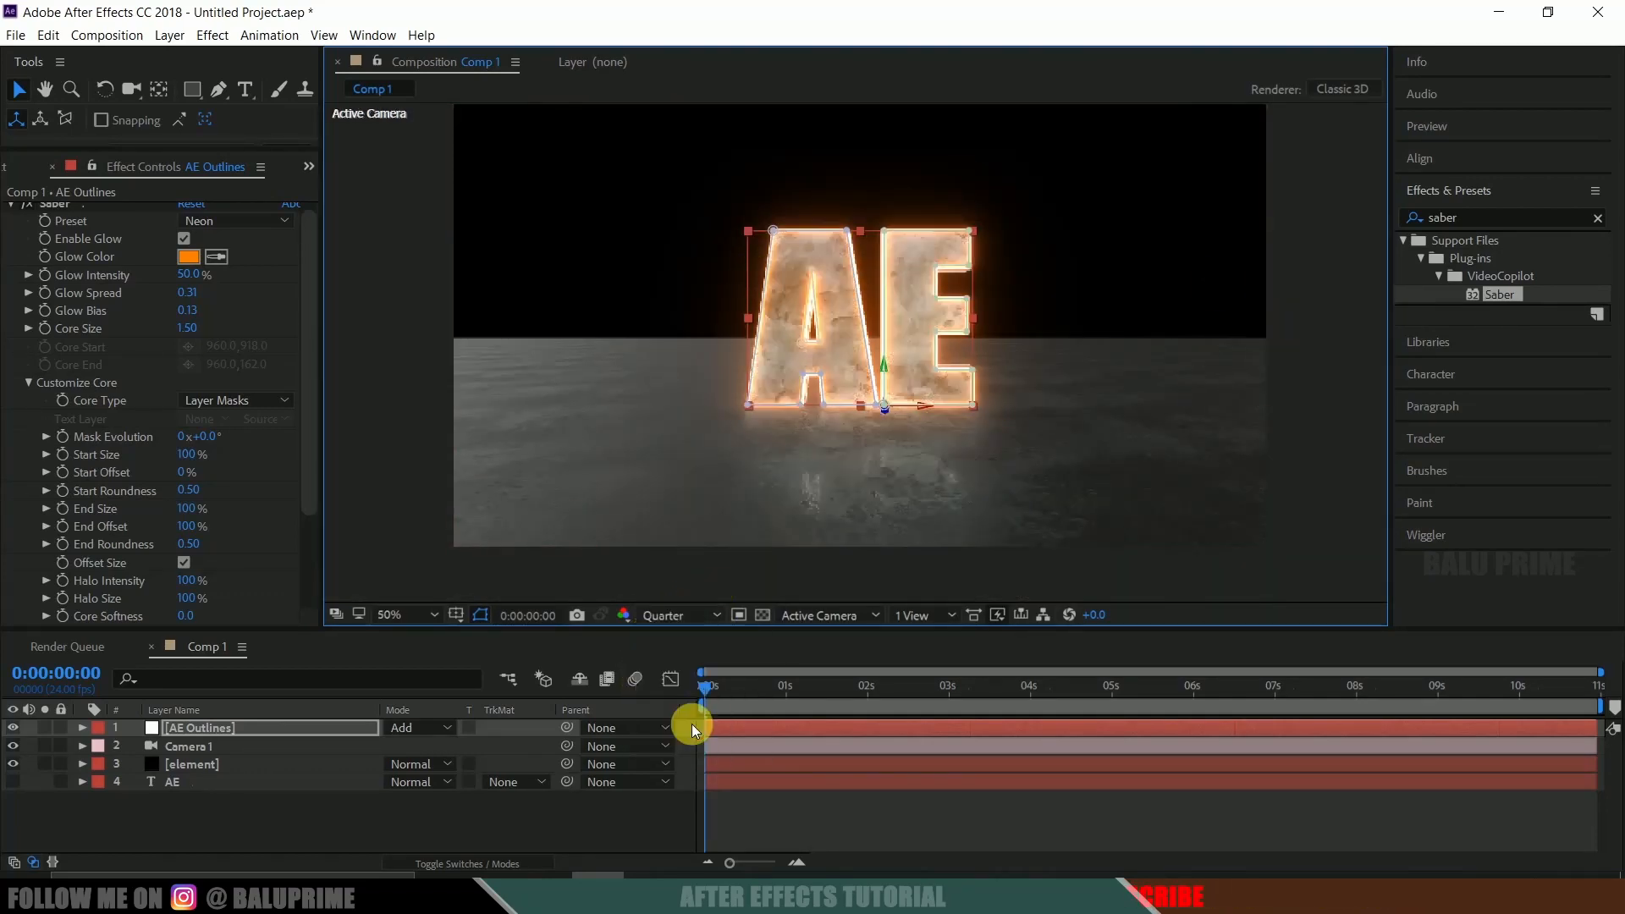
left_click_drag(723, 691, 584, 699)
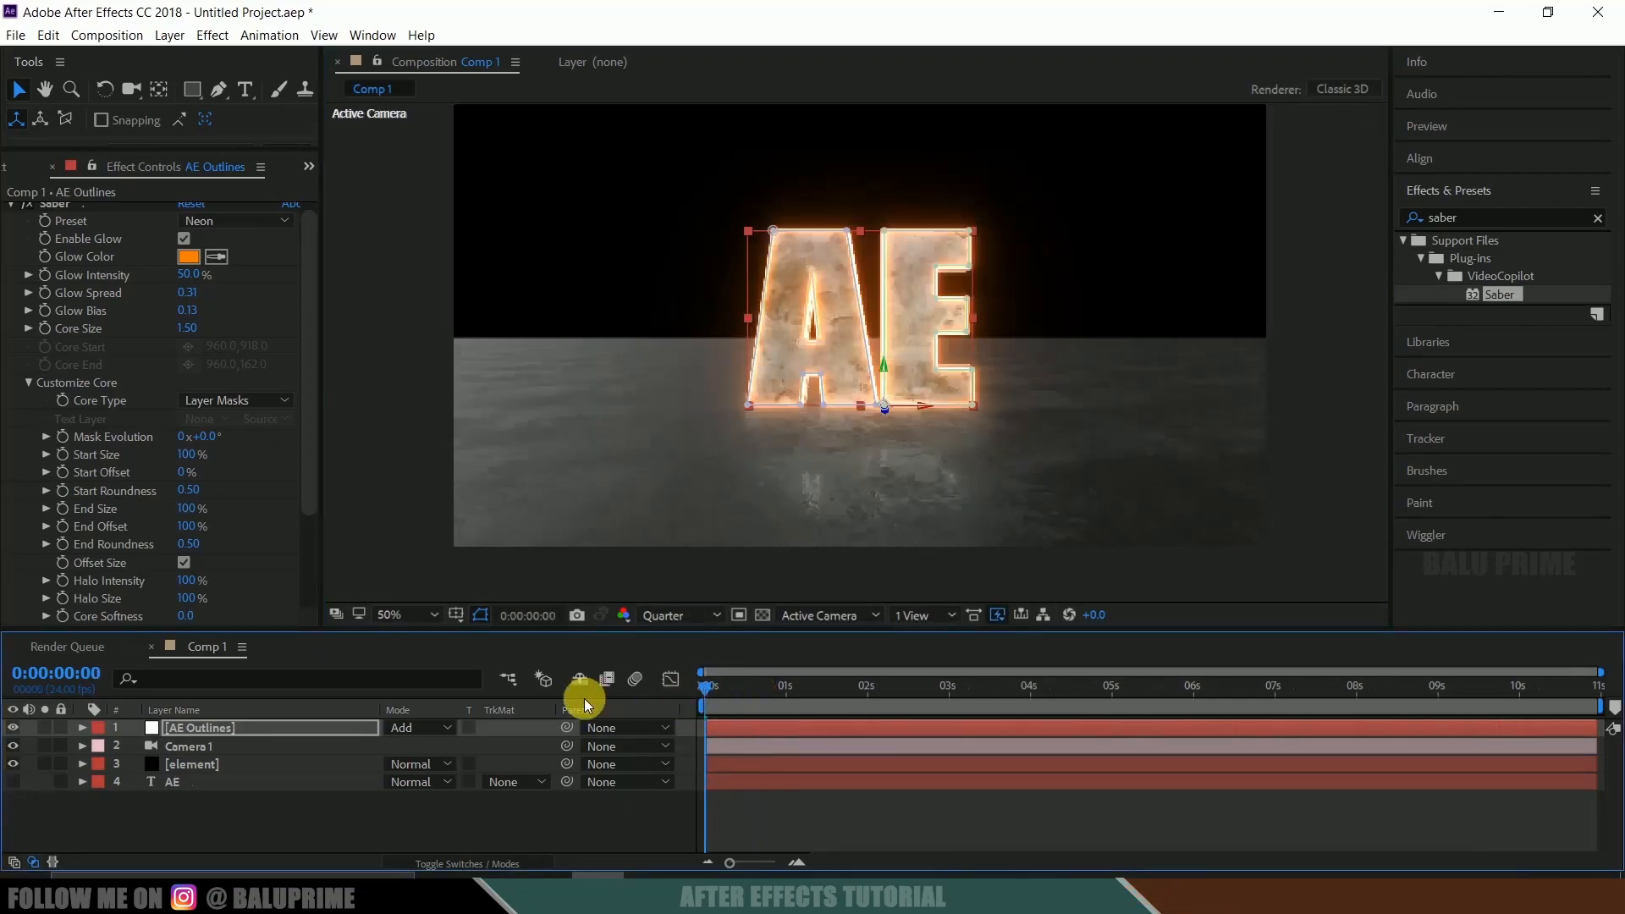
Turn on keyframing for Saber's Mask Evolution, Start Offset and End Offset on AE Outlines at the first frame.
left_click(180, 728)
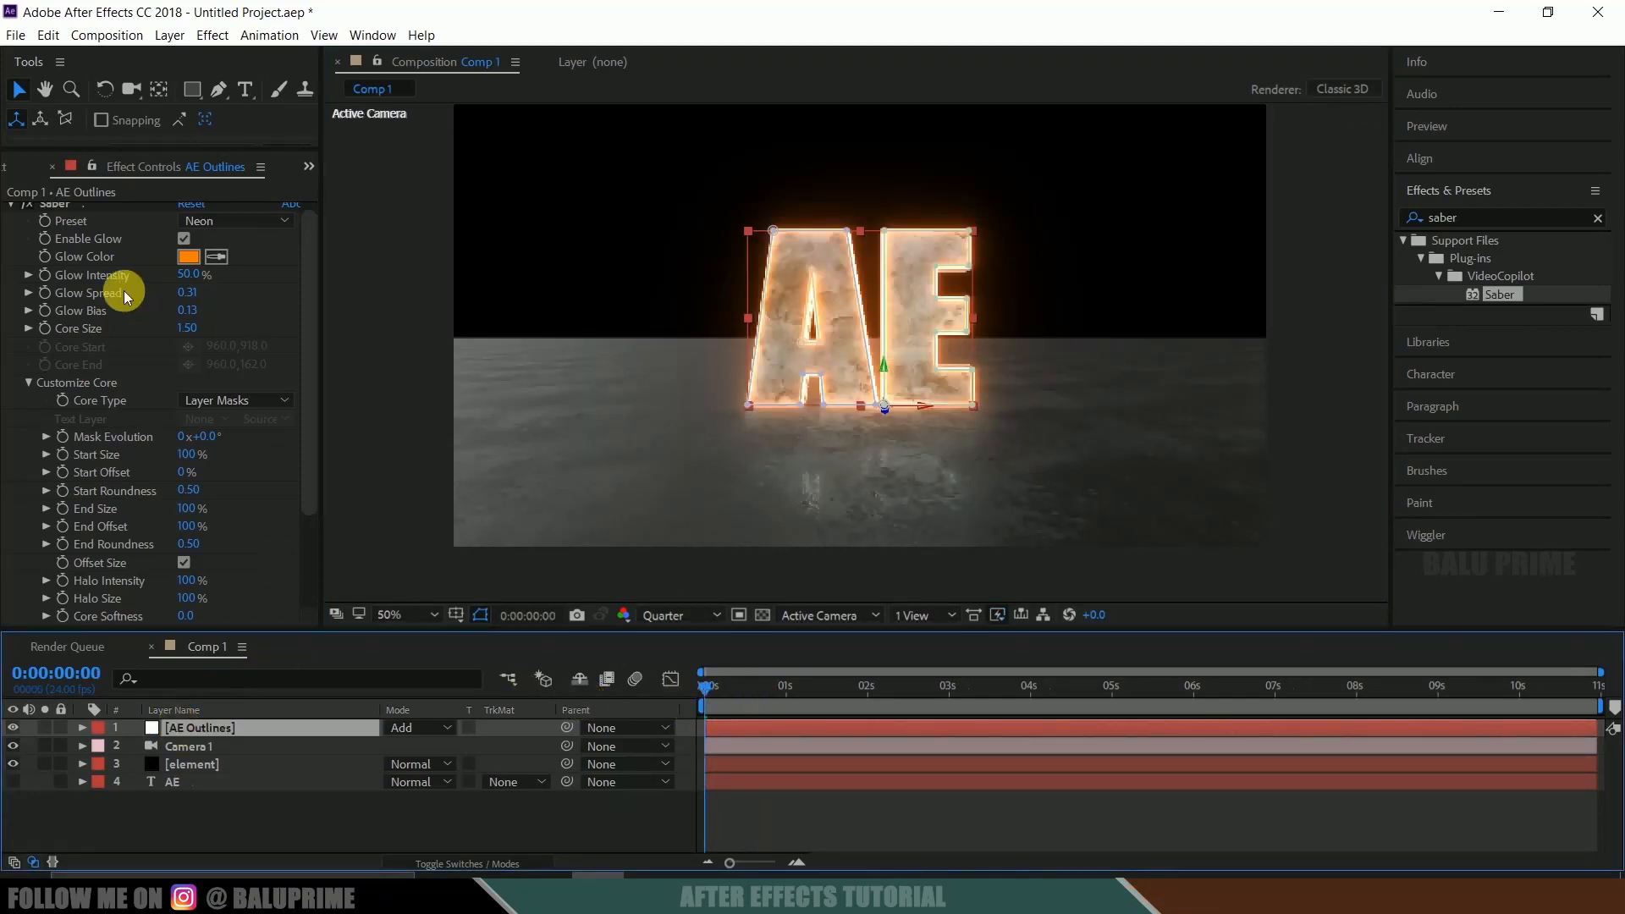
scroll(106, 418, "down", 1)
left_click(64, 391)
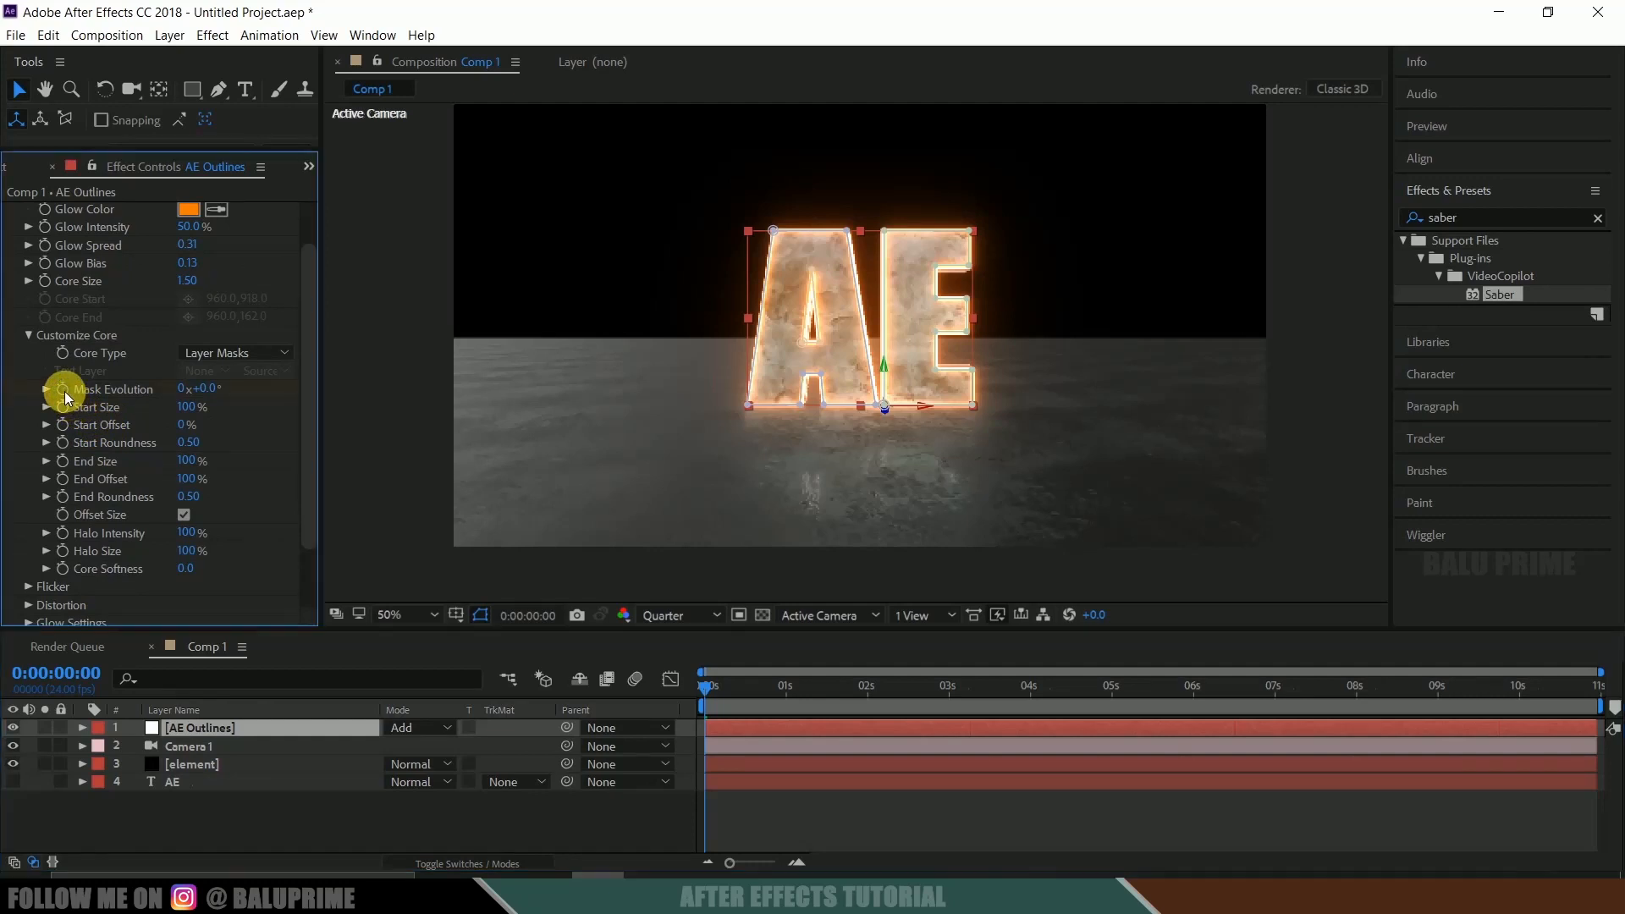
left_click(65, 425)
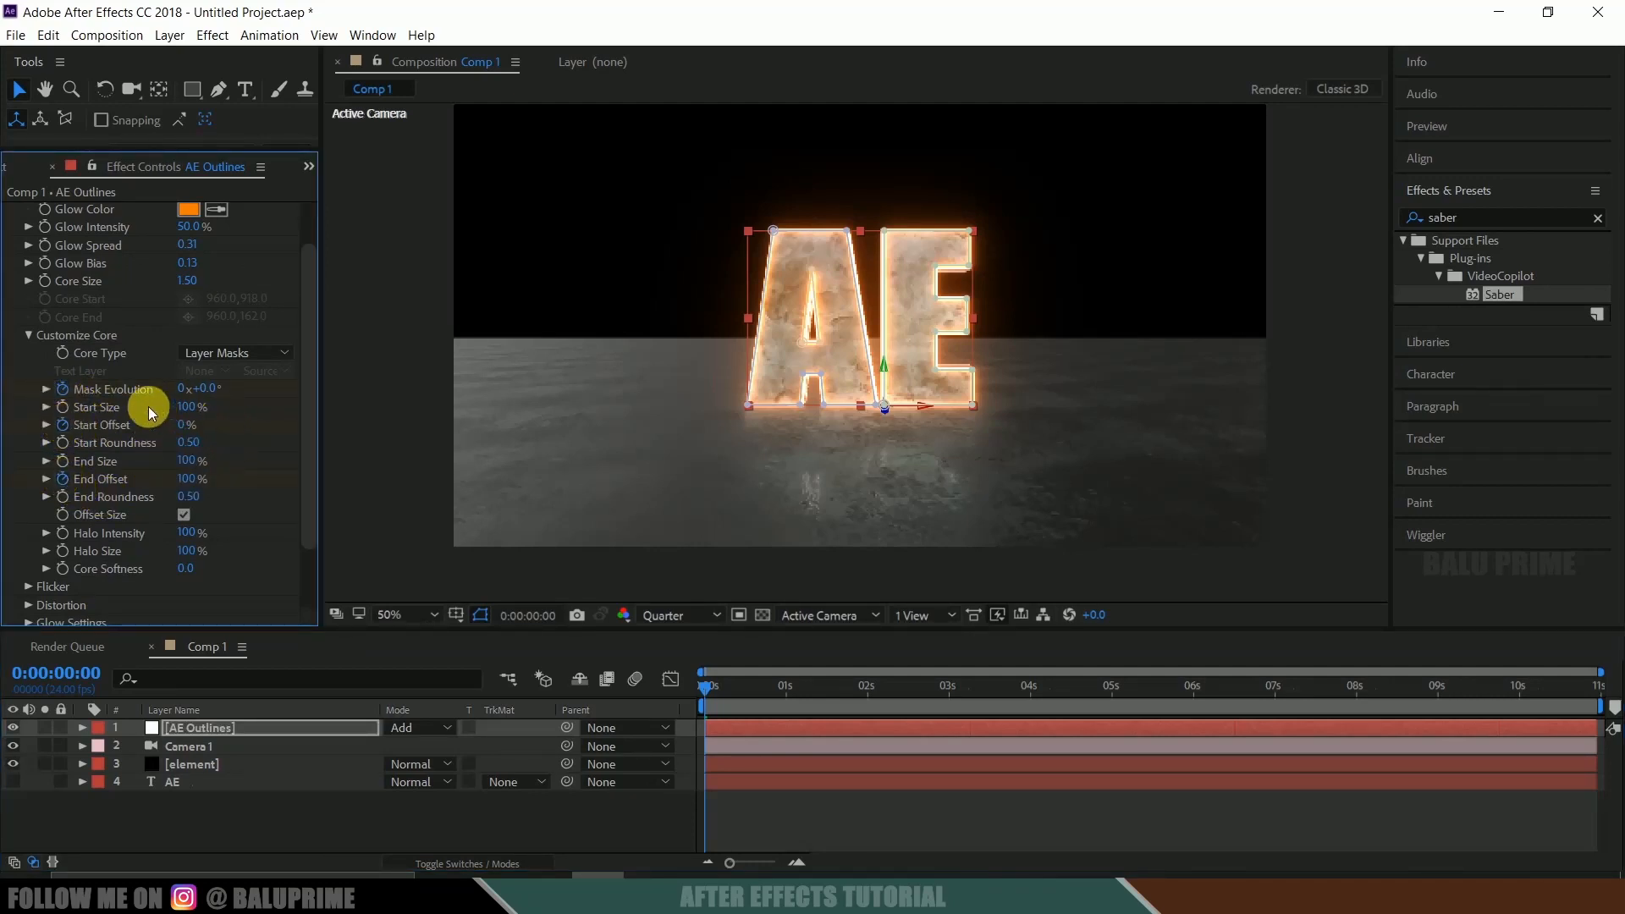
Set the starting keyframes to a Mask Evolution of 45° and an End Offset of 0%.
left_click(211, 389)
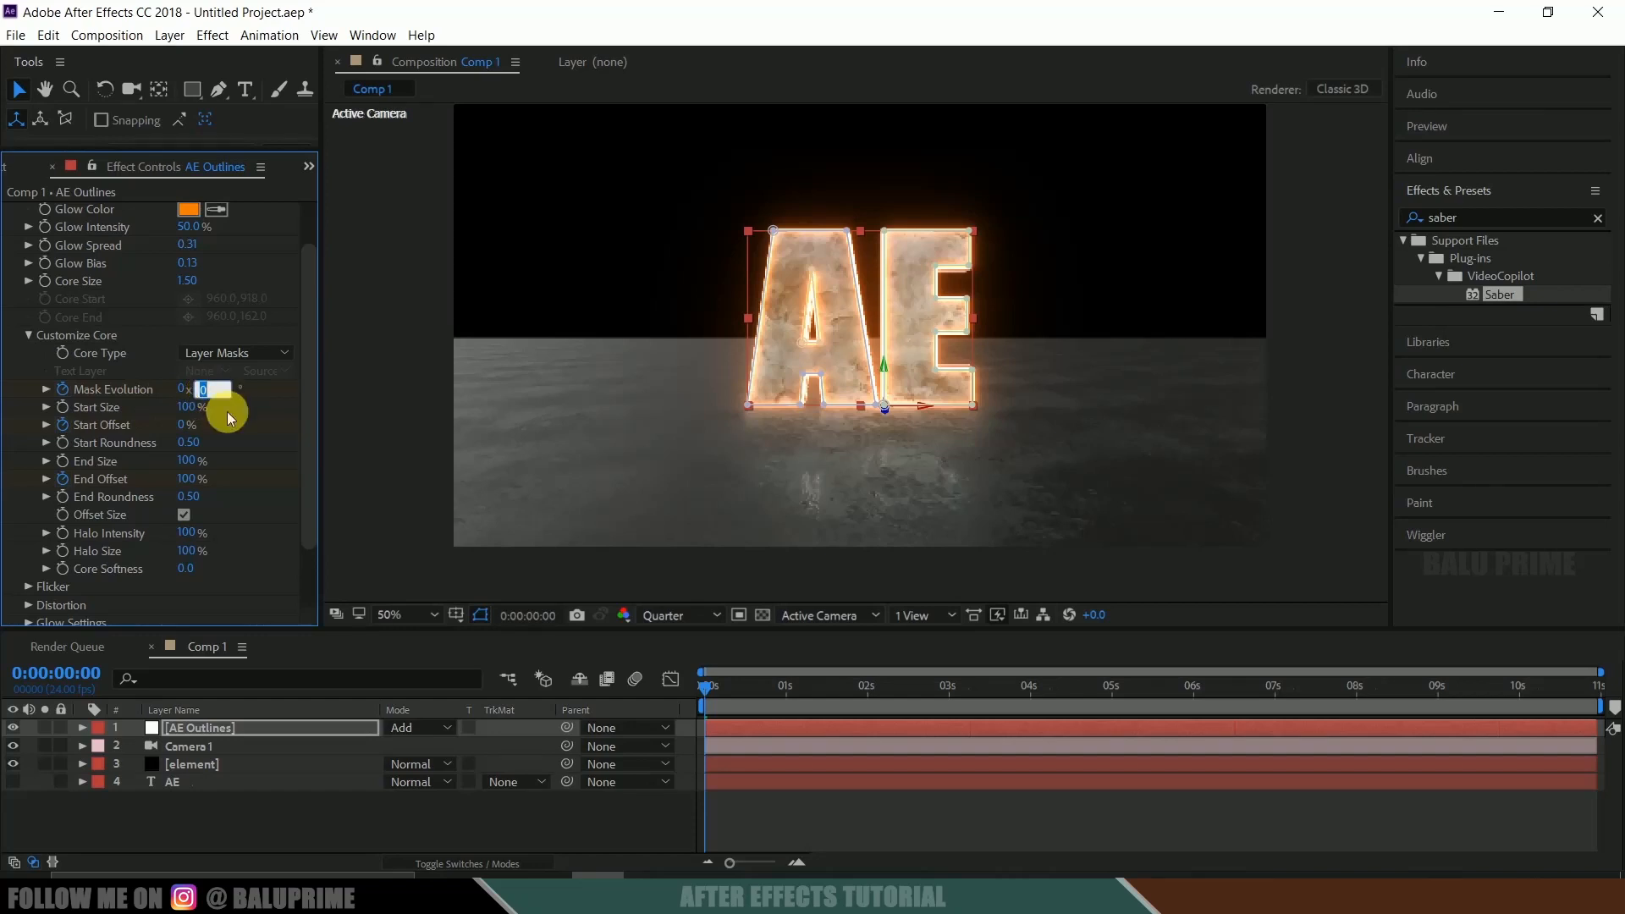
type("45")
key("Return")
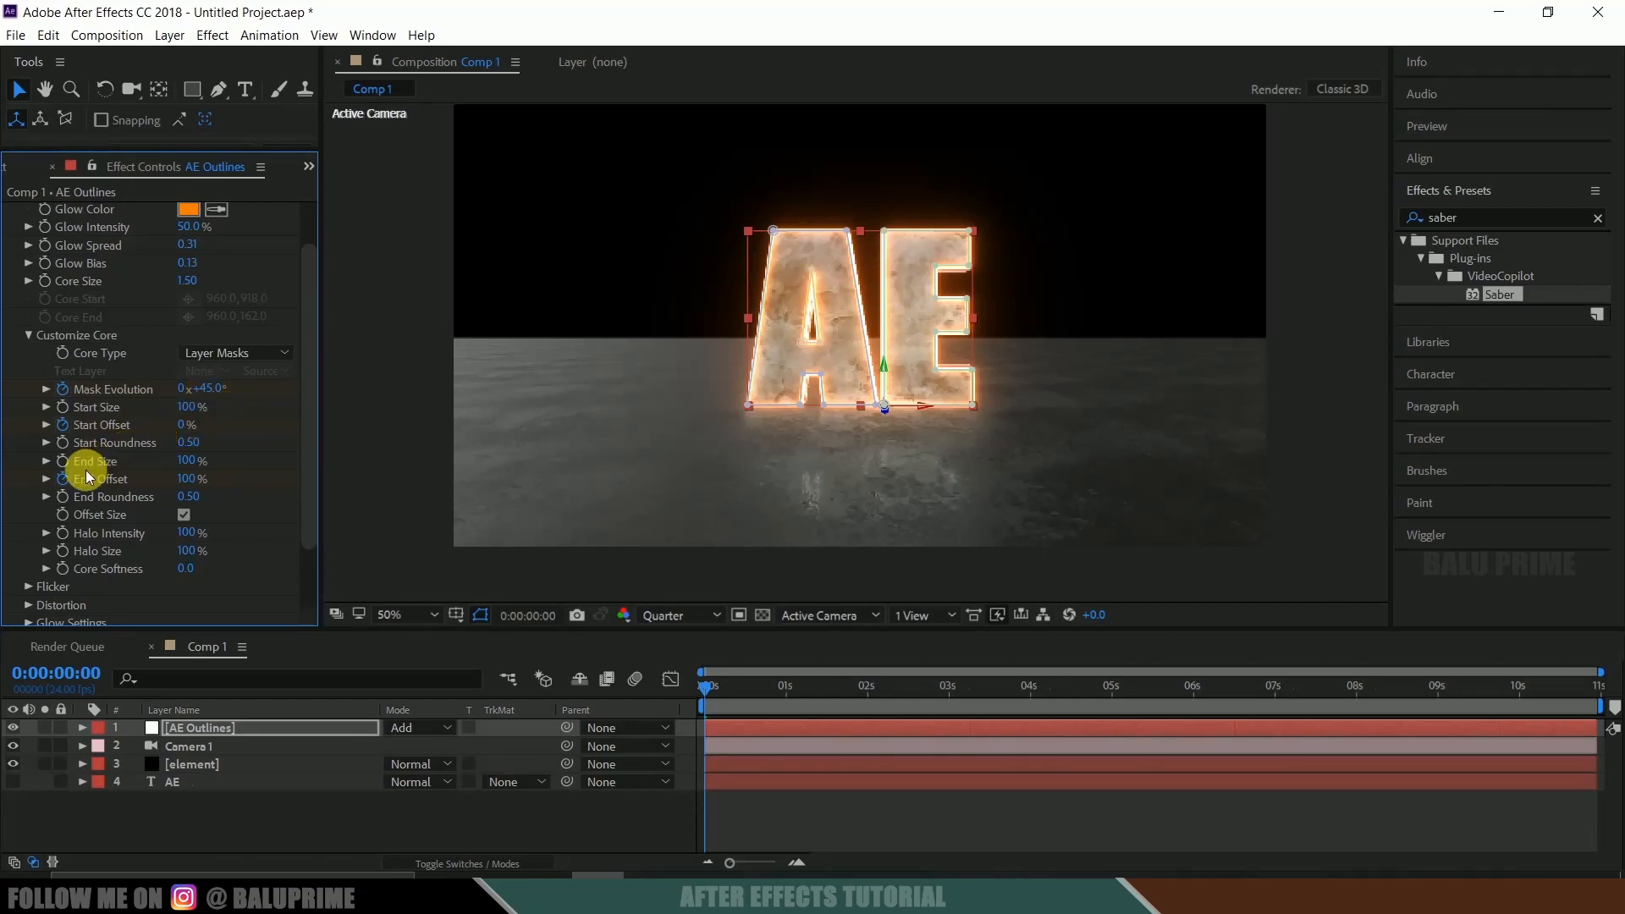
left_click_drag(187, 483, 52, 495)
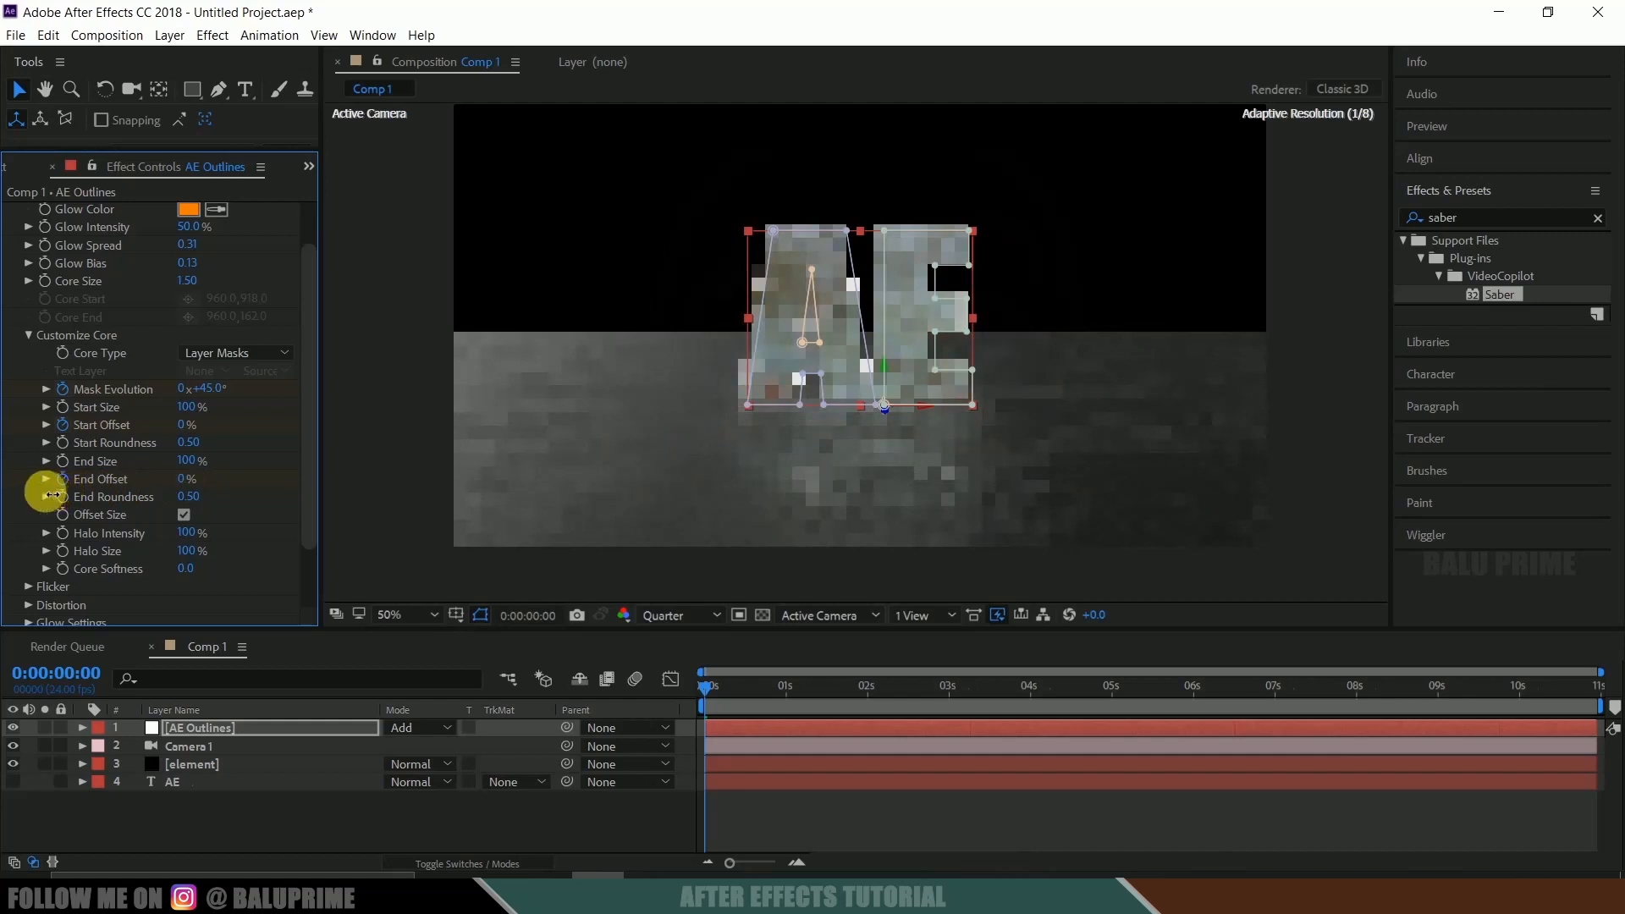
Keyframe Start Offset at 100% at 0:00:08:01 and Mask Evolution at 2x+45° at 0:00:09:00.
left_click(1360, 694)
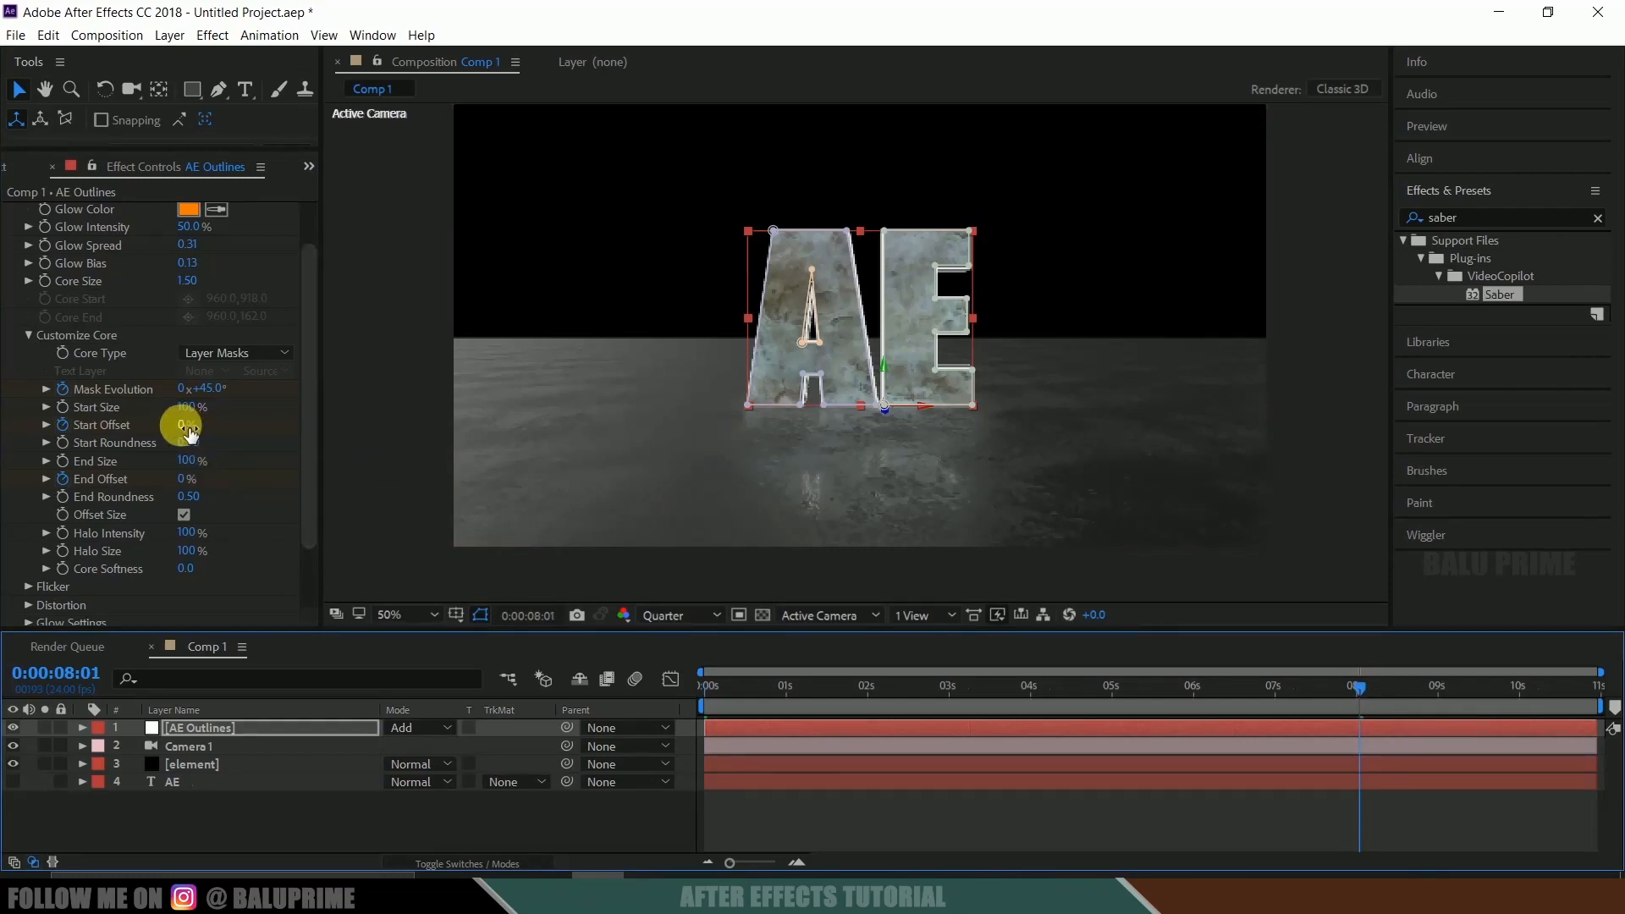
left_click_drag(188, 432, 519, 435)
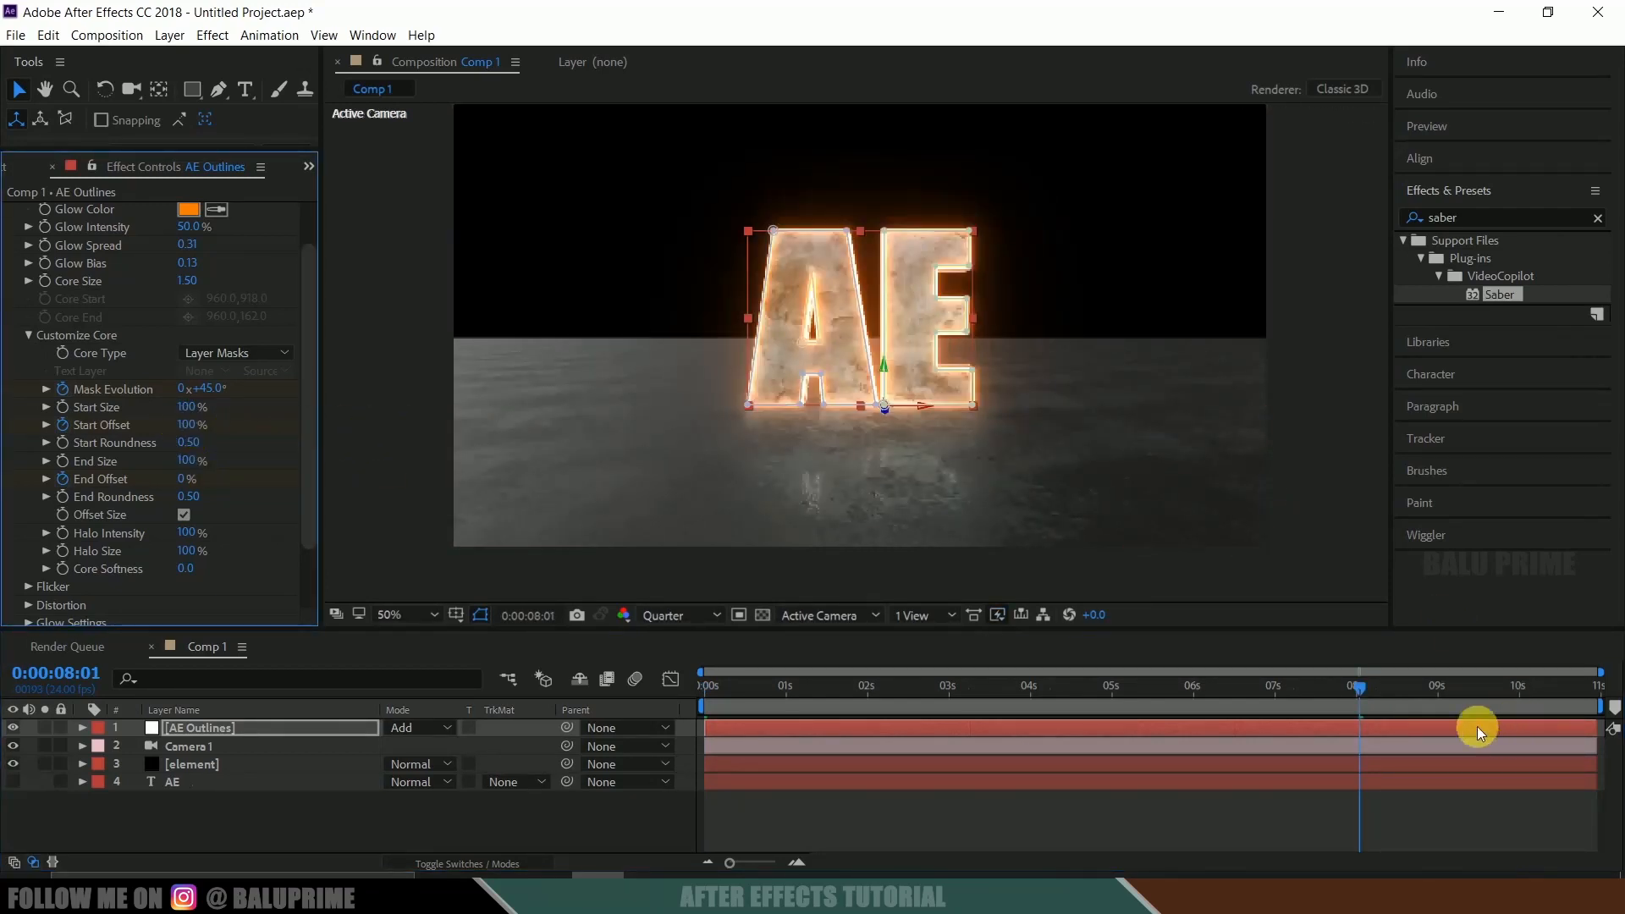
left_click(1437, 687)
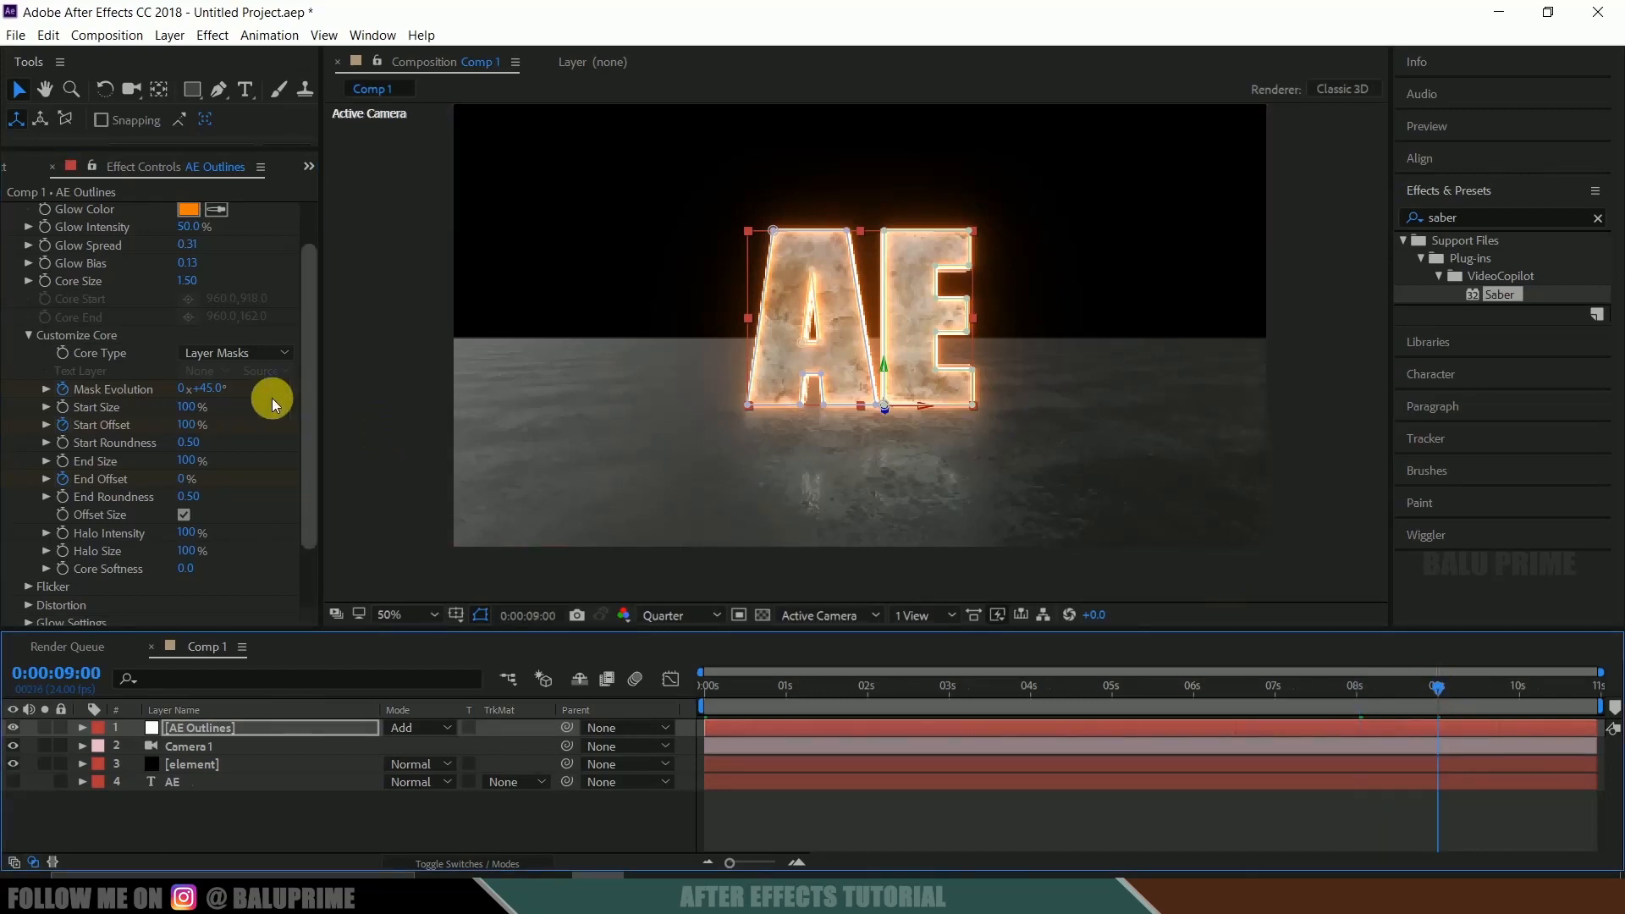
left_click(183, 389)
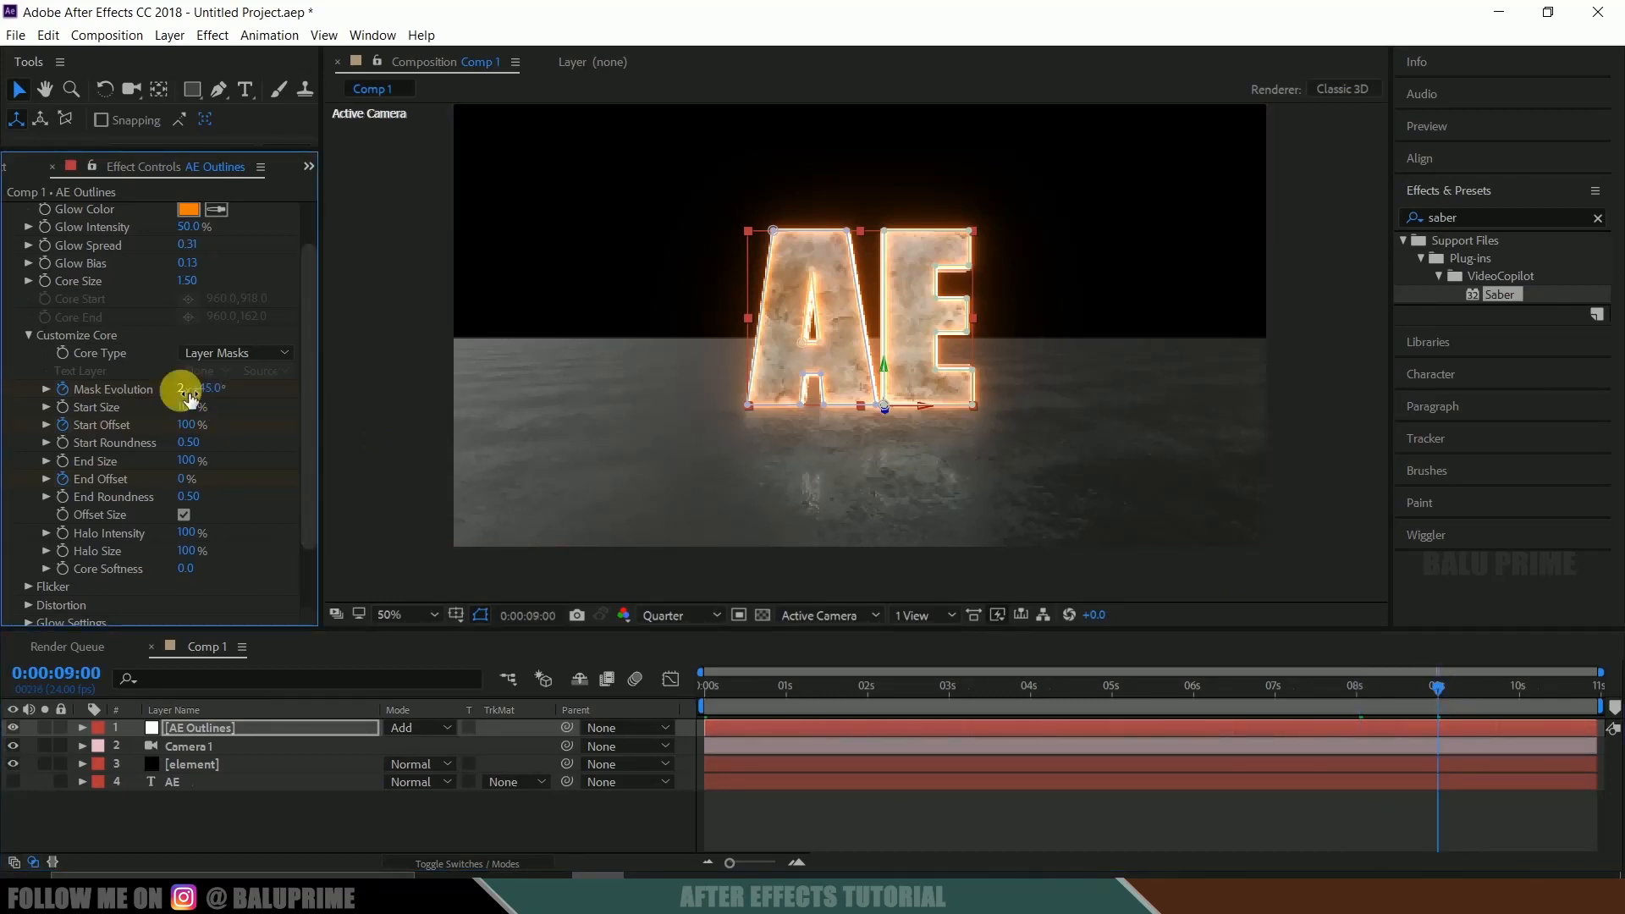
Preview the Saber outline animation and scrub back to about 0:00:07:11.
key("space")
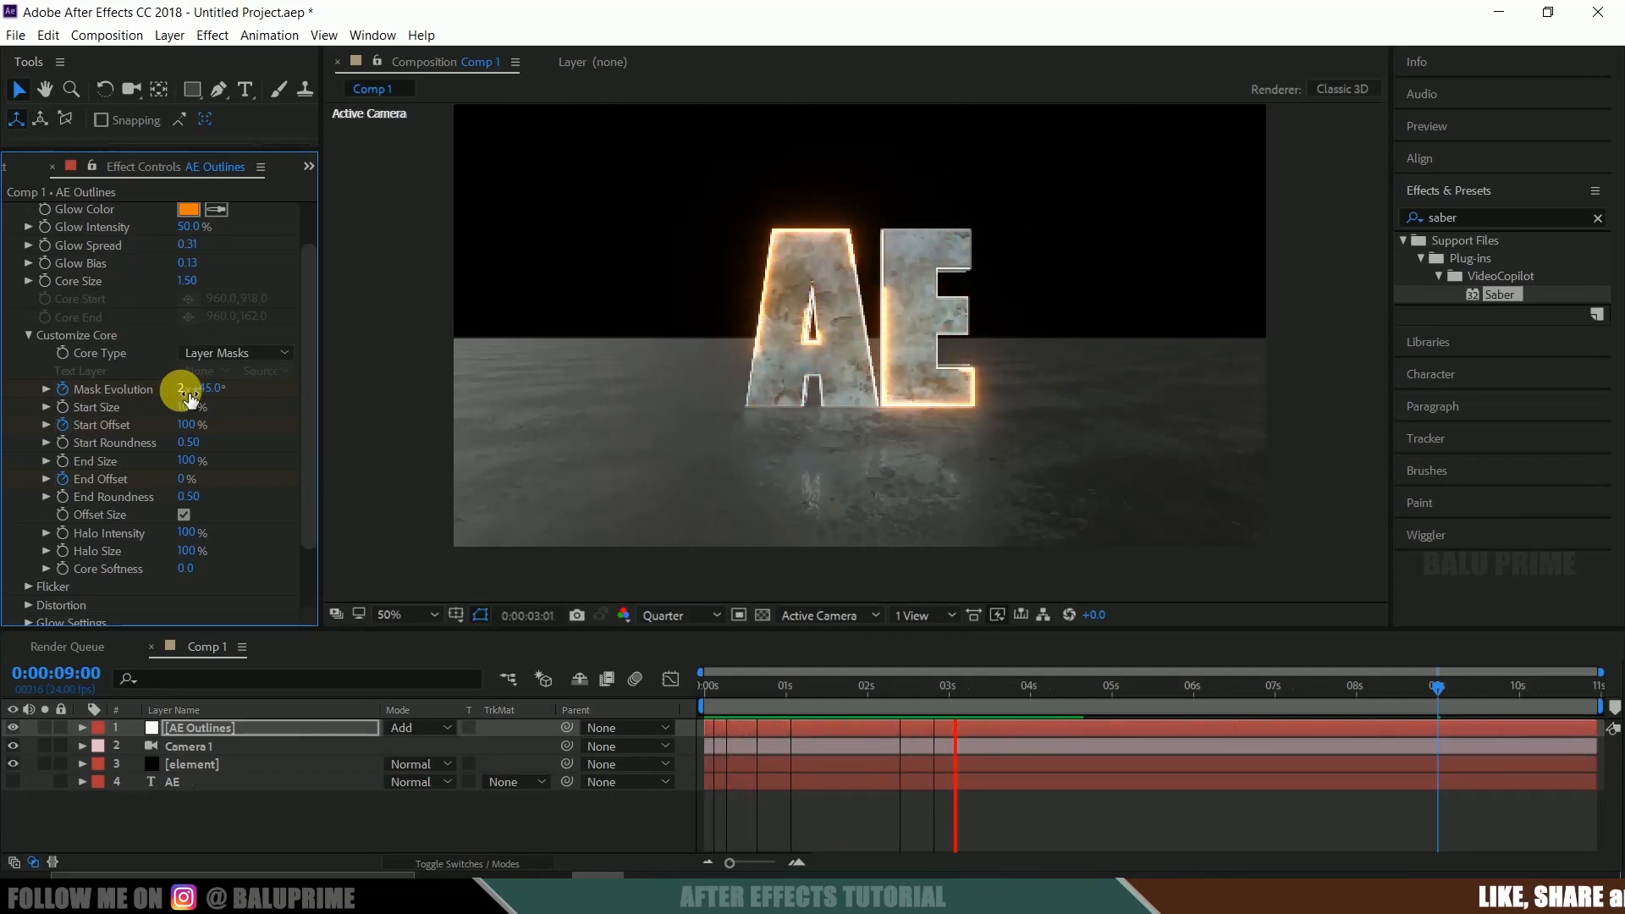
left_click_drag(1471, 680, 1315, 698)
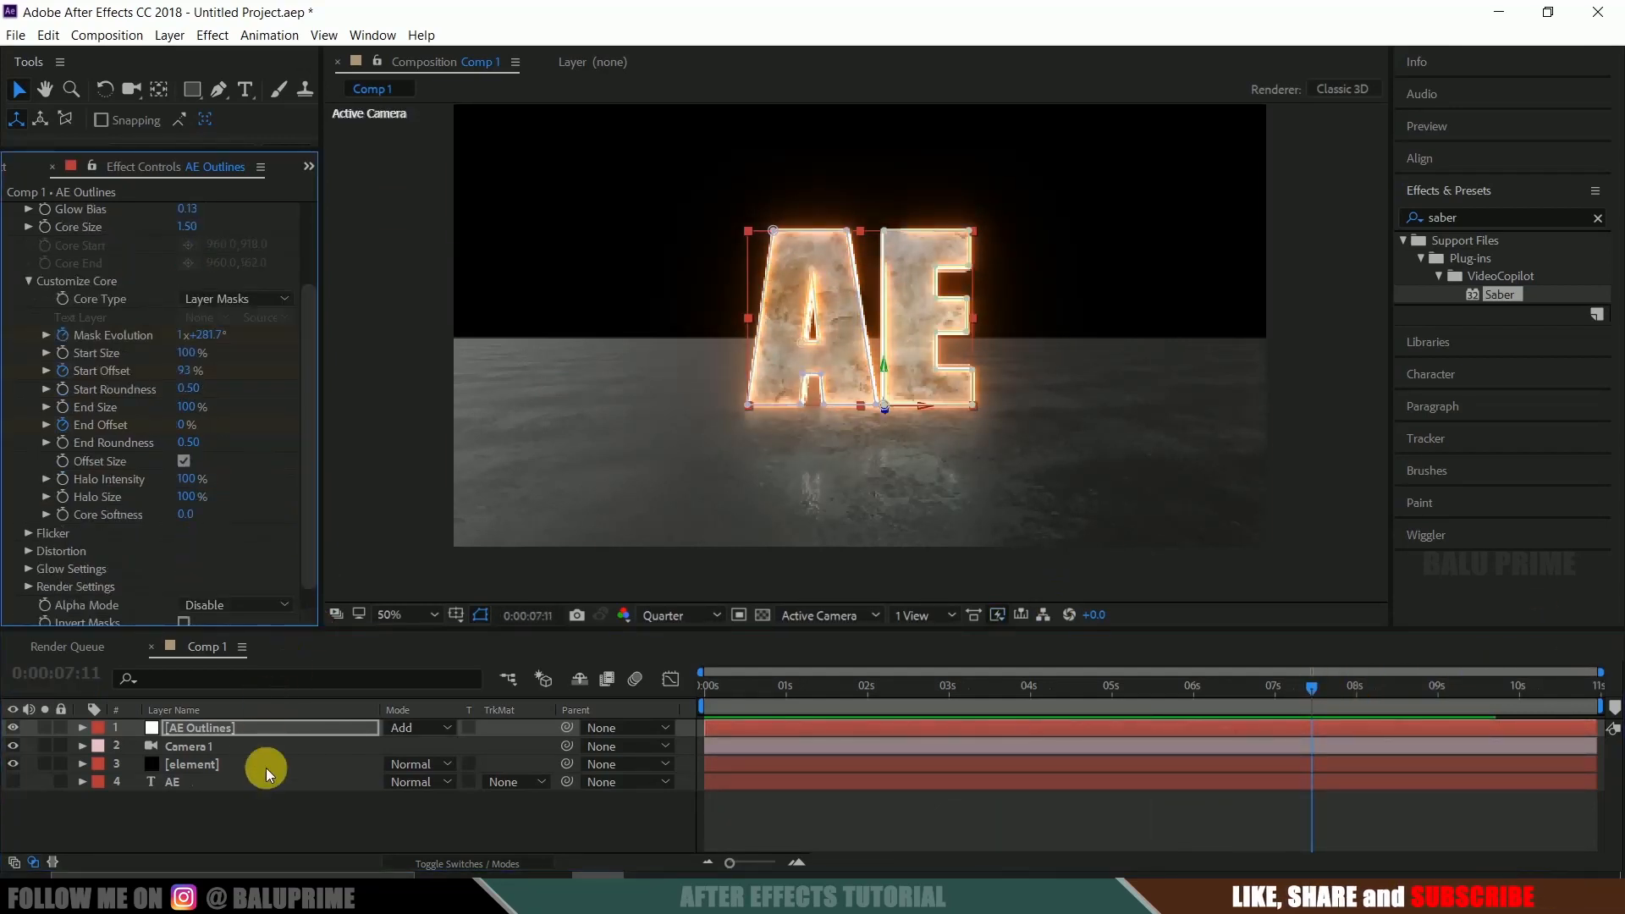
Enable SSAO ambient occlusion in the element layer's render settings, with an intensity of 12 and 32 samples.
left_click(175, 763)
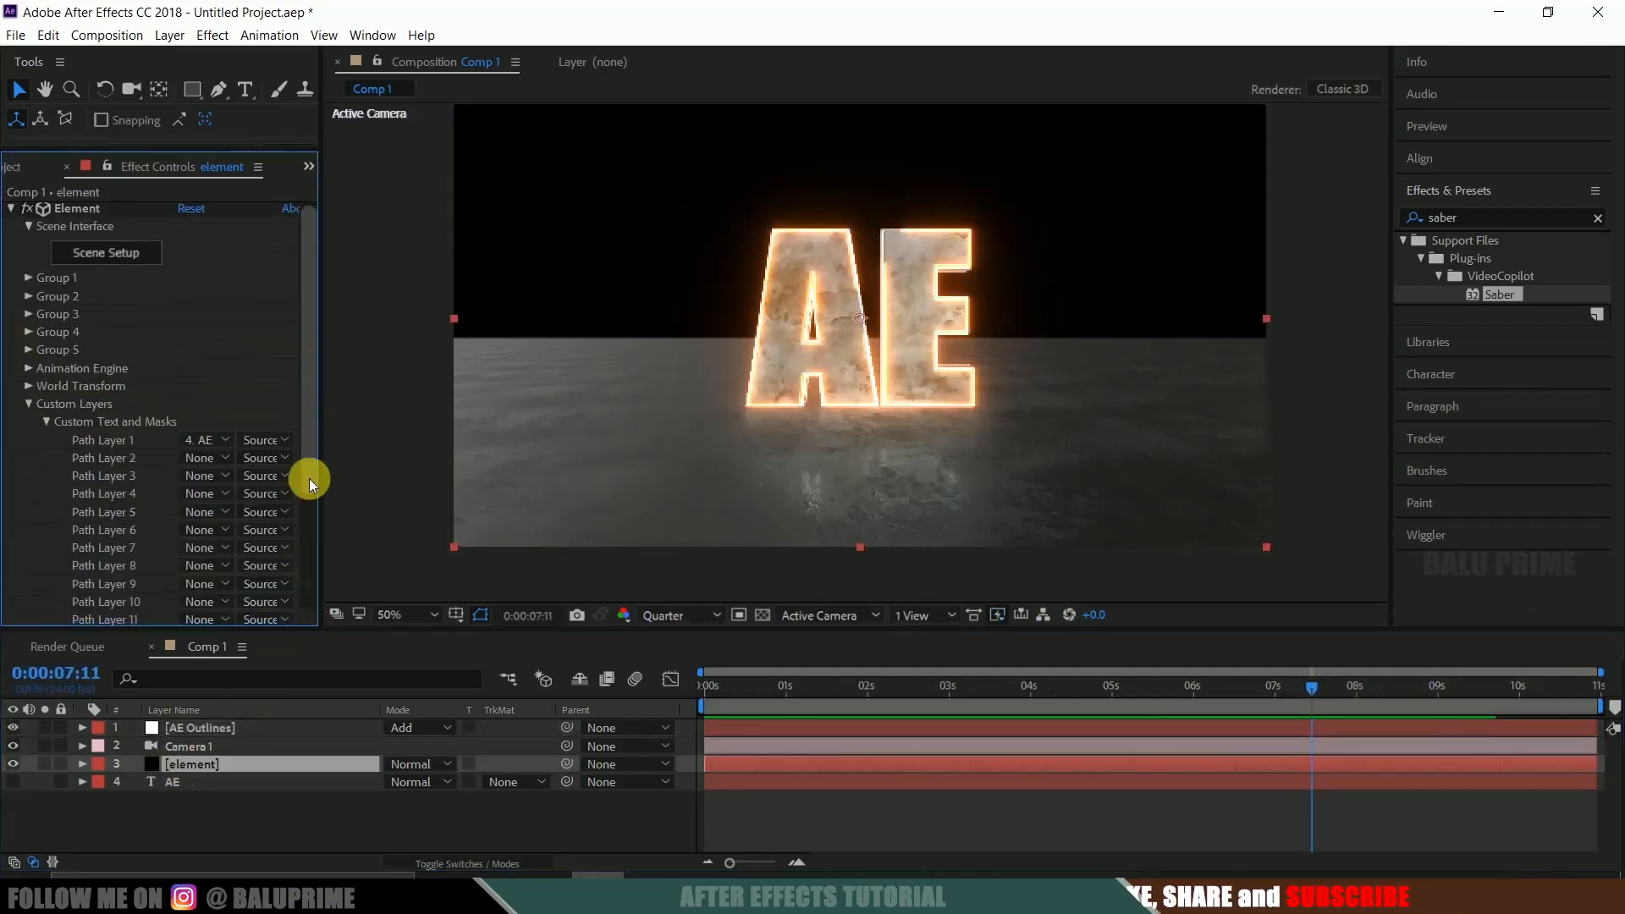
scroll(308, 479, "down", 3)
left_click(29, 581)
scroll(33, 592, "down", 3)
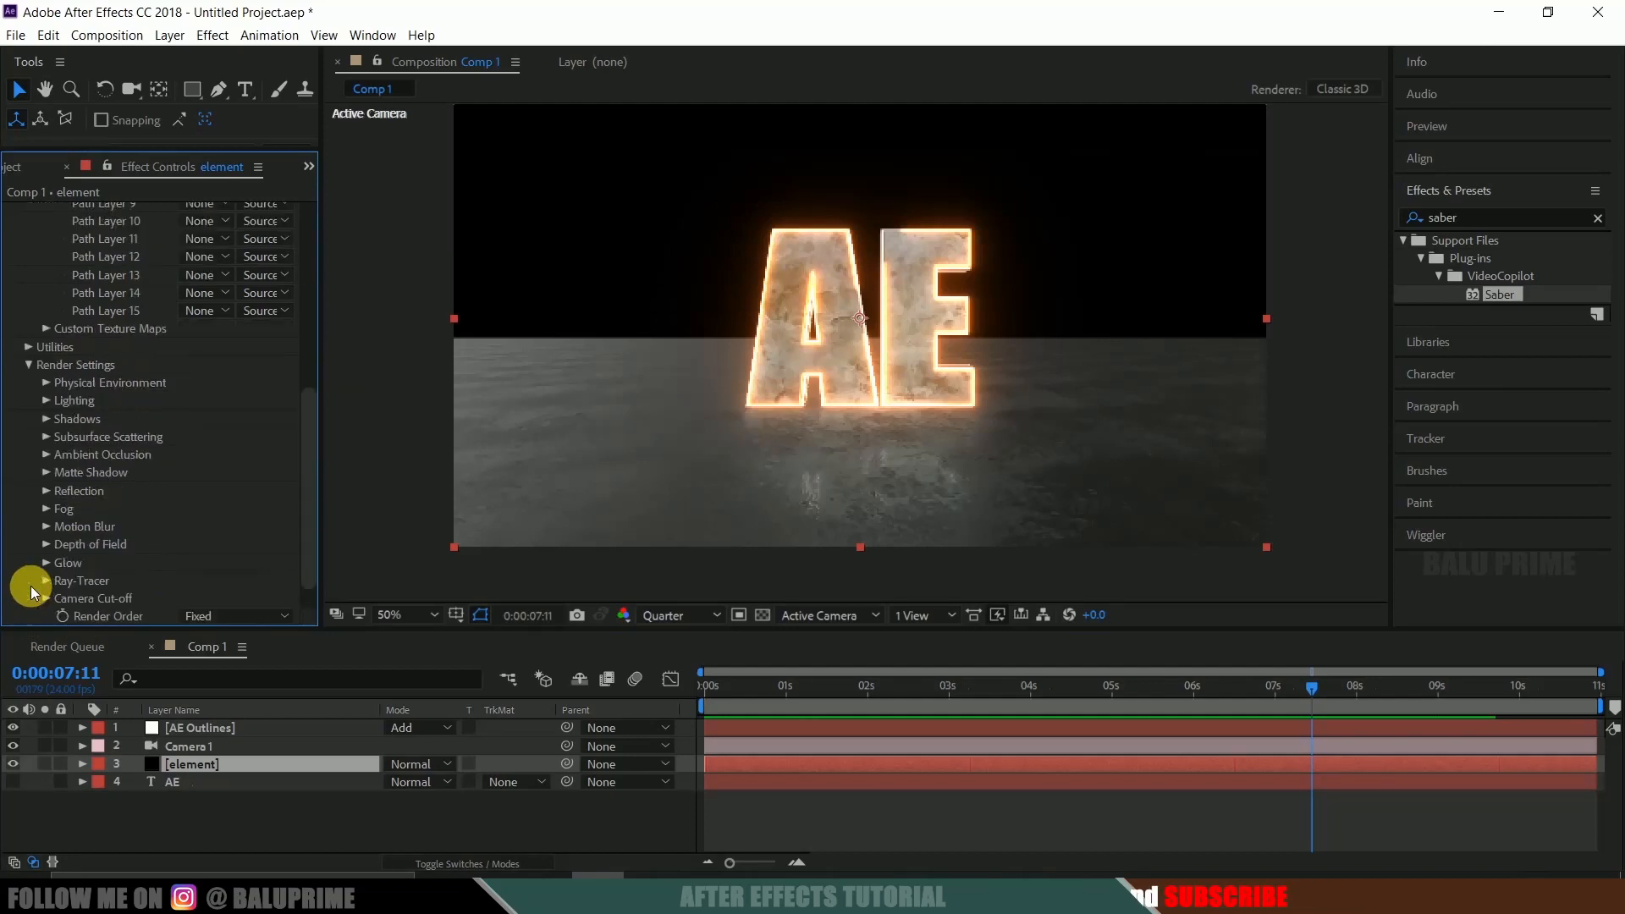
left_click(41, 456)
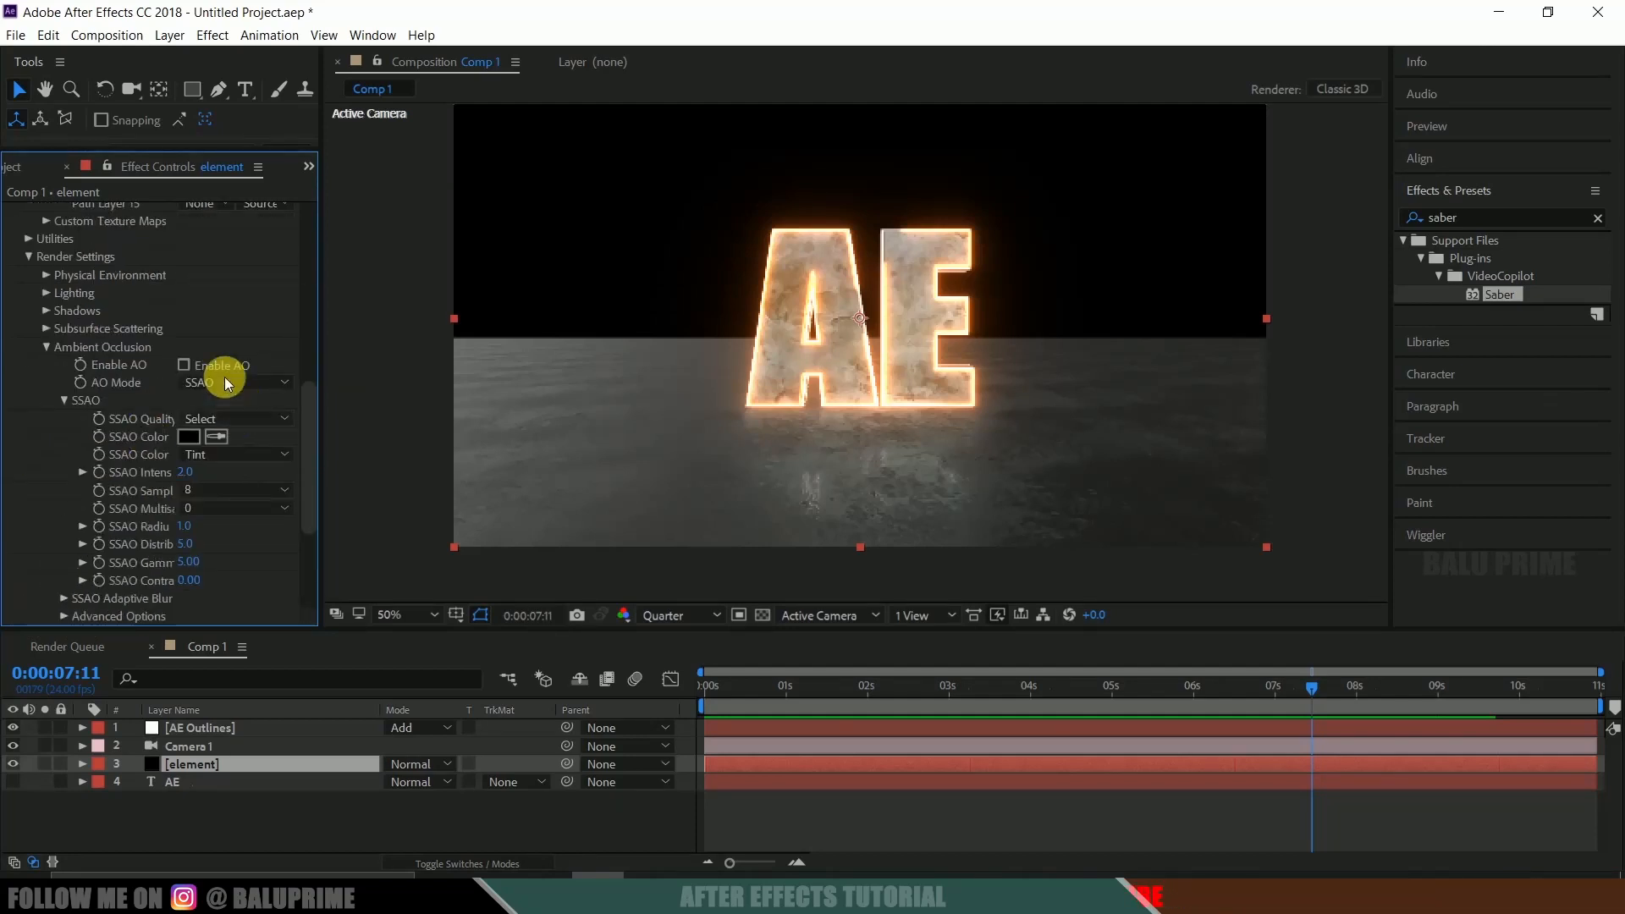
left_click(204, 489)
left_click(264, 552)
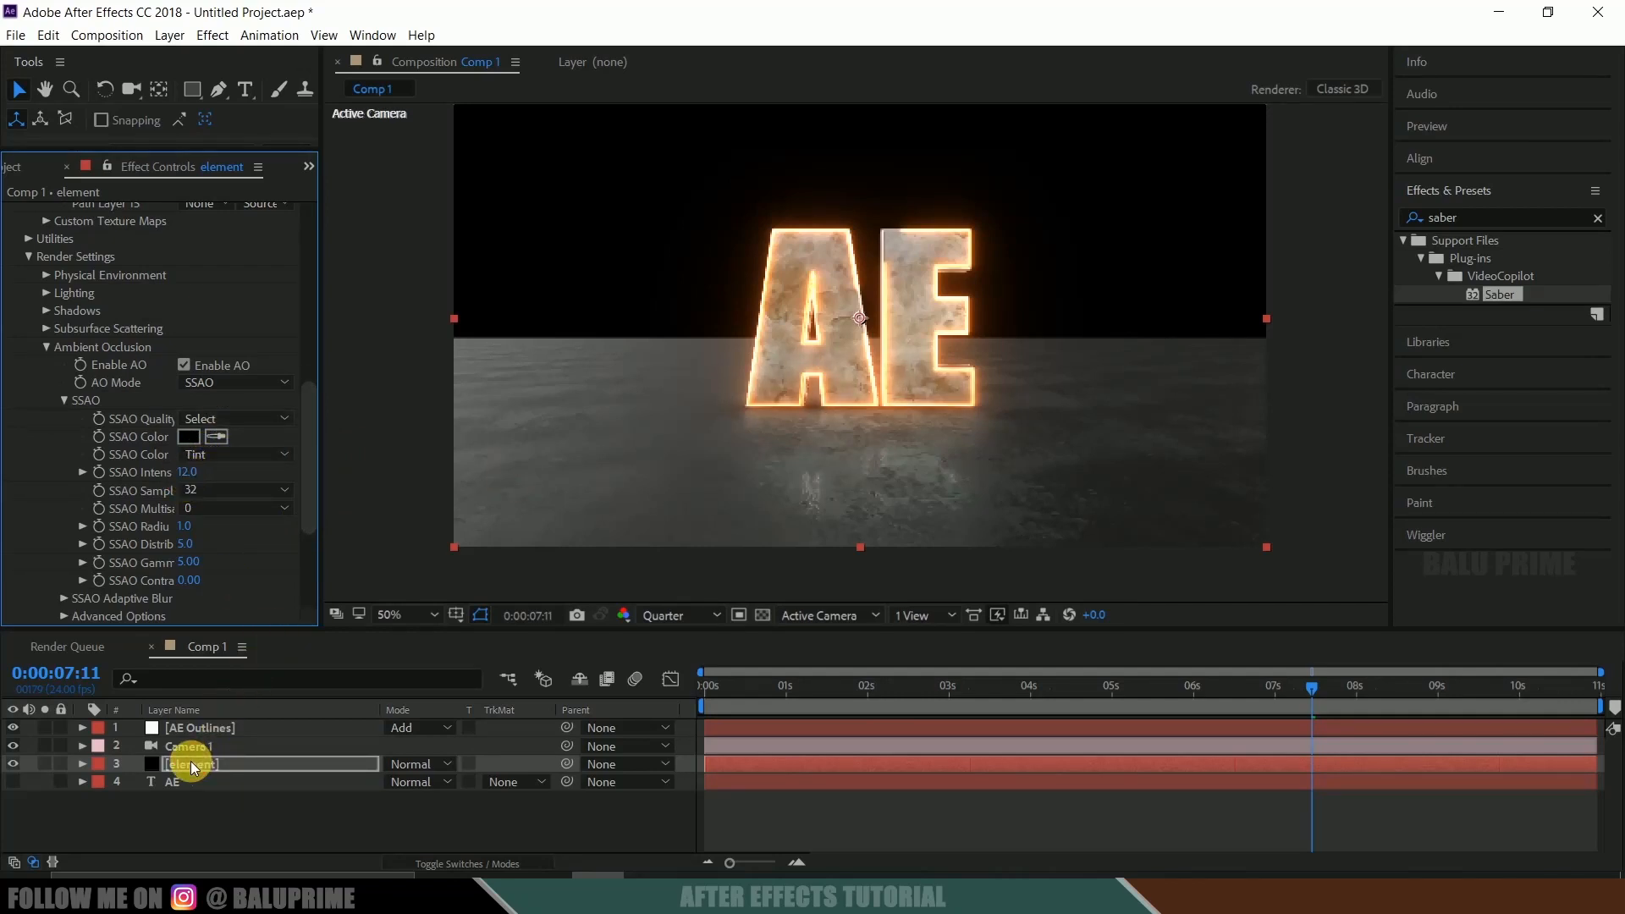
Turn on keyframing for Camera 1's Point of Interest and Position at the first frame.
left_click(200, 730)
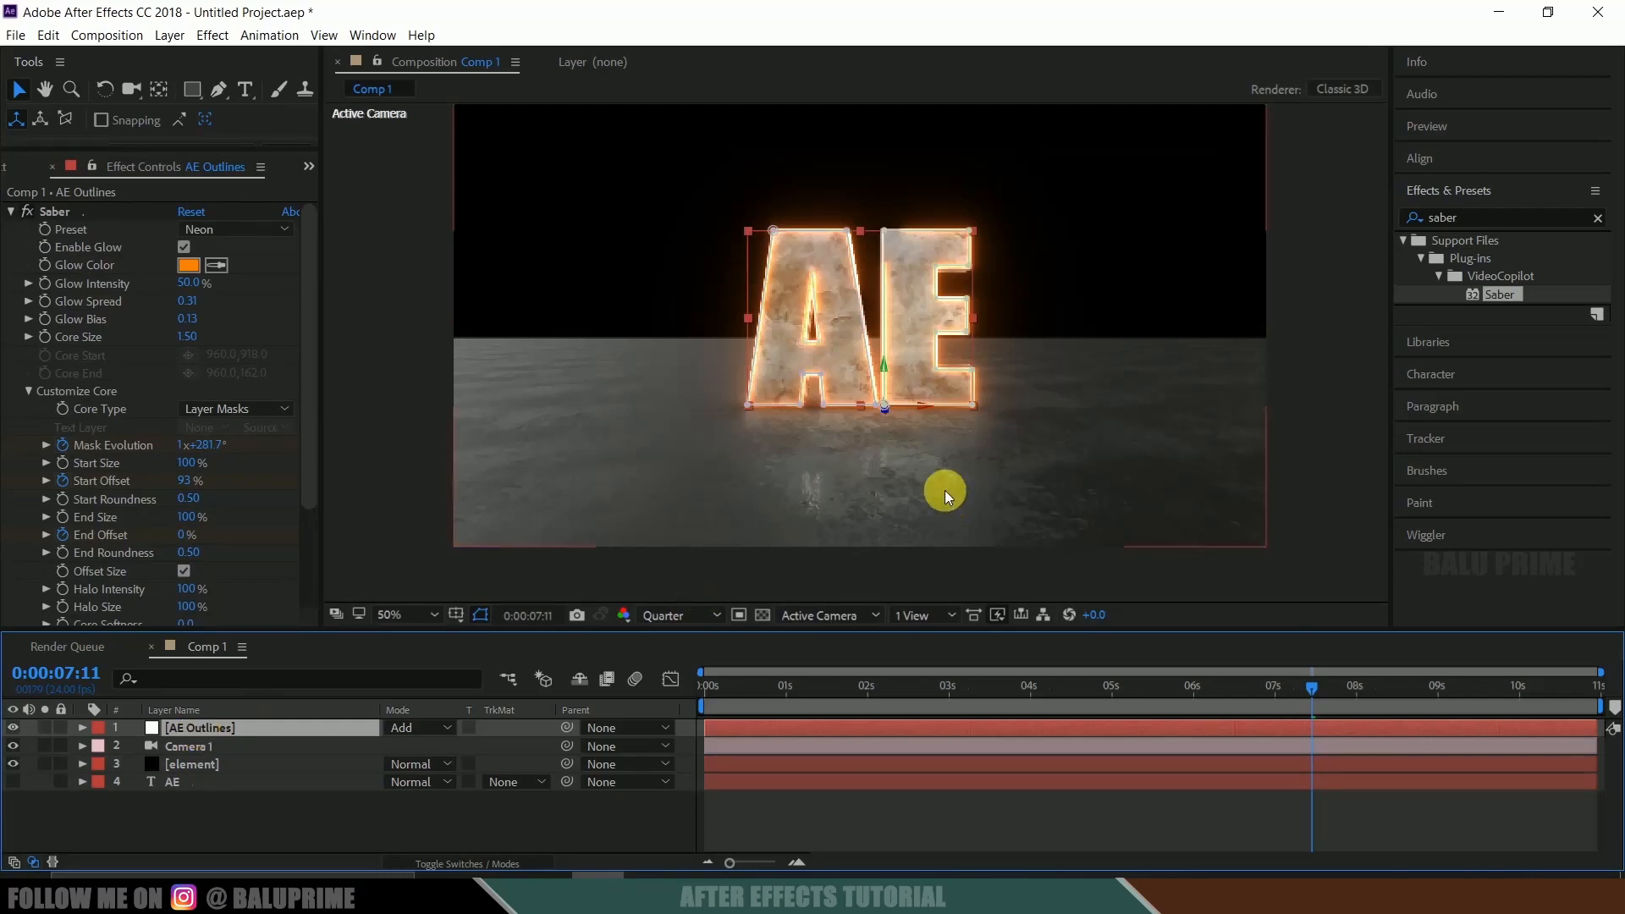
left_click_drag(735, 699, 638, 689)
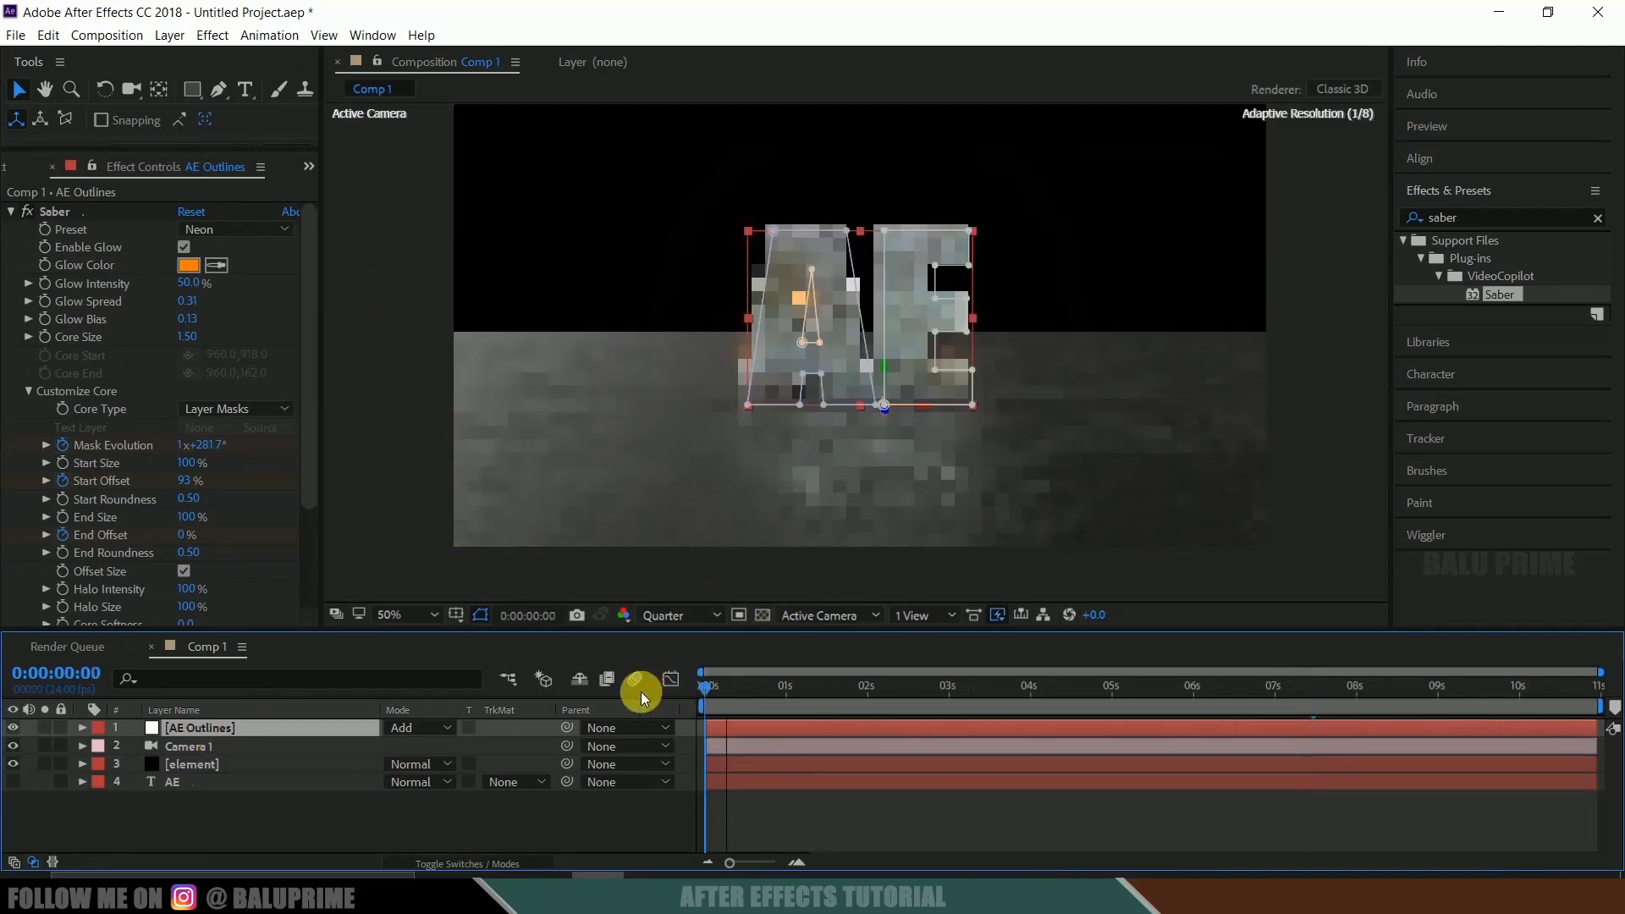
left_click(185, 749)
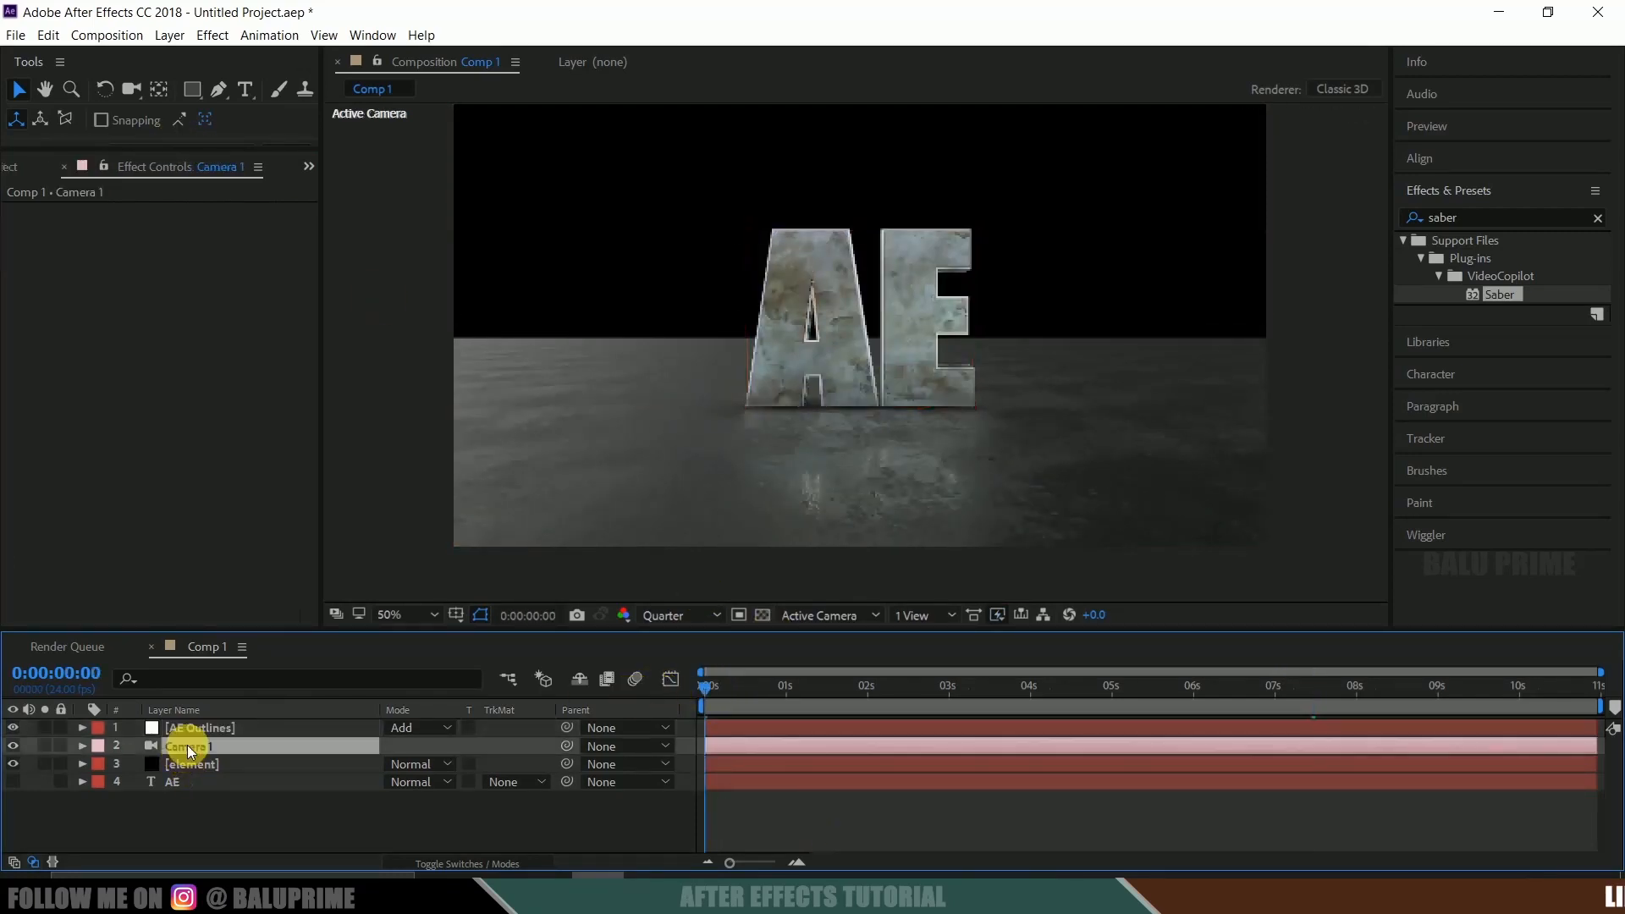
left_click(84, 745)
left_click(99, 764)
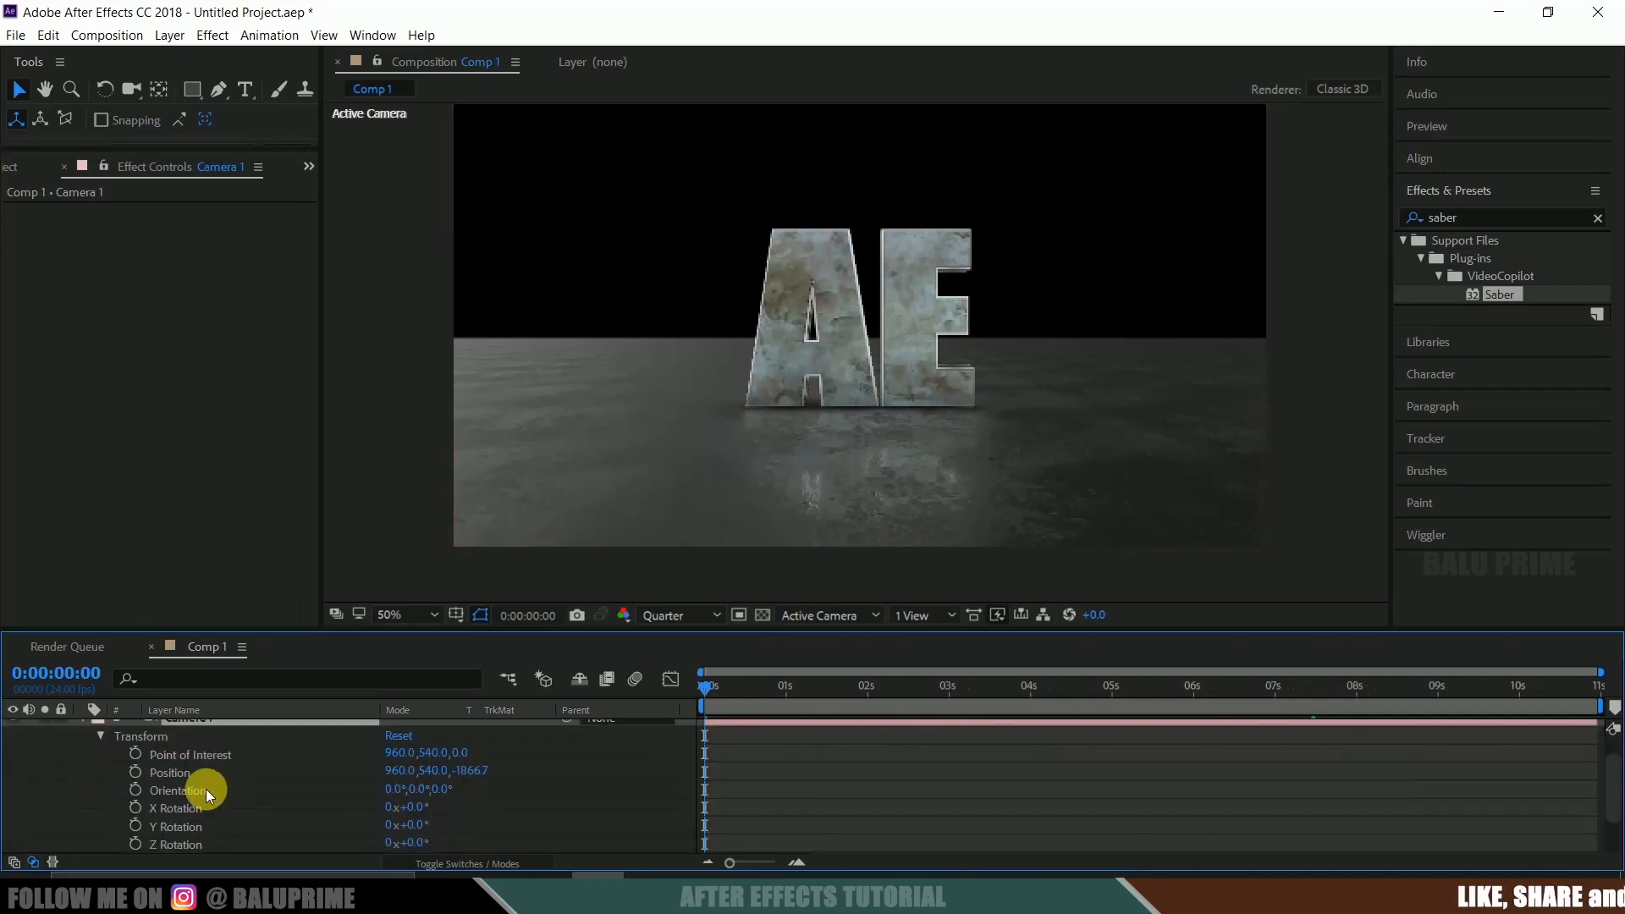
left_click(137, 753)
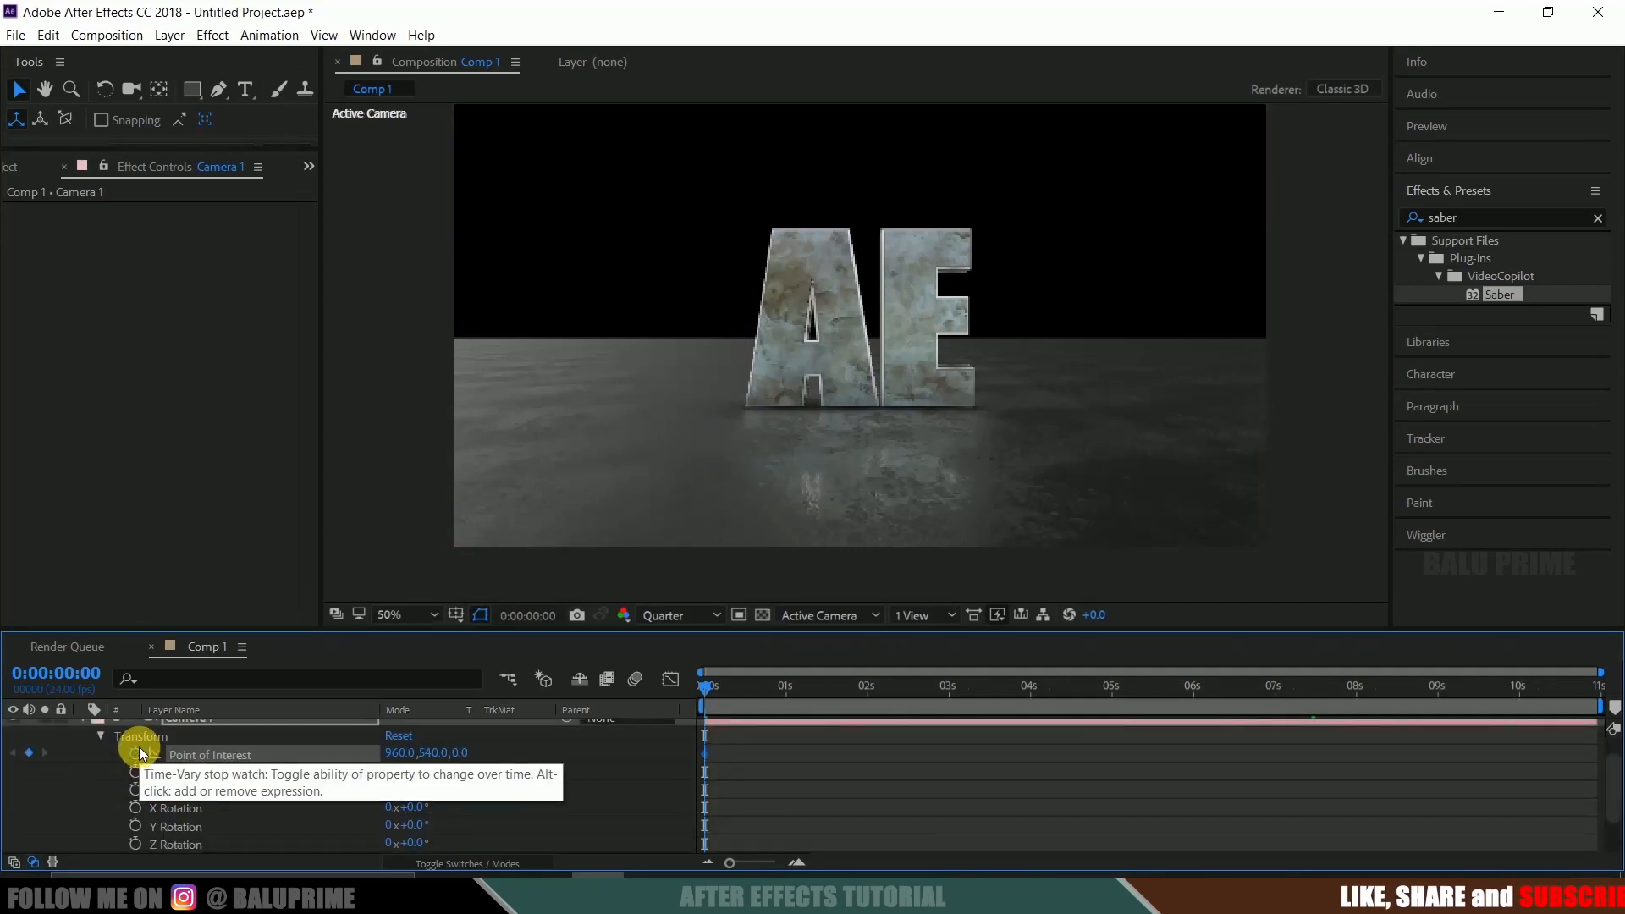
left_click(136, 771)
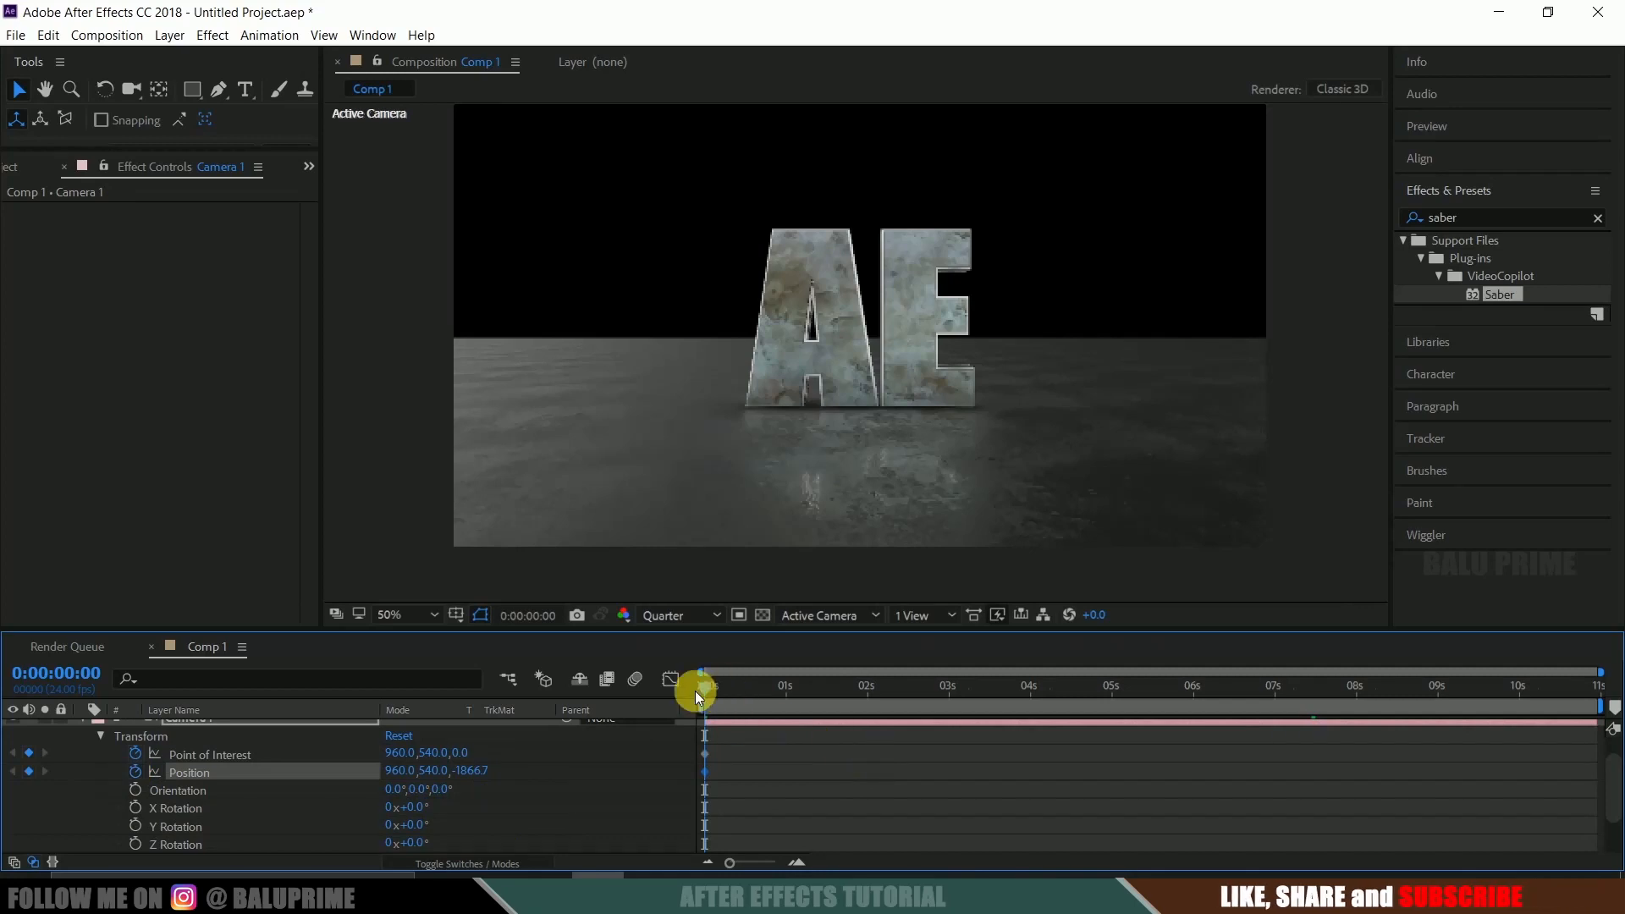
Orbit Camera 1 to Position about 1422, 264, -1787 at the first frame and about 364, 168, -1730 at 0:00:10:22.
left_click(133, 88)
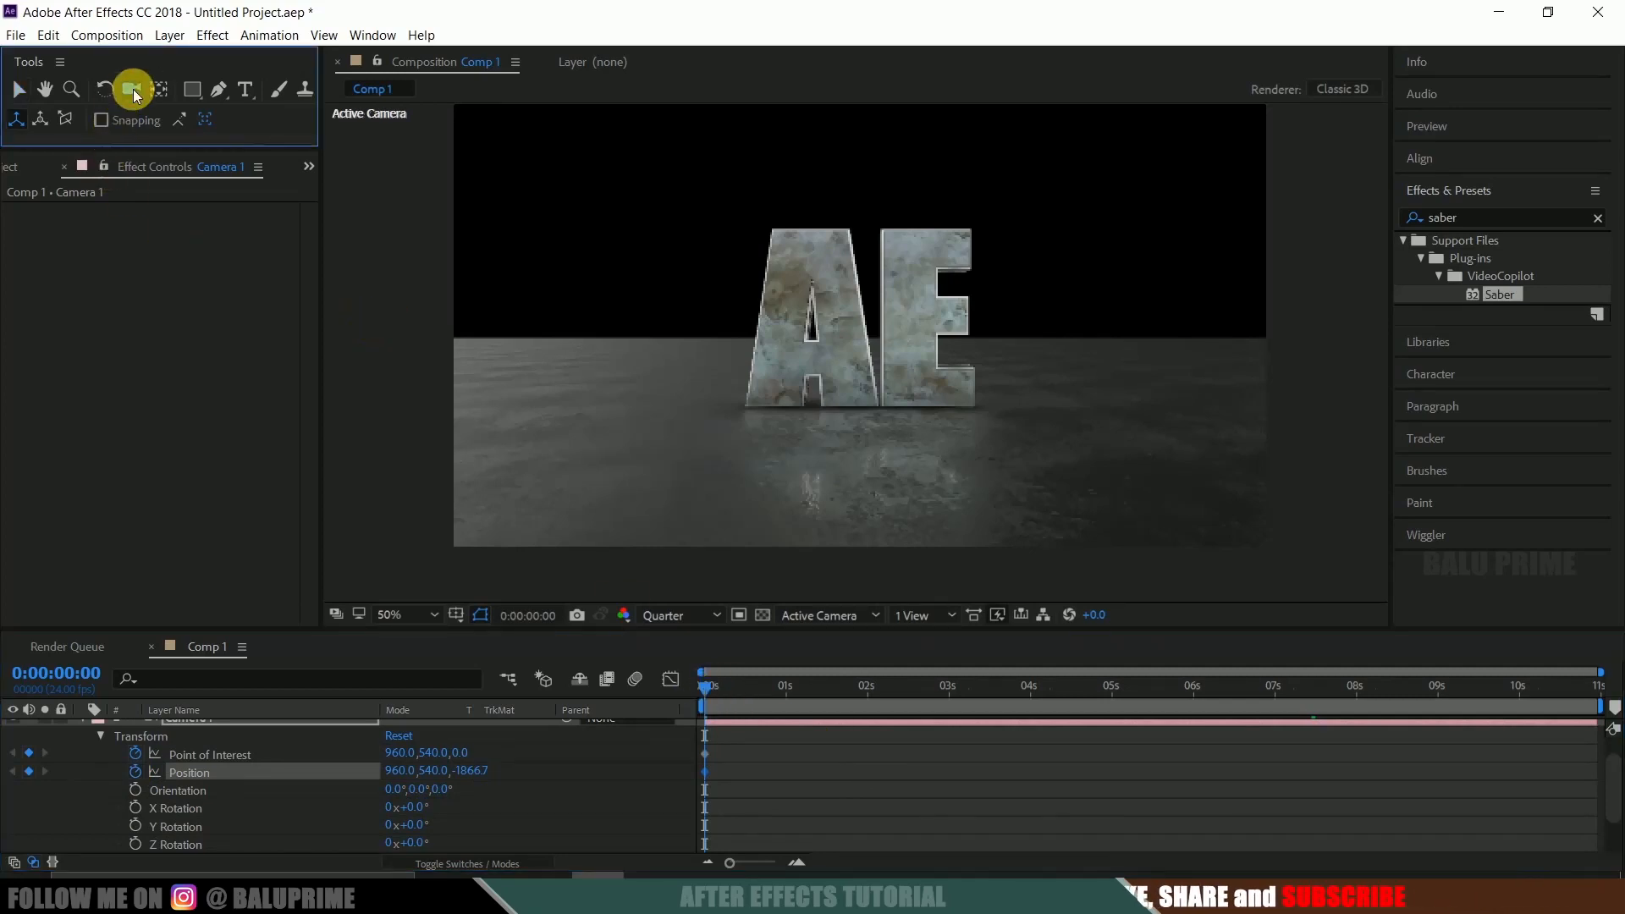
left_click(200, 93)
left_click_drag(830, 414, 790, 433)
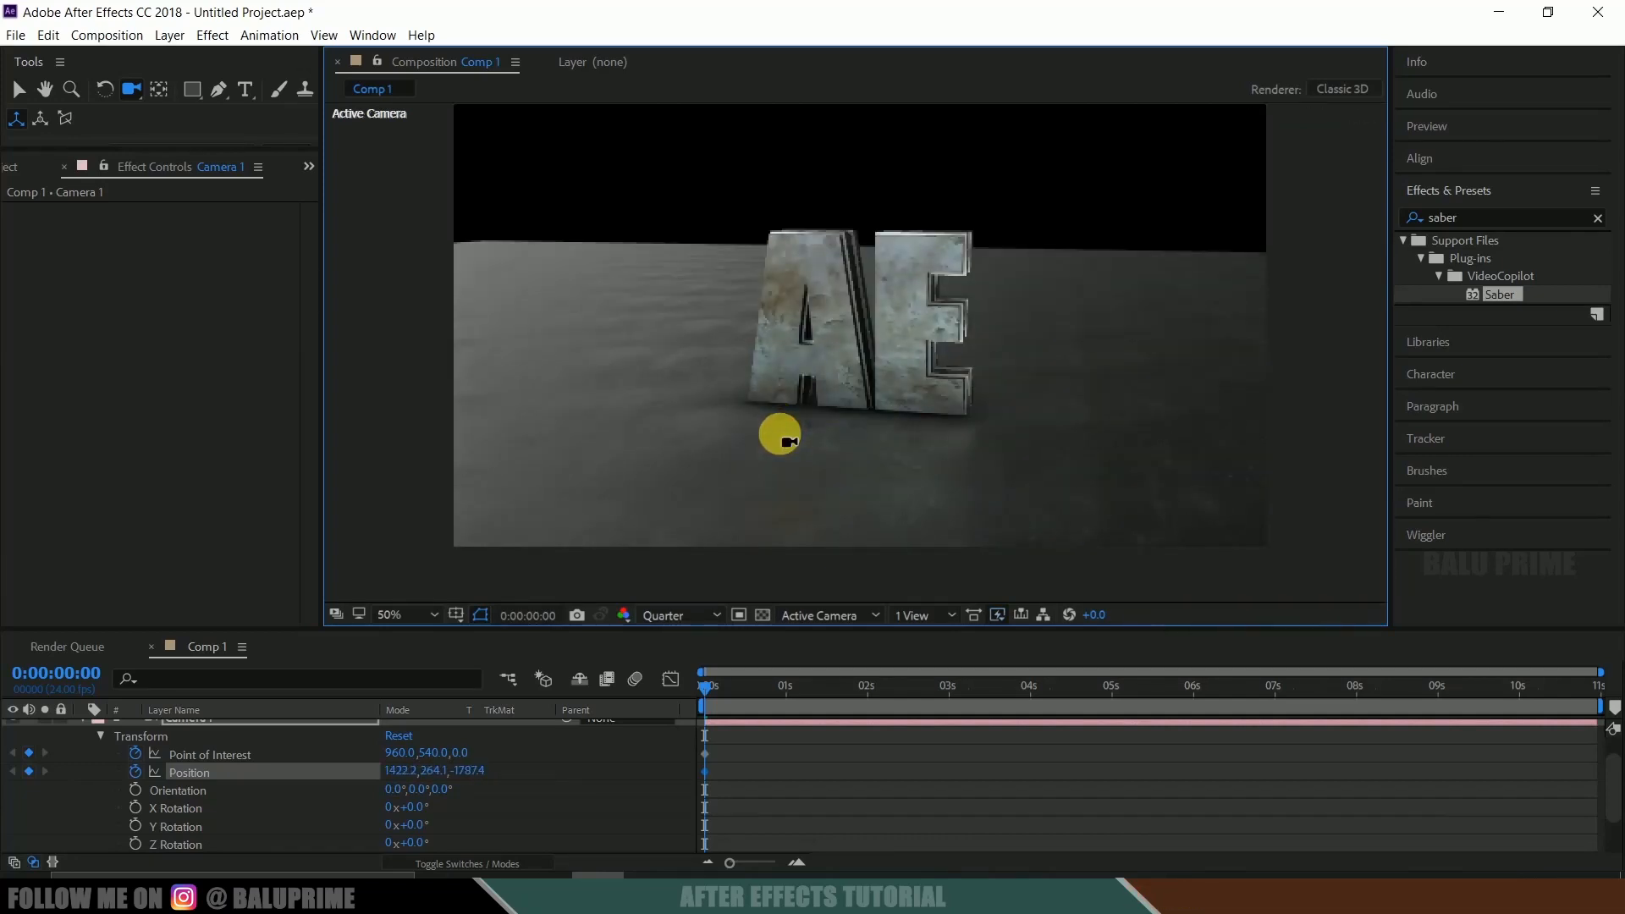
left_click_drag(698, 692, 1596, 685)
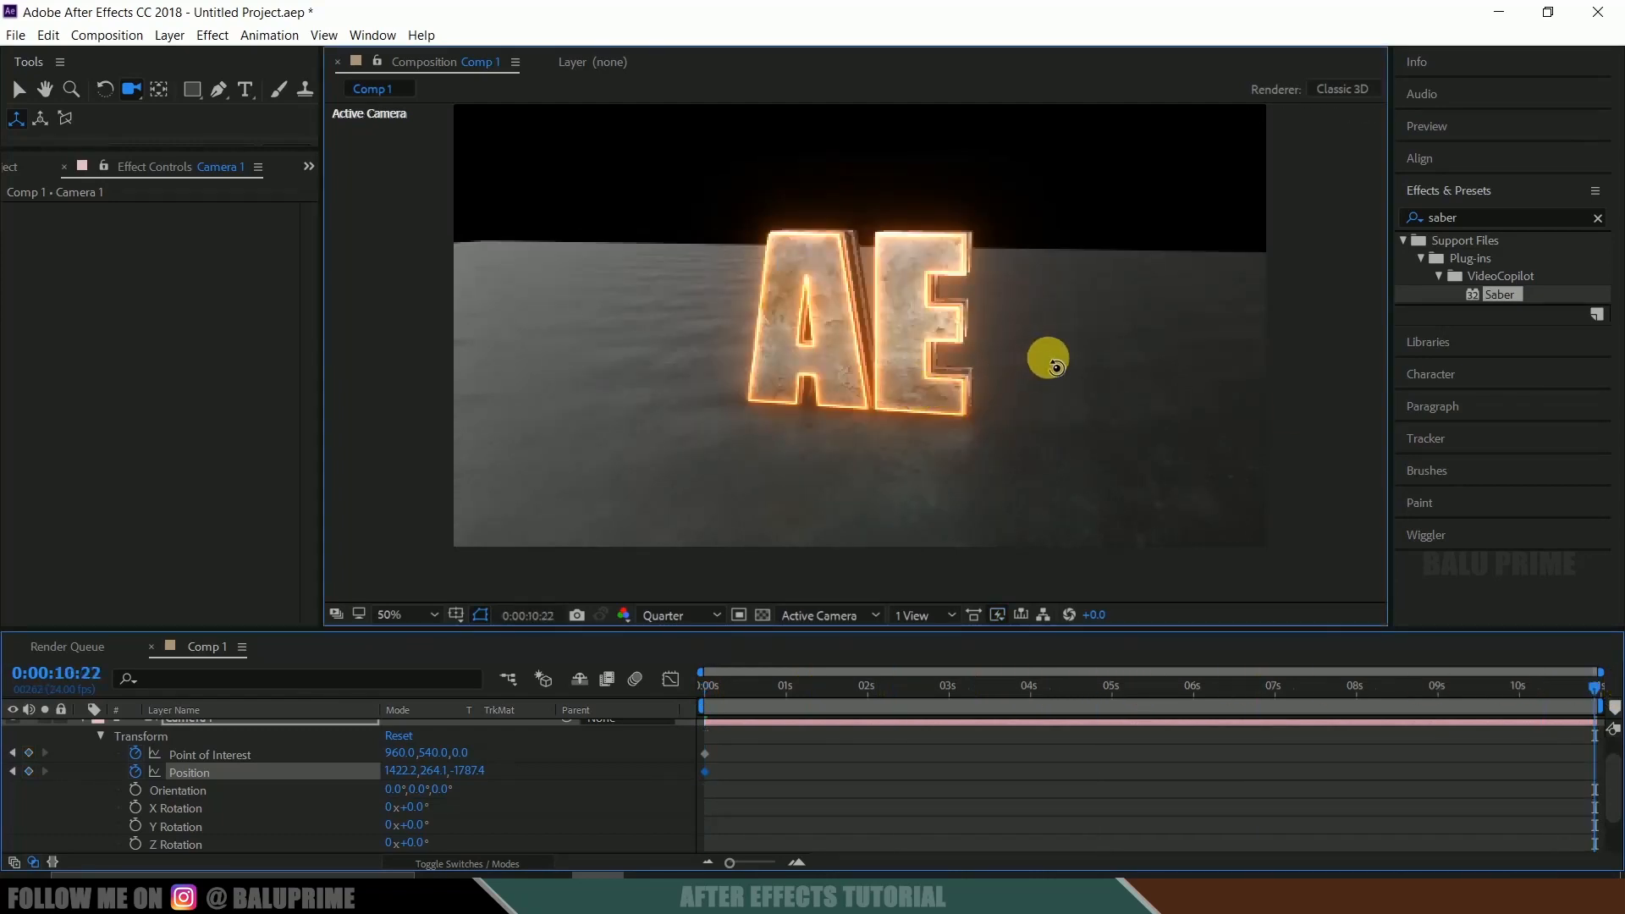
left_click_drag(1044, 356, 1095, 407)
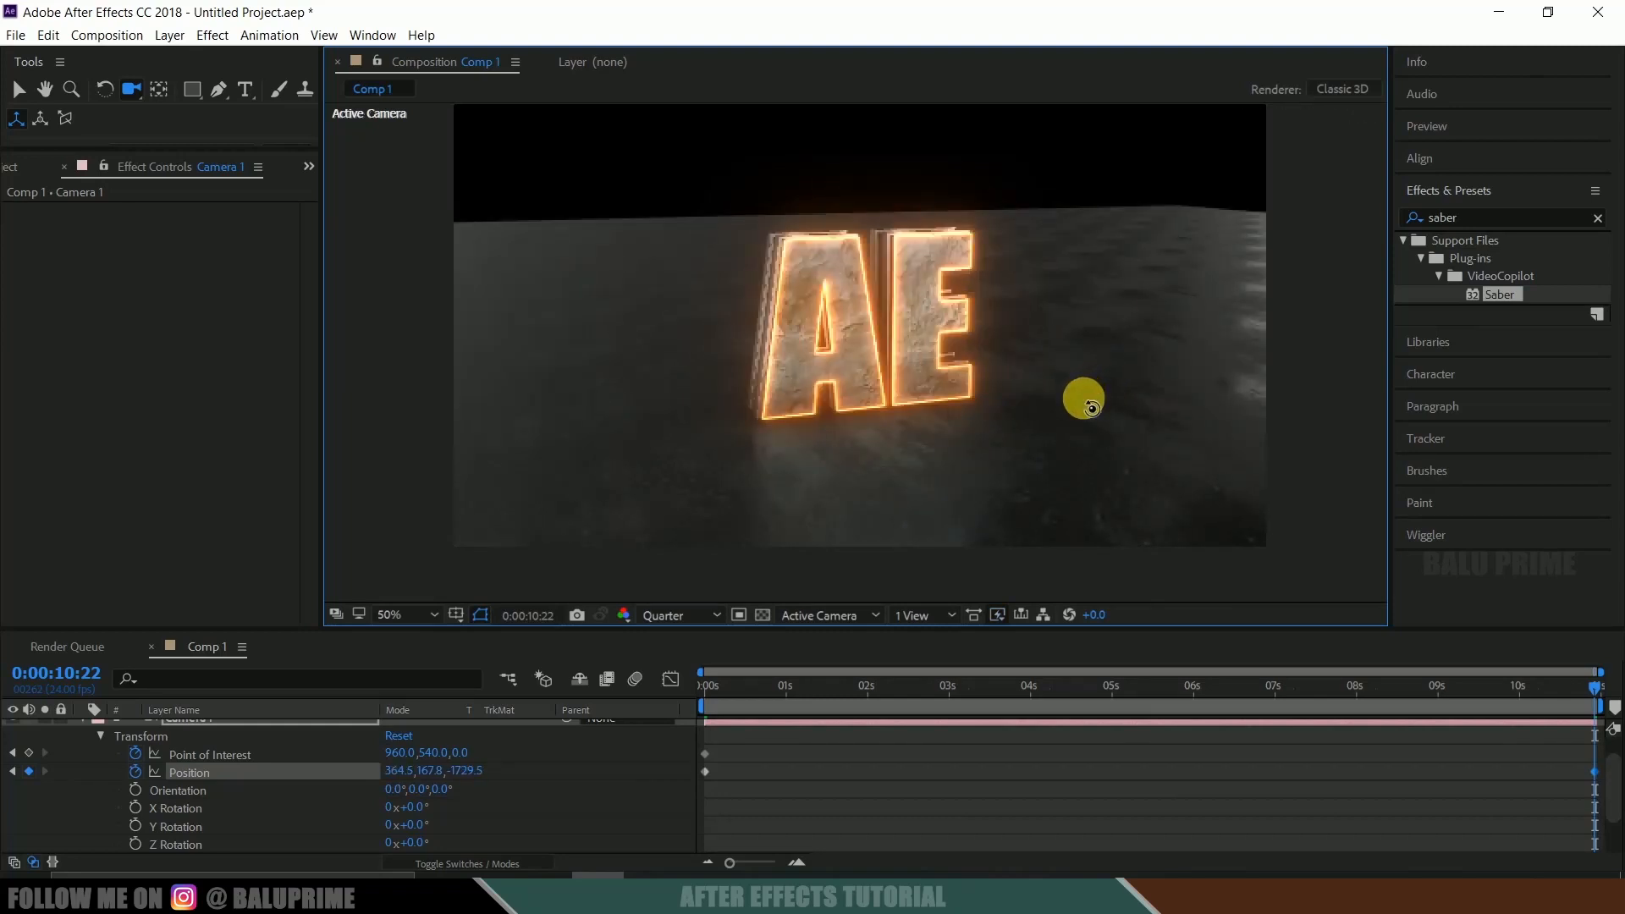
Preview the camera orbit animation, return to the first frame and collapse Camera 1's properties.
key("space")
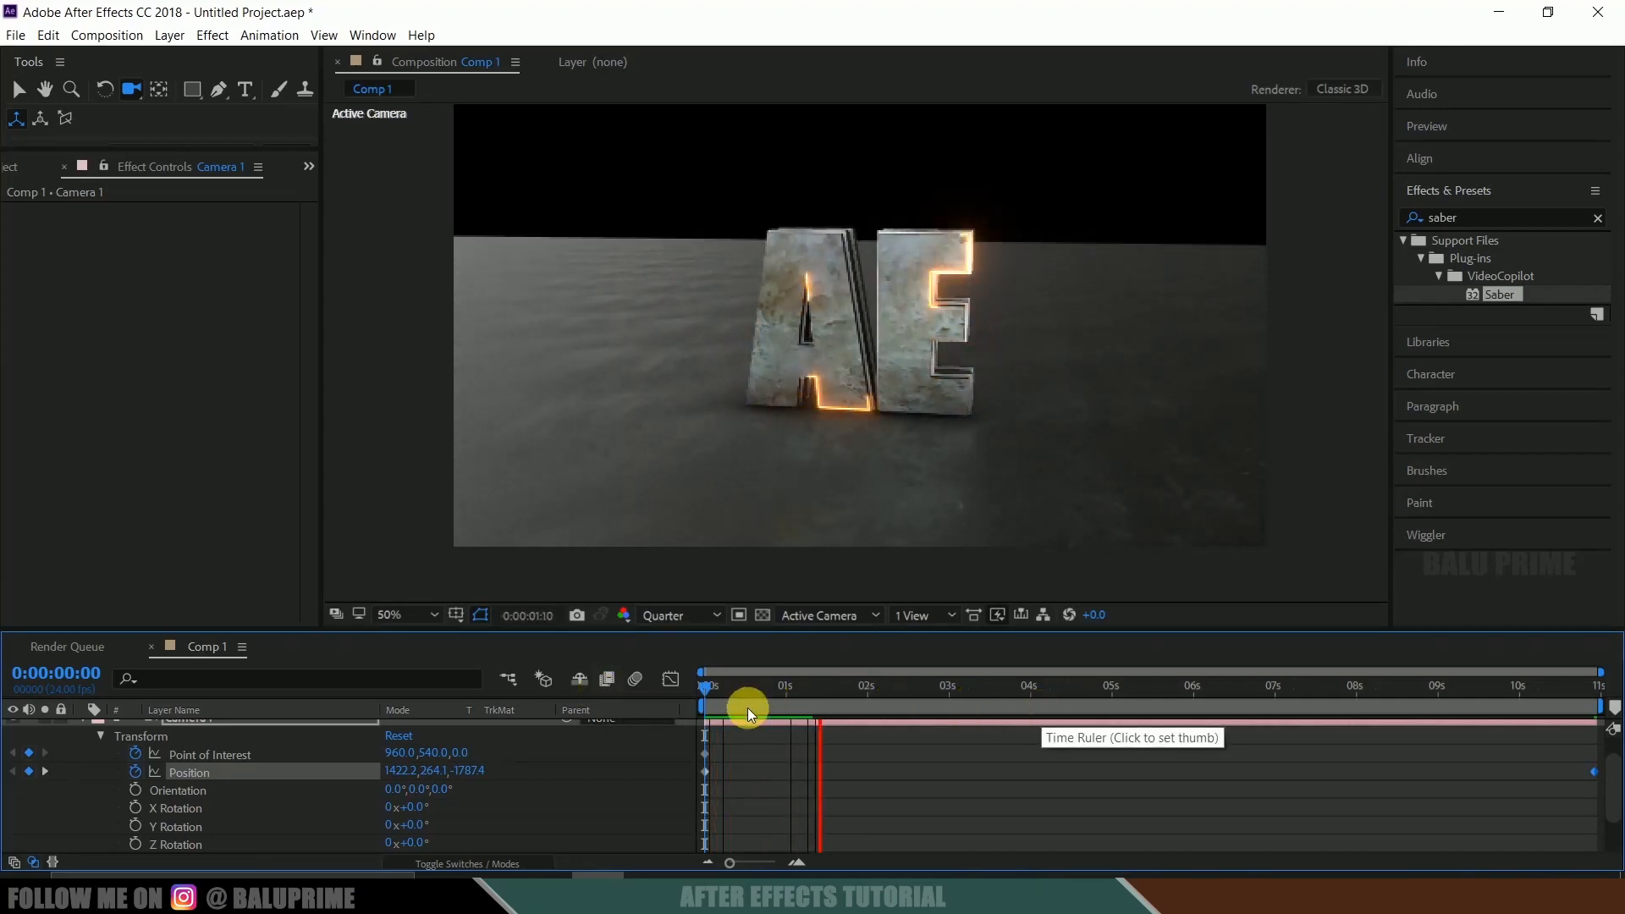
left_click_drag(752, 695, 786, 696)
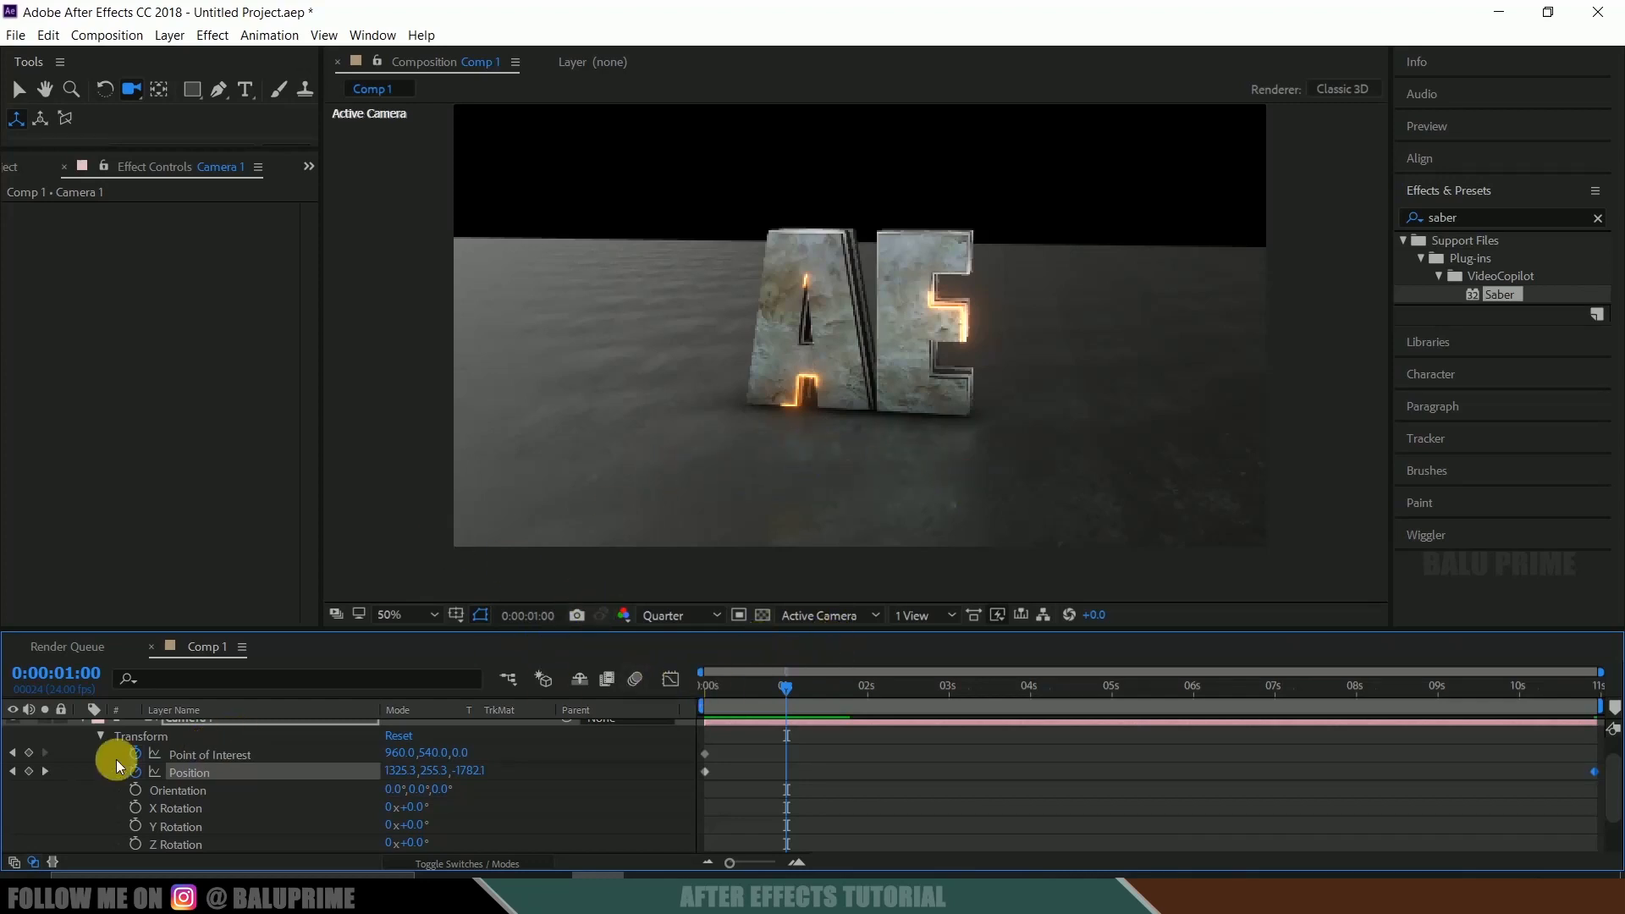
left_click_drag(774, 693, 399, 693)
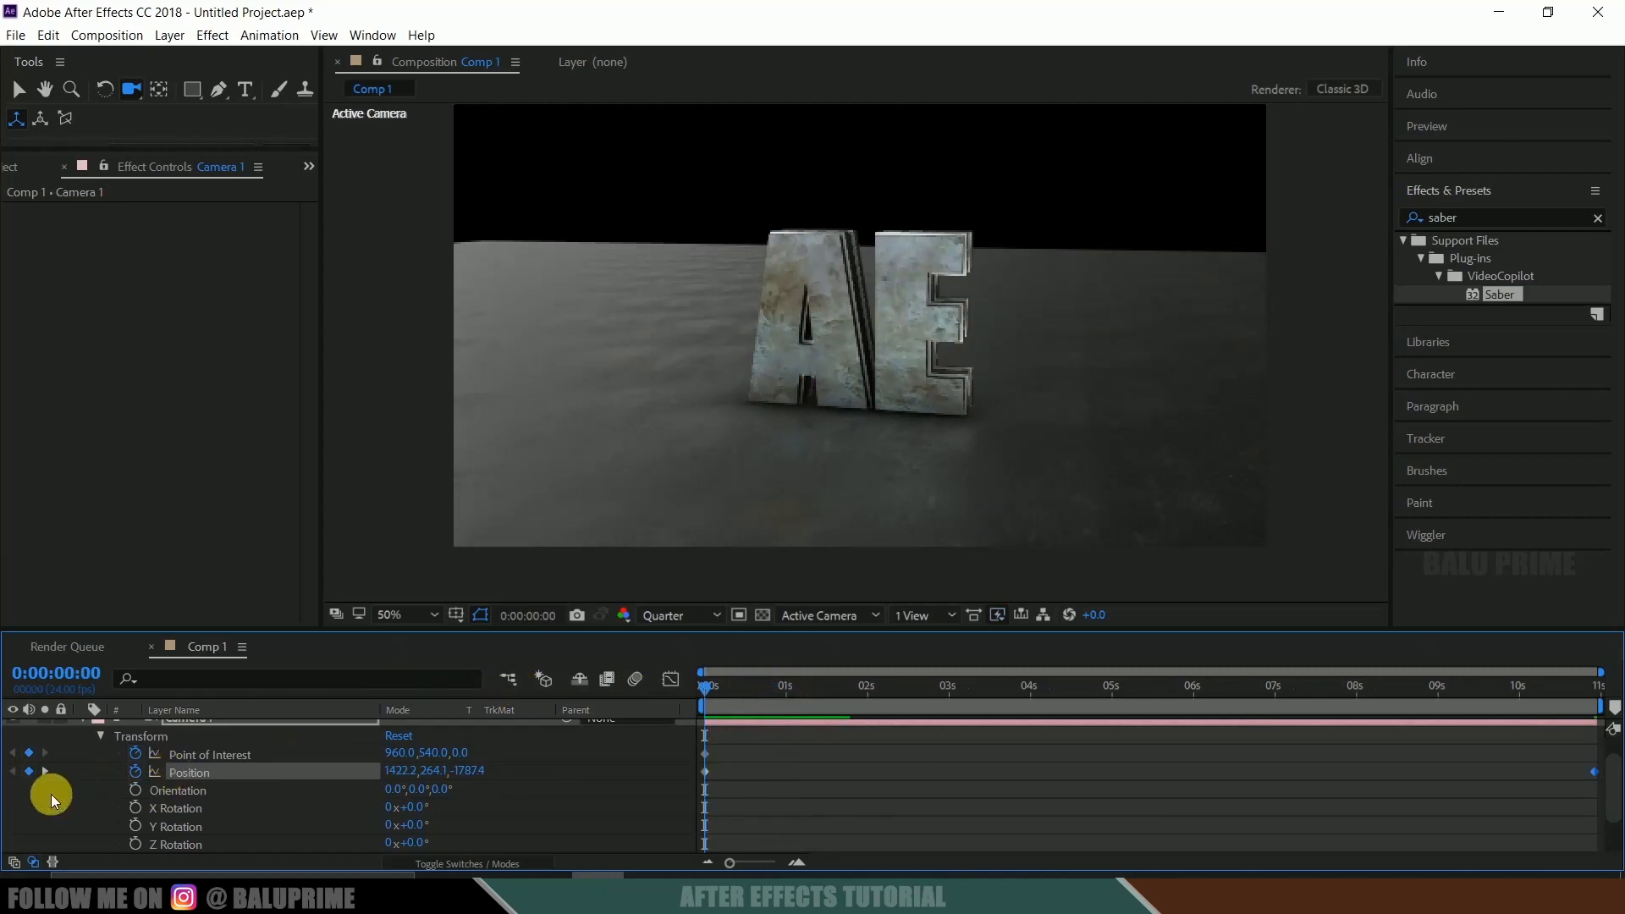
scroll(59, 783, "up", 2)
left_click(74, 748)
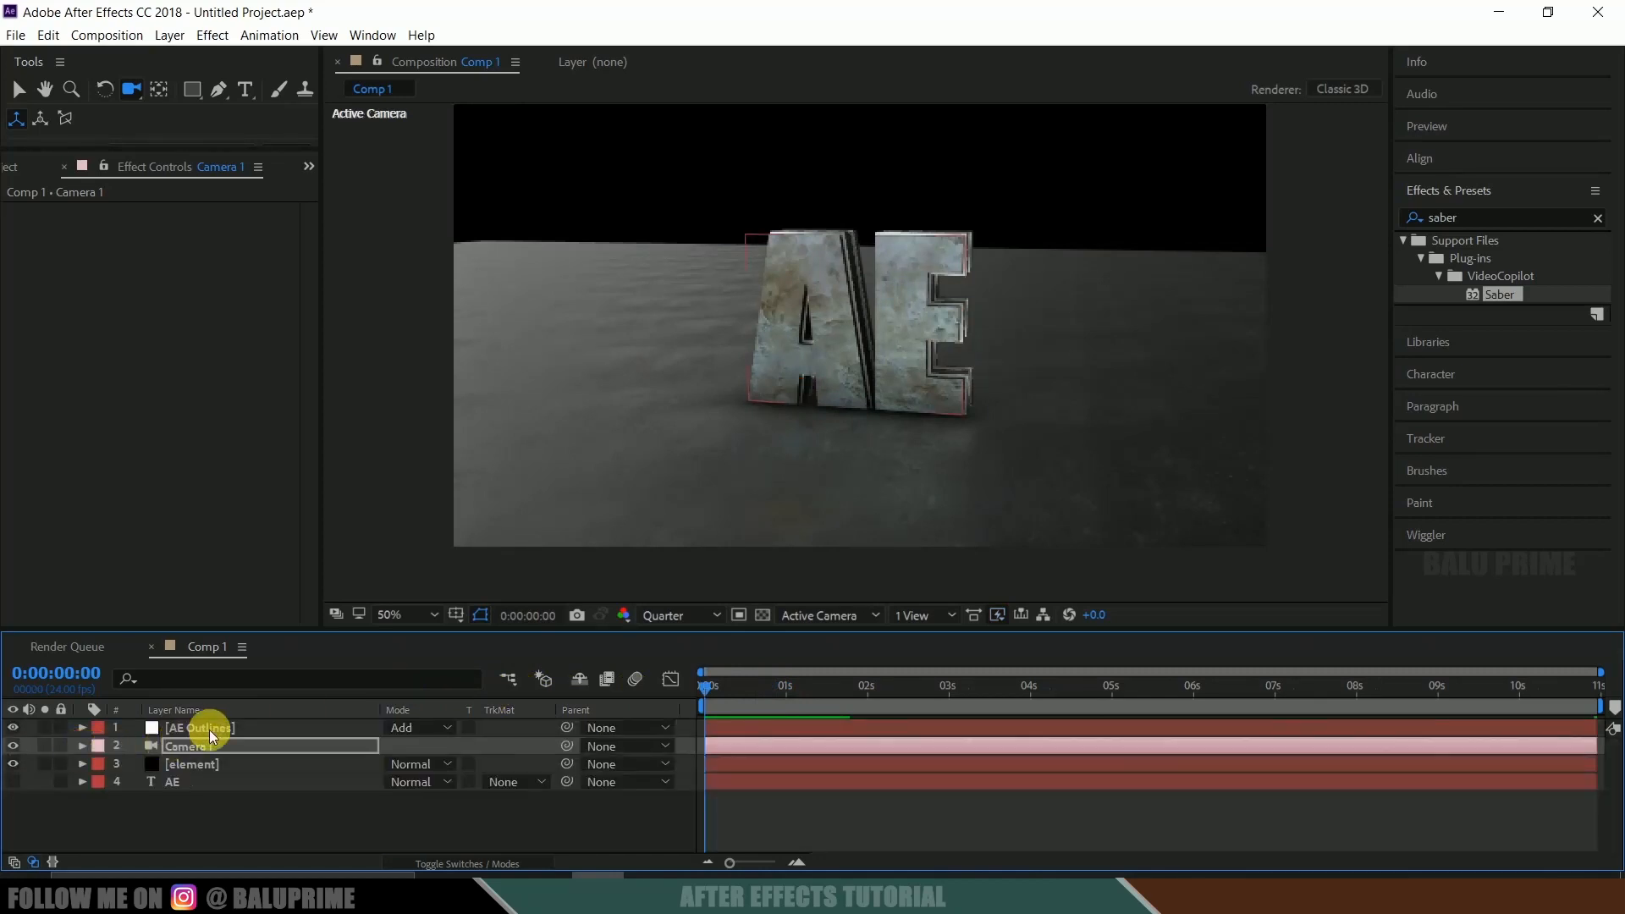
Duplicate the AE Outlines layer.
left_click(212, 725)
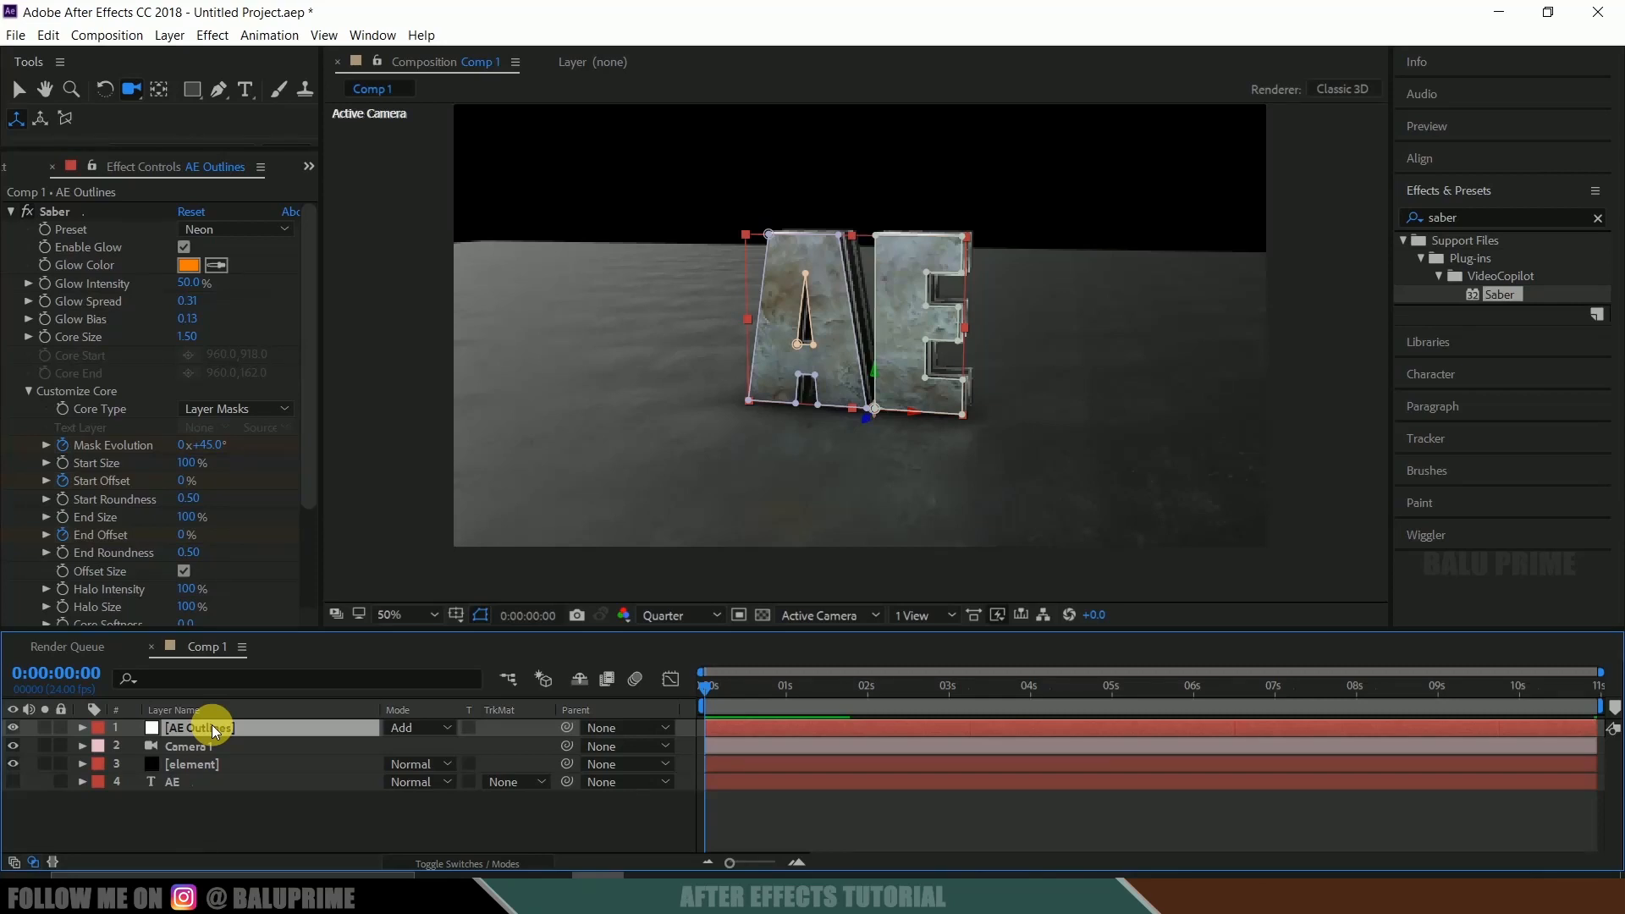
left_click(49, 35)
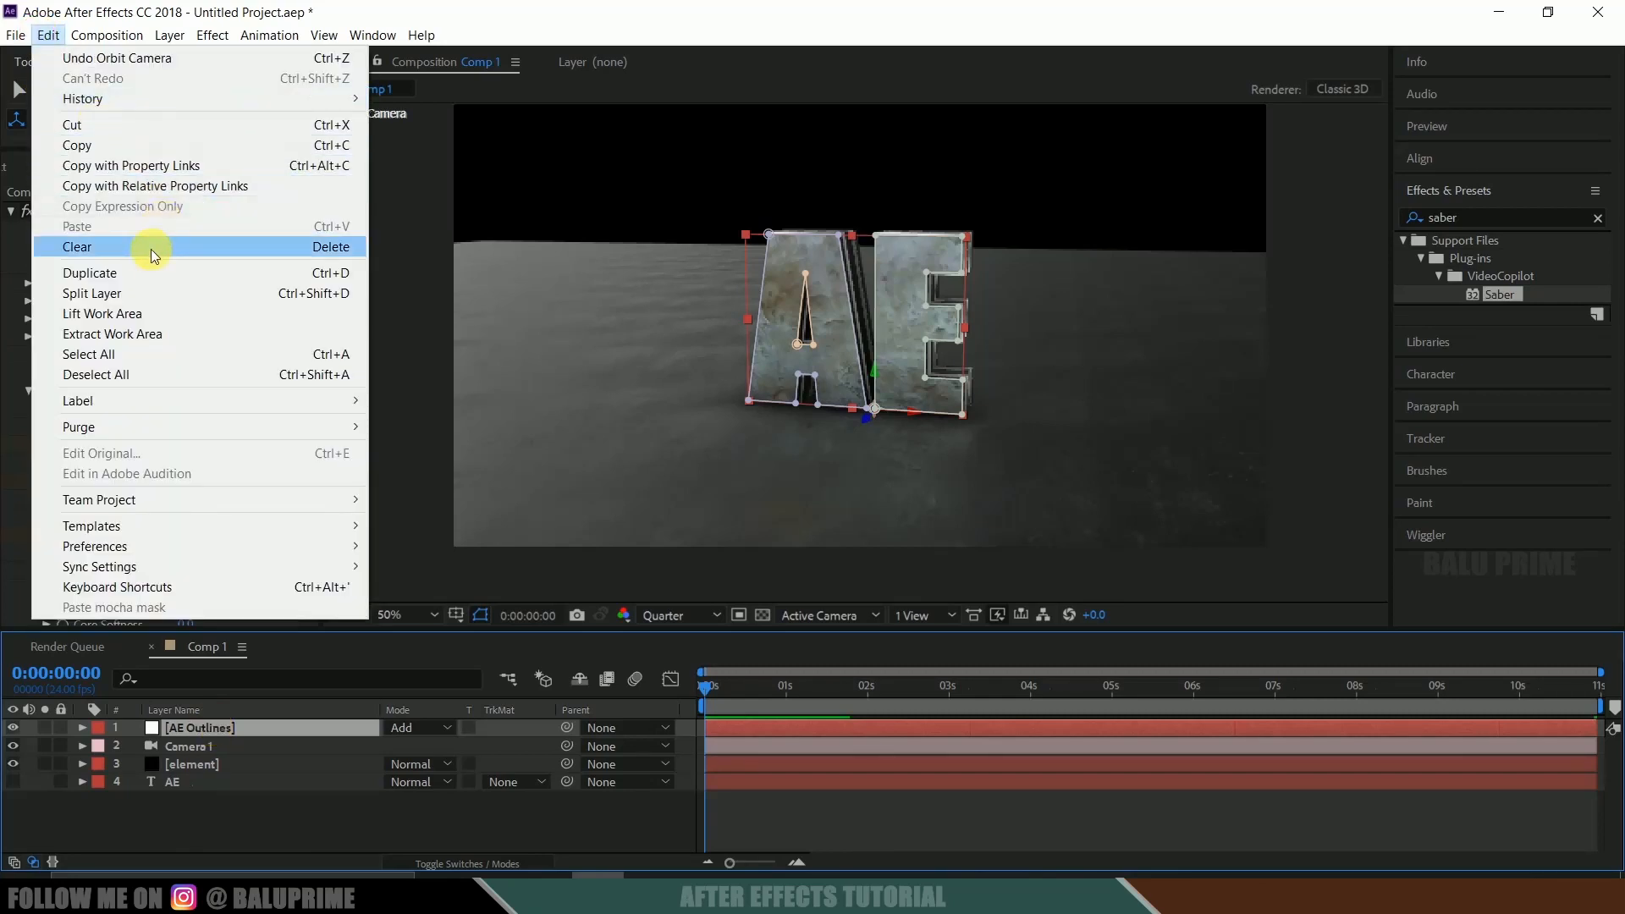
left_click(134, 273)
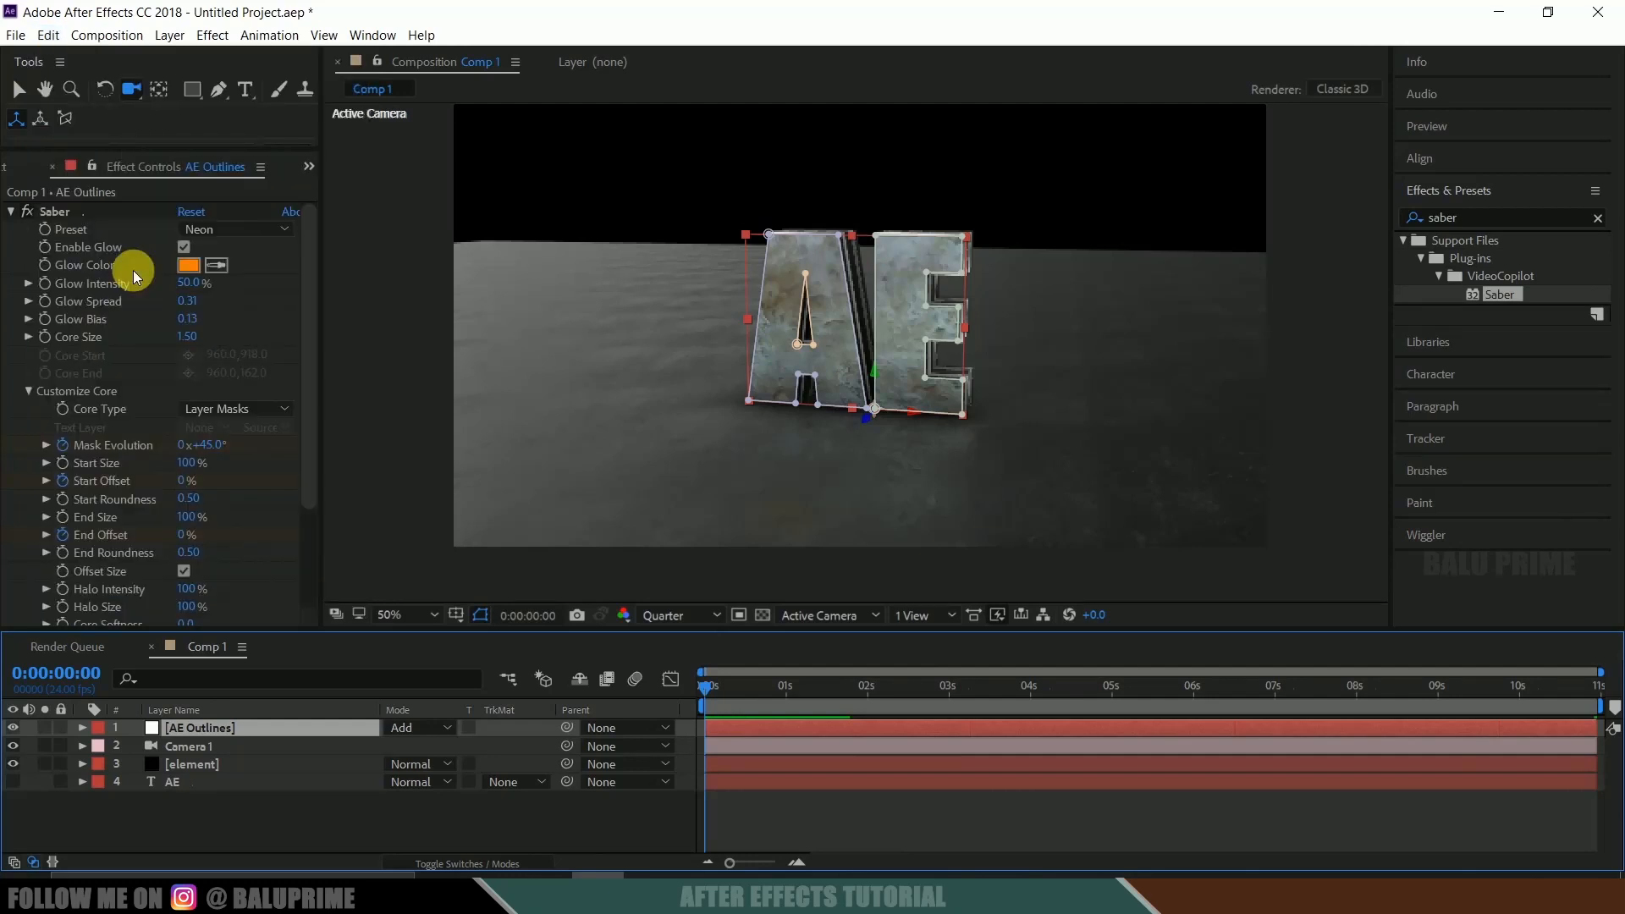
Flip the upper AE Outlines copy vertically to form a ground reflection, checking it at 0:00:07:04.
left_click(1147, 693)
left_click_drag(1149, 702, 1289, 690)
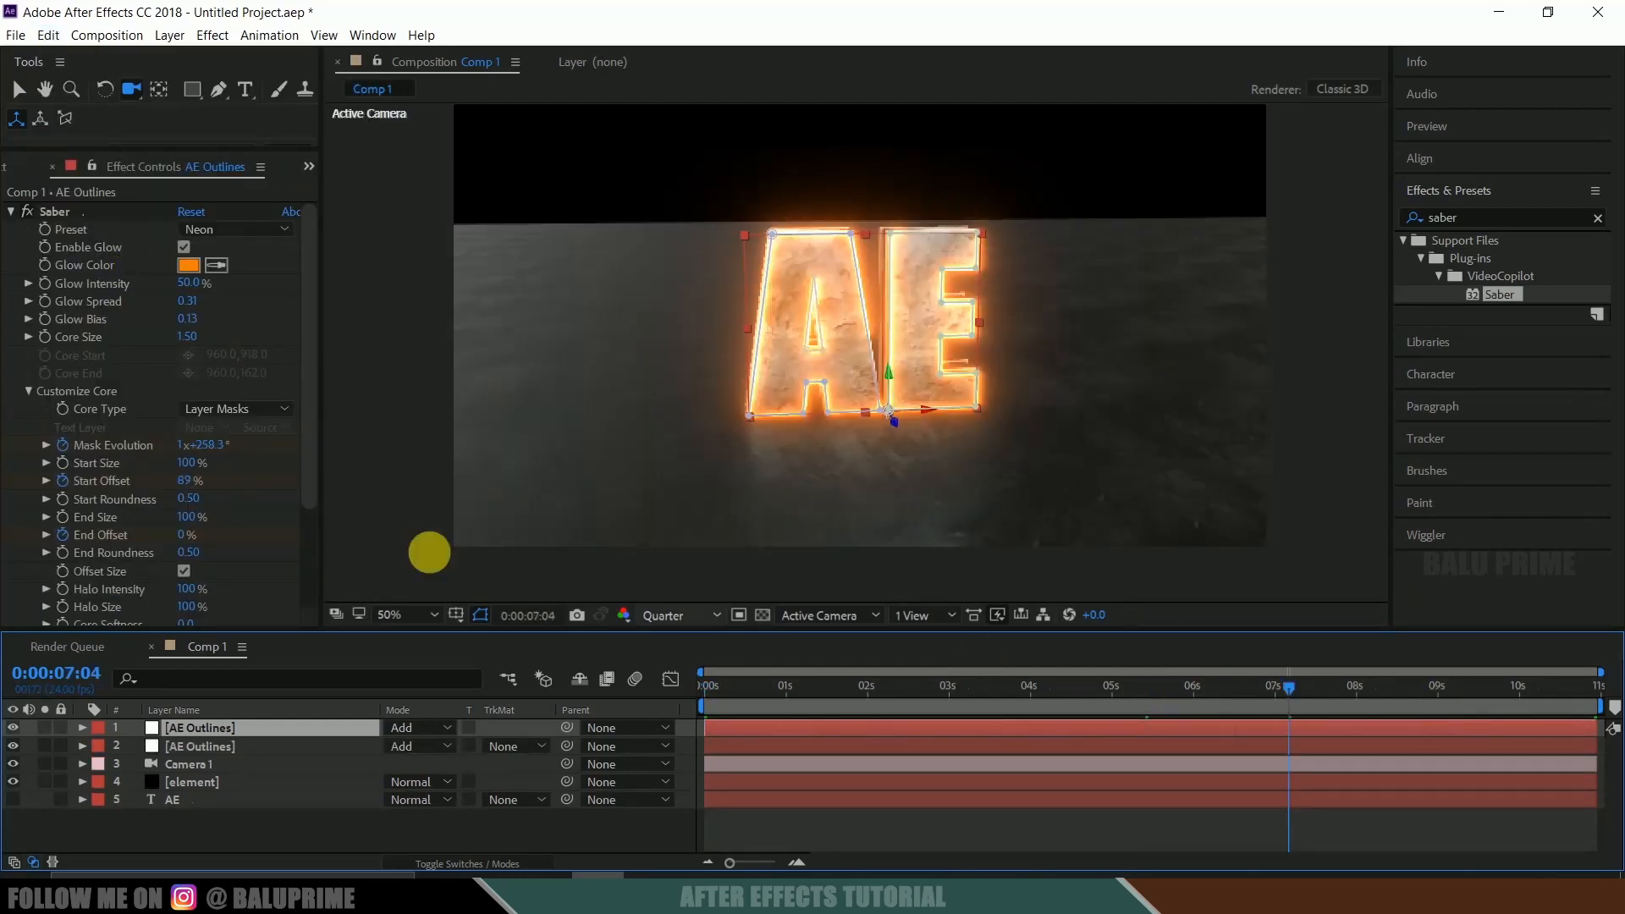
right_click(191, 732)
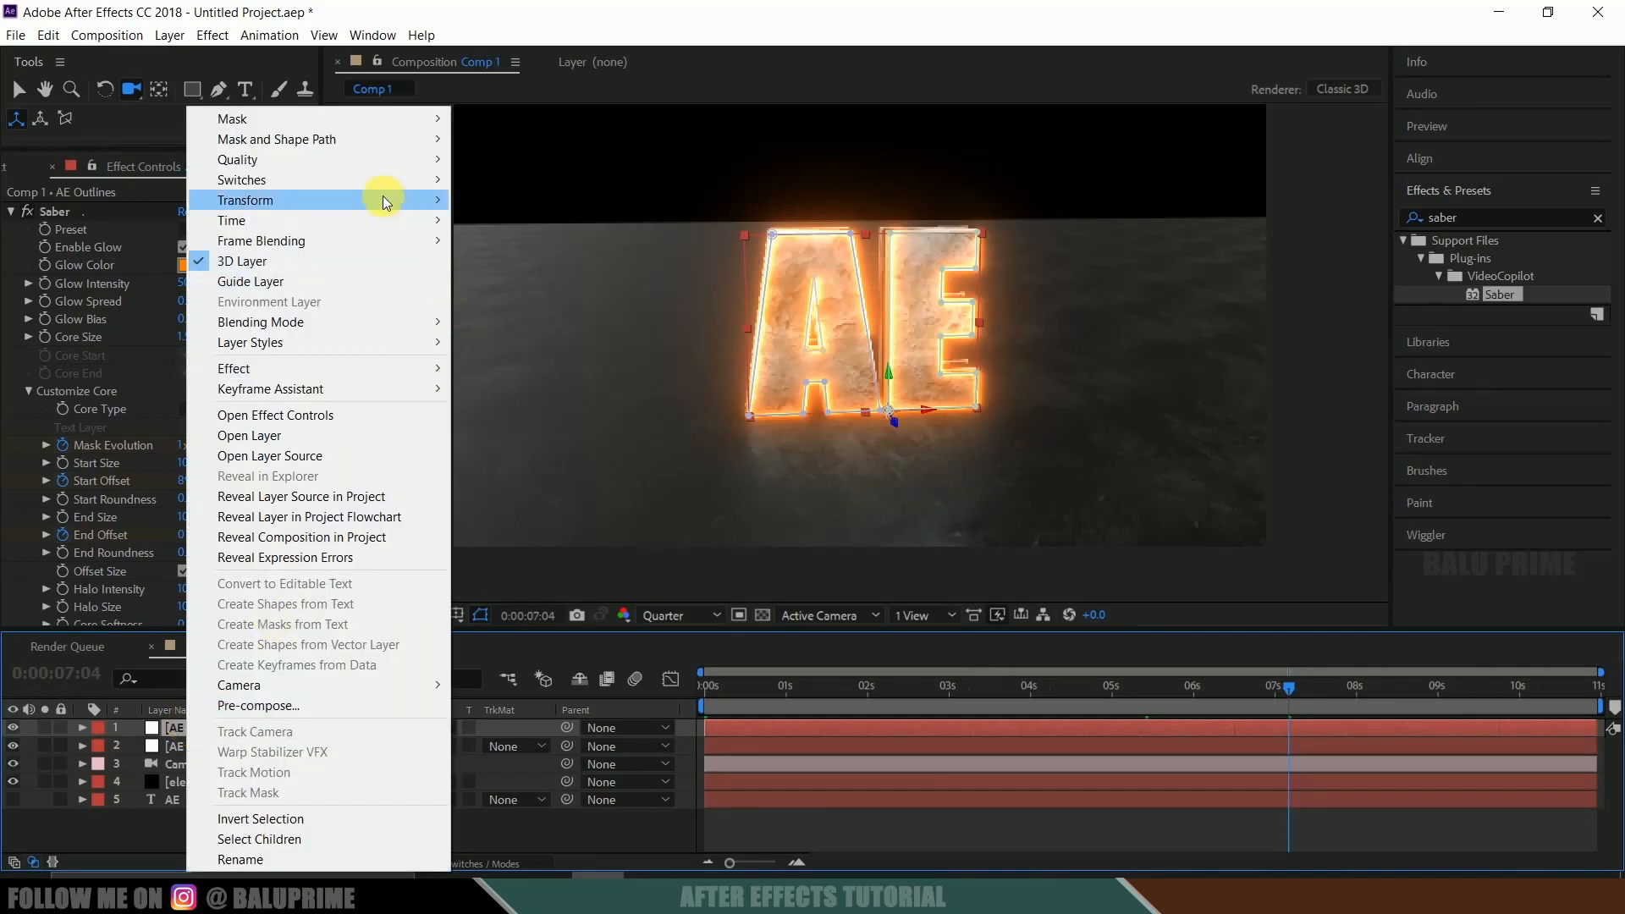
mouse_move(427, 200)
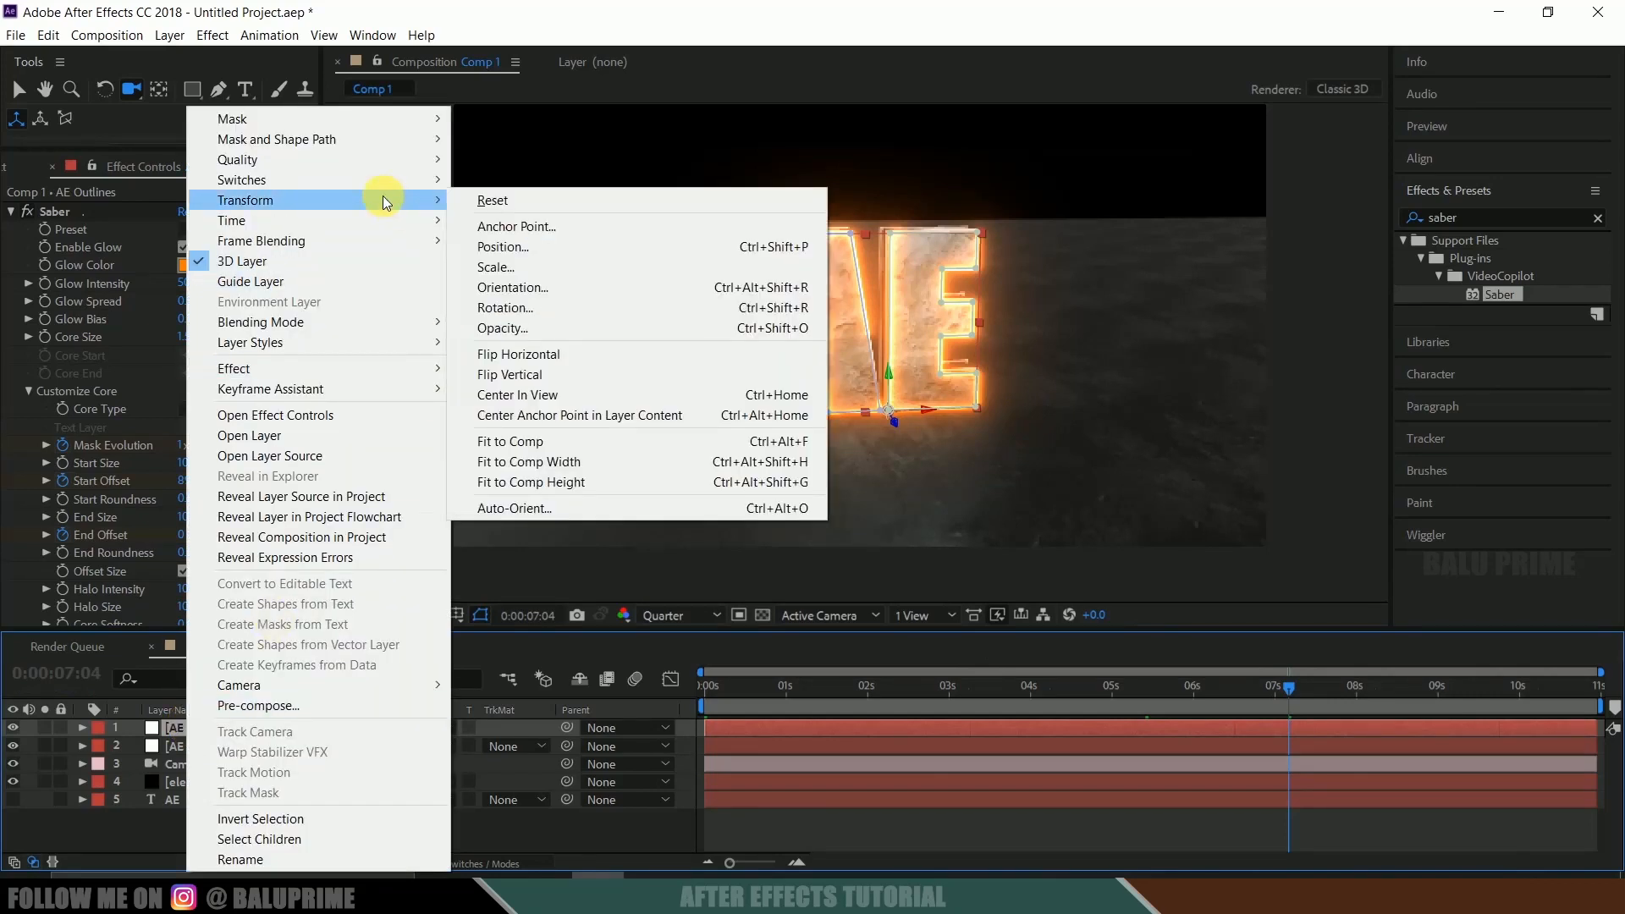
left_click(512, 380)
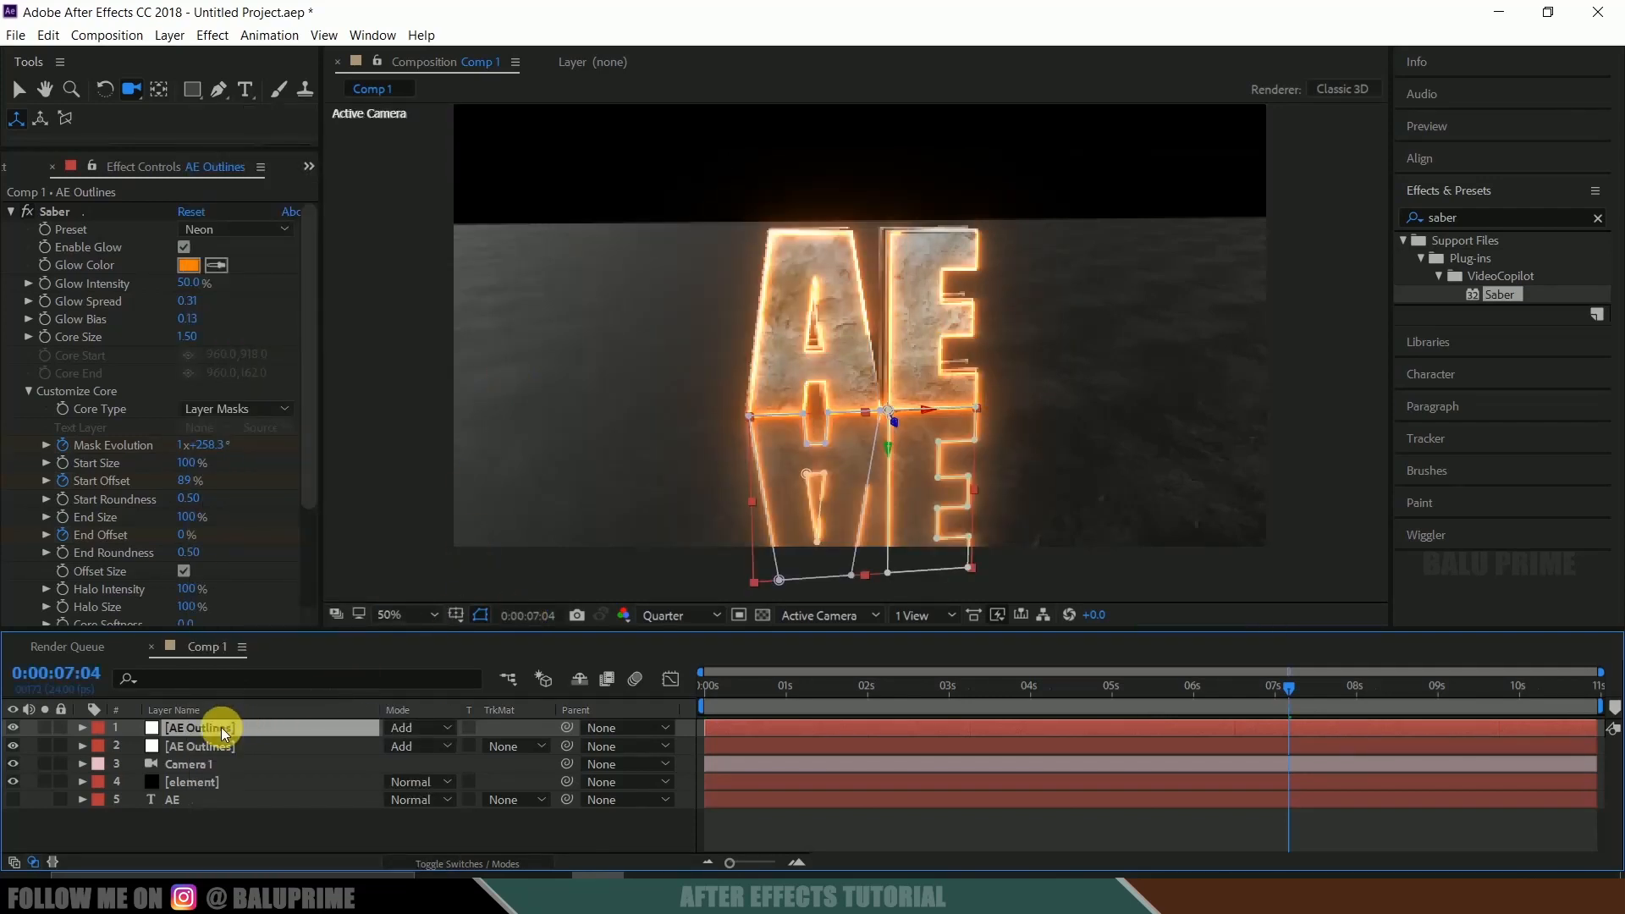
Set the flipped AE Outlines copy's opacity to 25%.
key("t")
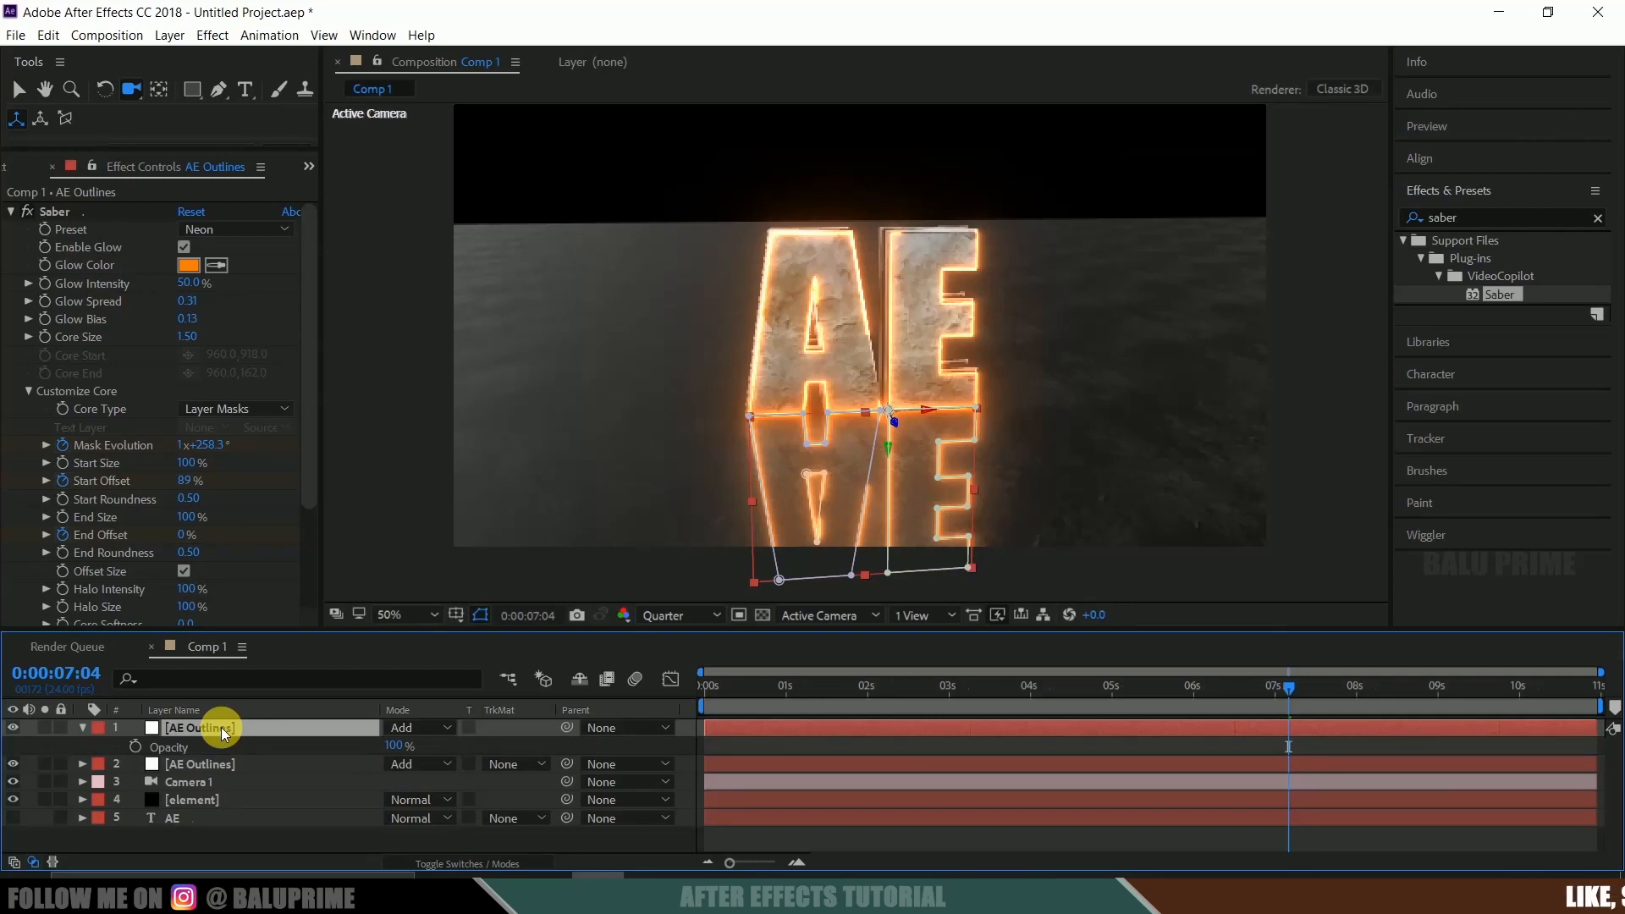
left_click(396, 746)
type("25")
key("Return")
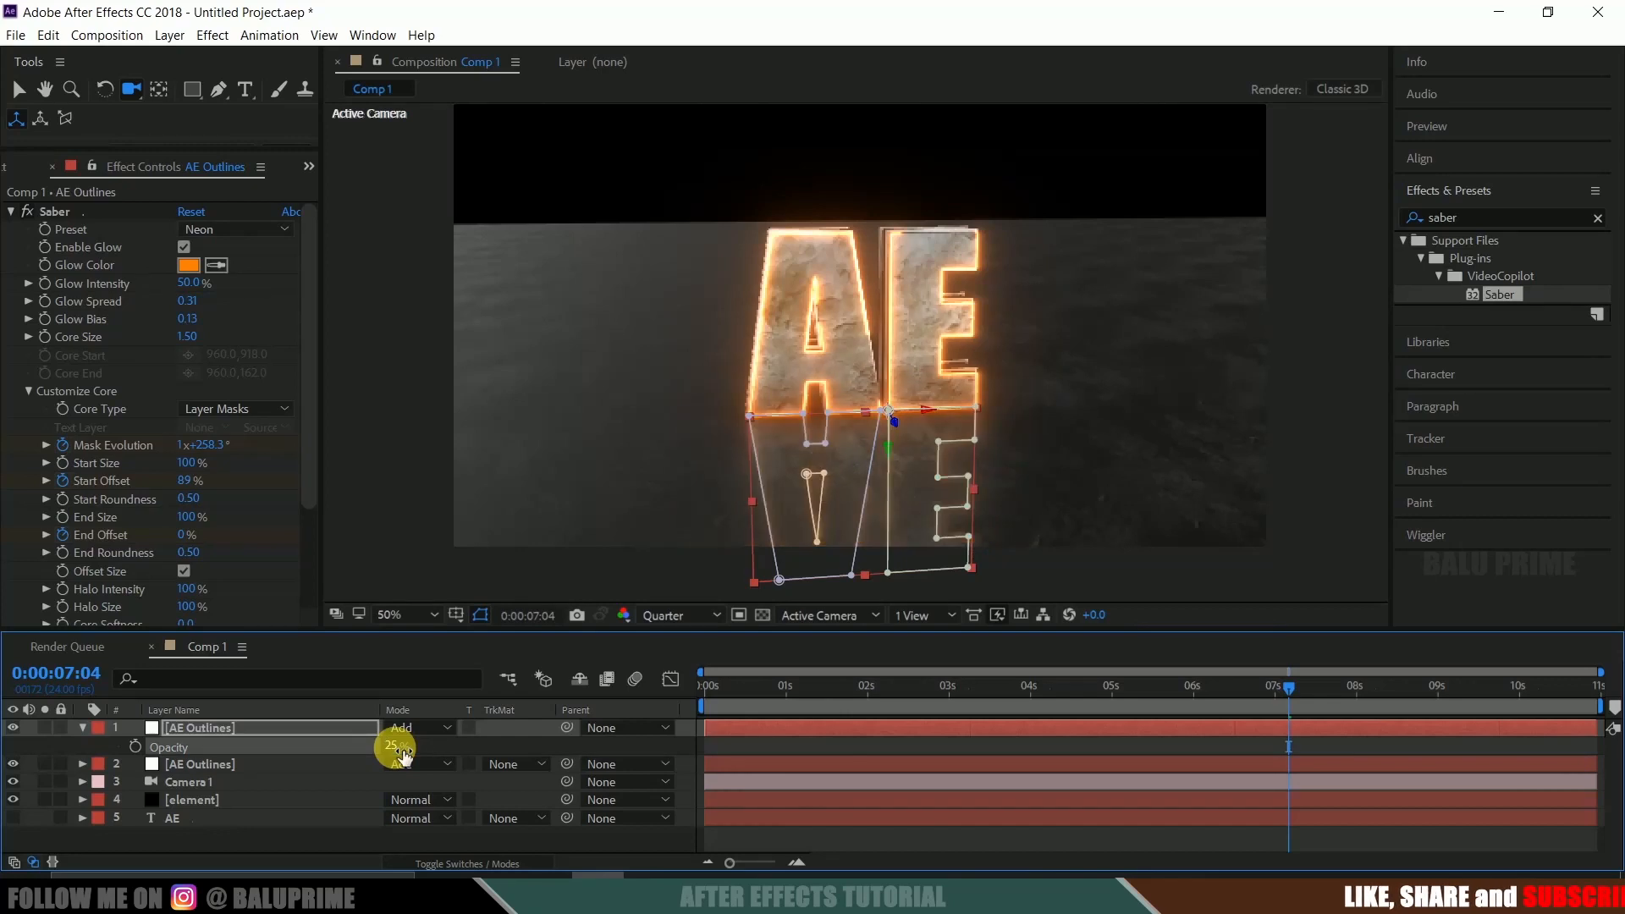
Apply CC Radial Fast Blur to the flipped AE Outlines copy and set its Zoom to Brightest.
double_click(1482, 218)
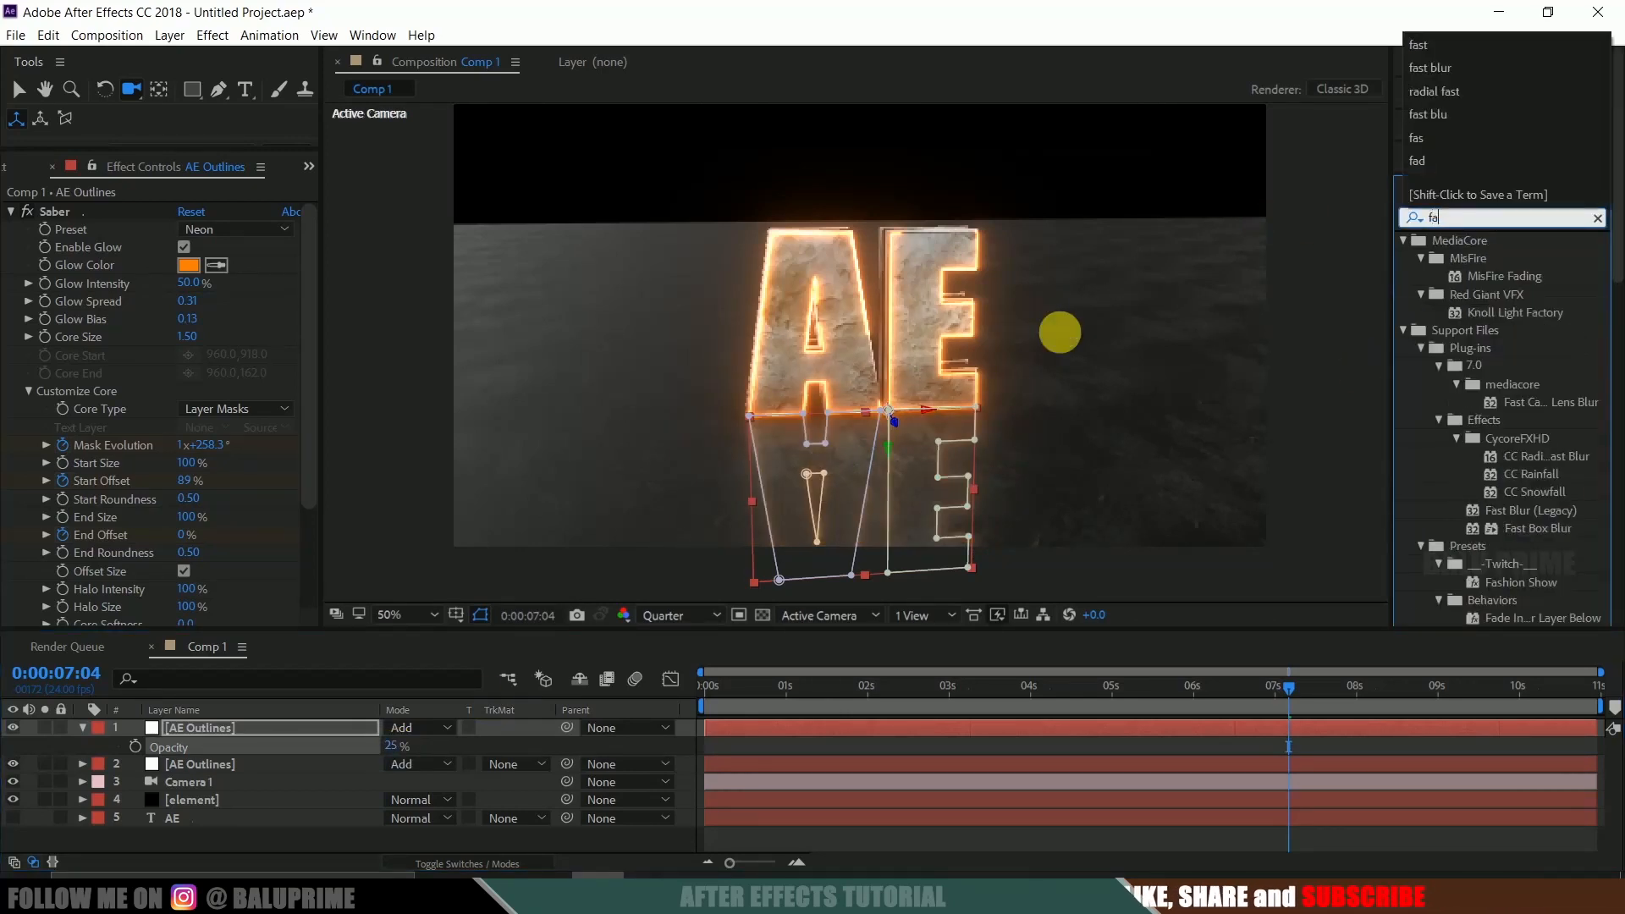
type("fa")
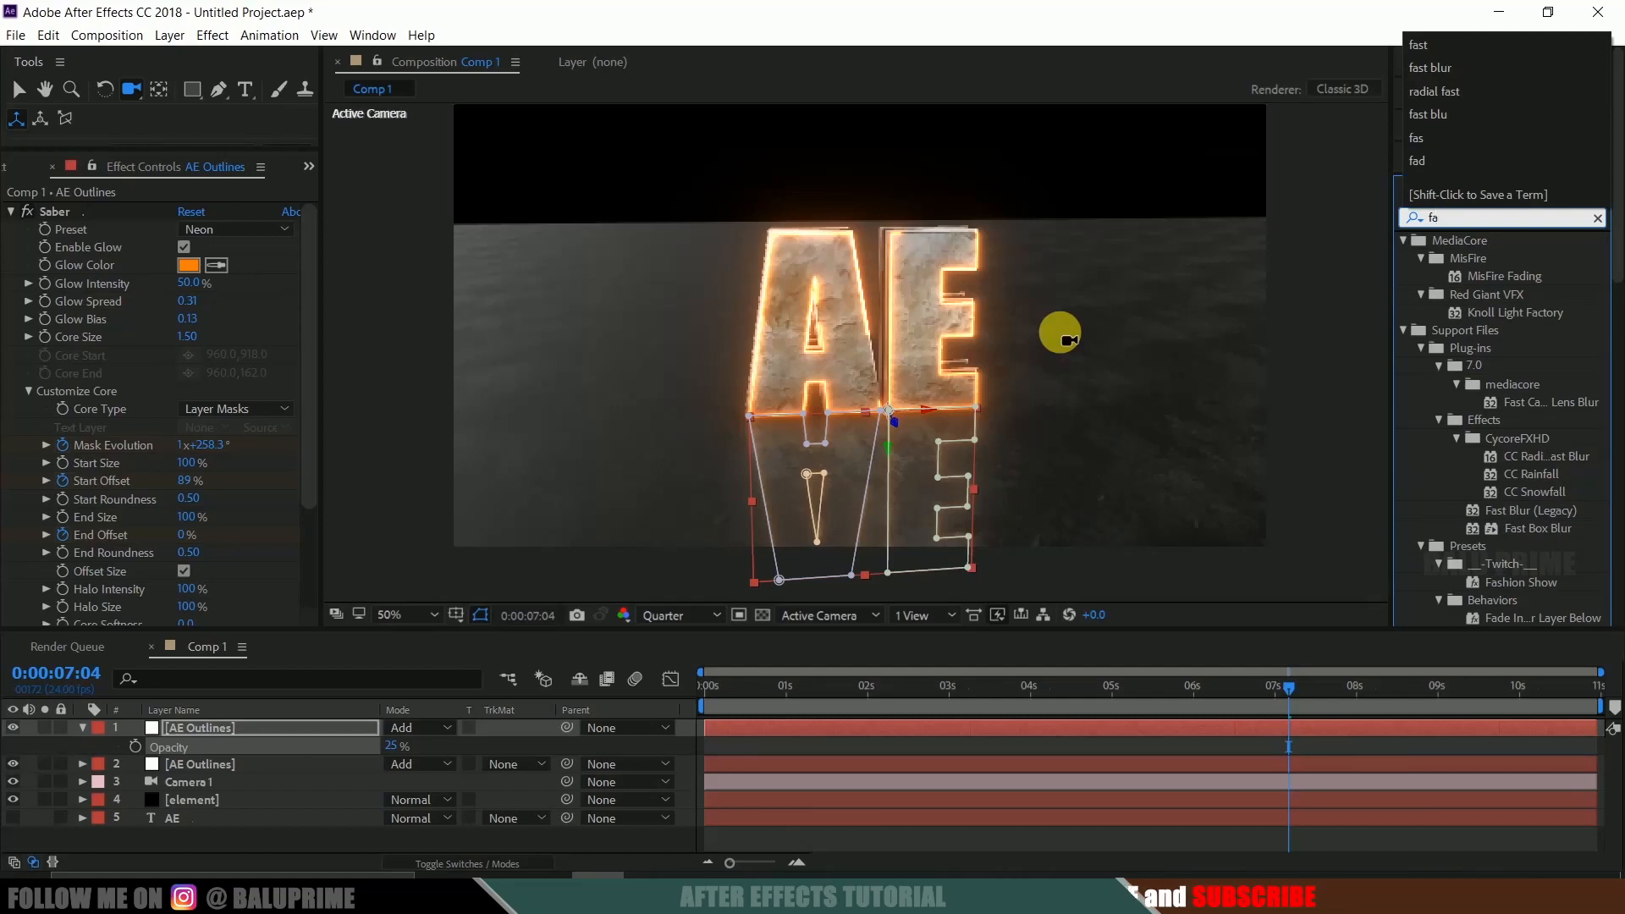
type("st")
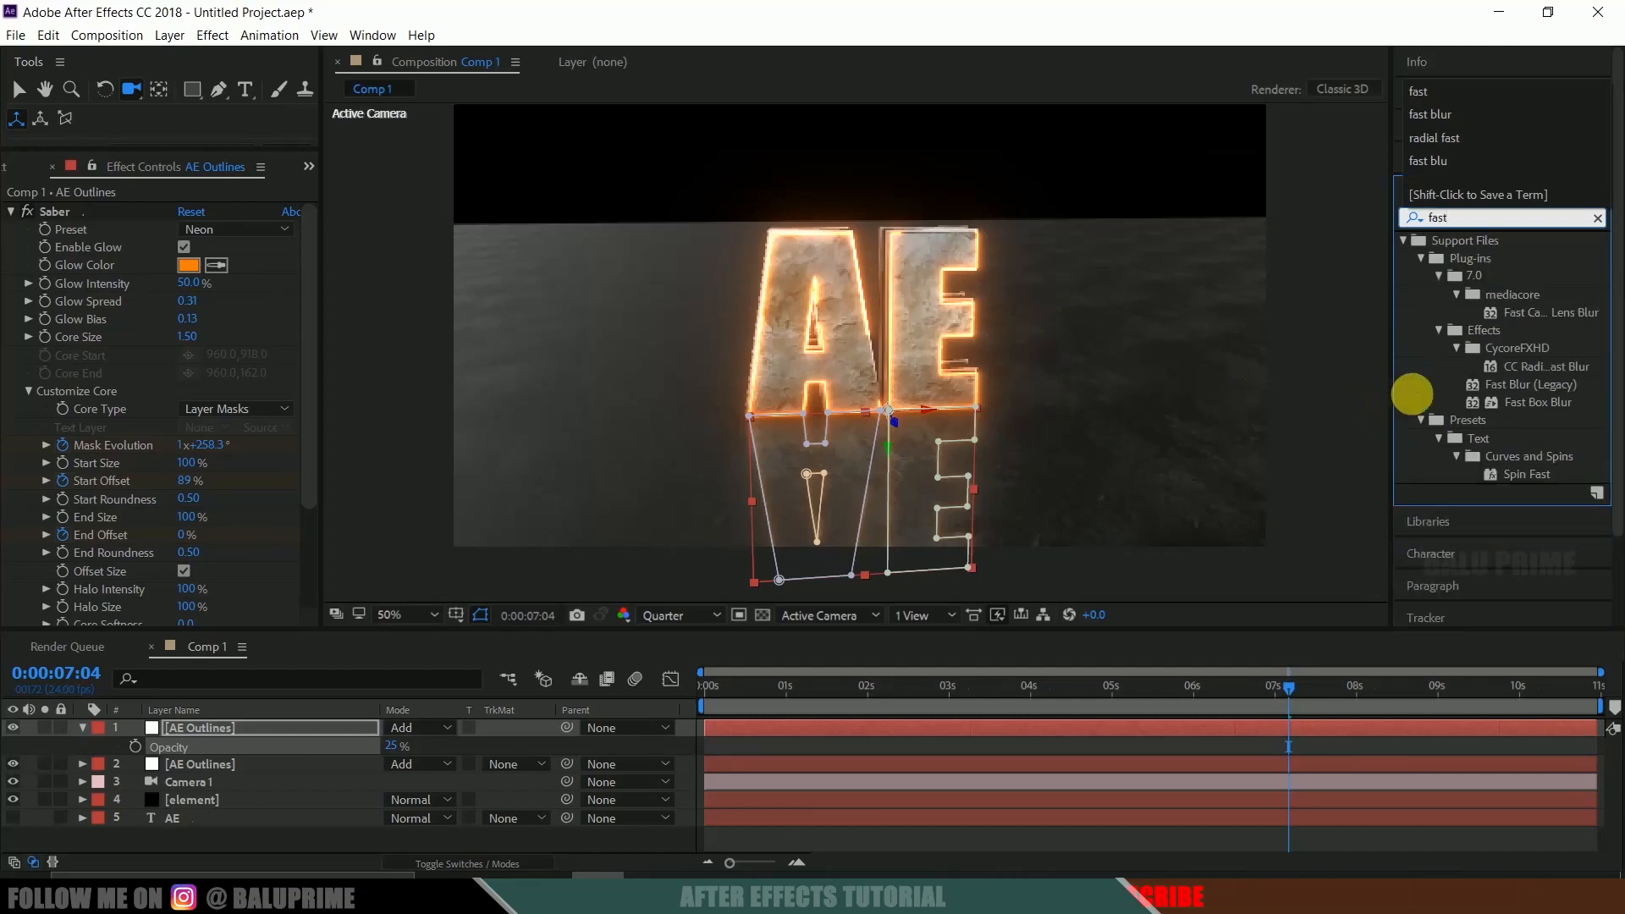
left_click(1524, 369)
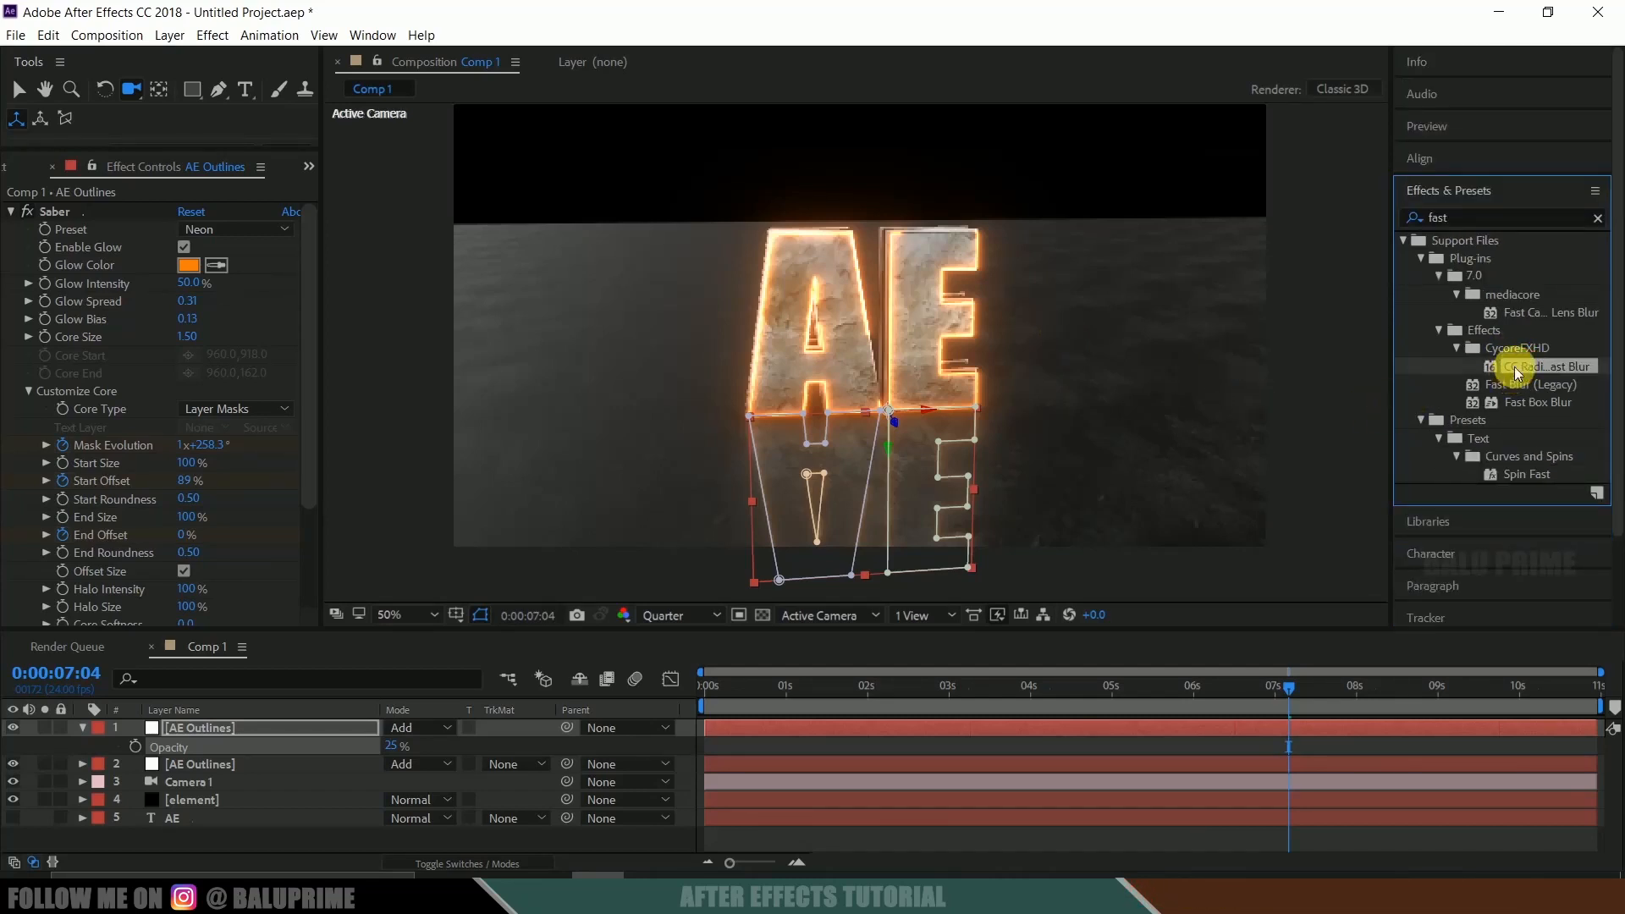
left_click_drag(1518, 373, 203, 730)
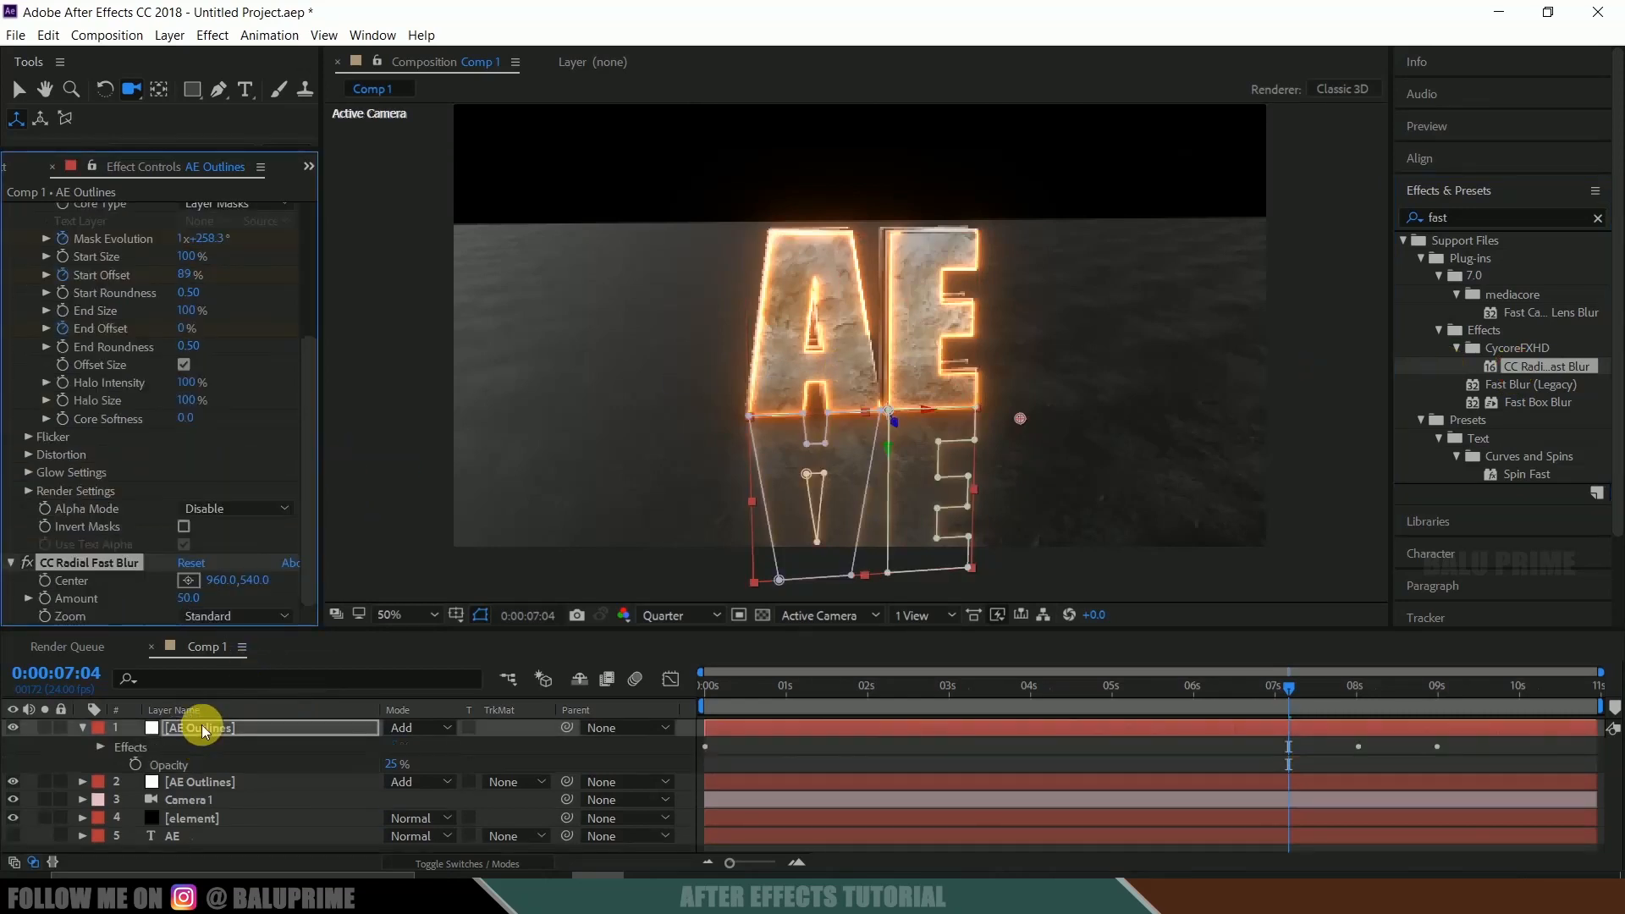
key("v")
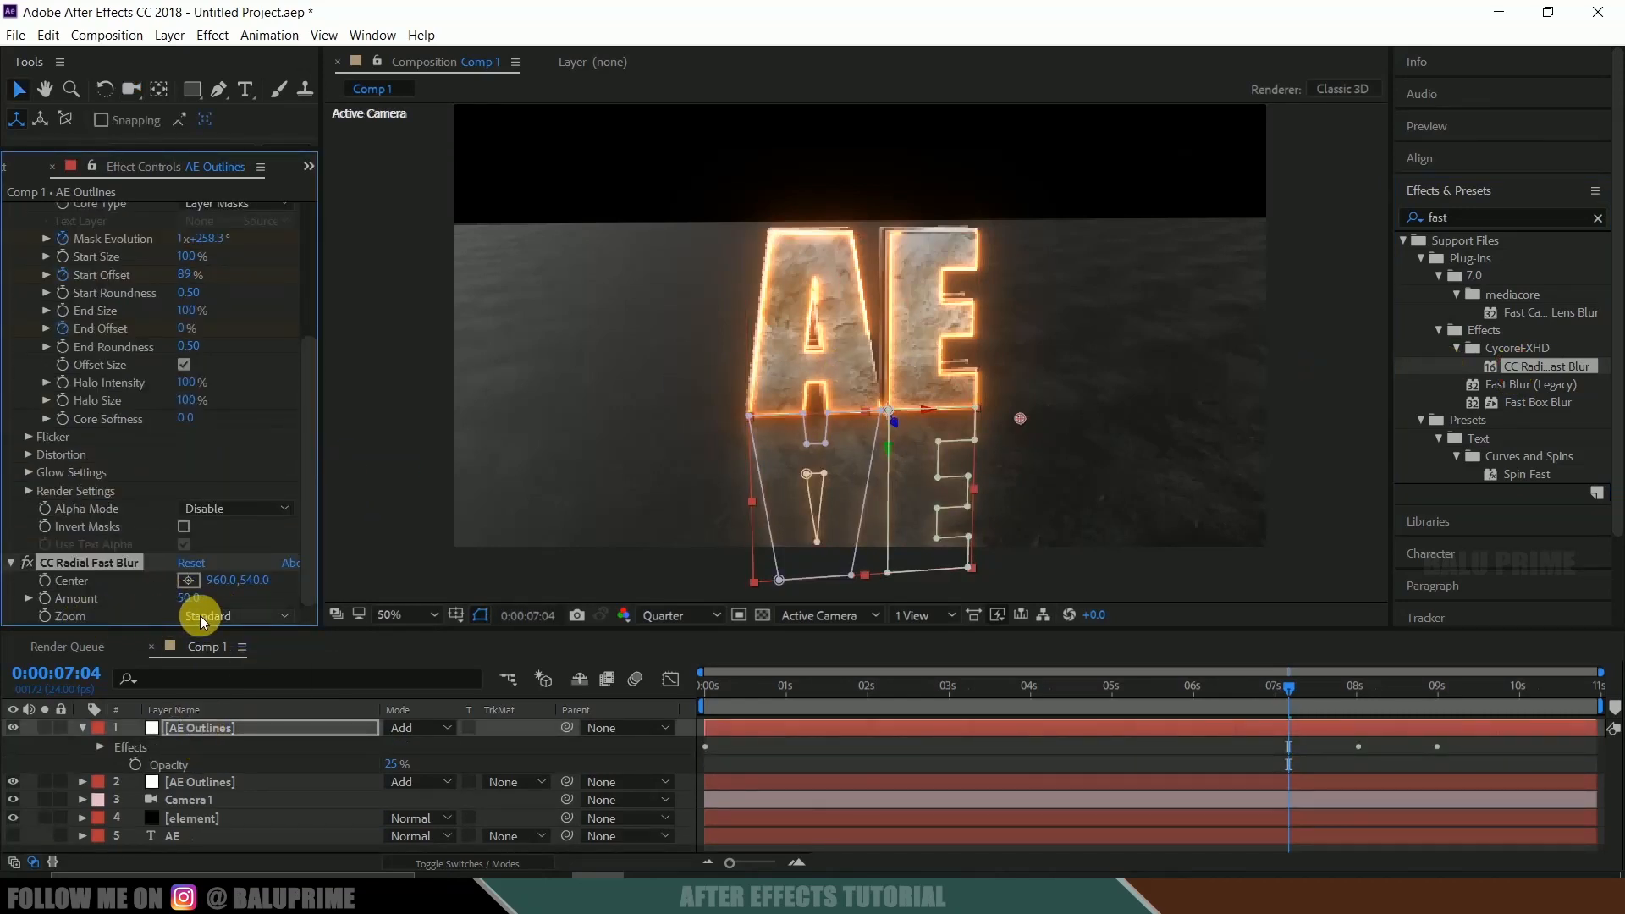
left_click(201, 621)
left_click(226, 652)
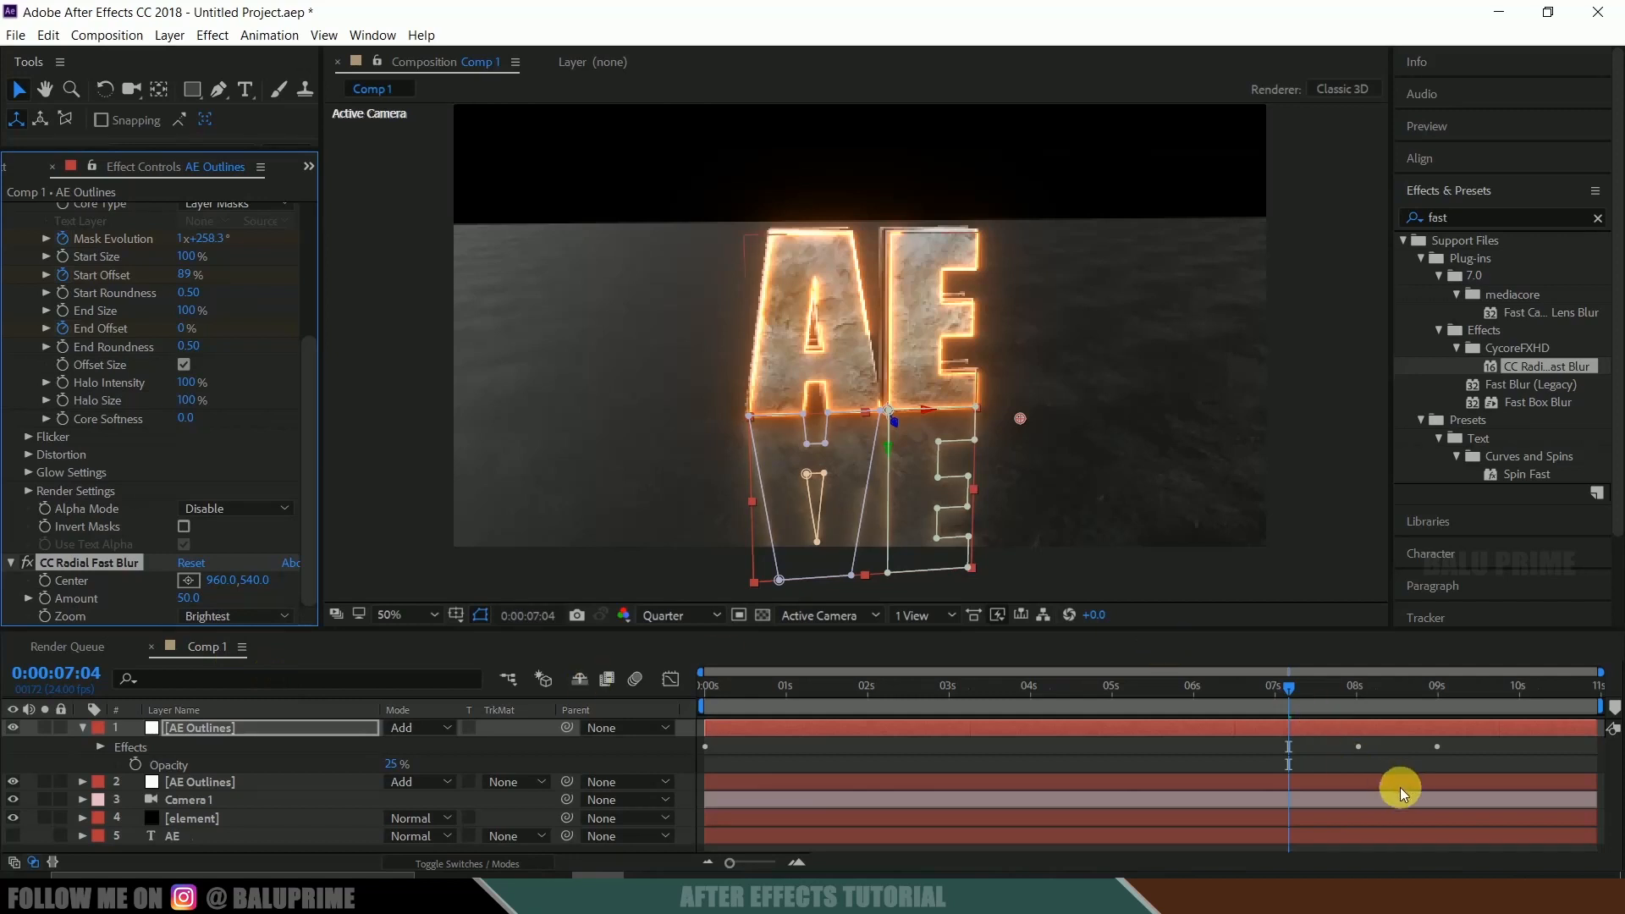
Preview the animation with the blurred outline reflection on the ground.
left_click(1359, 761)
key("space")
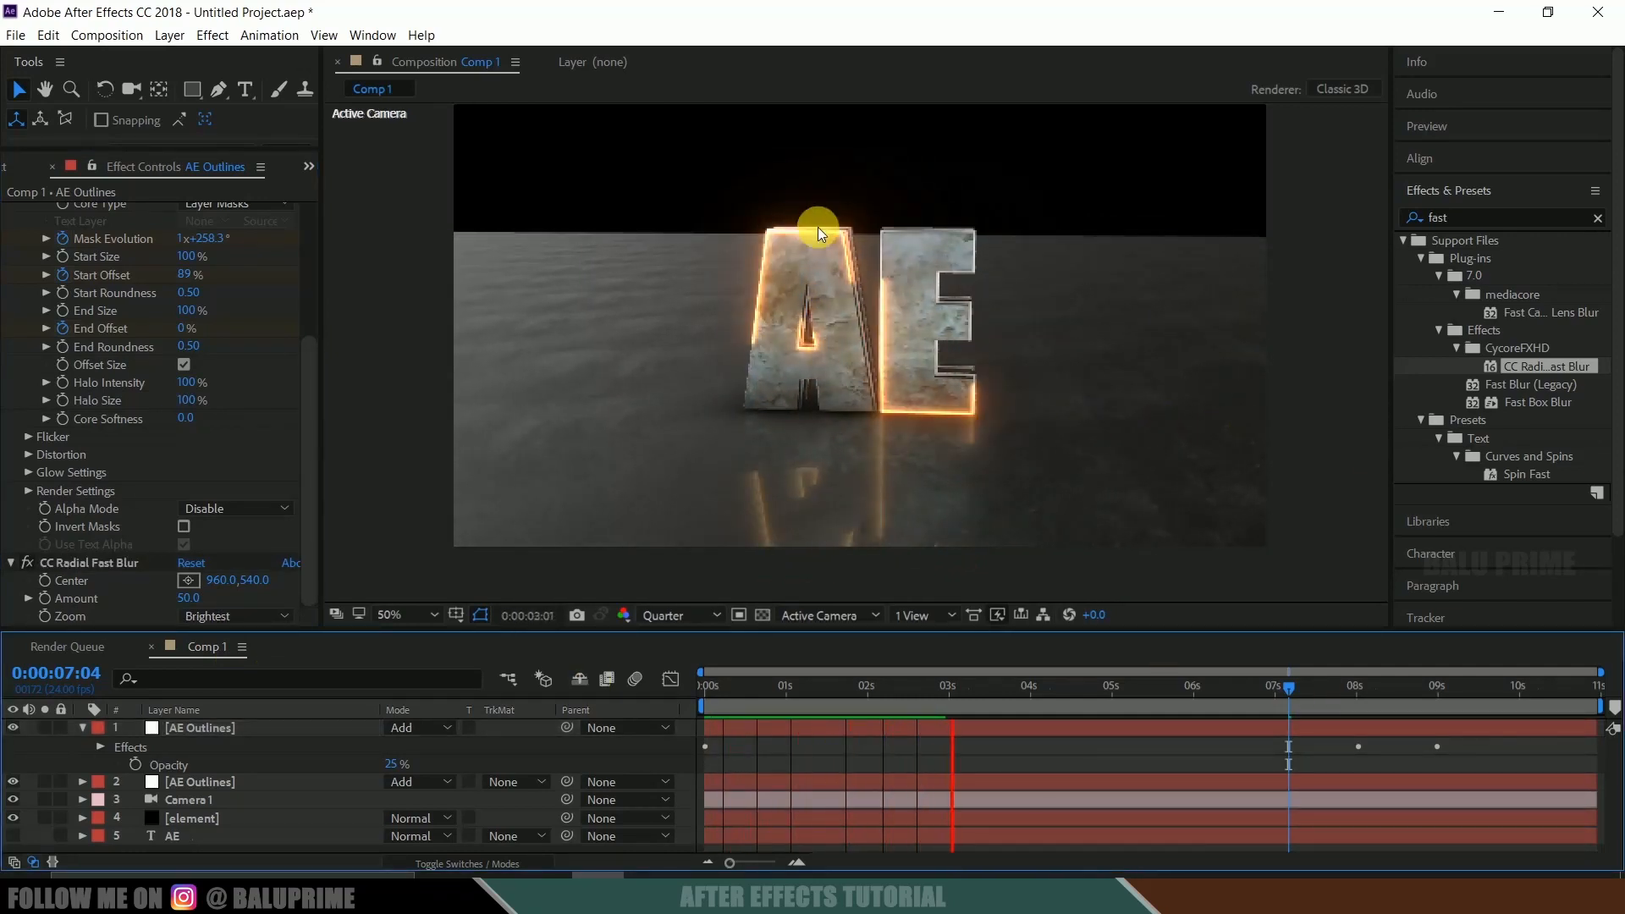
At the start of the composition, enable fog in the element layer's Element effect and set Fog Opacity to 100%.
left_click_drag(743, 696, 654, 700)
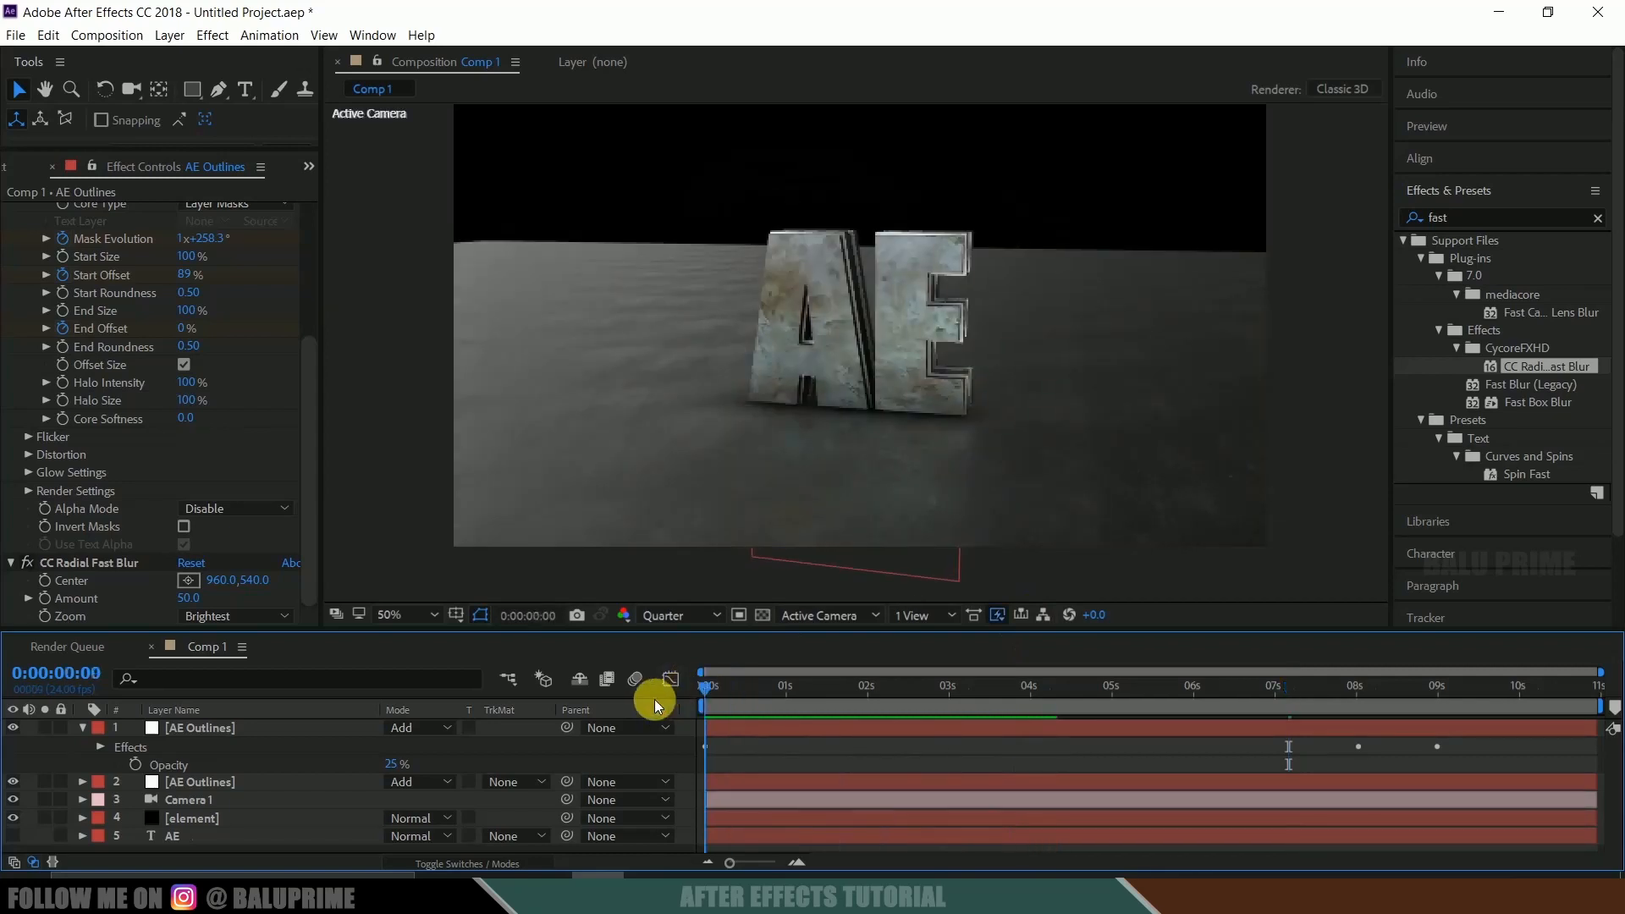
left_click(207, 818)
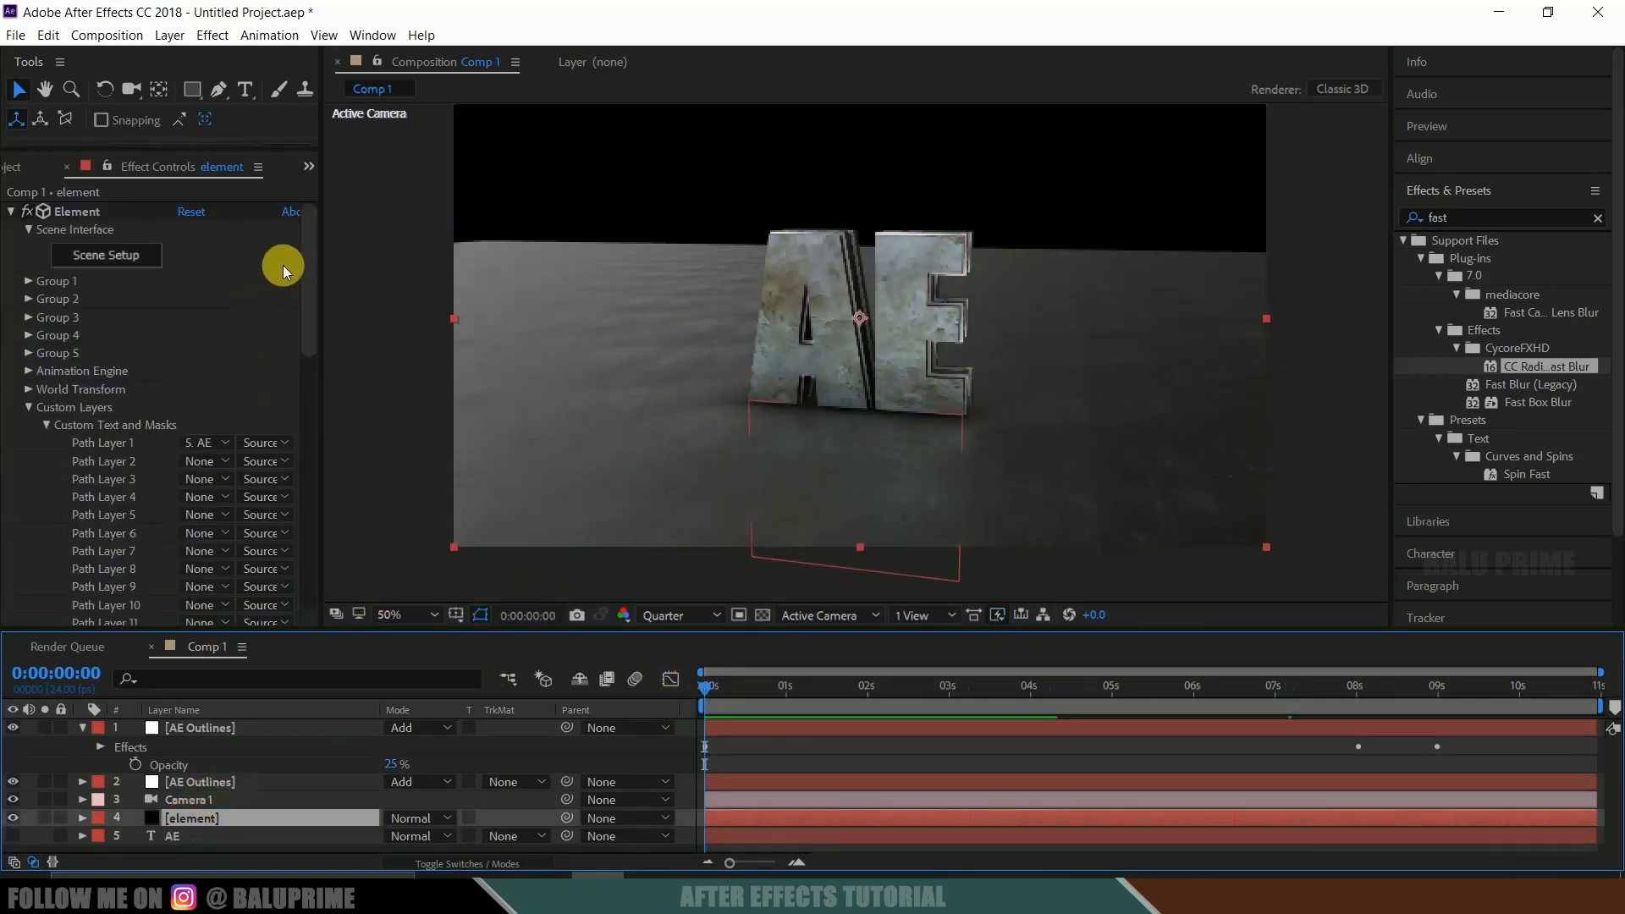
left_click_drag(307, 248, 286, 572)
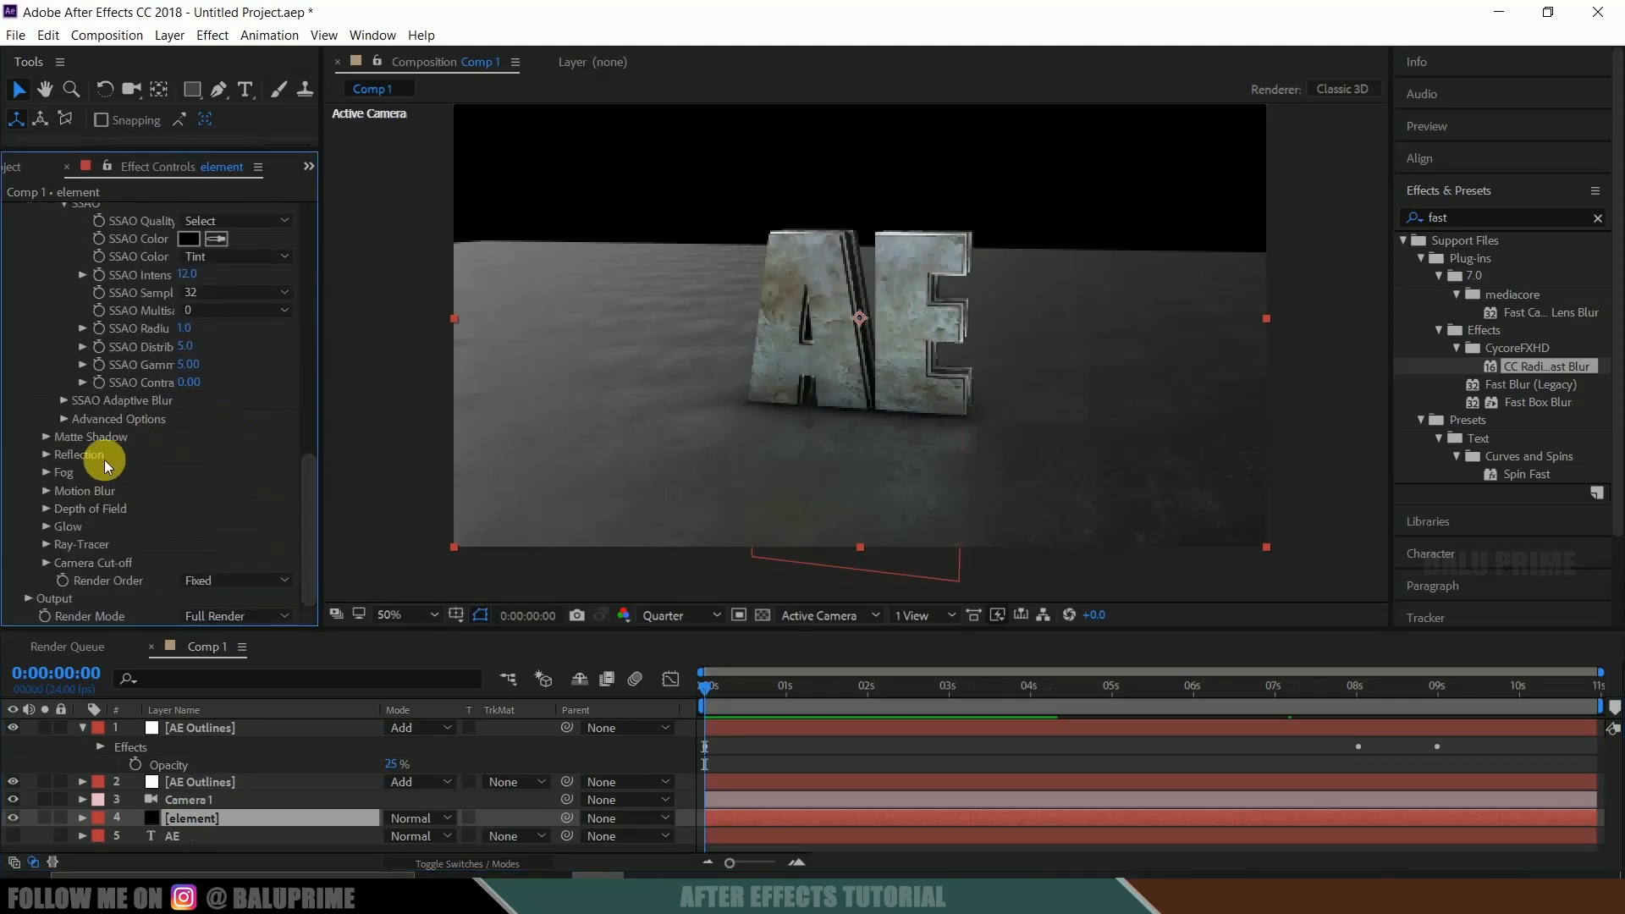
left_click(45, 474)
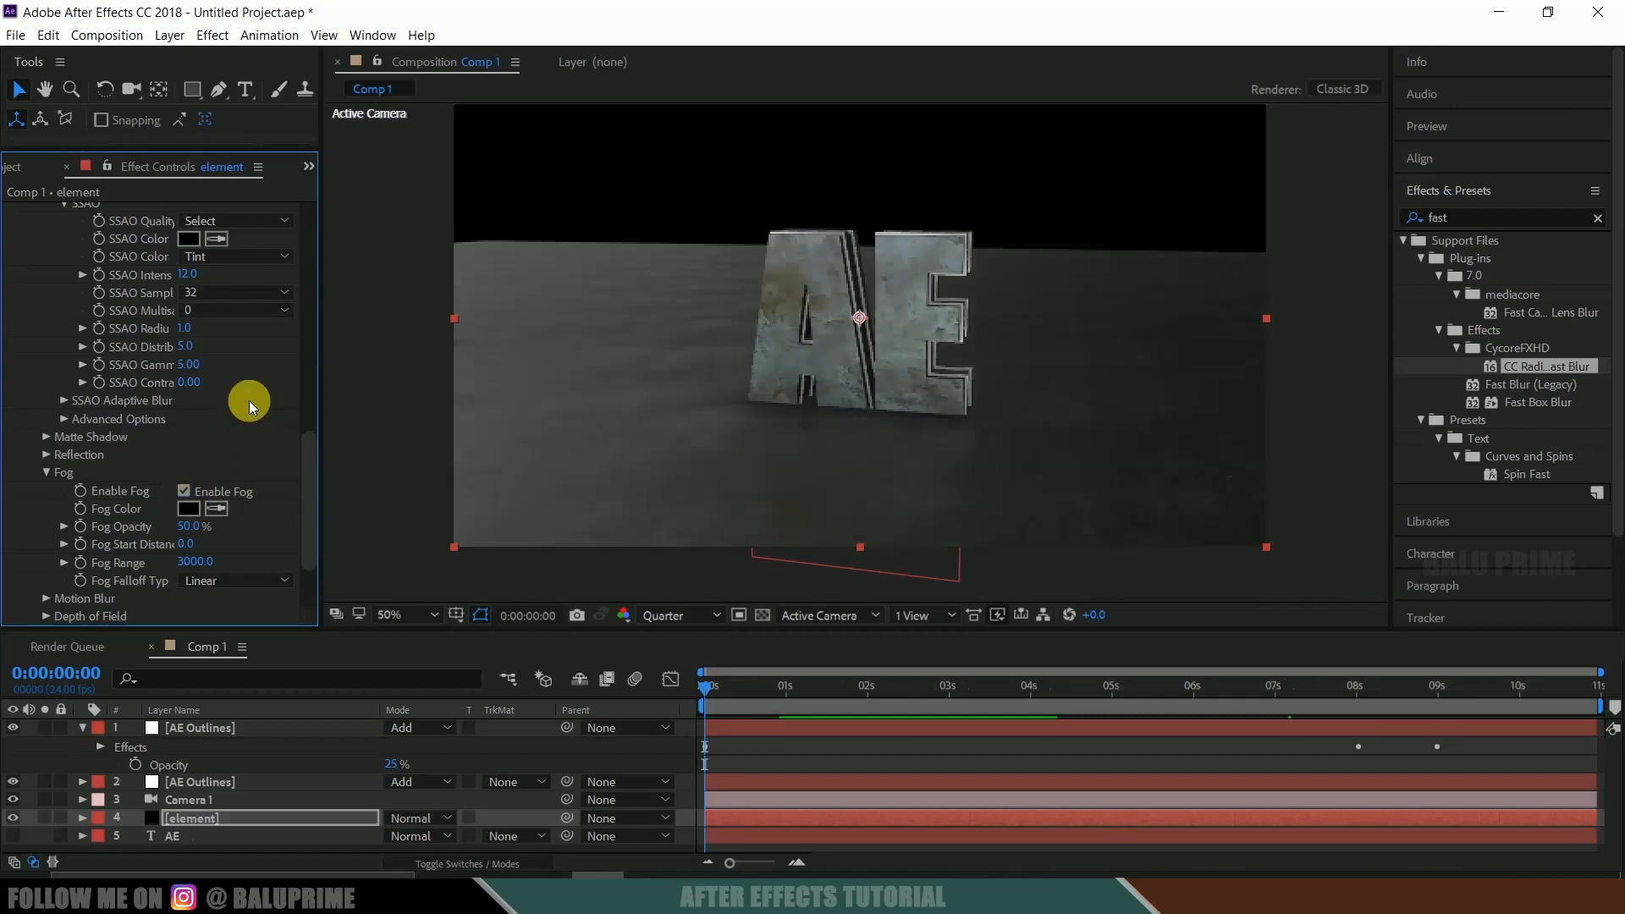
scroll(254, 424, "down", 2)
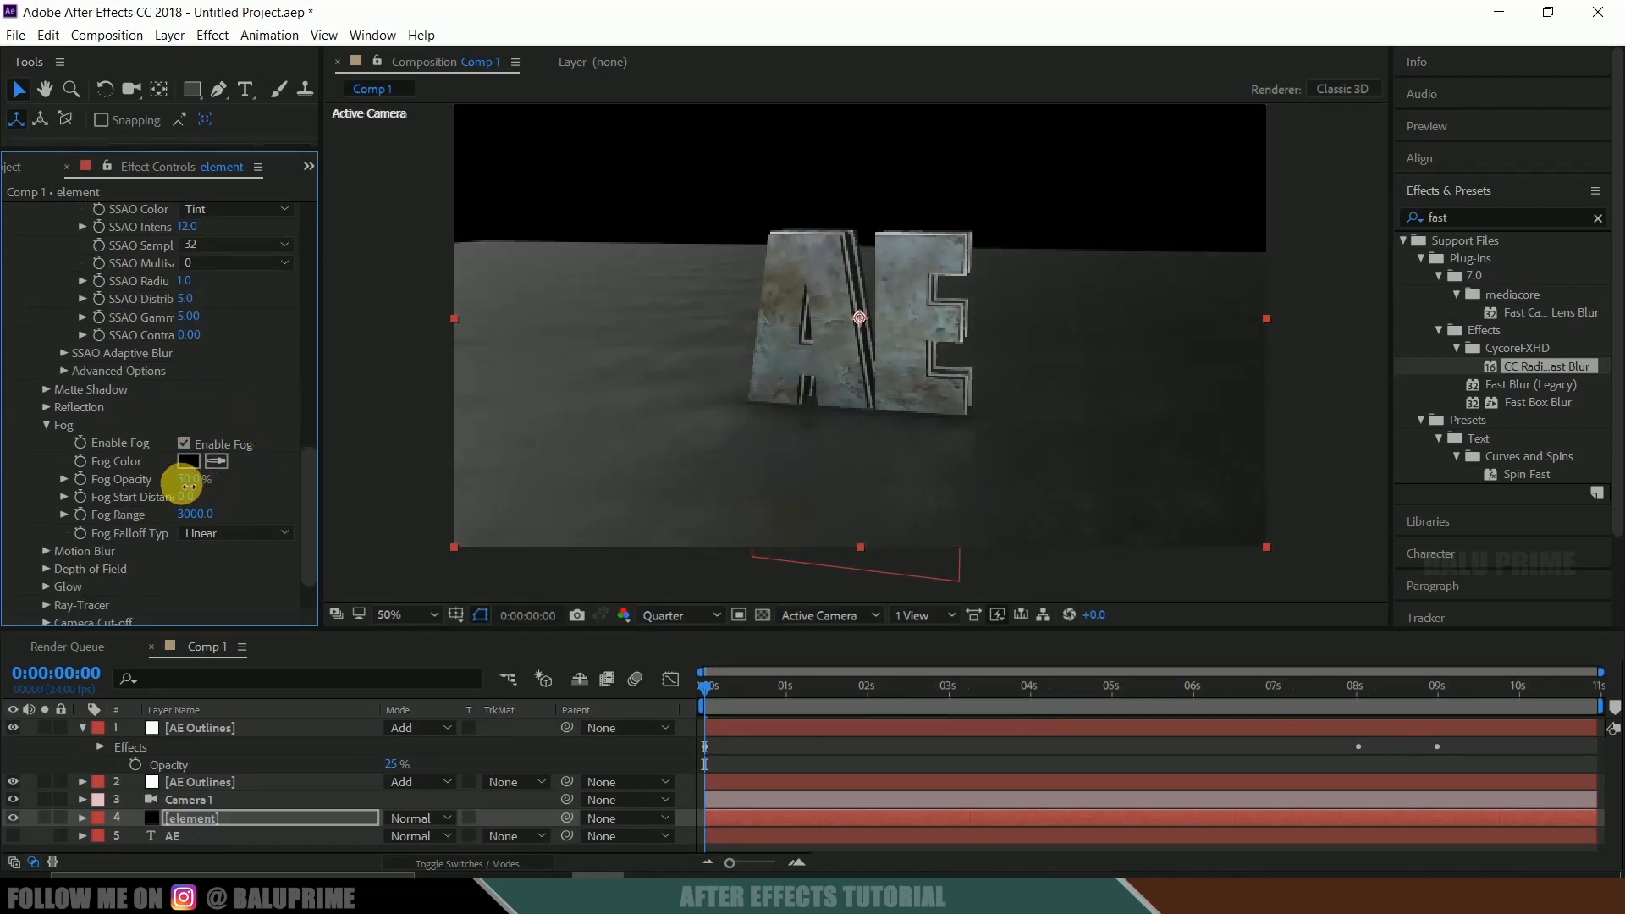
left_click_drag(188, 486, 290, 471)
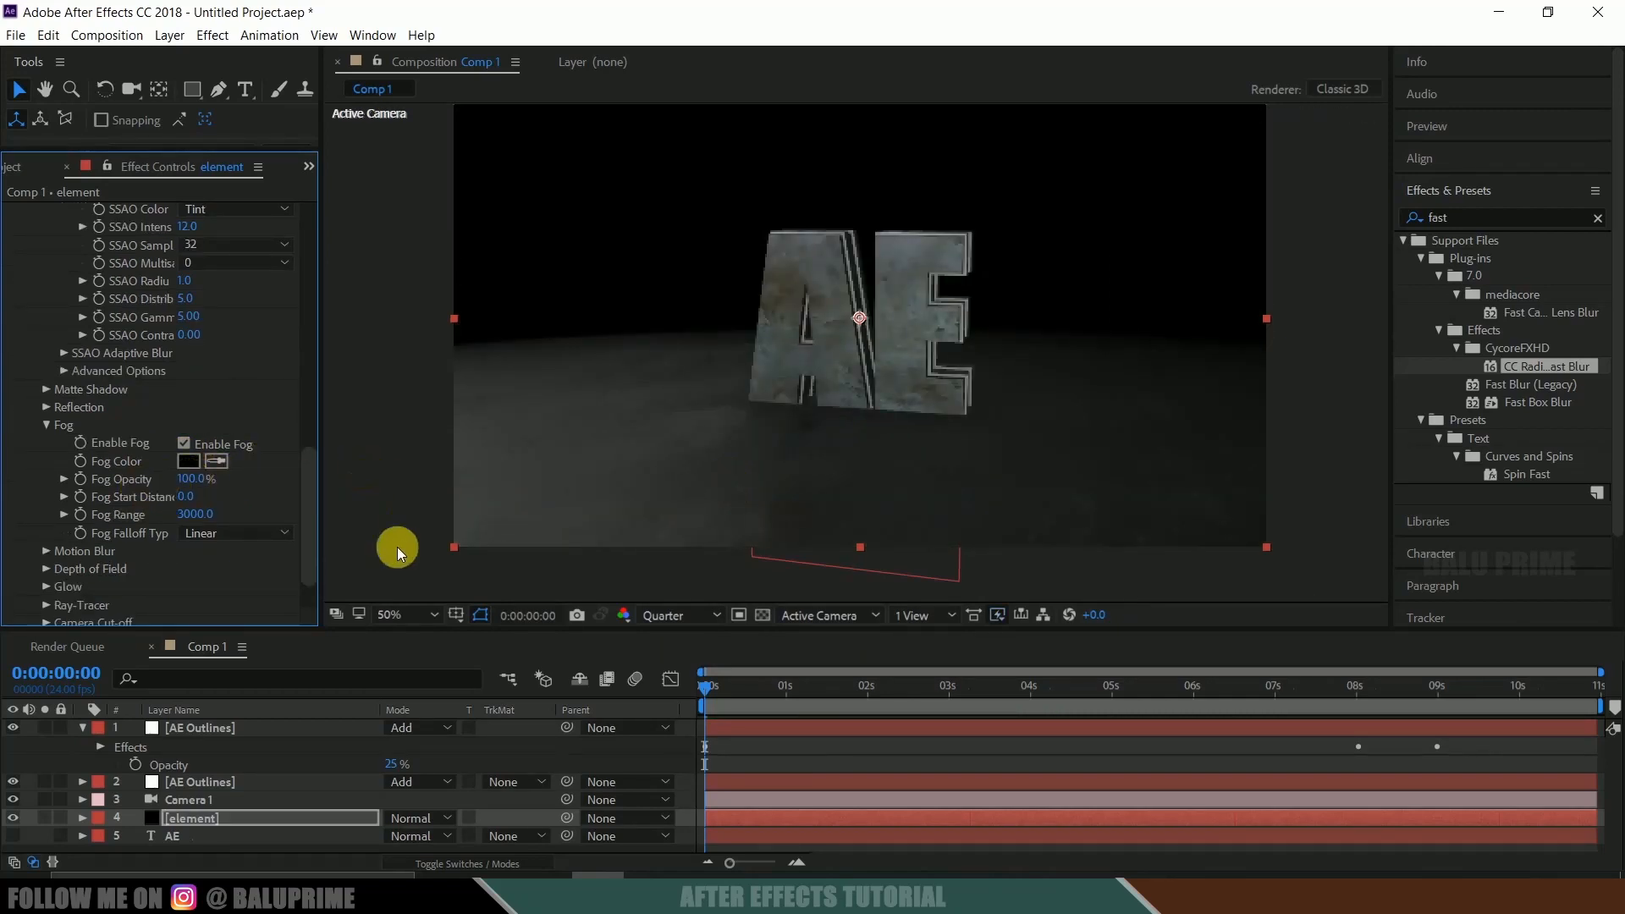
Set the element layer's Fog Start Distance to 650 and its Fog Range to 2500.
mouse_move(188, 499)
left_mouse_down()
mouse_move(271, 496)
mouse_move(254, 483)
mouse_move(247, 519)
mouse_move(199, 519)
left_mouse_up()
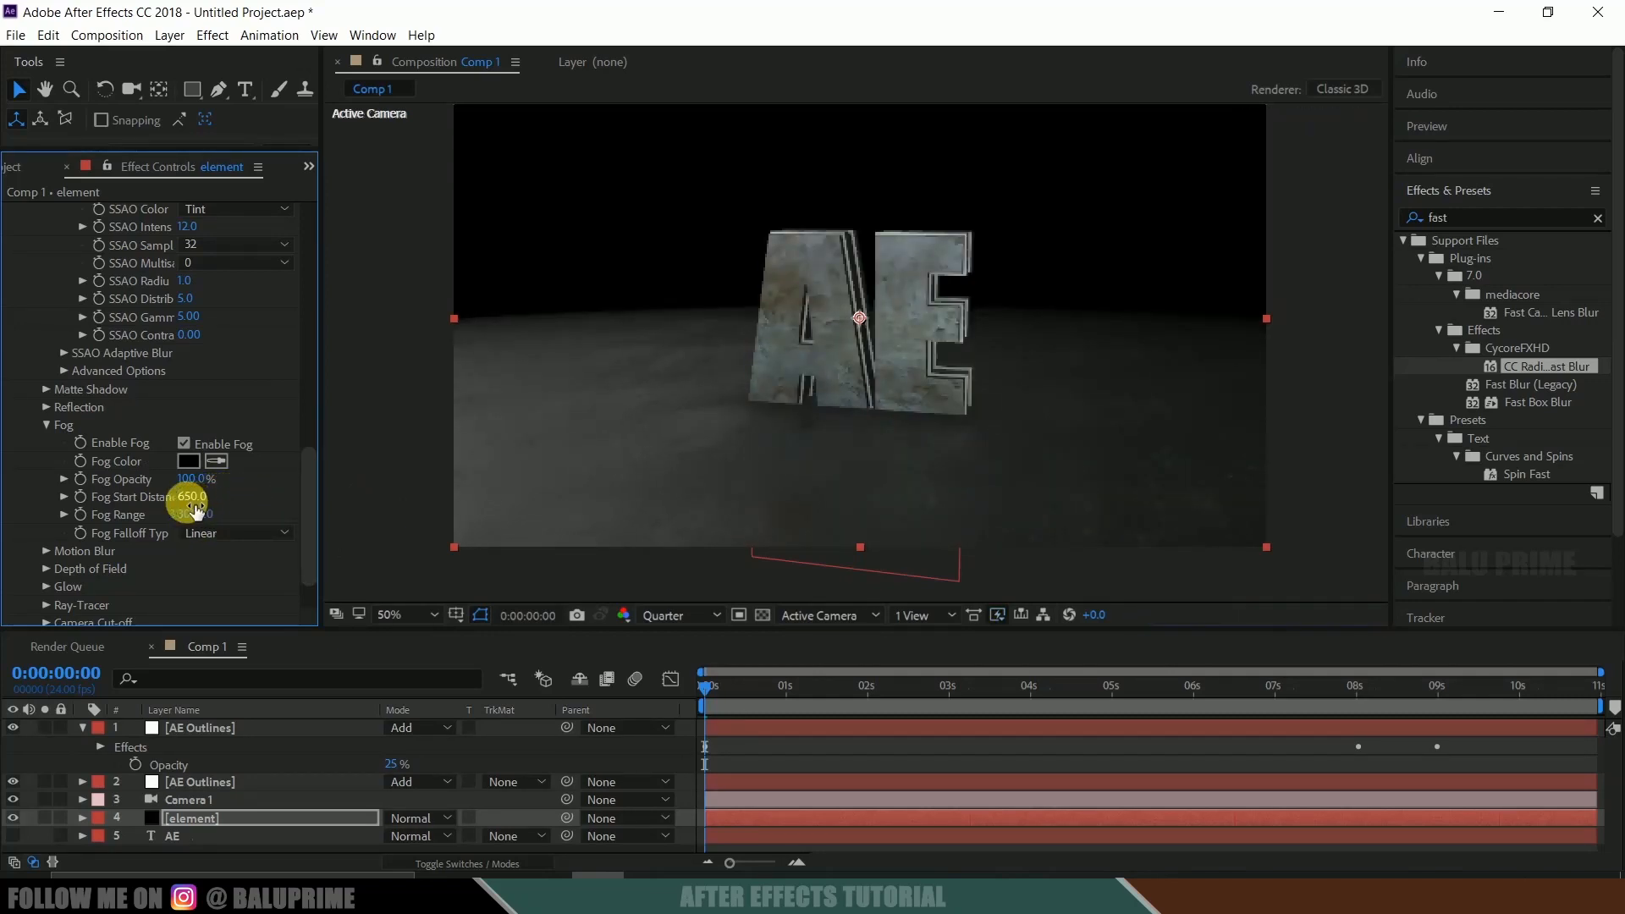
mouse_move(215, 524)
left_mouse_down()
mouse_move(114, 523)
mouse_move(232, 503)
mouse_move(207, 517)
left_mouse_up()
left_click(207, 518)
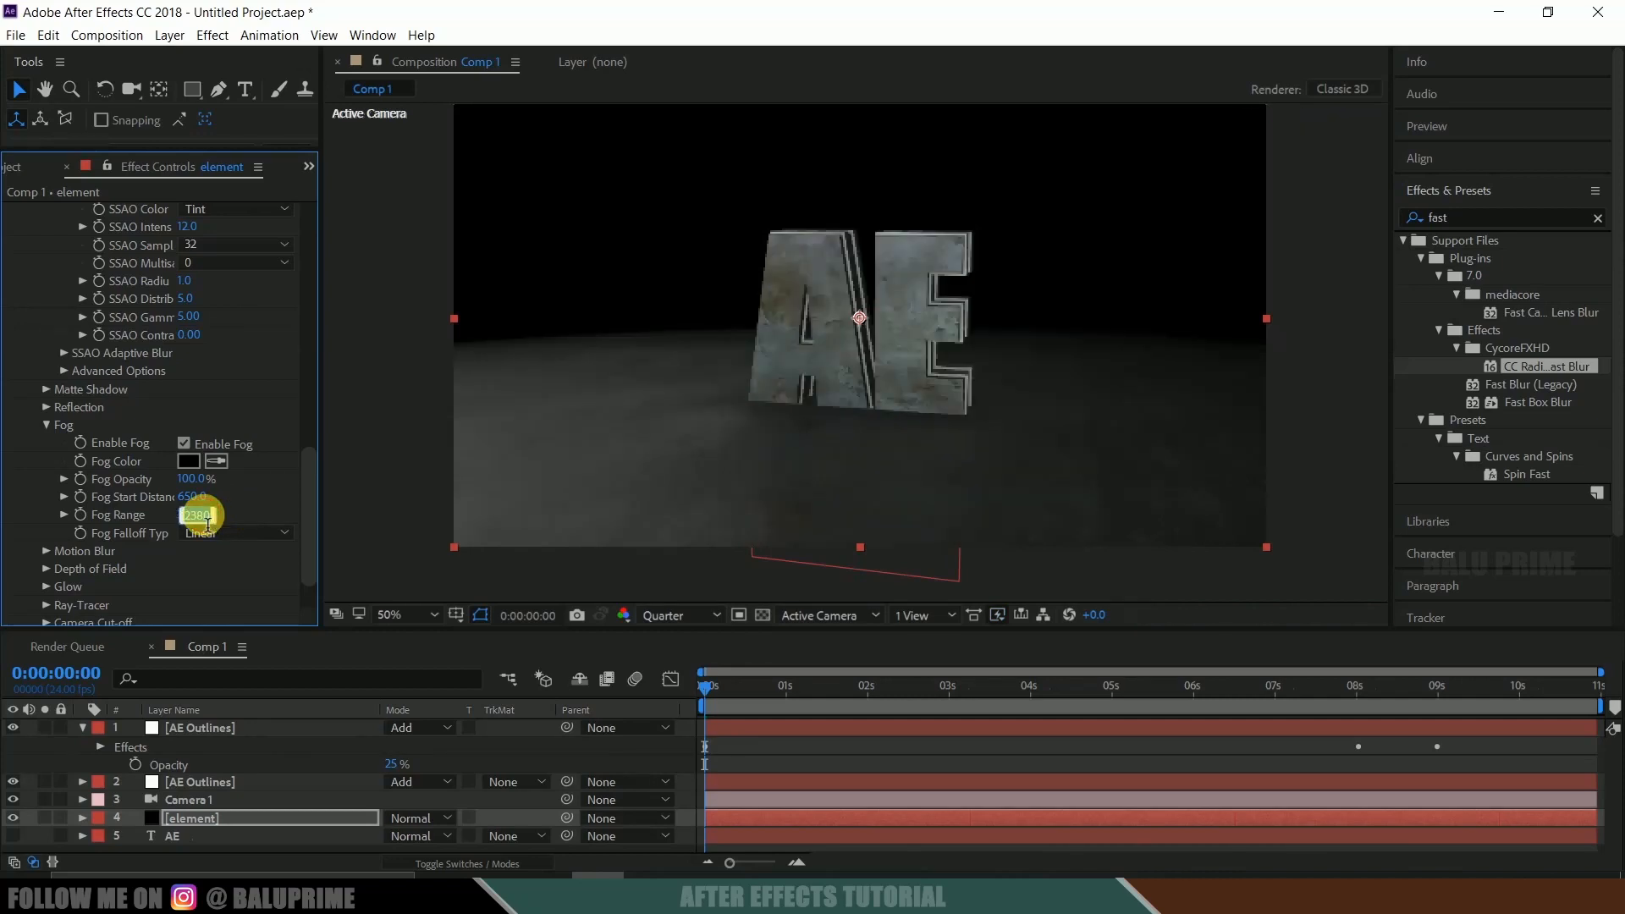
key("Return")
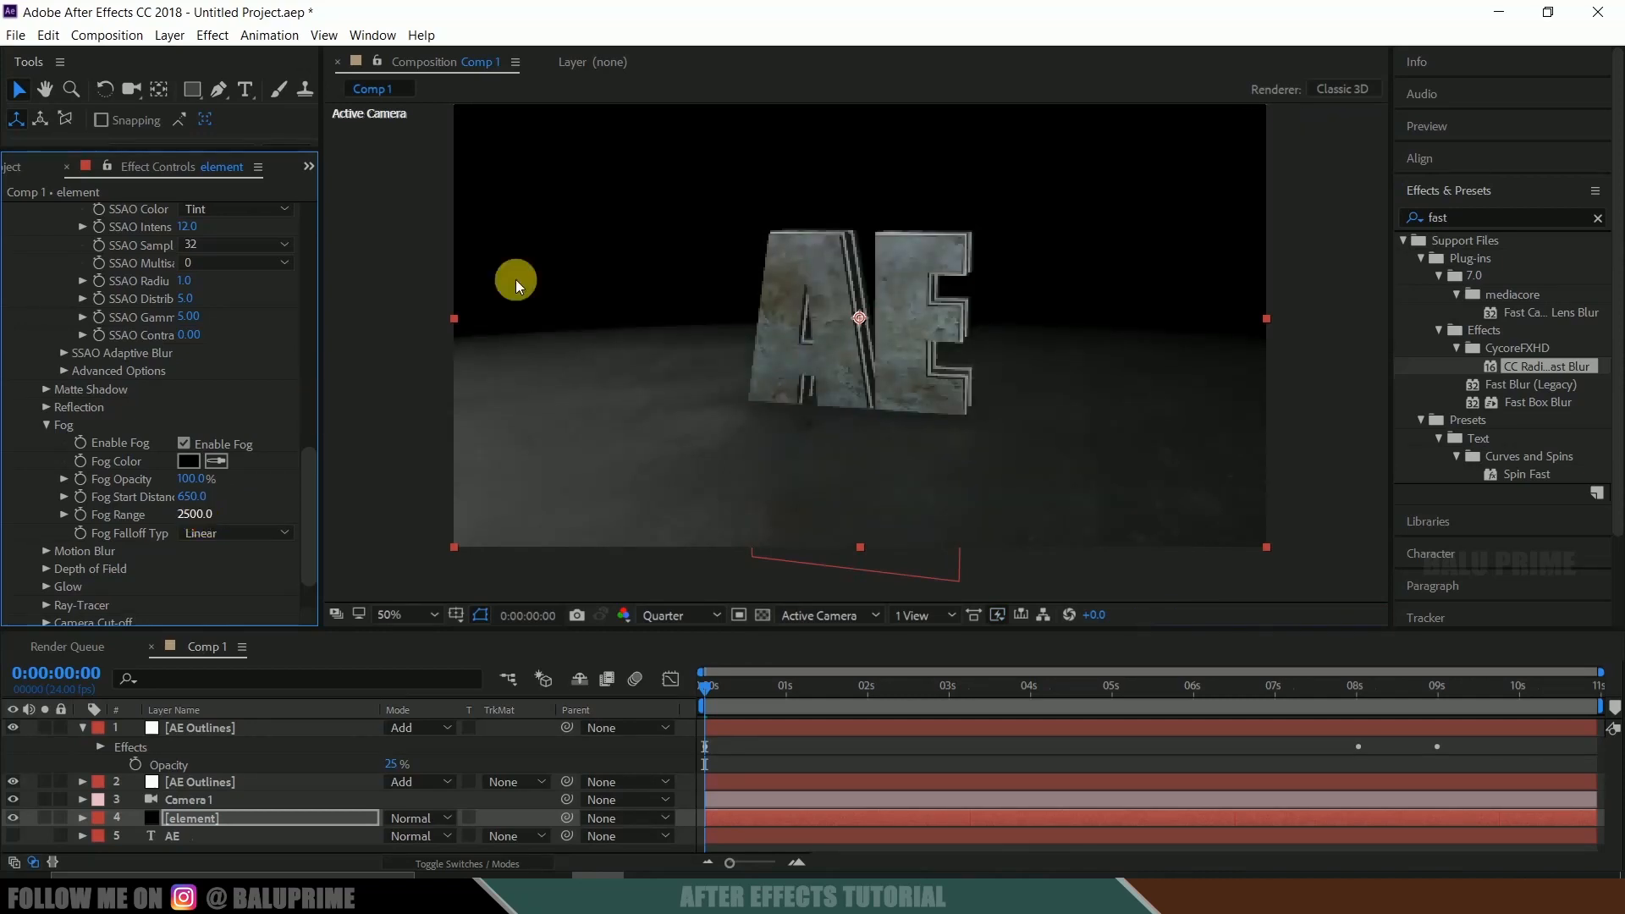
At 0:00:00:00, move Camera 1 closer to the AE text with the Track Z Camera tool.
left_click(705, 687)
left_click(226, 805)
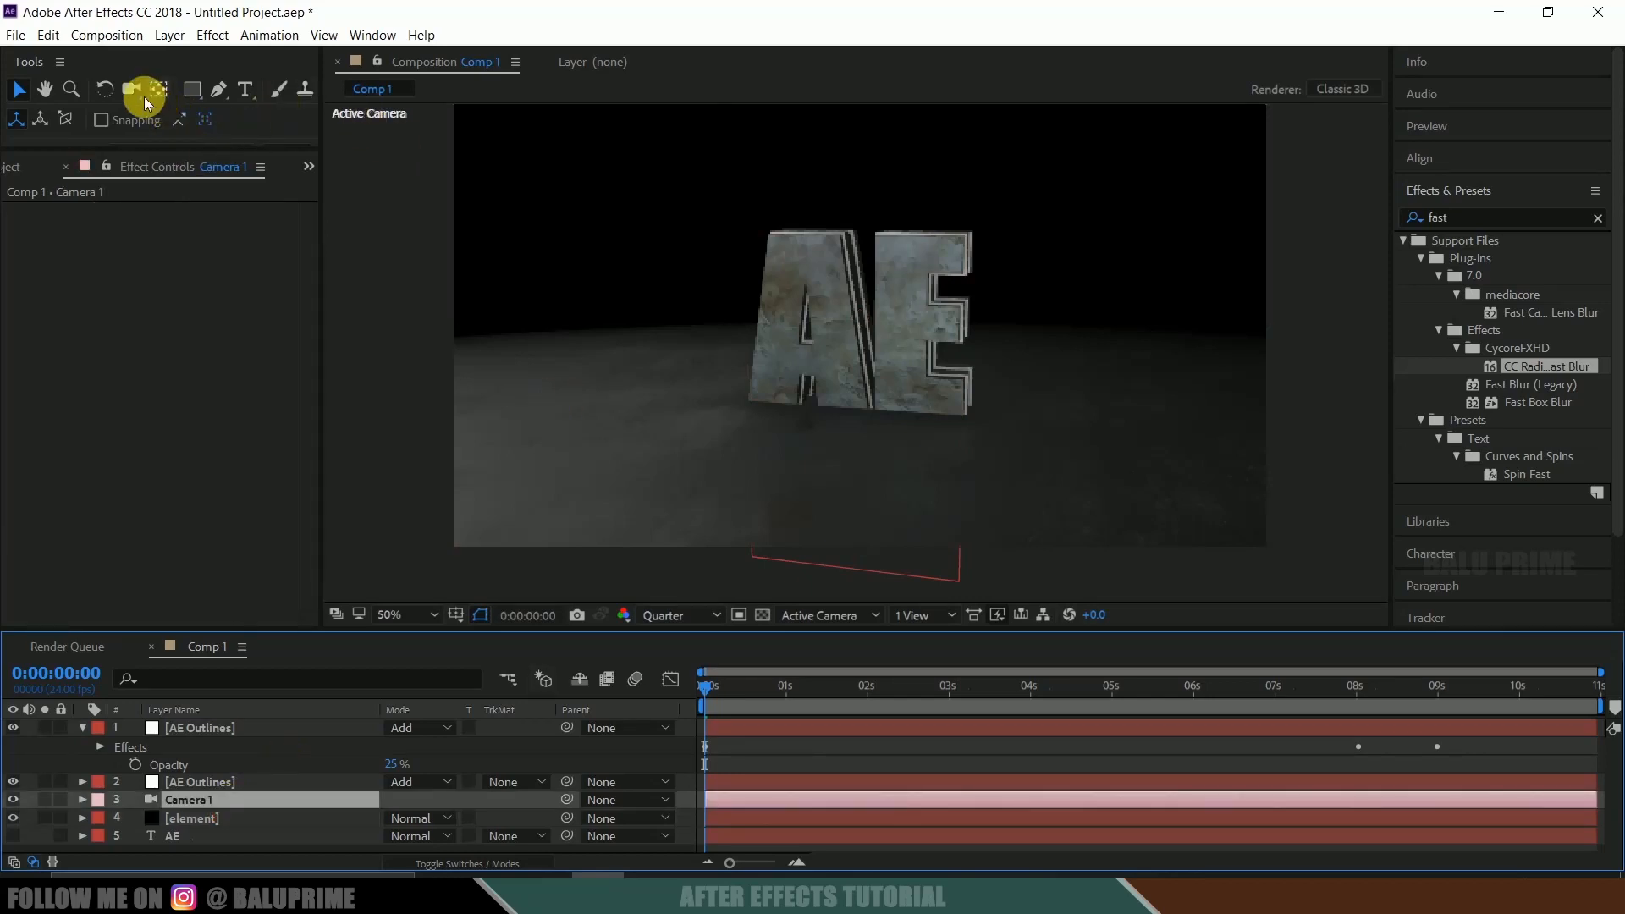
left_click_drag(128, 89, 204, 160)
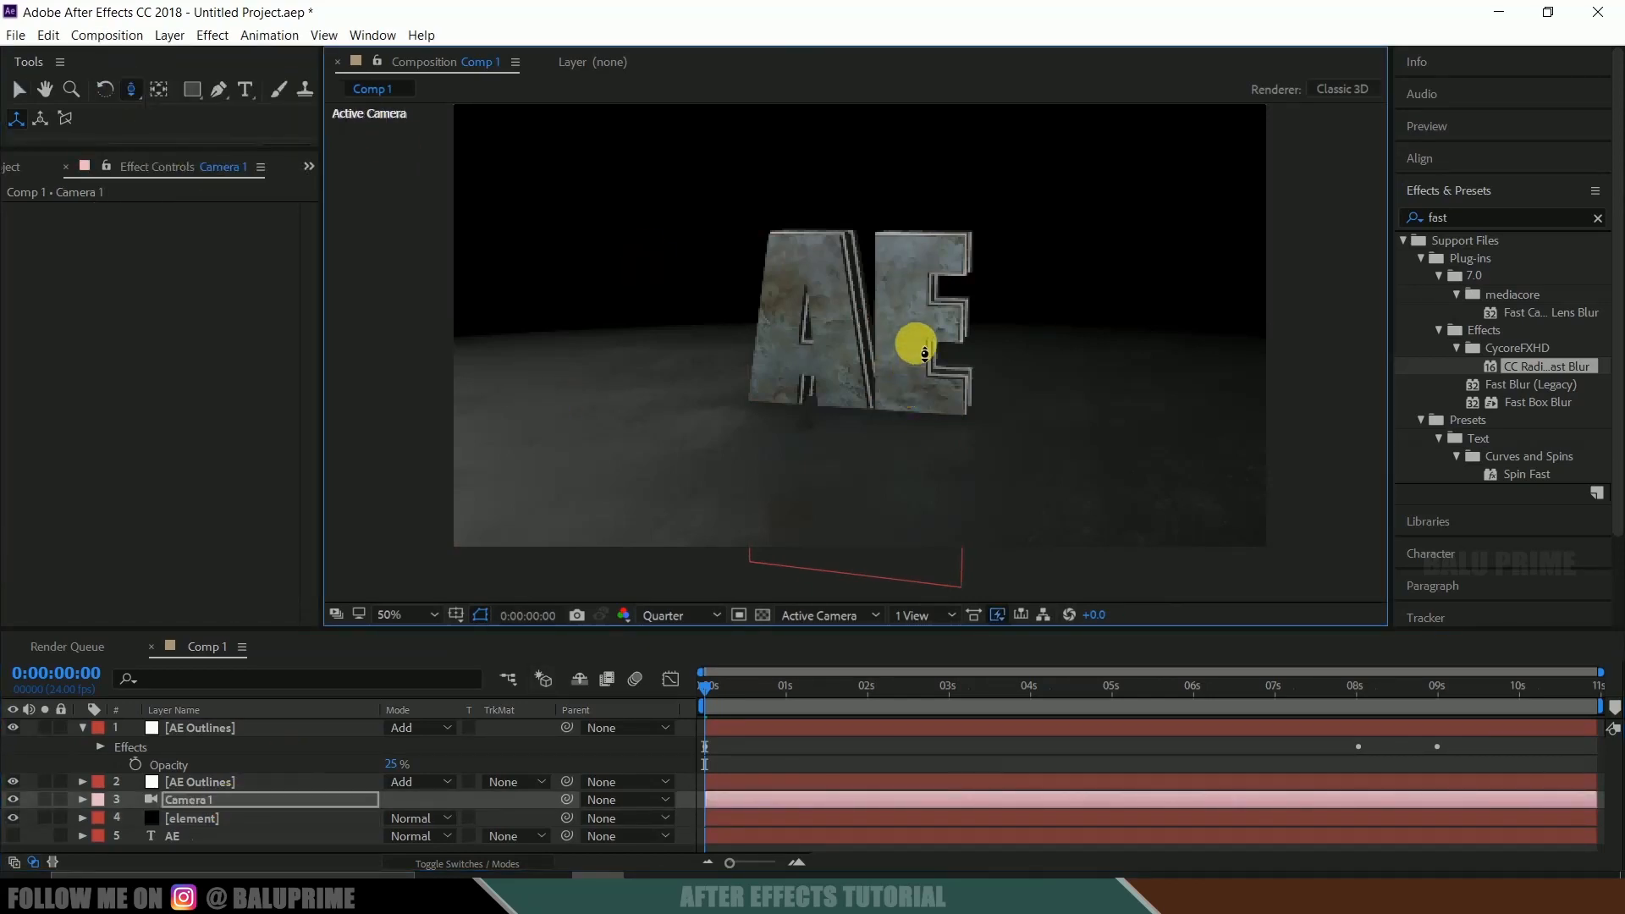
left_click_drag(918, 348, 925, 327)
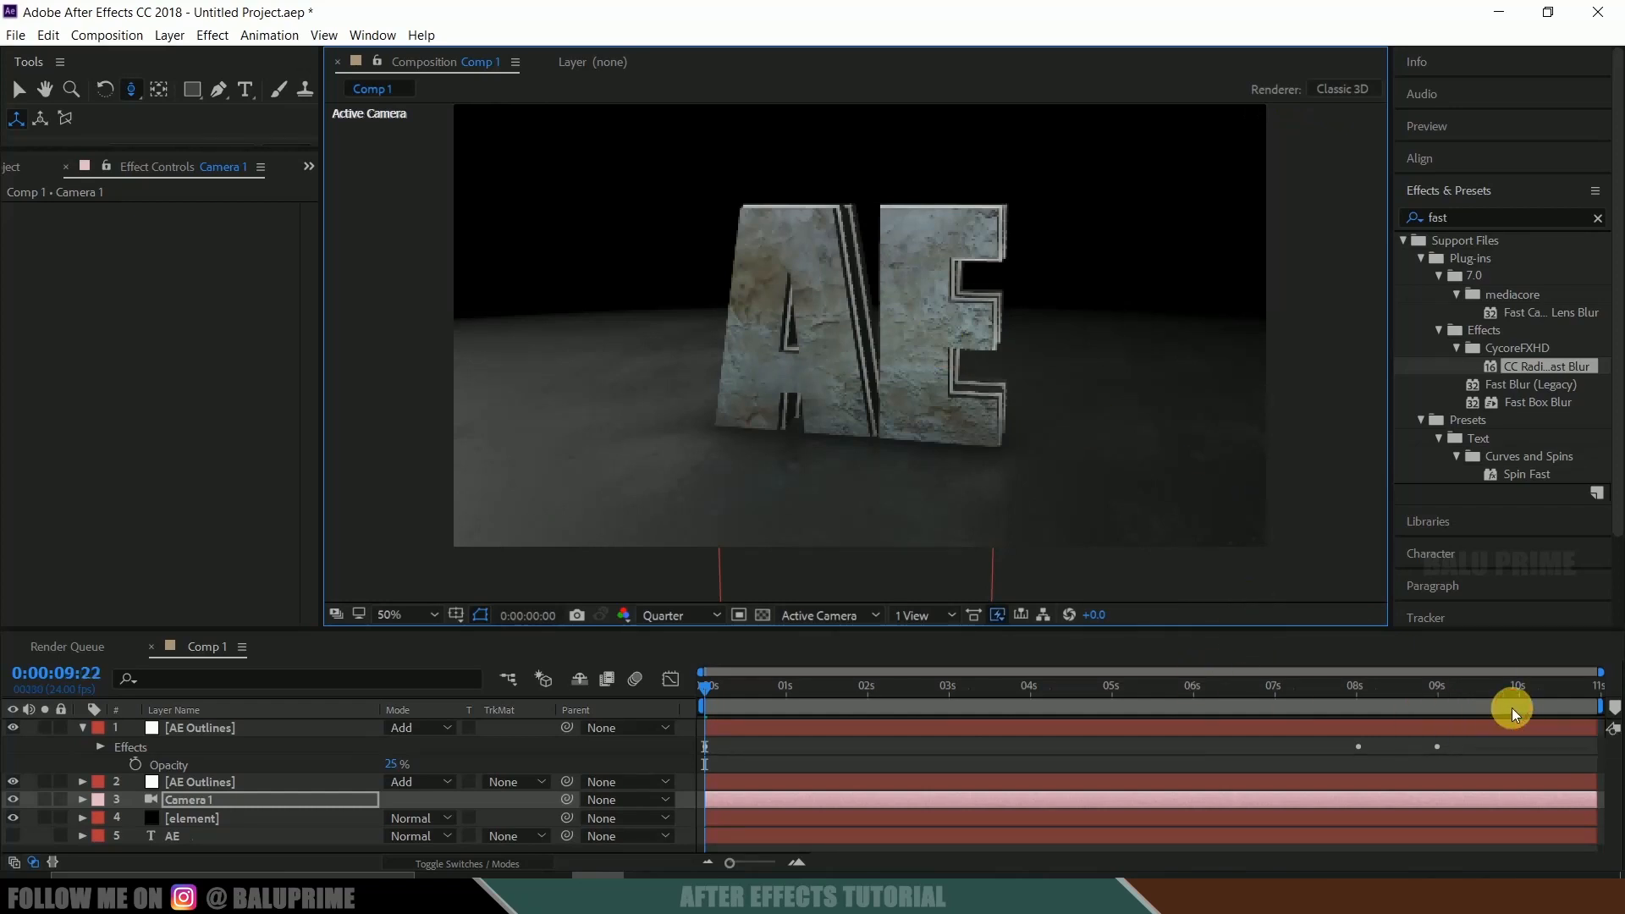
At 0:00:10:22, track Camera 1 closer to the AE text along Z and preview the animation.
left_click_drag(1514, 716, 1612, 701)
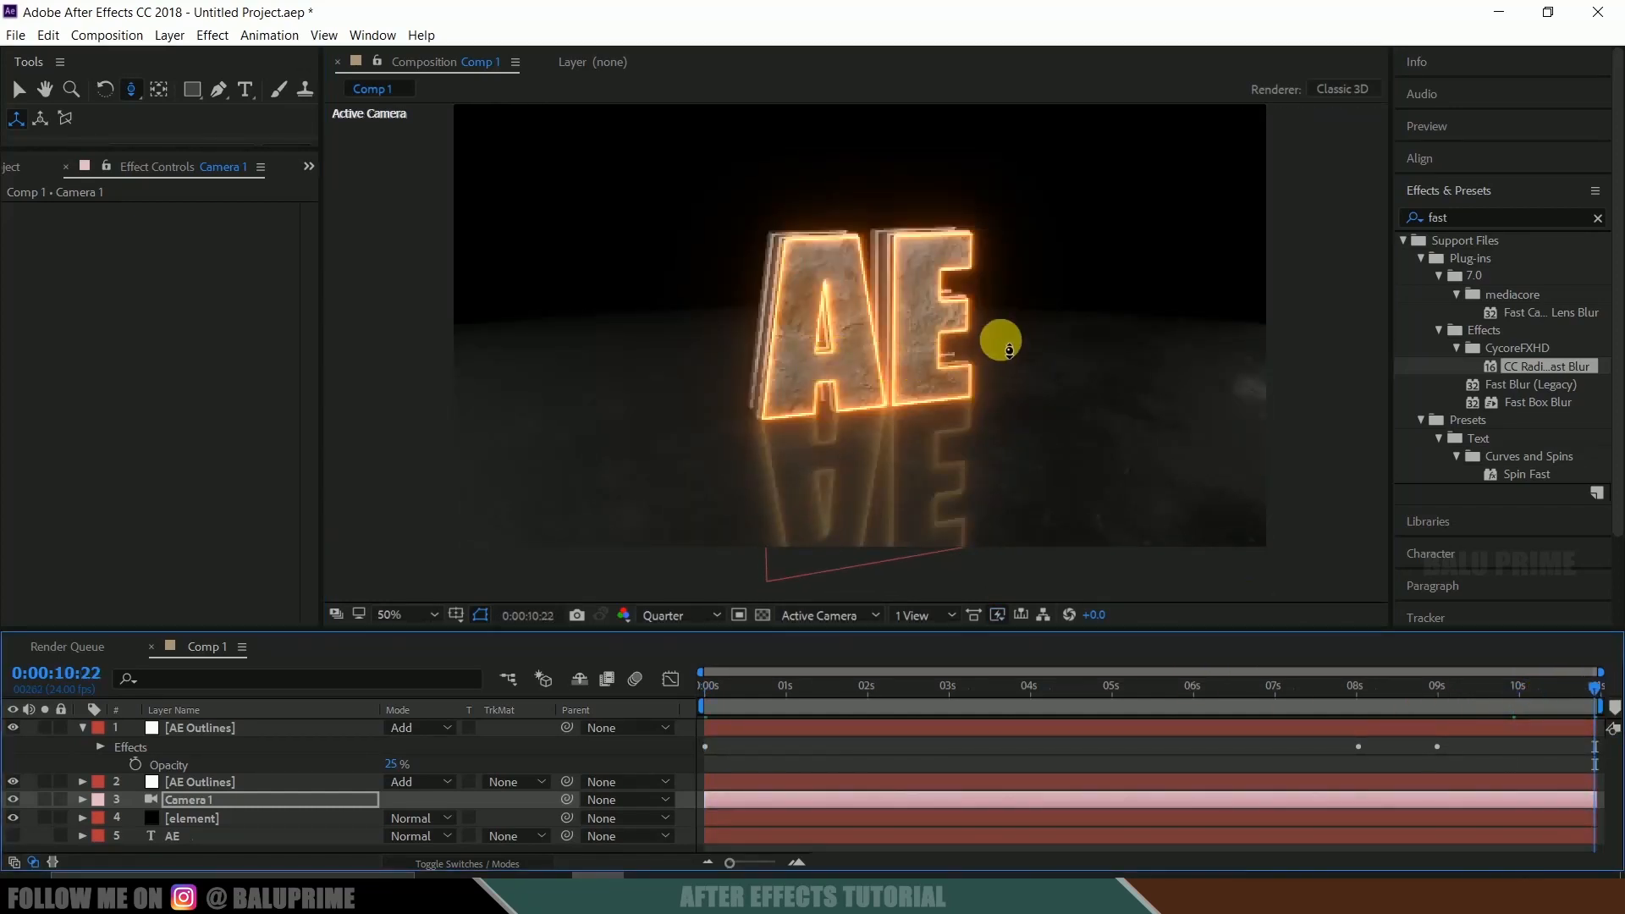
left_click_drag(1002, 262, 1097, 341)
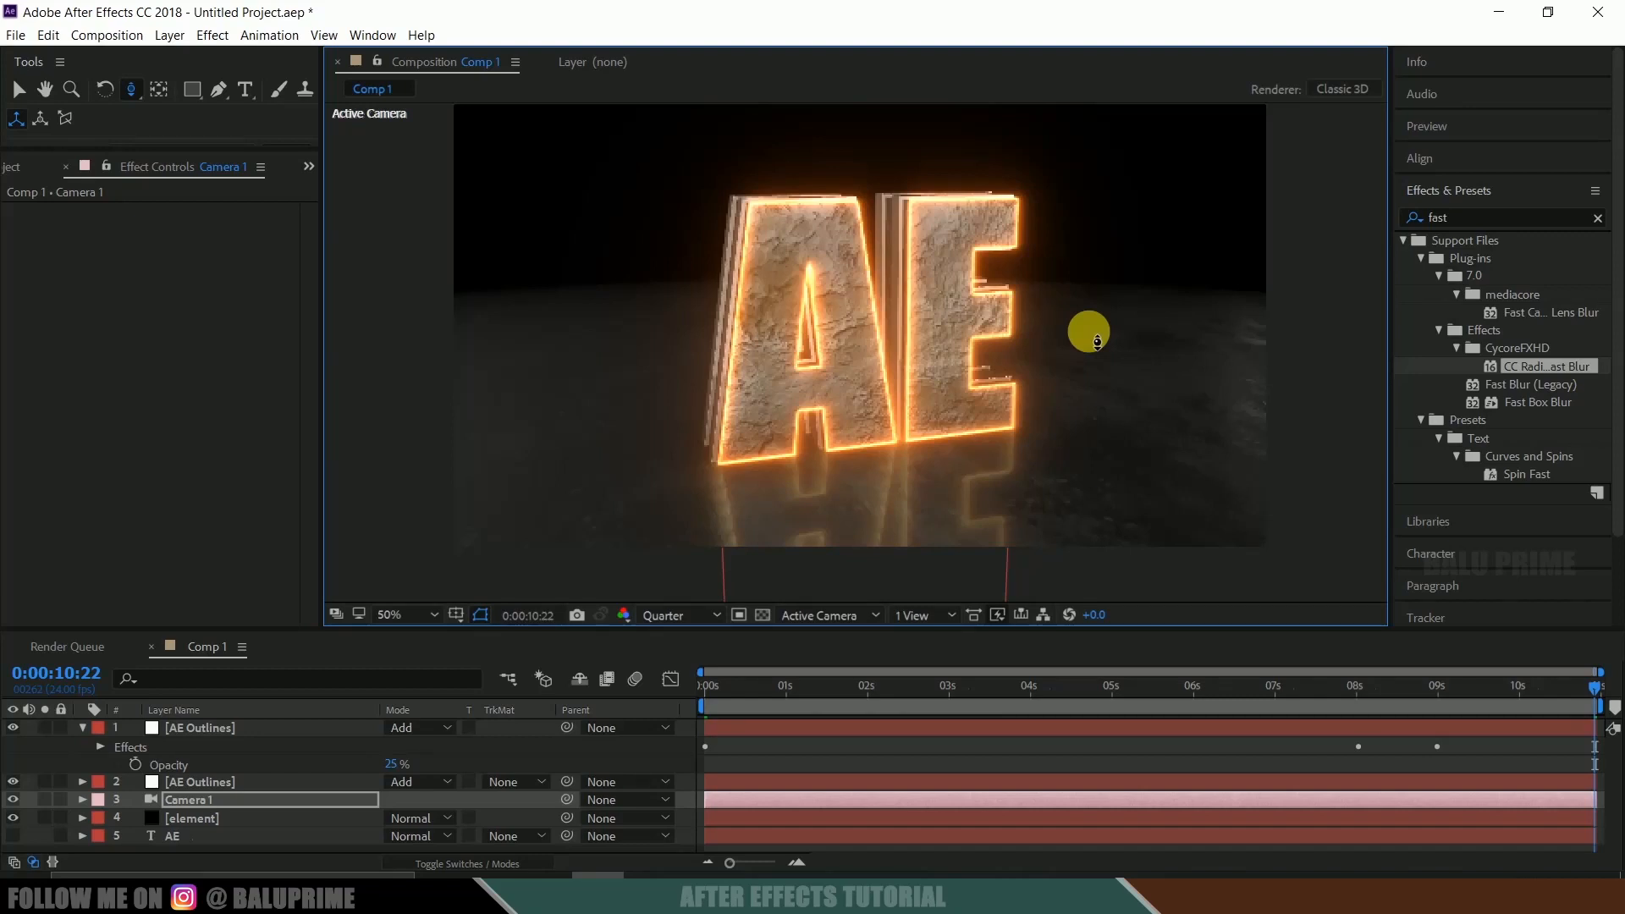
key("space")
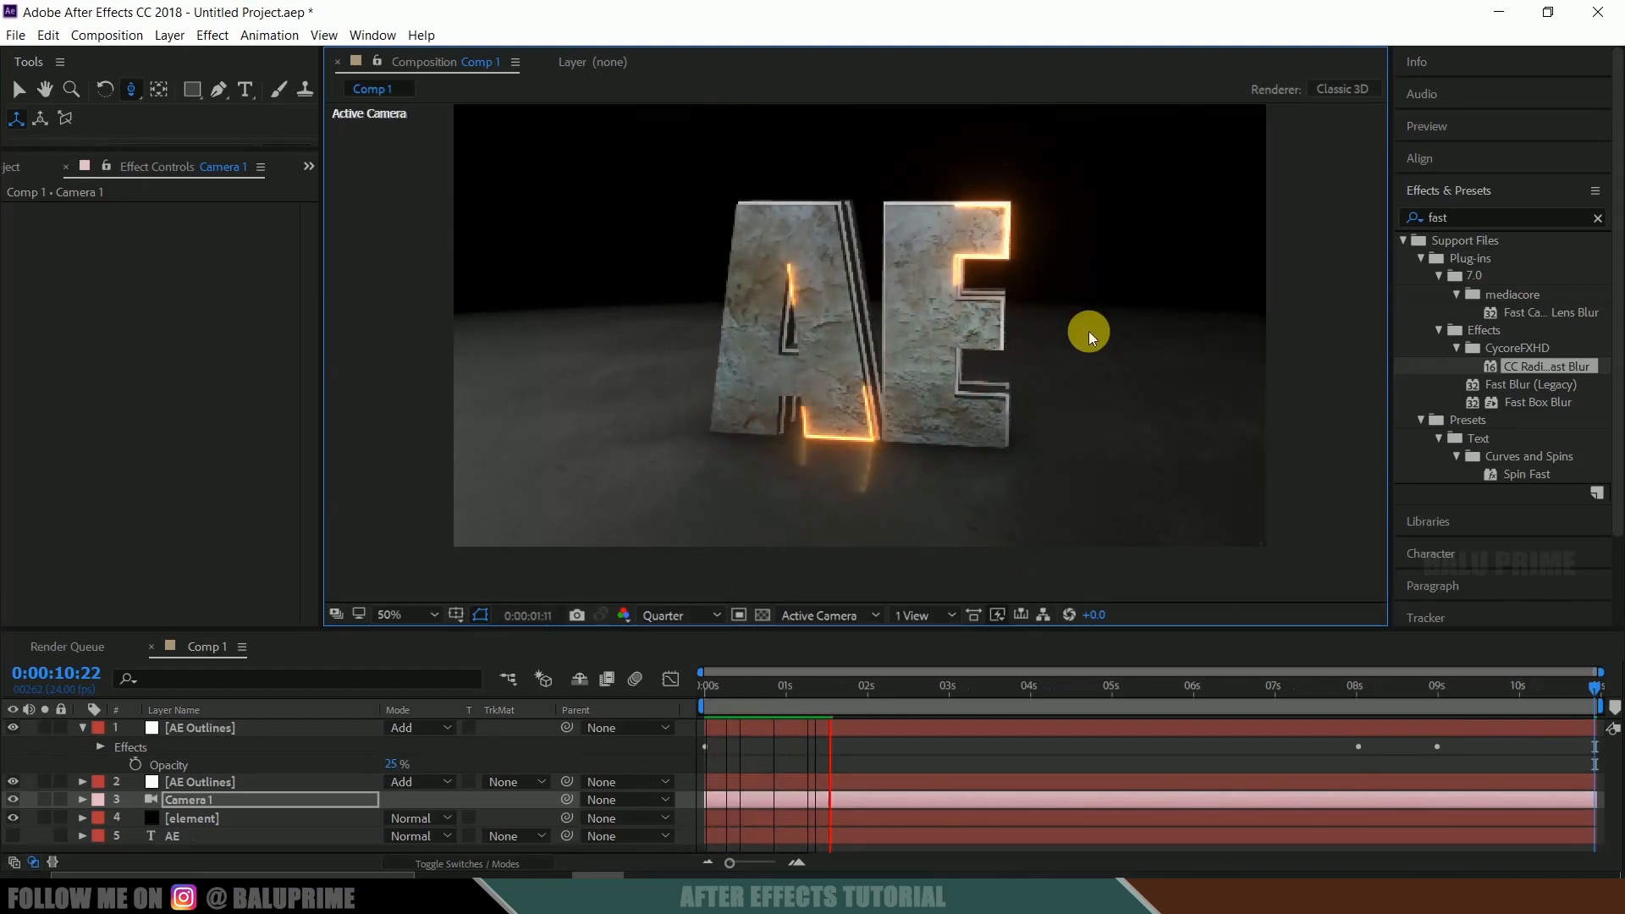